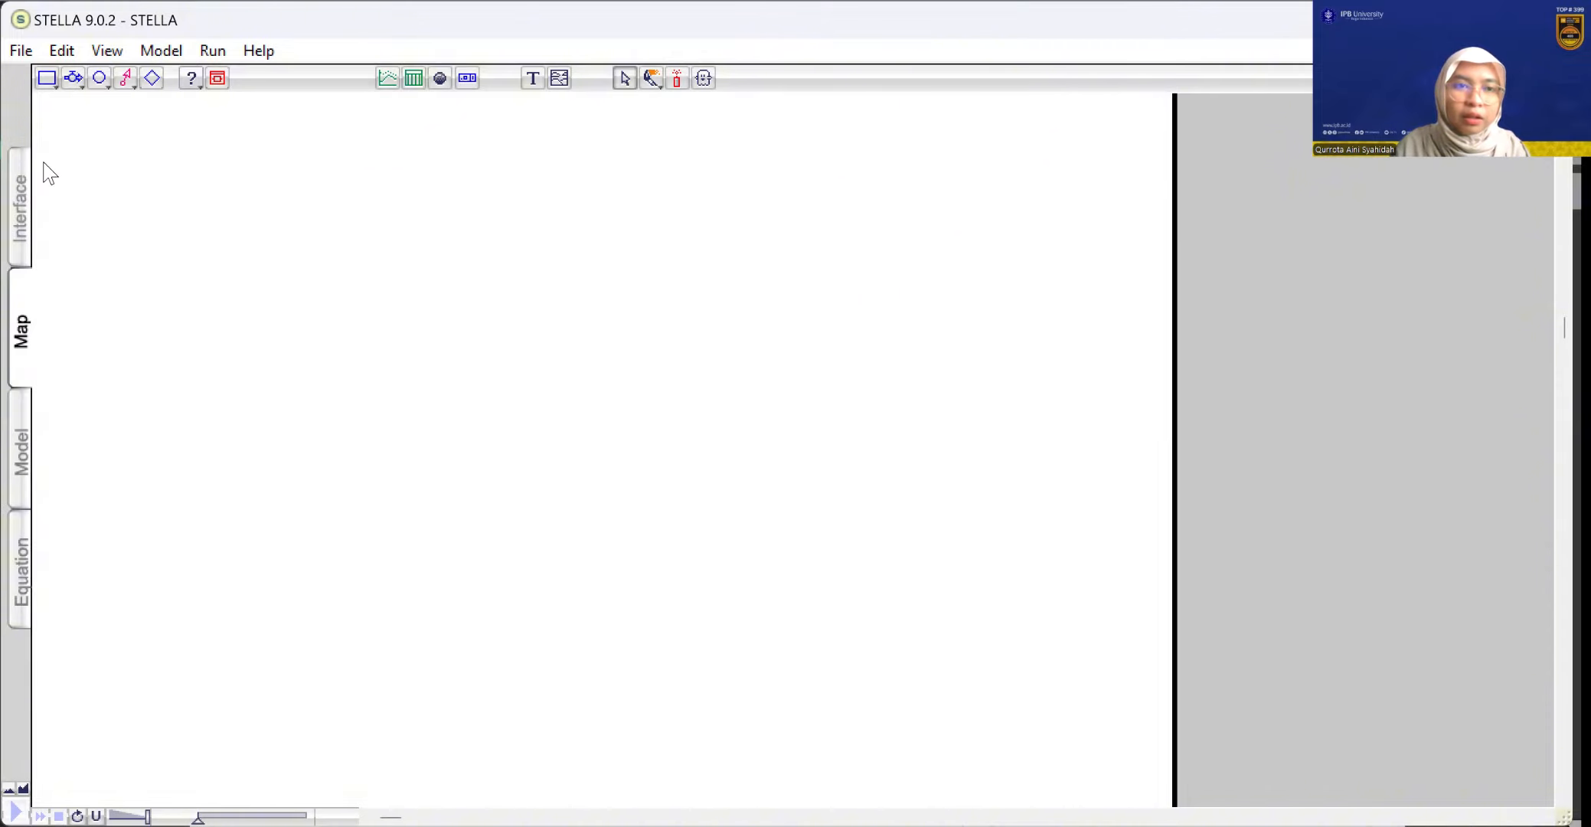
Place three stocks on the blank map: one upper right, one middle left and one lower right of the diagram
click(47, 80)
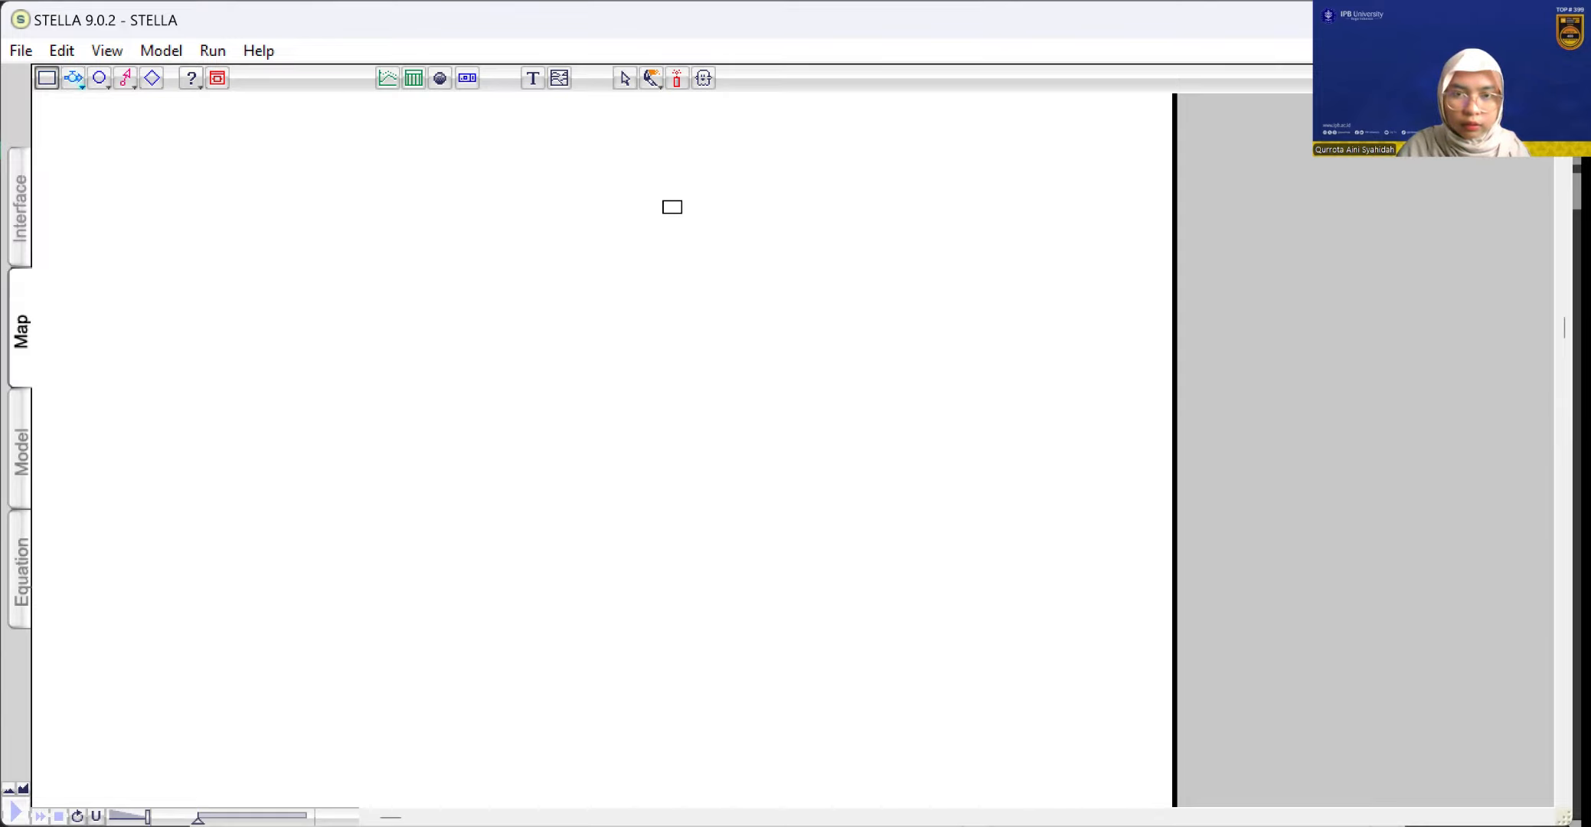
click(705, 195)
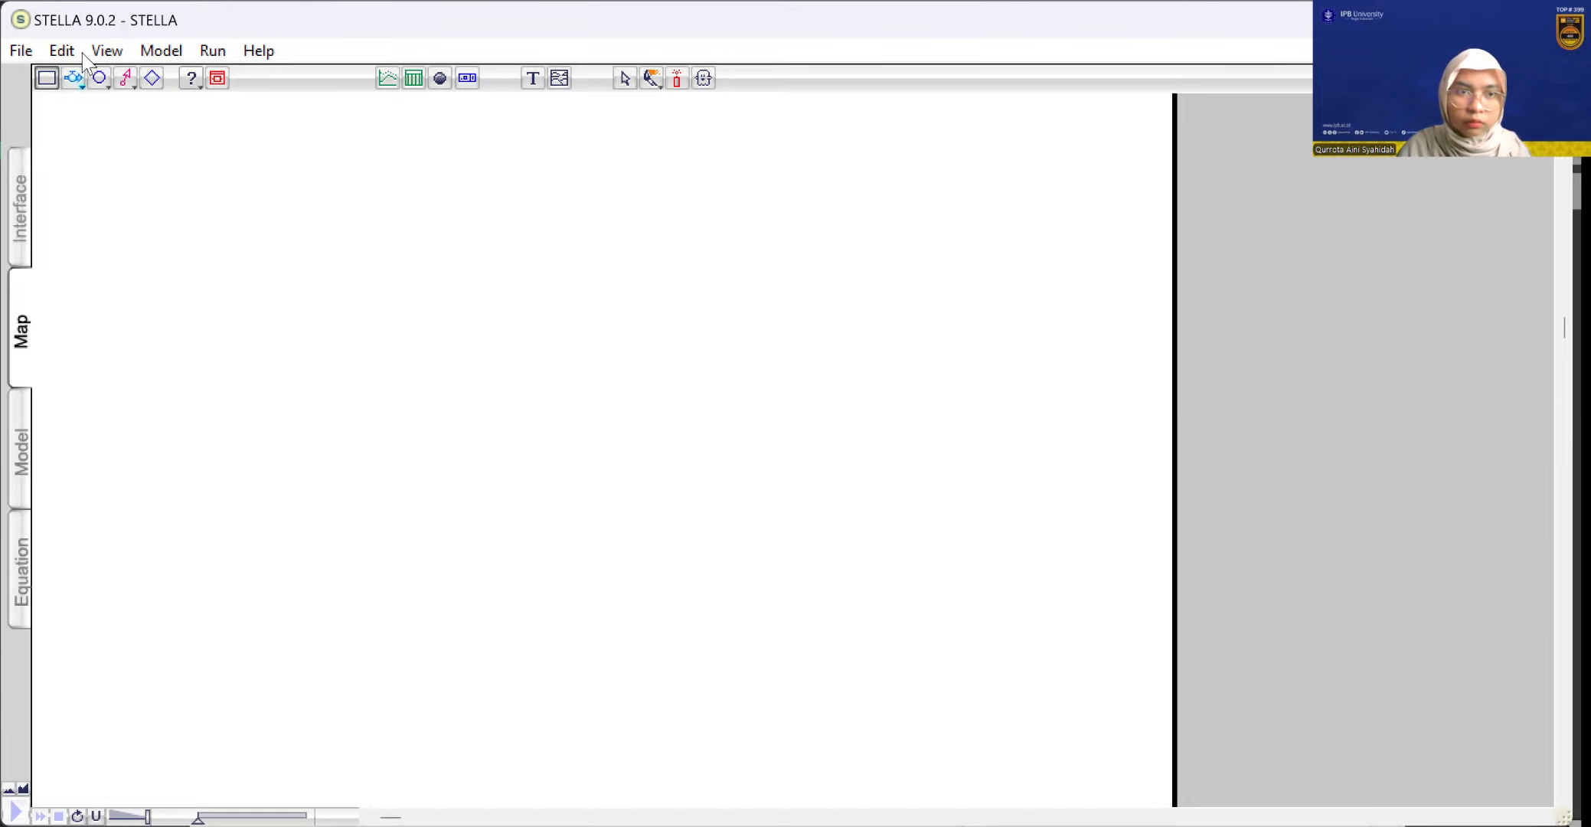
click(46, 84)
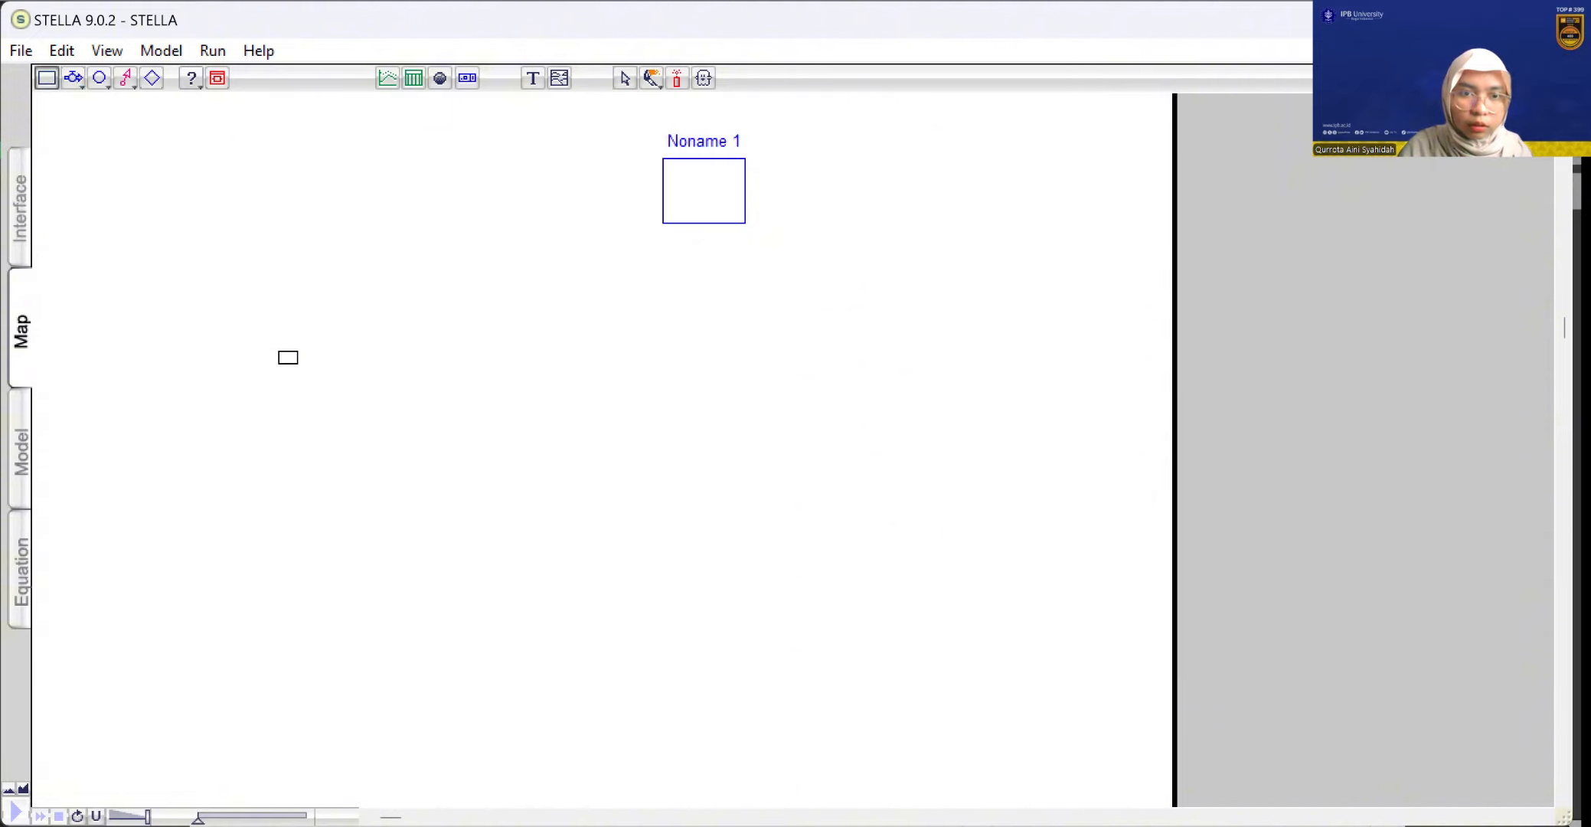
click(288, 357)
click(47, 85)
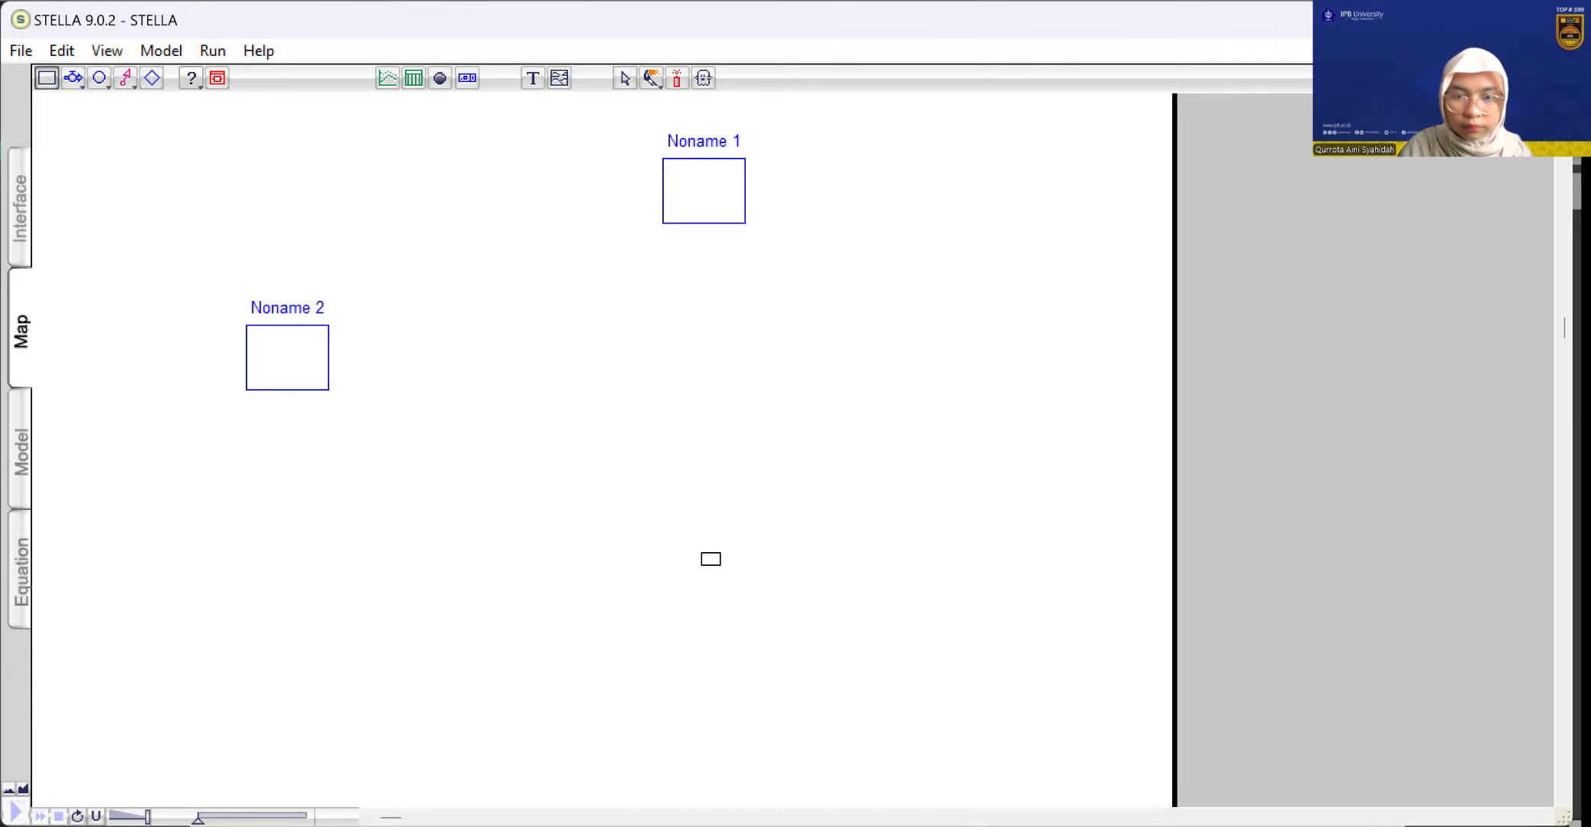
click(711, 560)
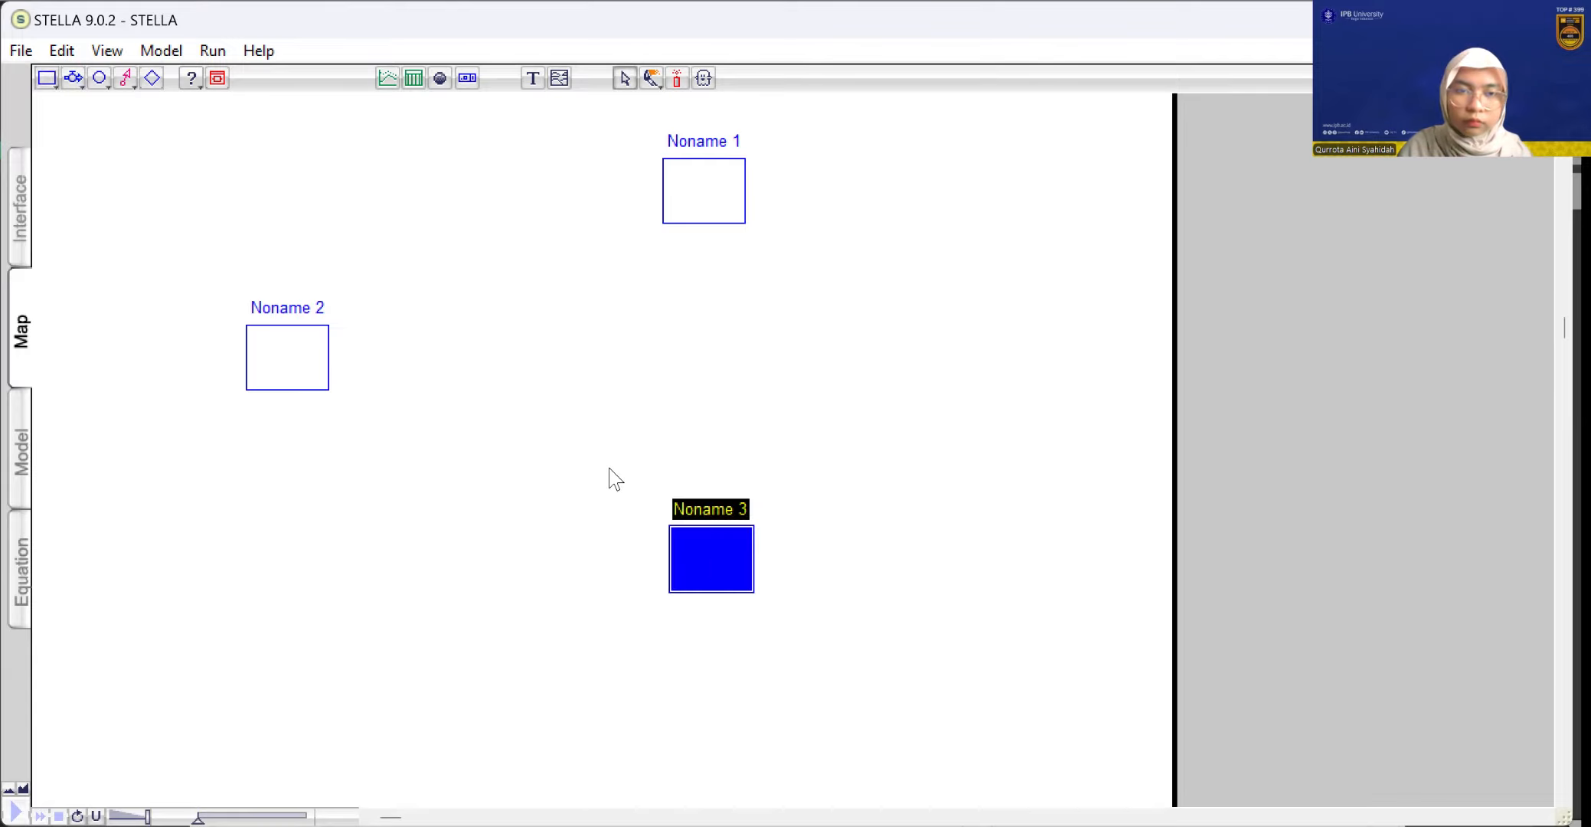
Connect the stocks in a loop with flows from the left stock to the upper one, down to the lower one, and back to the left
click(66, 80)
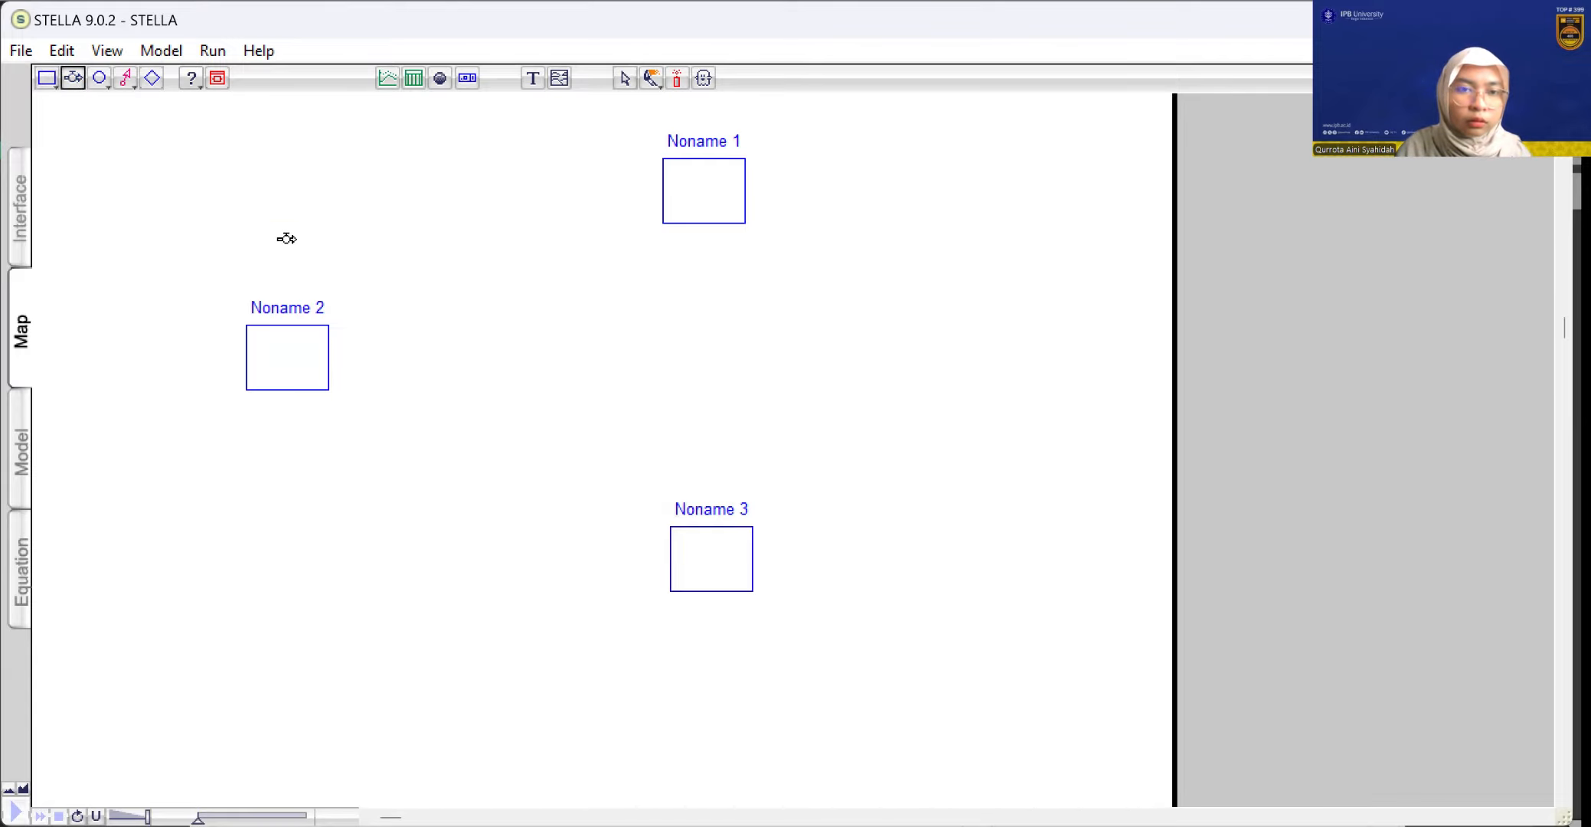
mouse_move(286, 238)
mouse_down()
mouse_move(284, 195)
mouse_move(299, 192)
mouse_up()
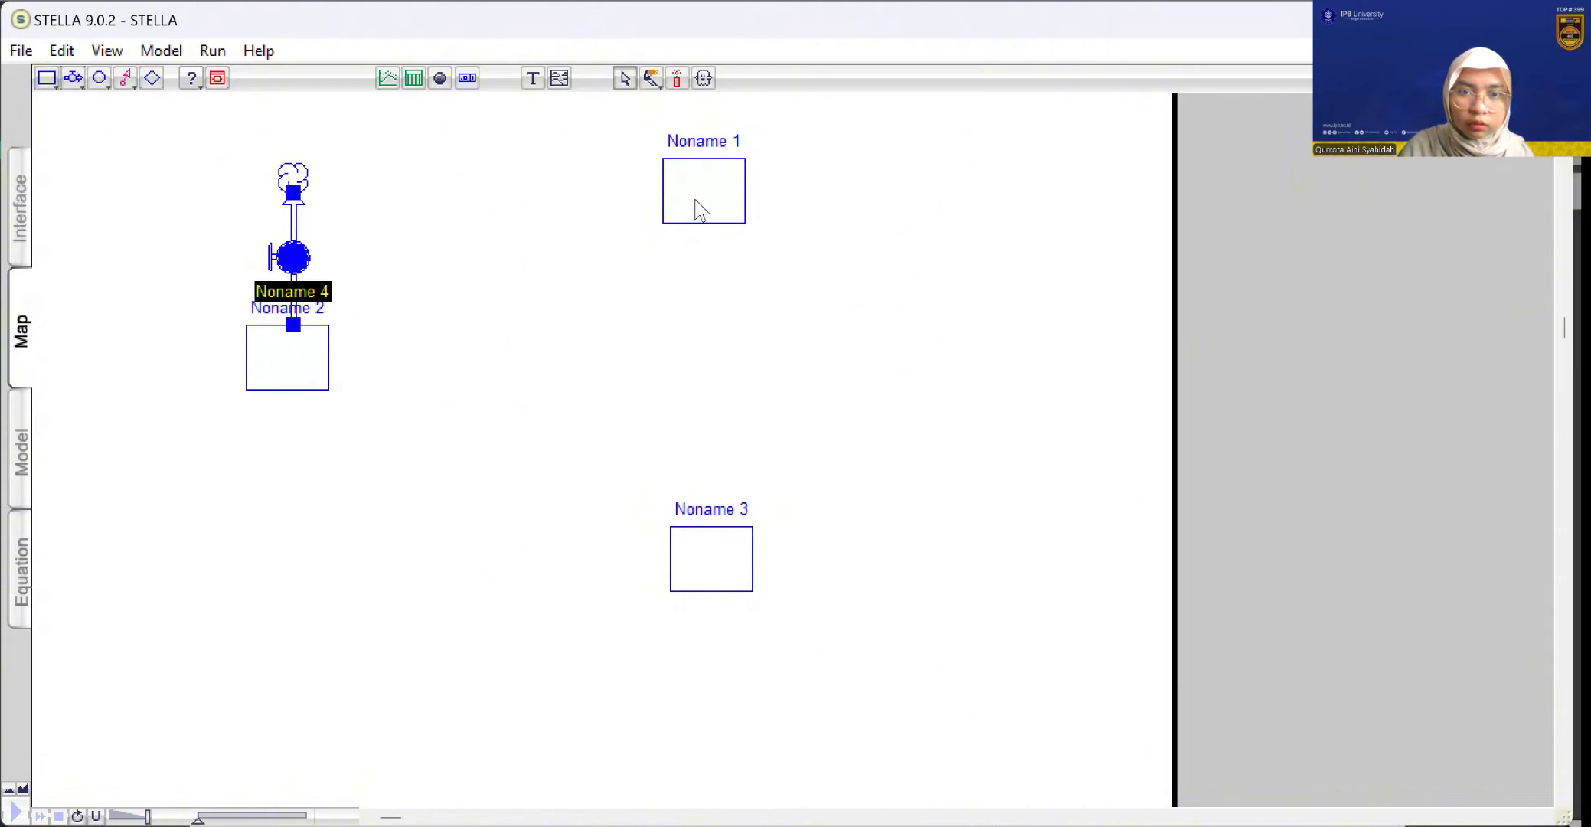
drag(702, 211, 705, 200)
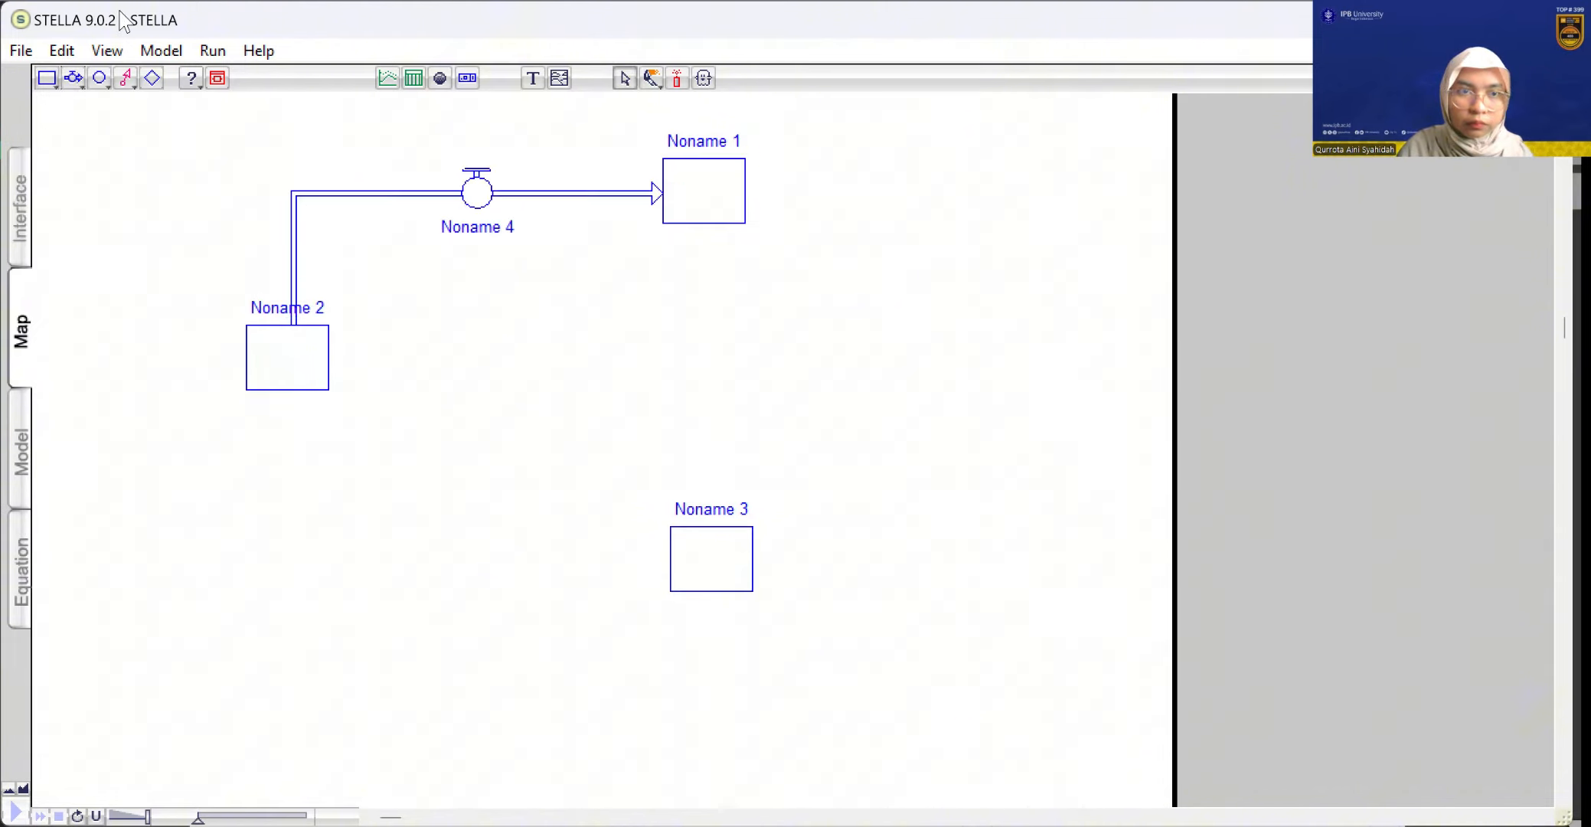
click(71, 78)
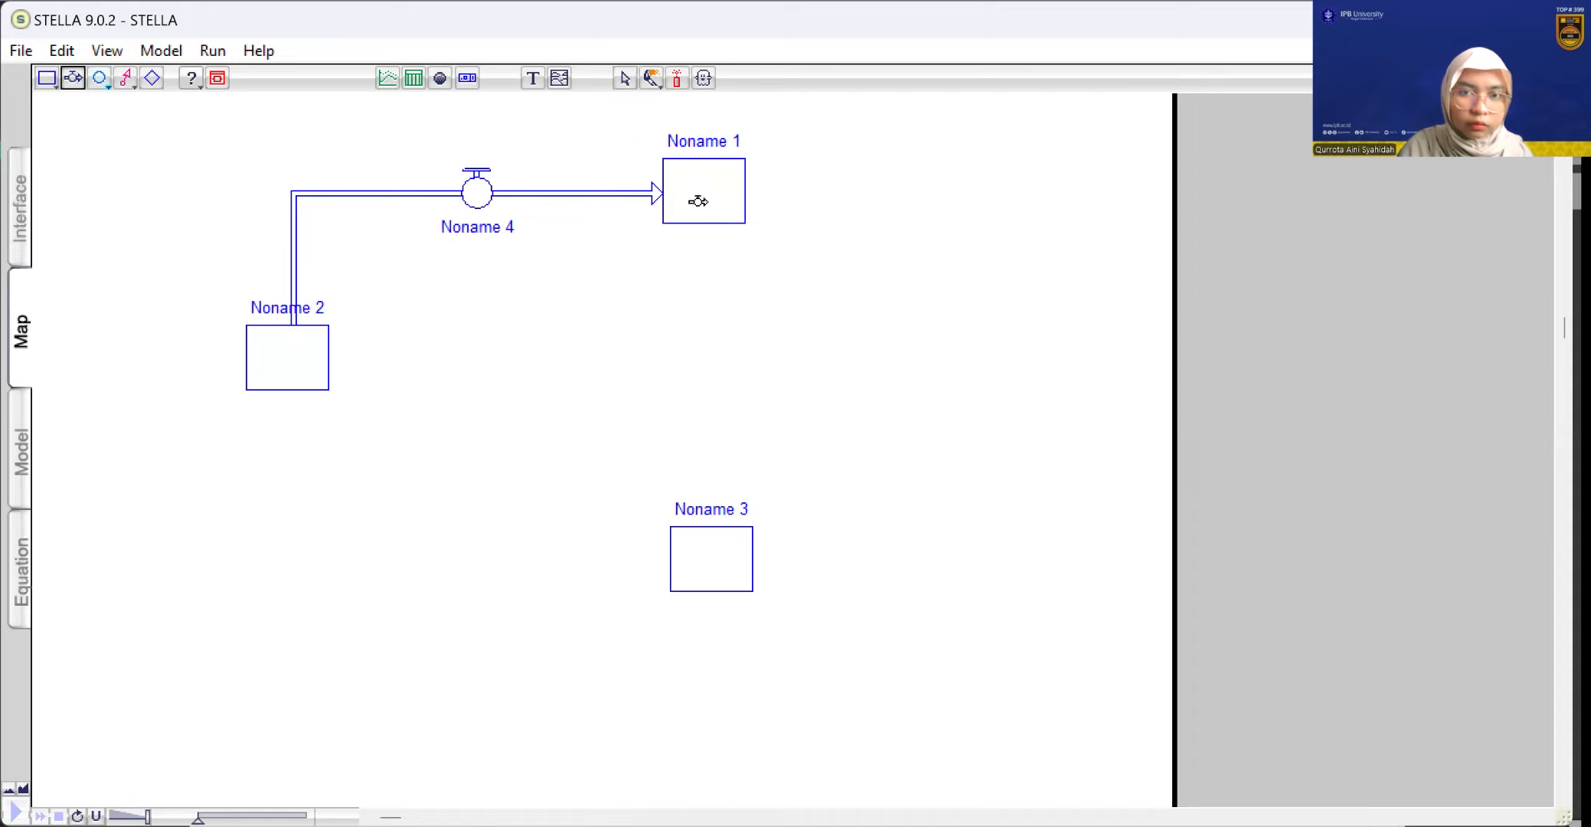
drag(701, 207, 723, 584)
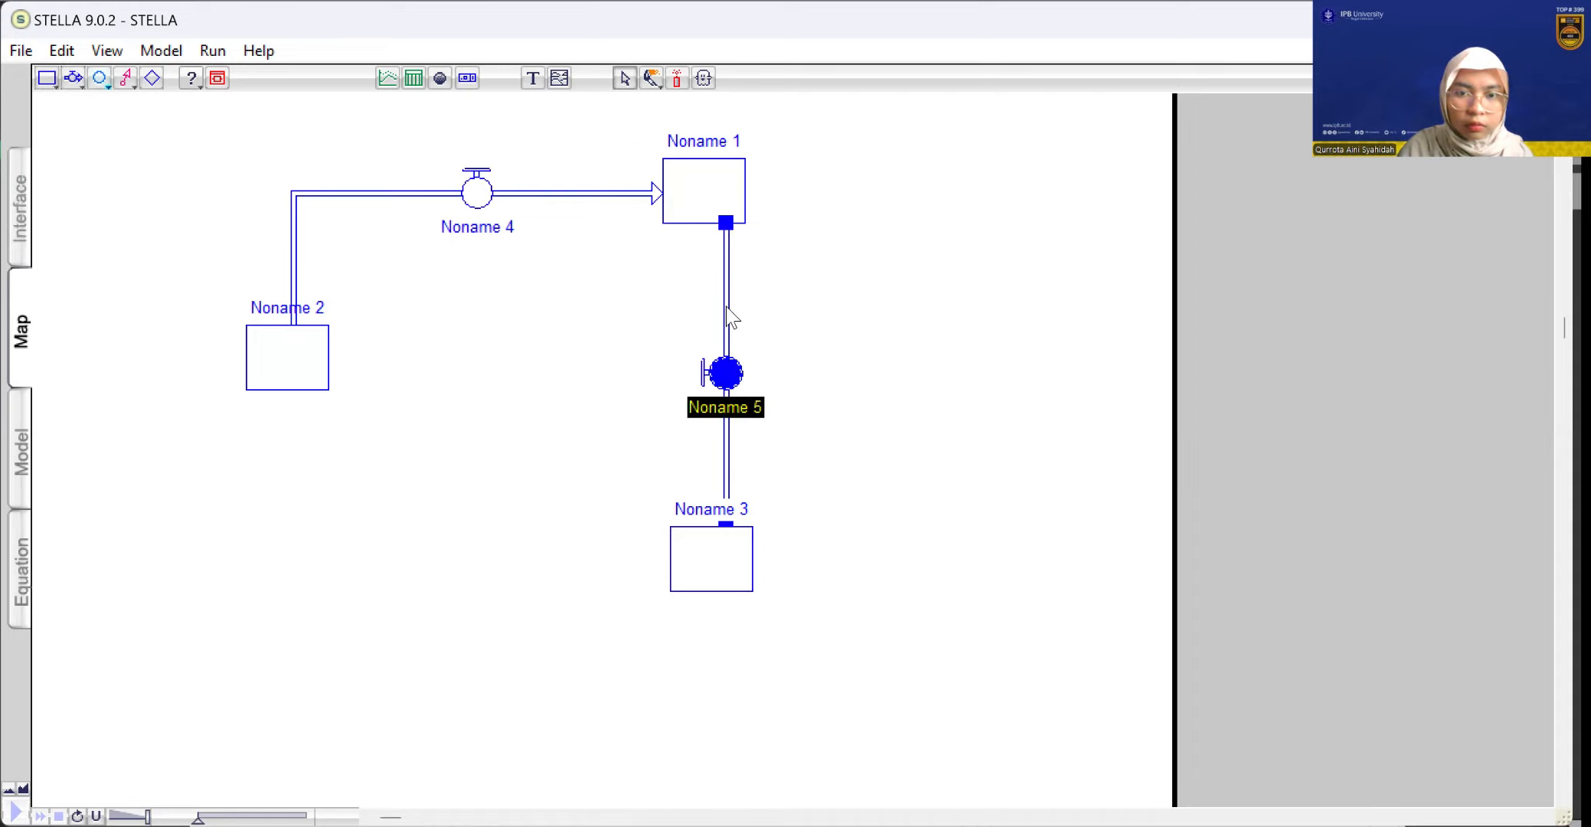
click(73, 77)
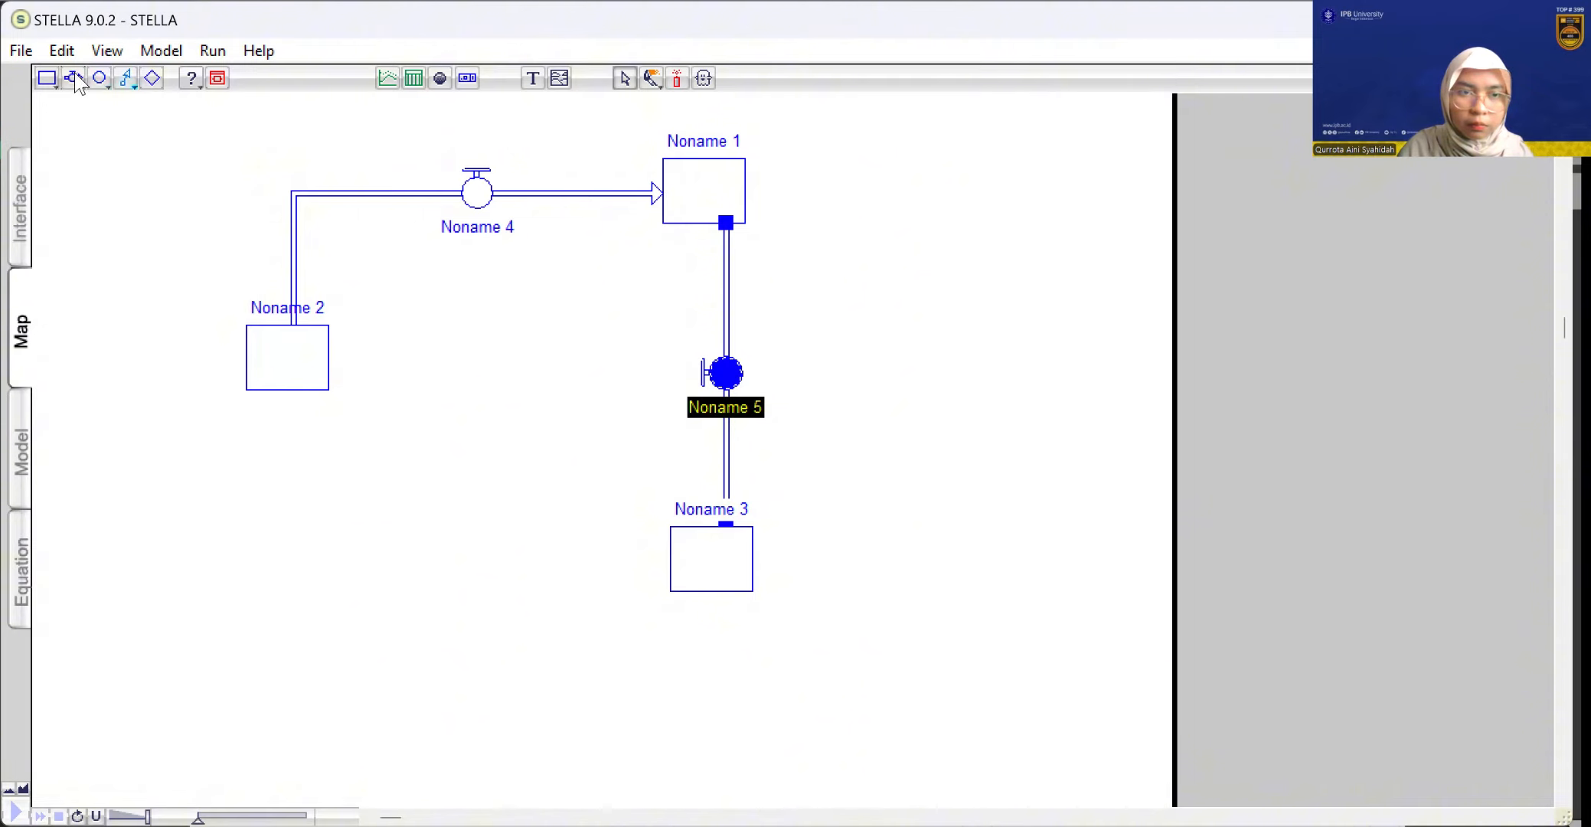
mouse_move(681, 570)
mouse_down()
mouse_move(275, 558)
mouse_move(289, 358)
mouse_move(289, 377)
mouse_up()
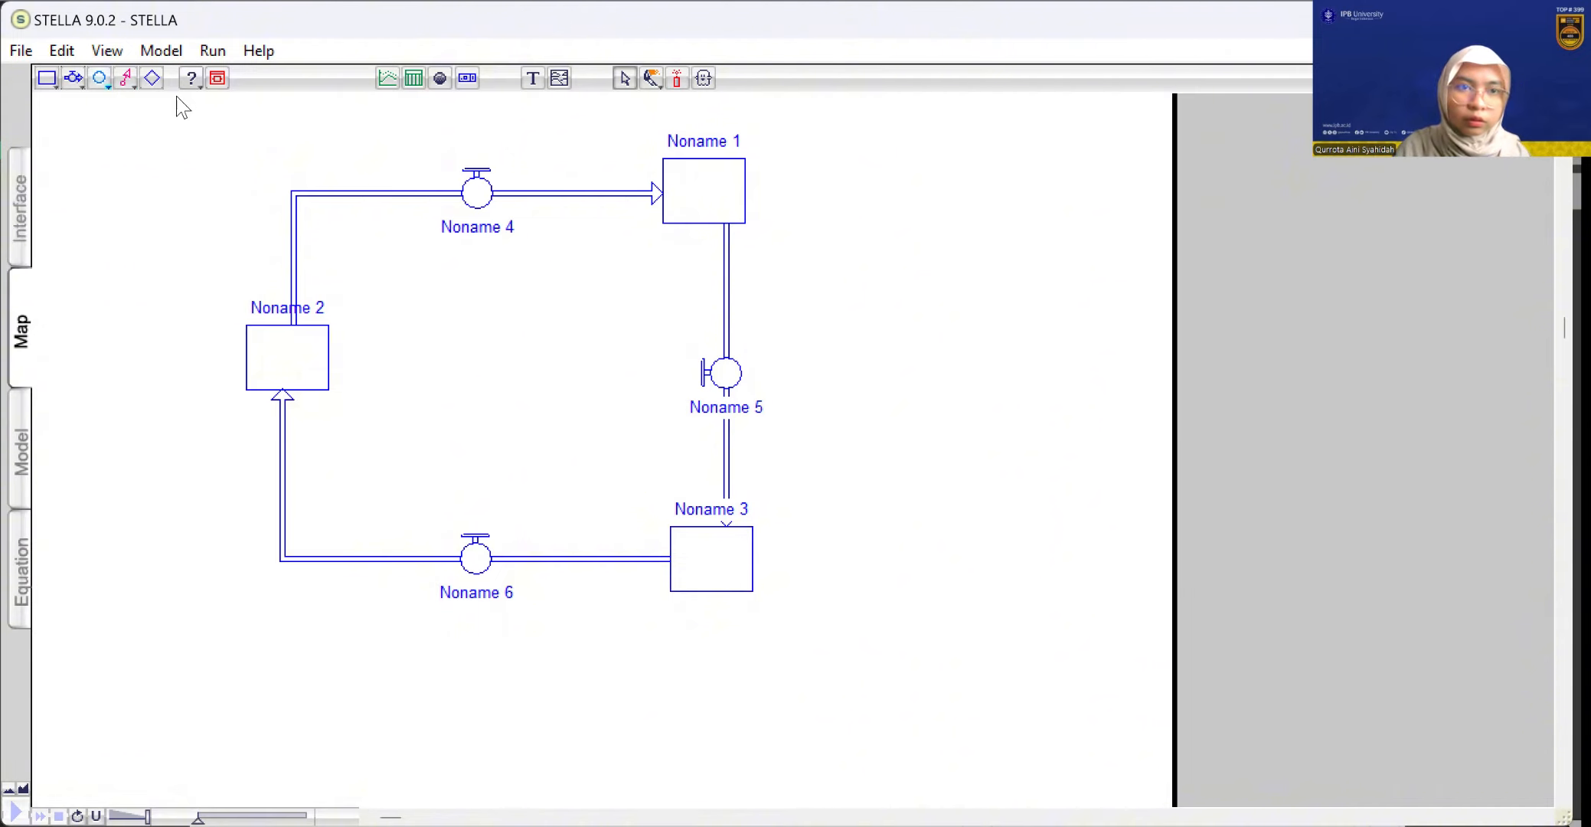
Add three converters: one inside the flow loop and two side by side below it
click(108, 83)
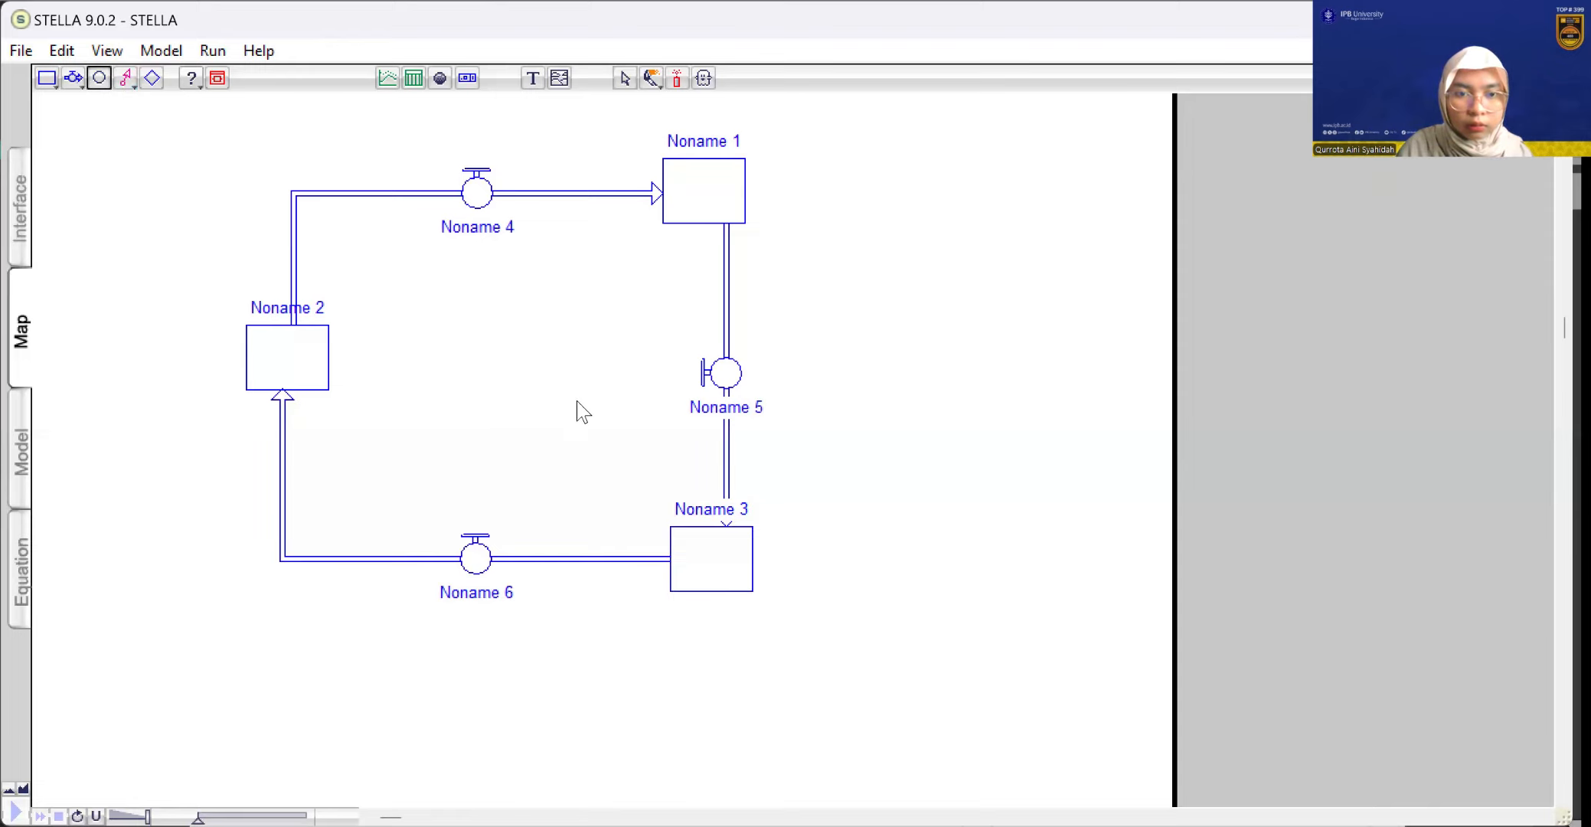
click(495, 372)
scroll(260, 12, down, 1)
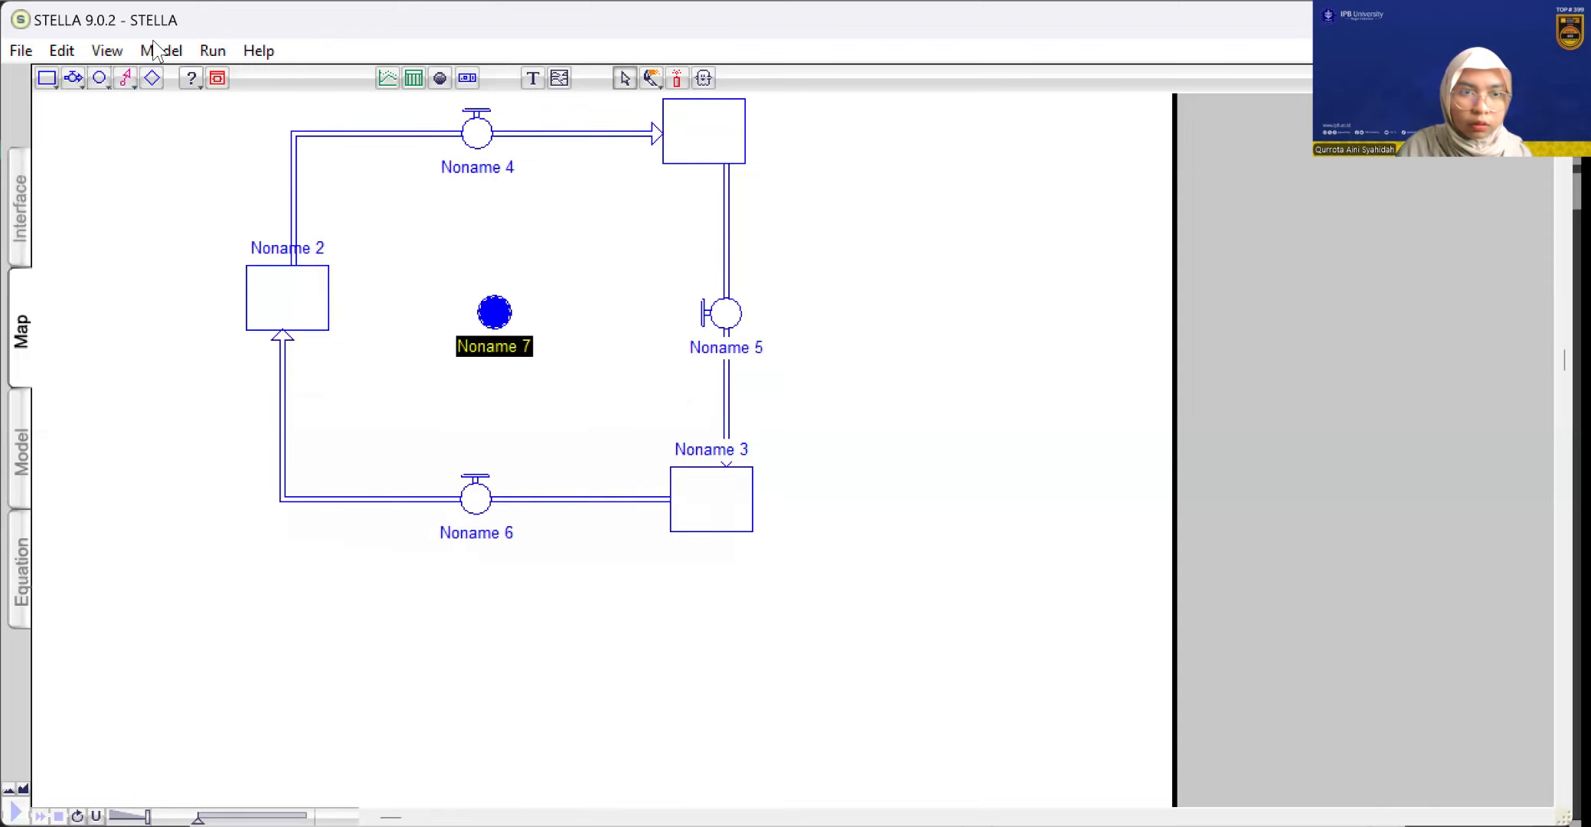
click(101, 81)
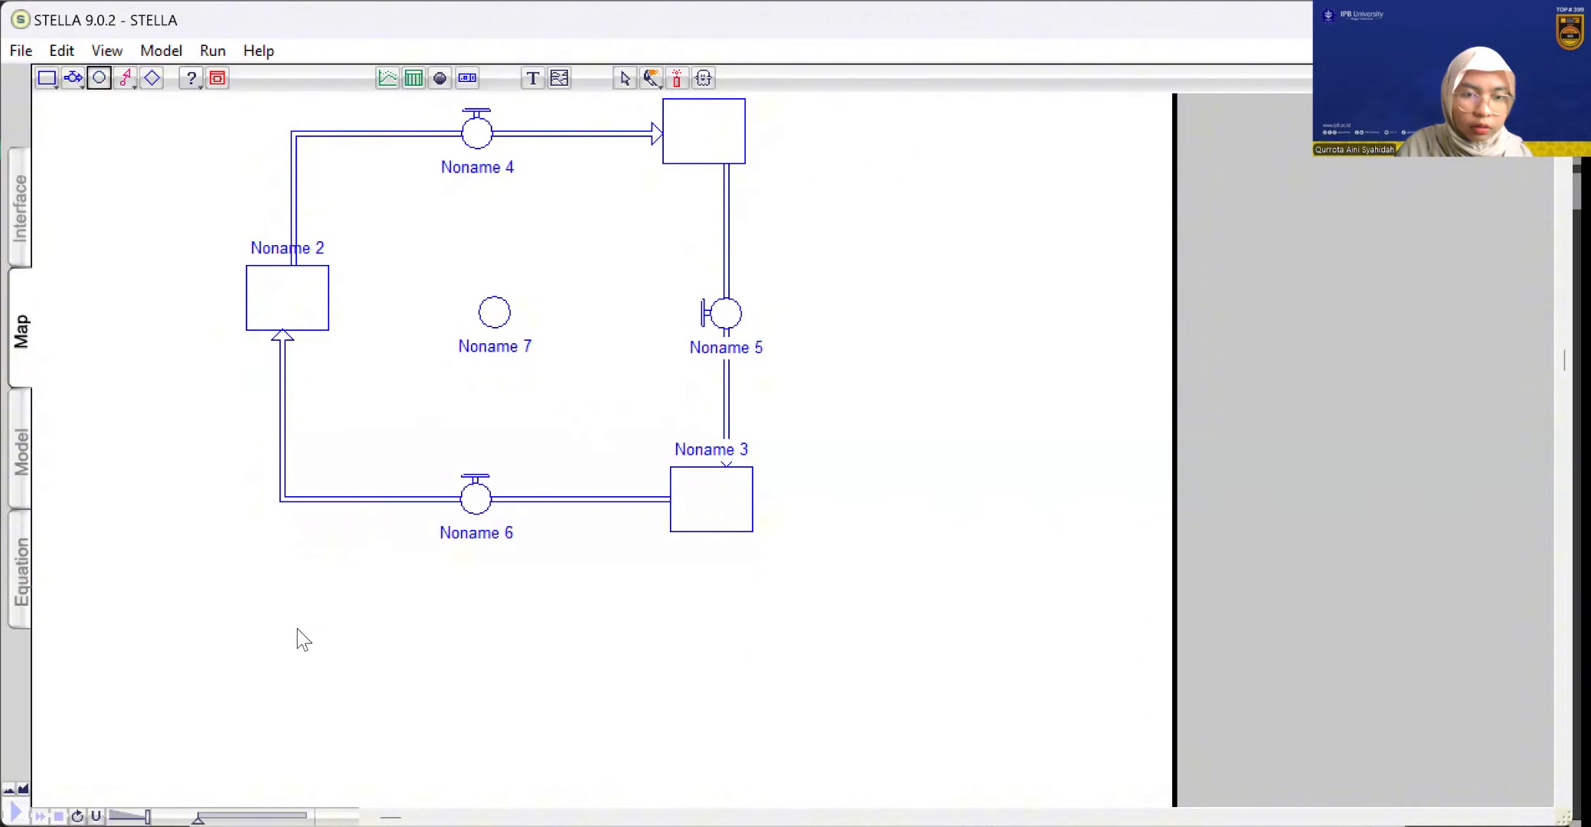
click(297, 629)
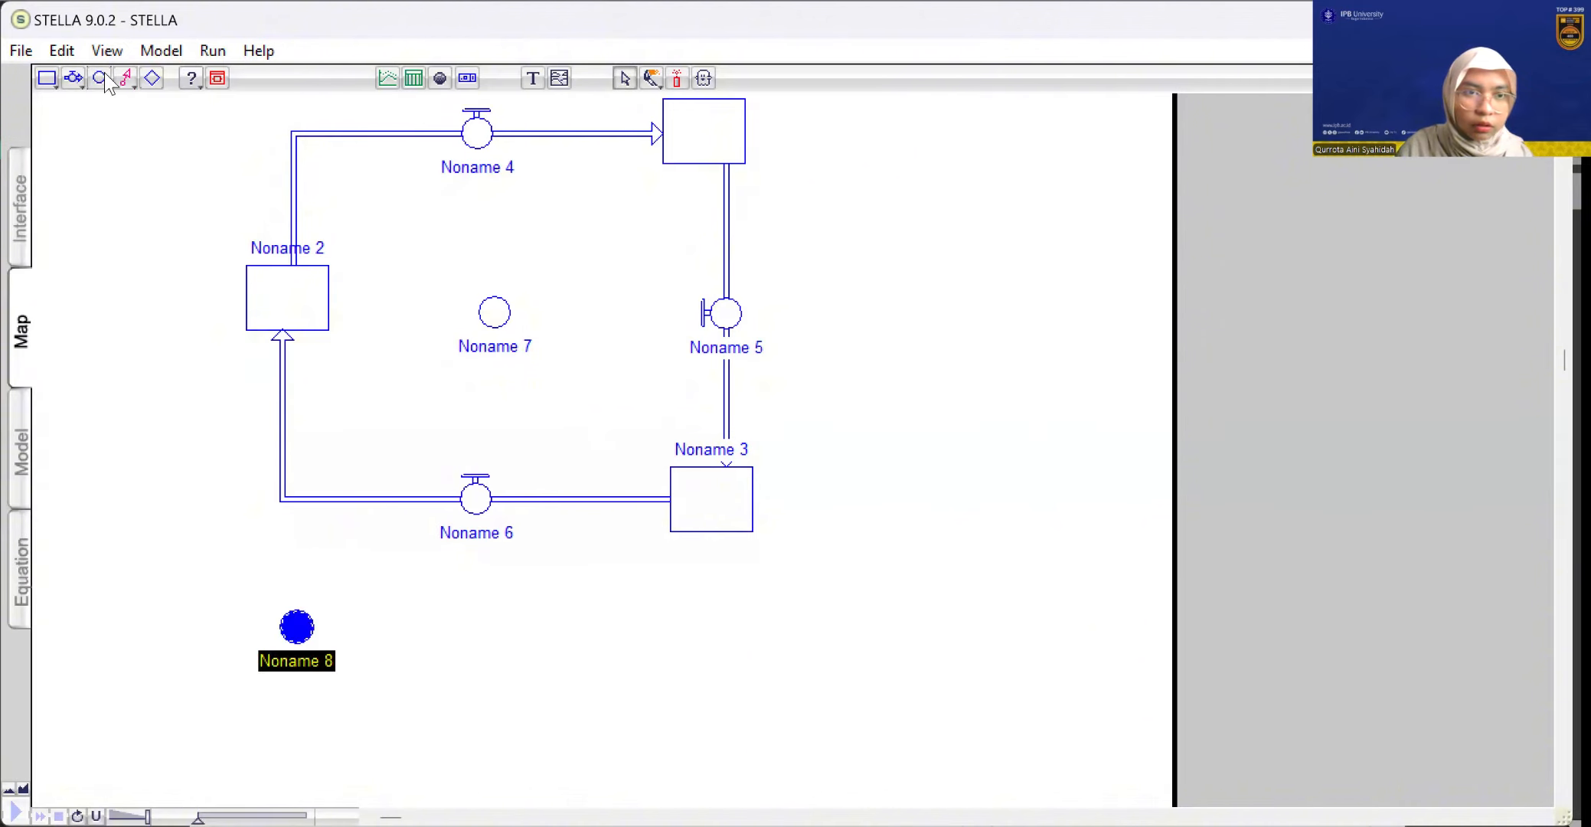
click(603, 629)
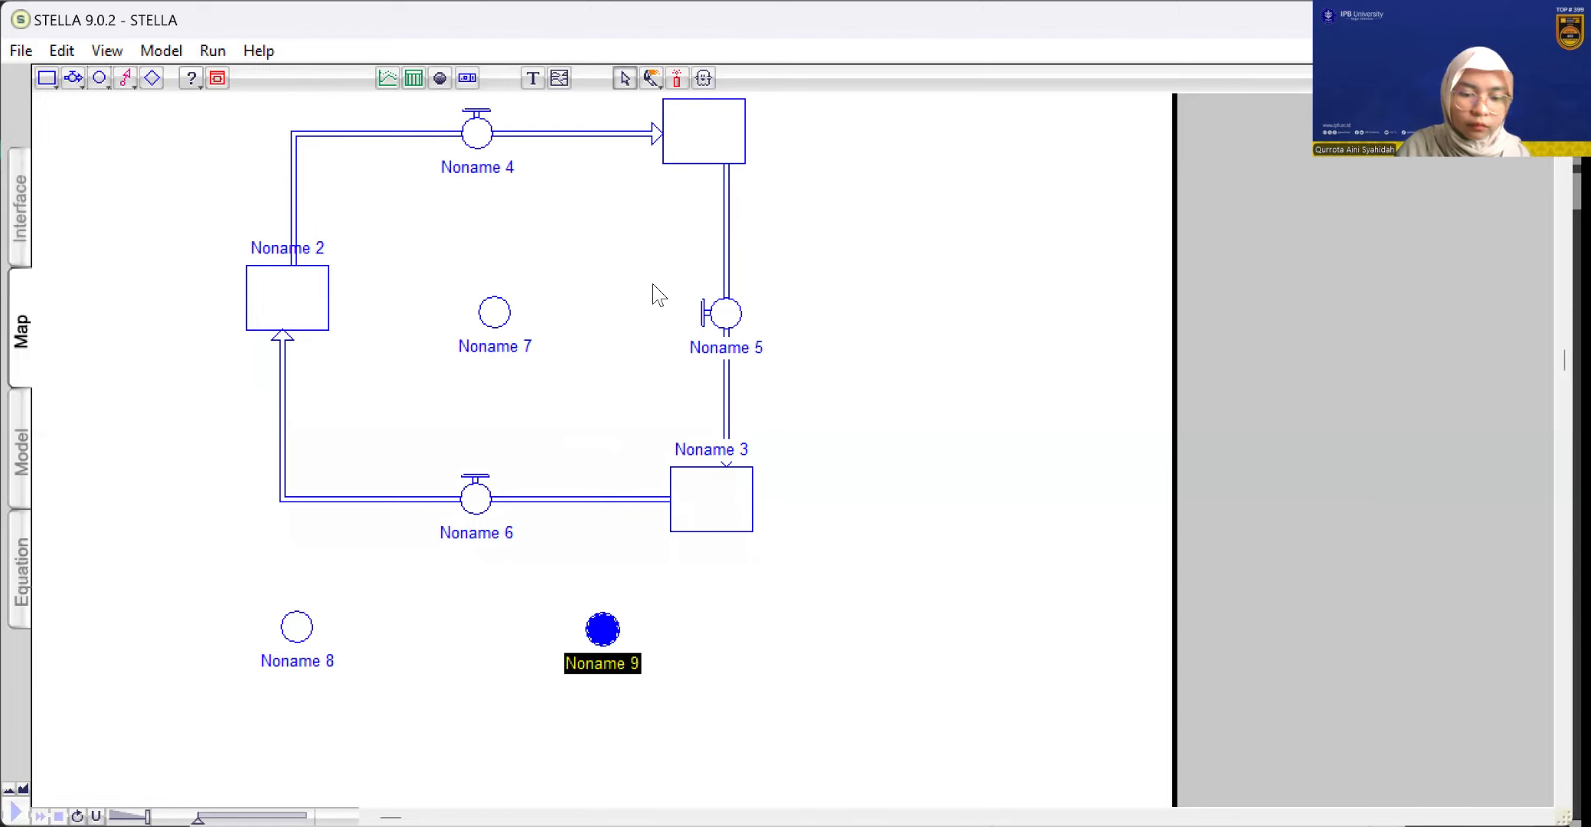
Rename the upper-right stock as "Water on Cover"
scroll(657, 295, up, 3)
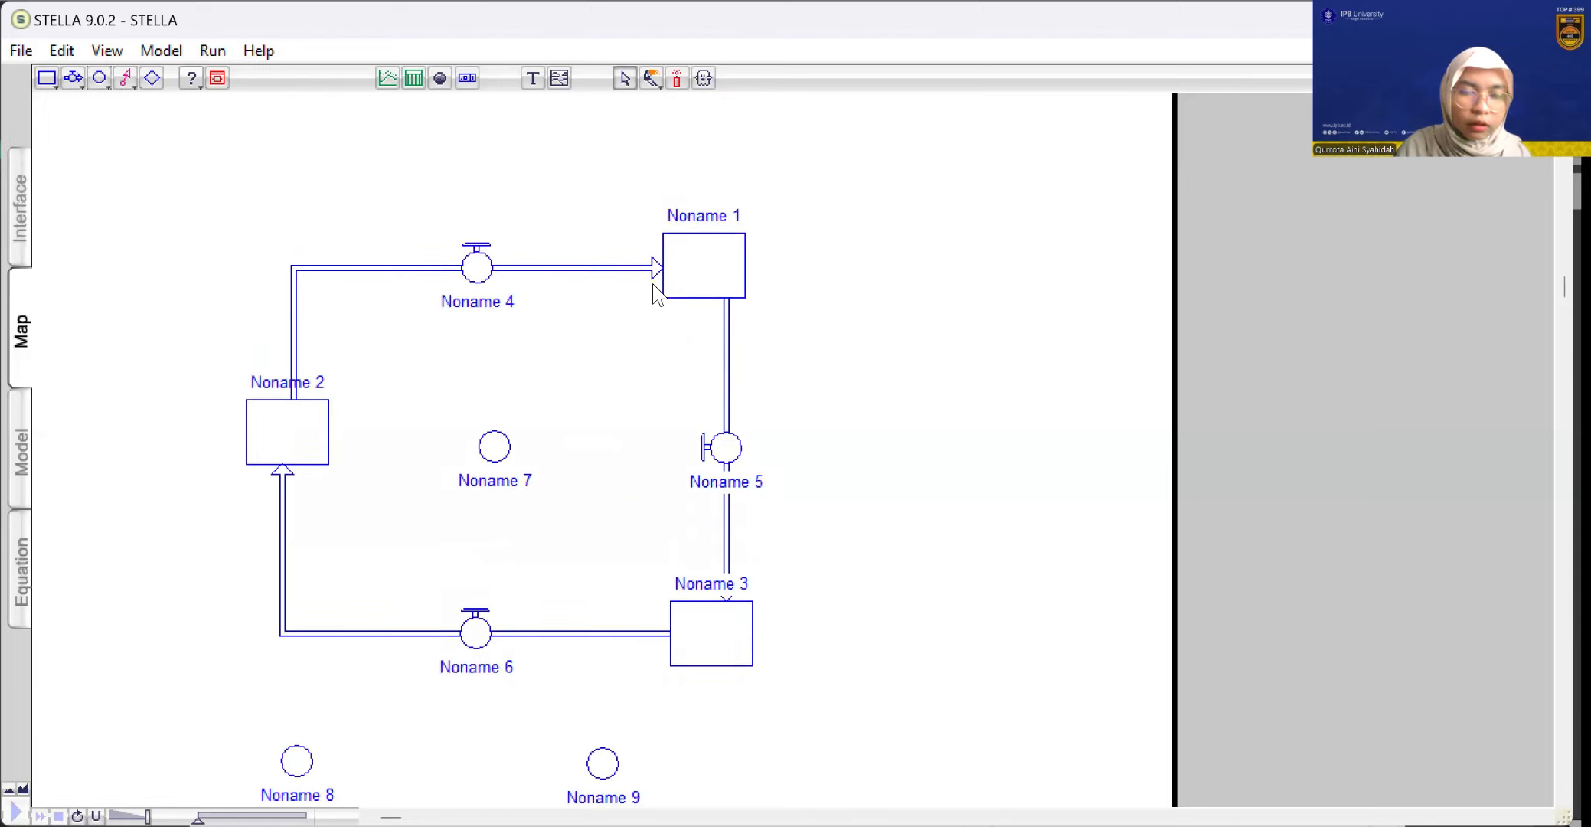
click(707, 222)
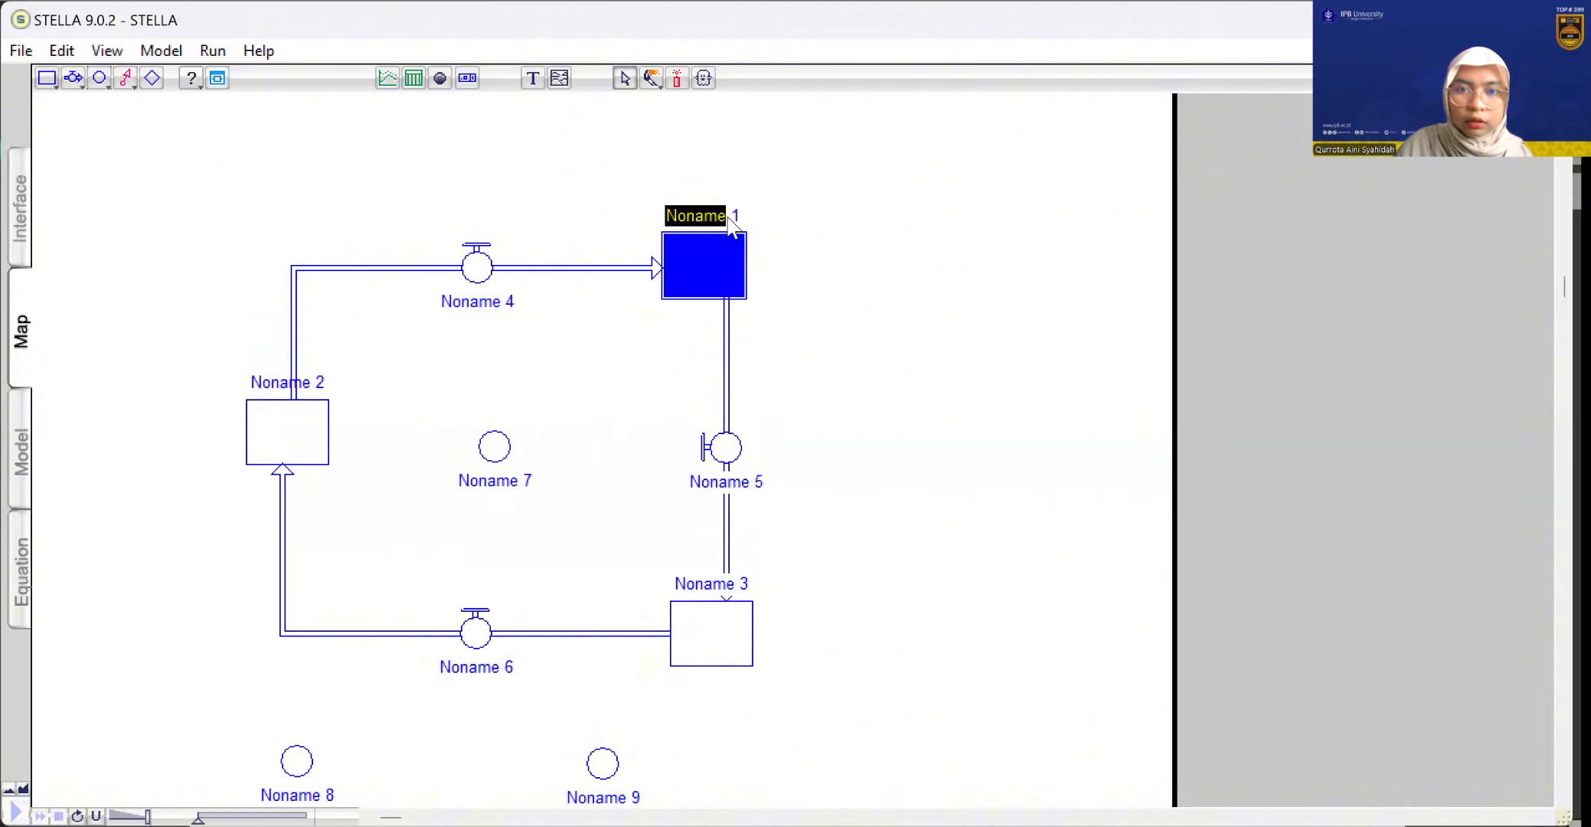
key(BackSpace)
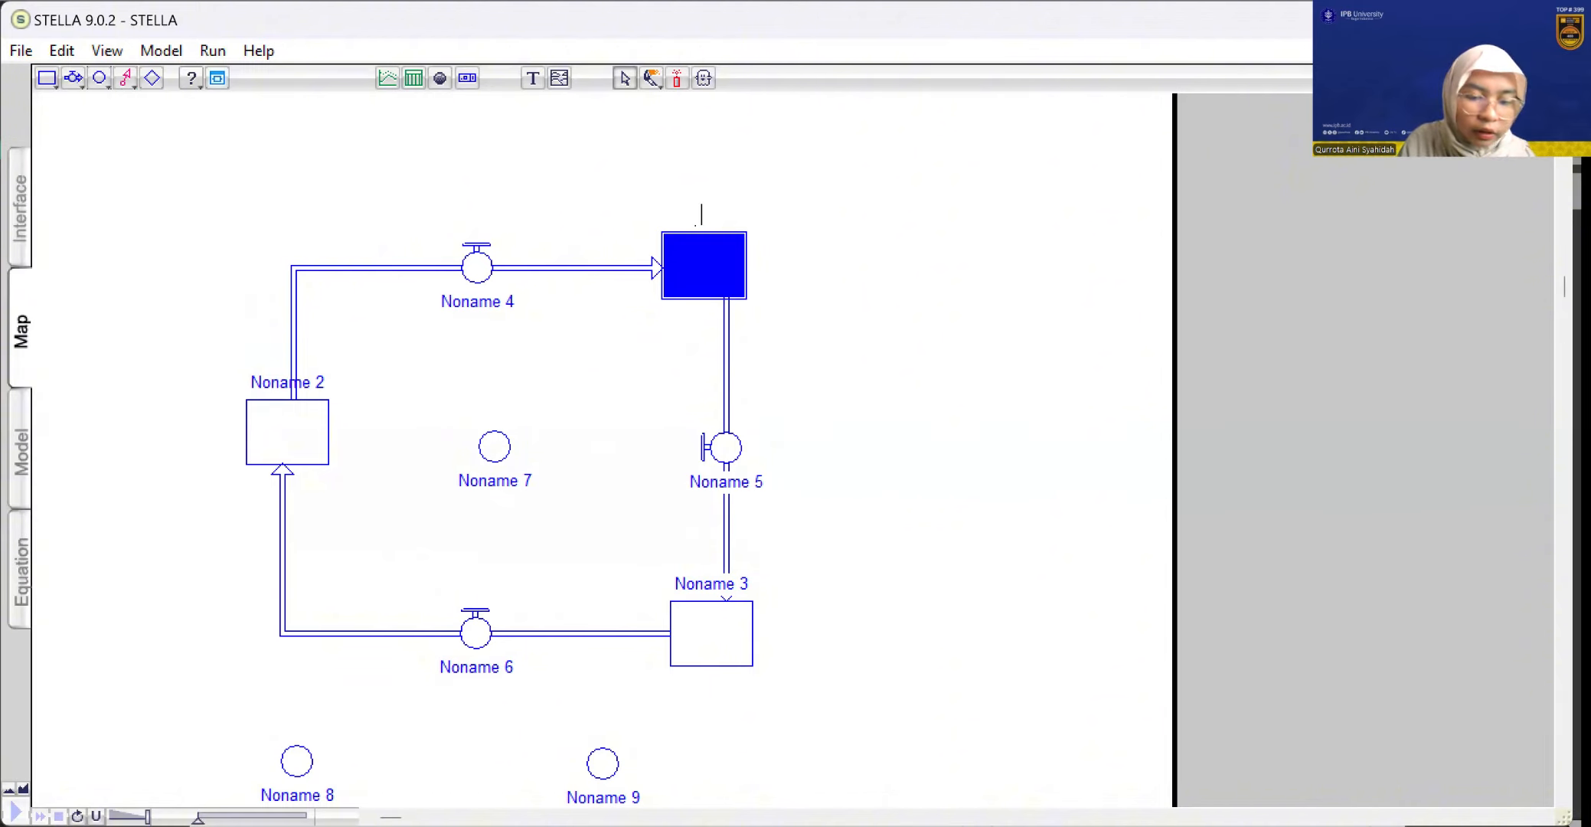
text(Wat)
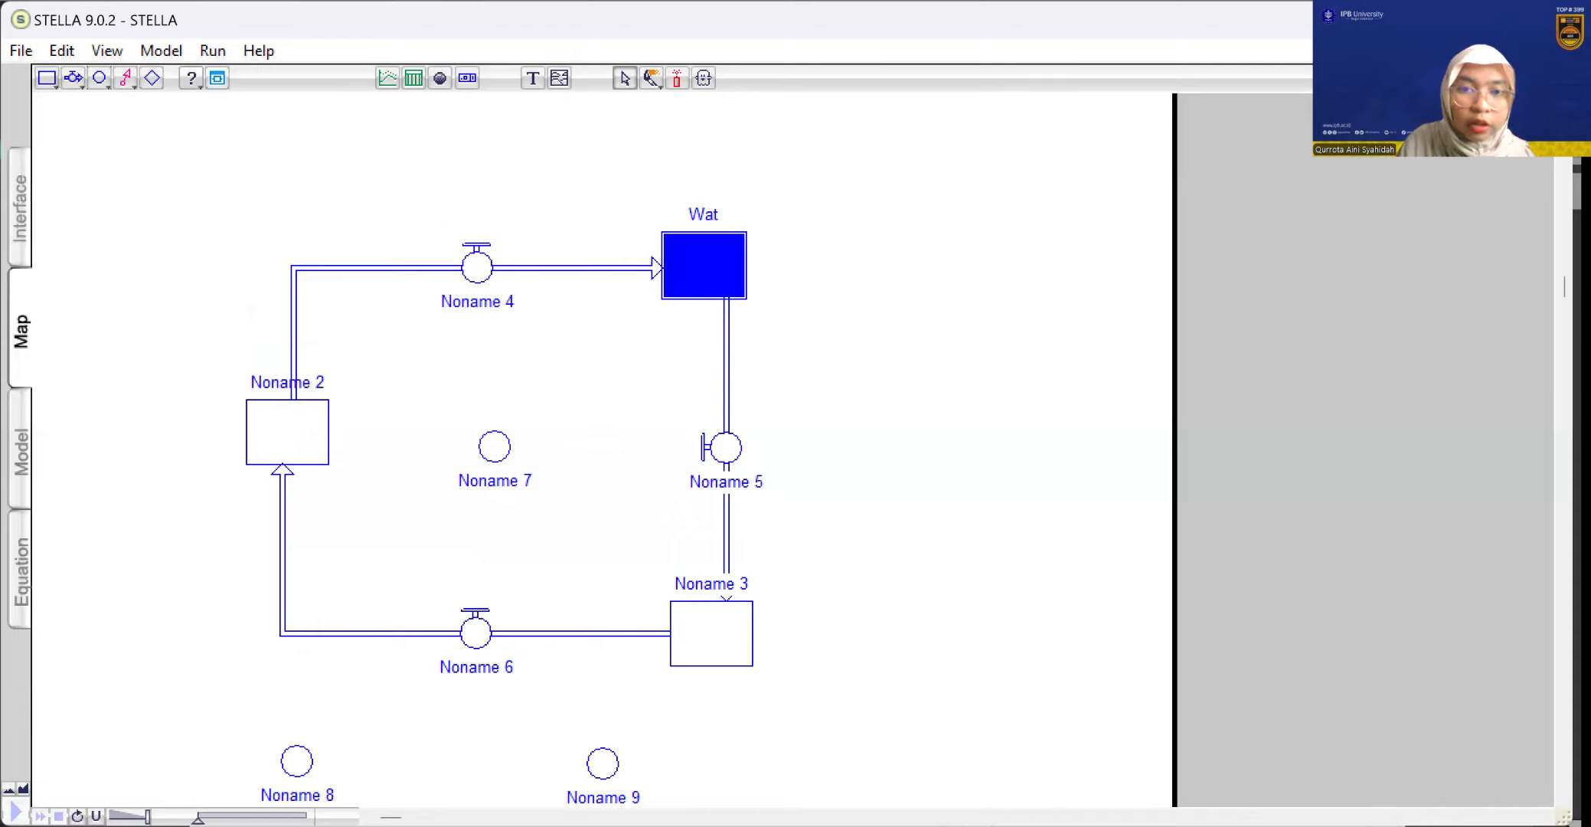
text(er o)
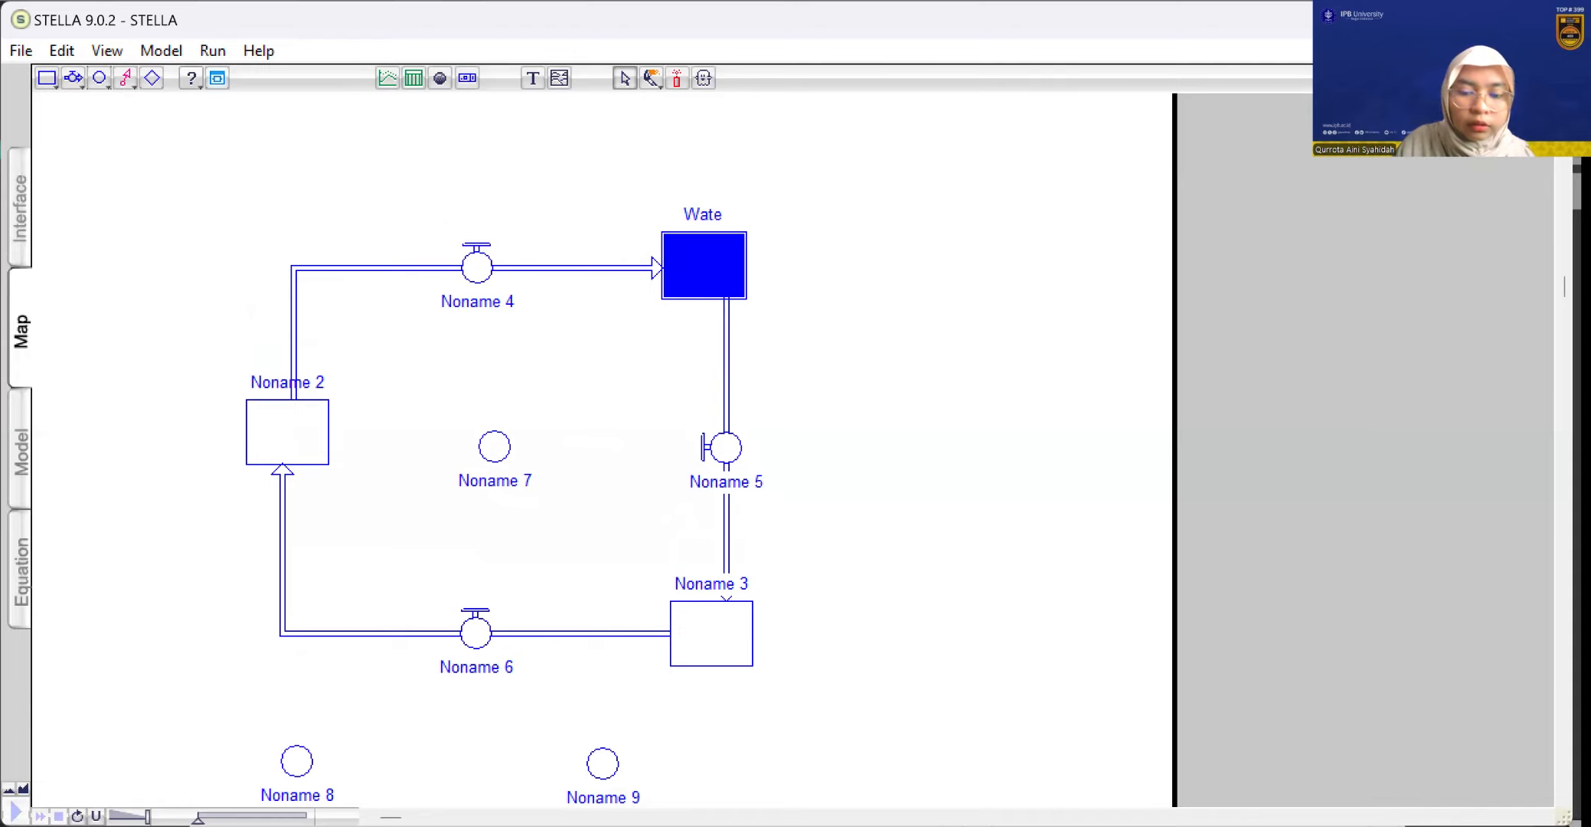
text(n)
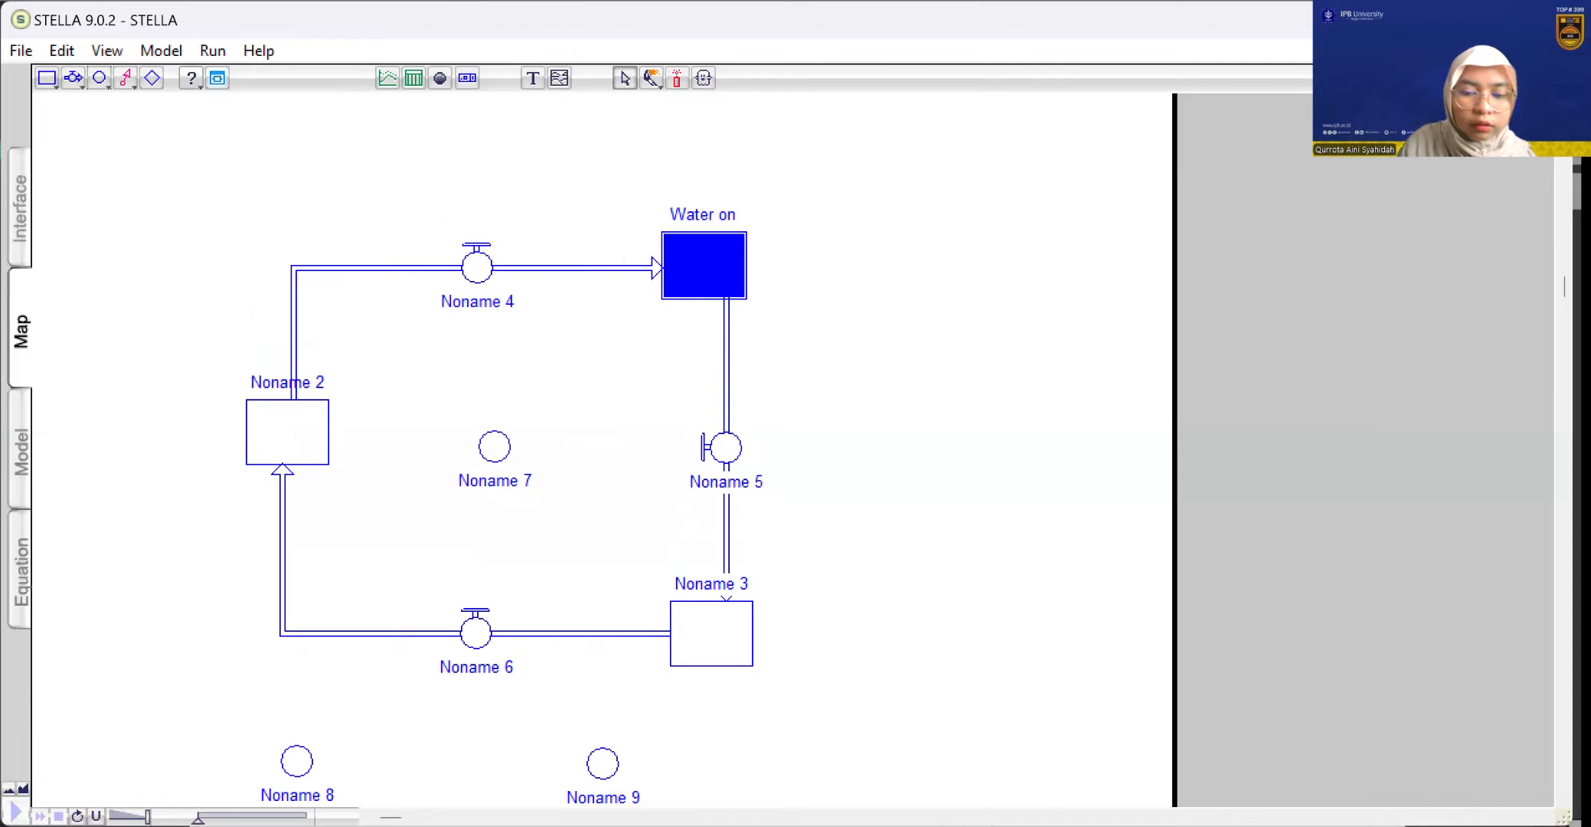
text( Cover)
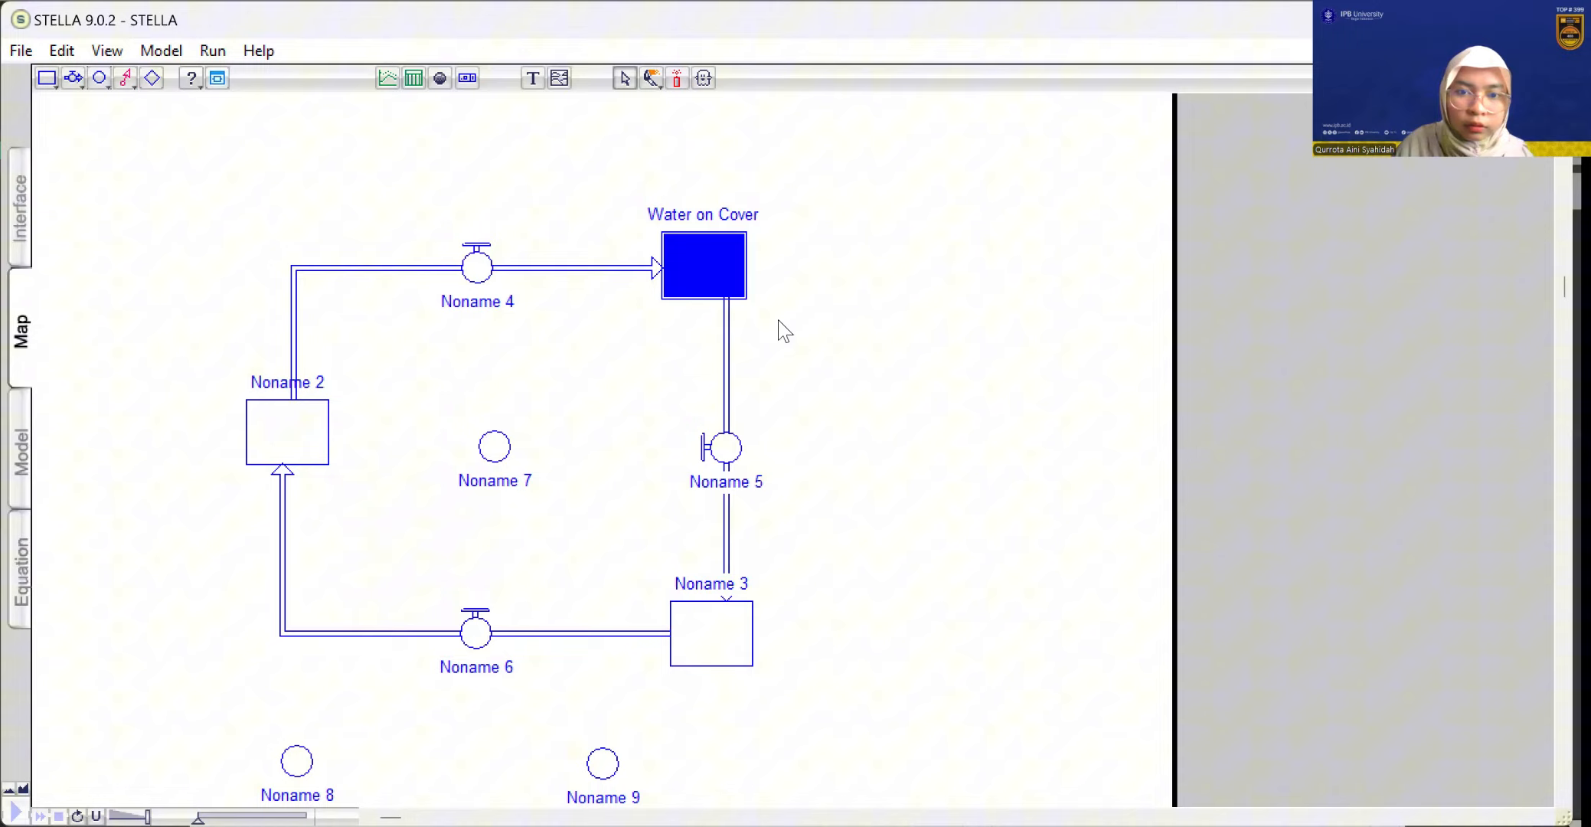
Rename the flow between the upper and lower right stocks as "Precipitation"
click(741, 484)
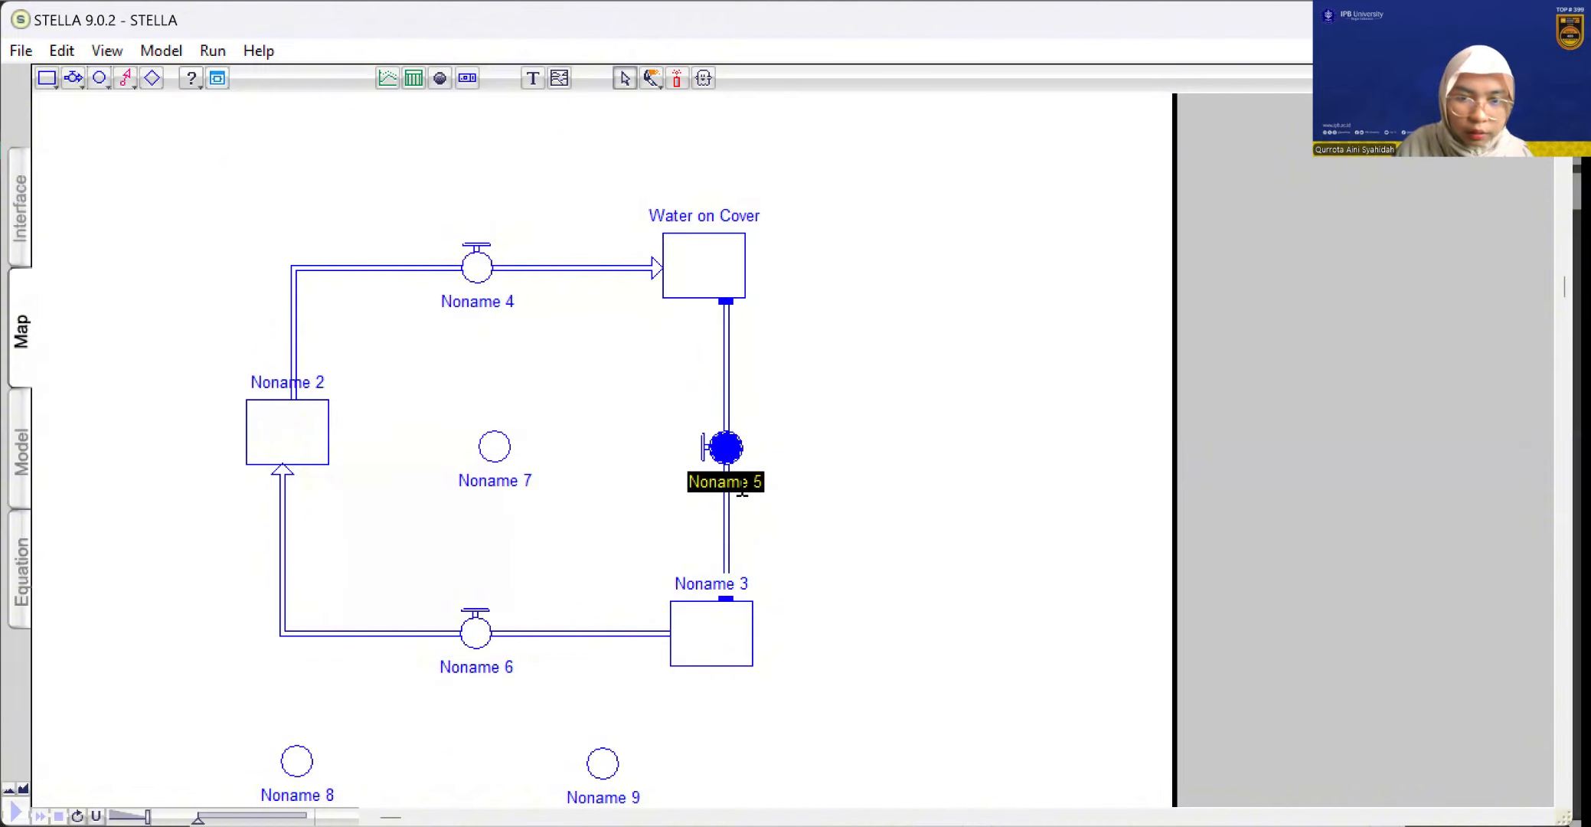
text(5)
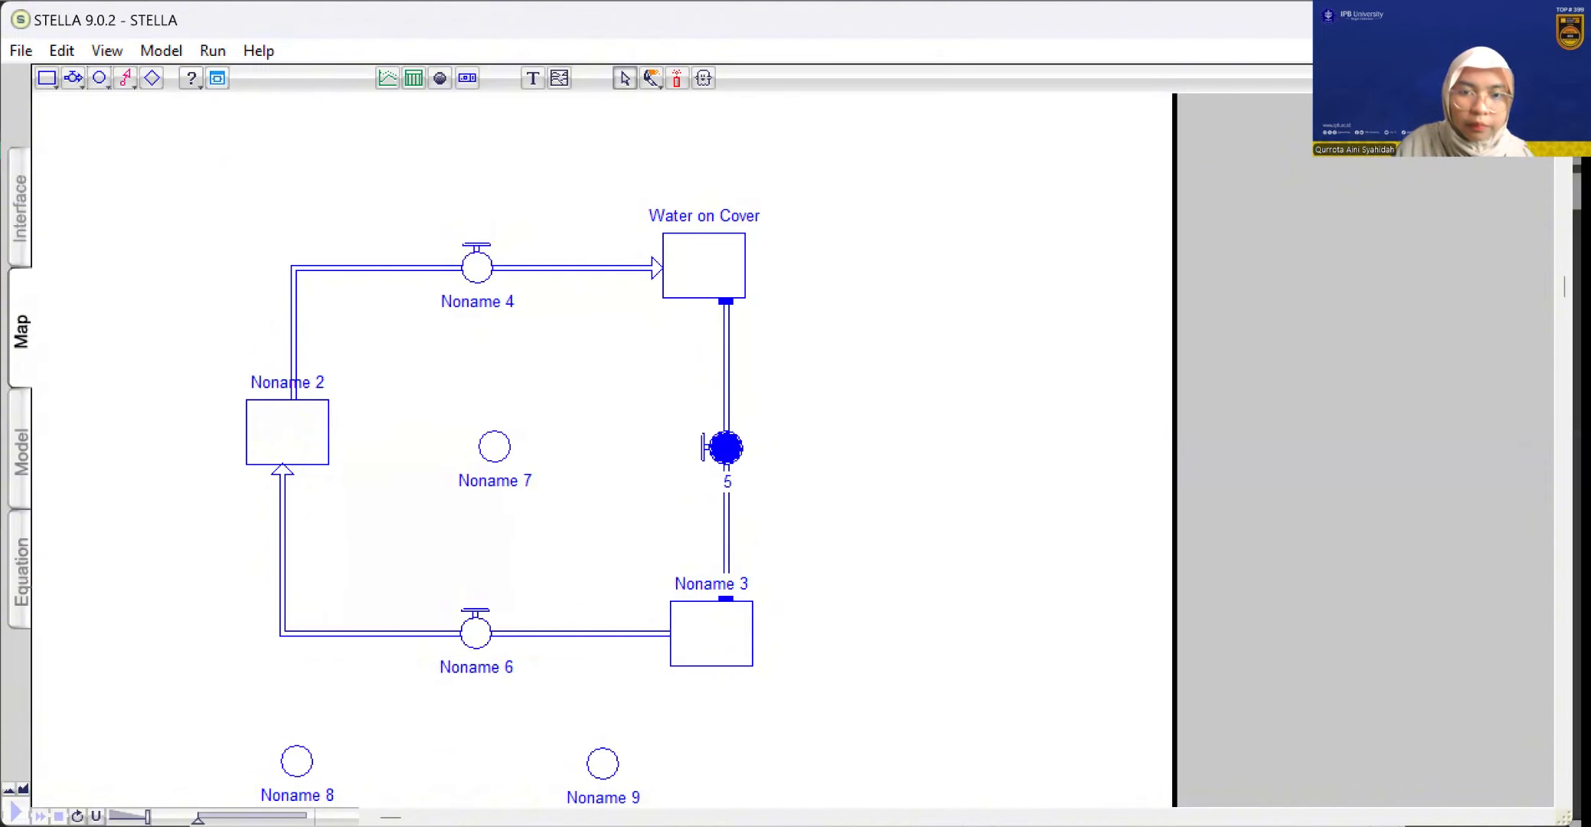
key(BackSpace)
text(Pr)
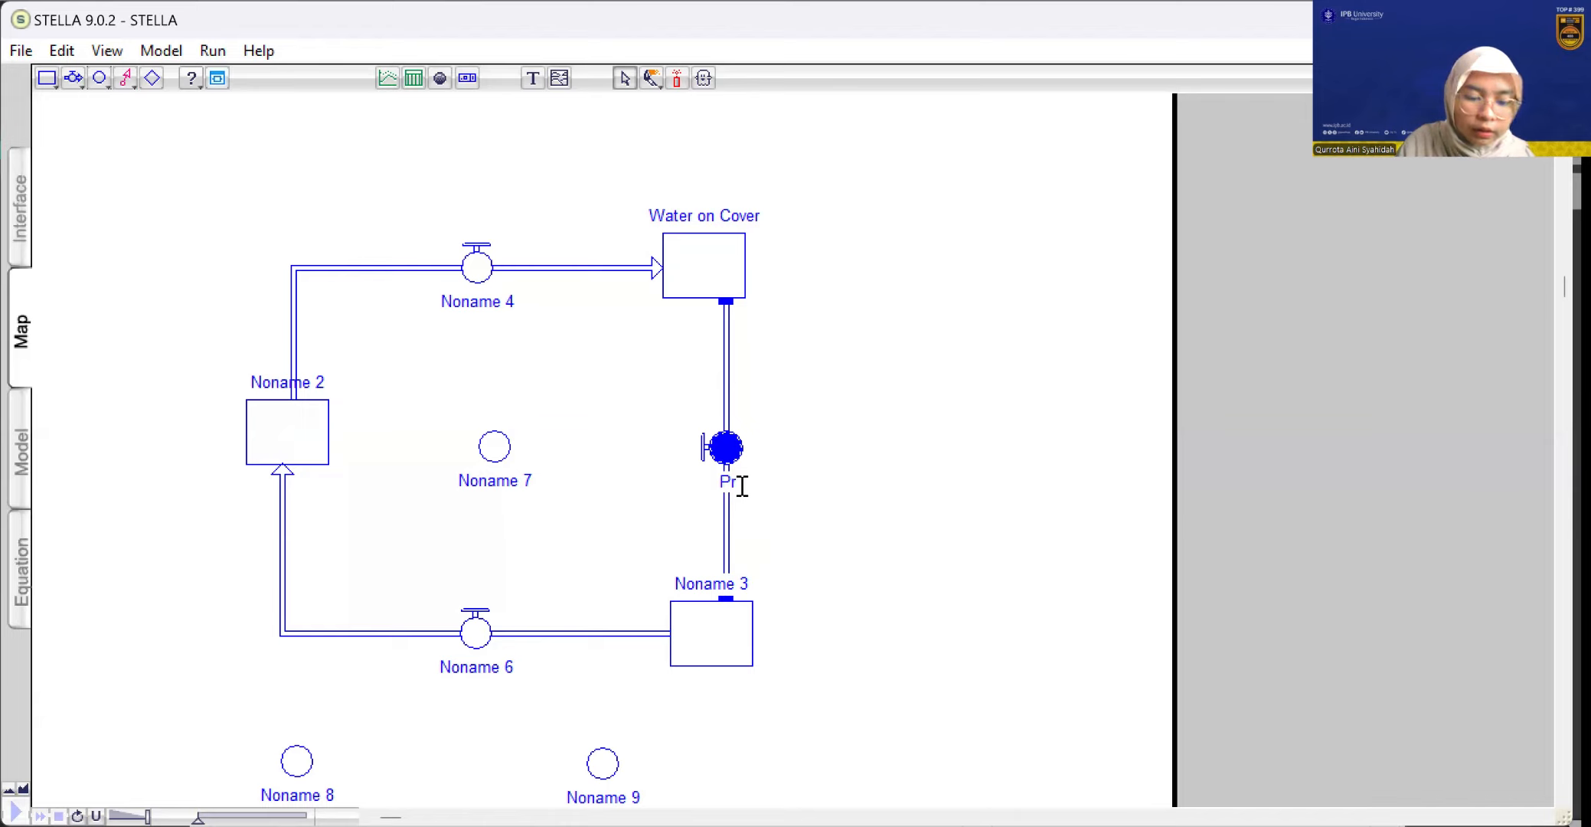
text(eci)
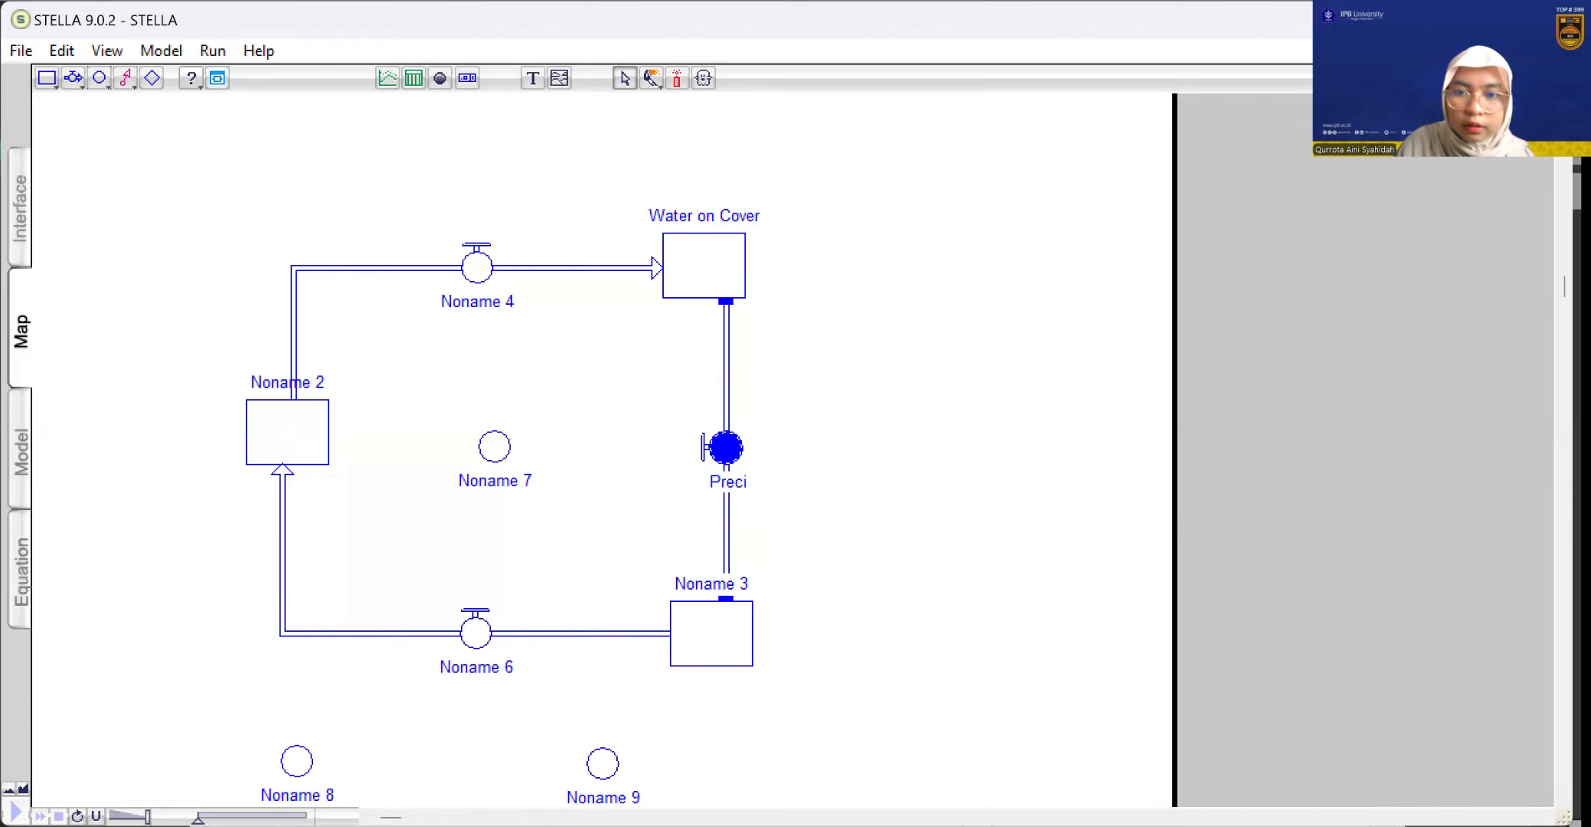
text(poi)
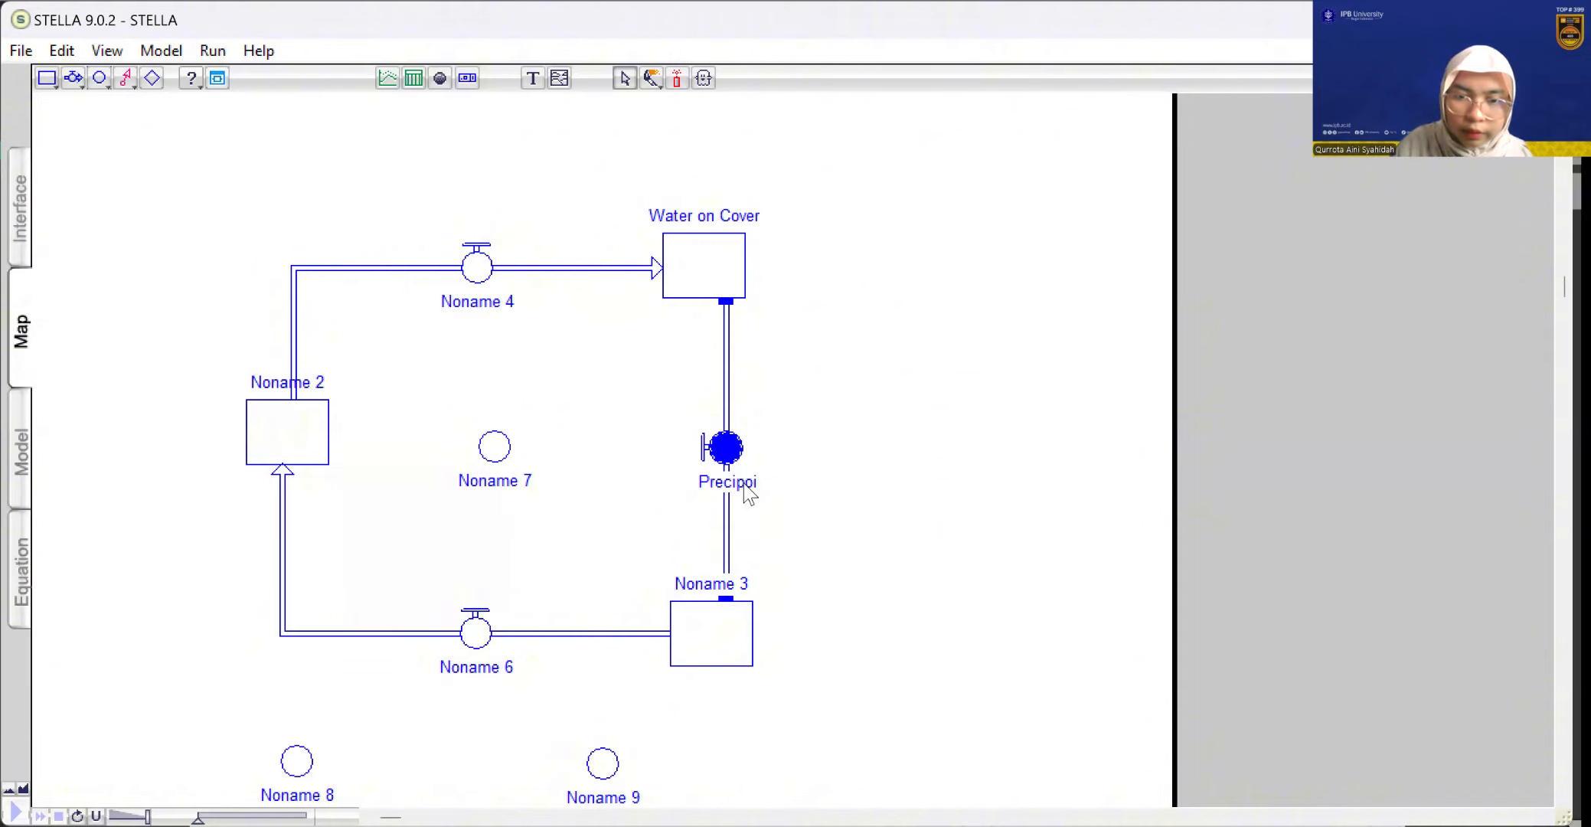
key(BackSpace)
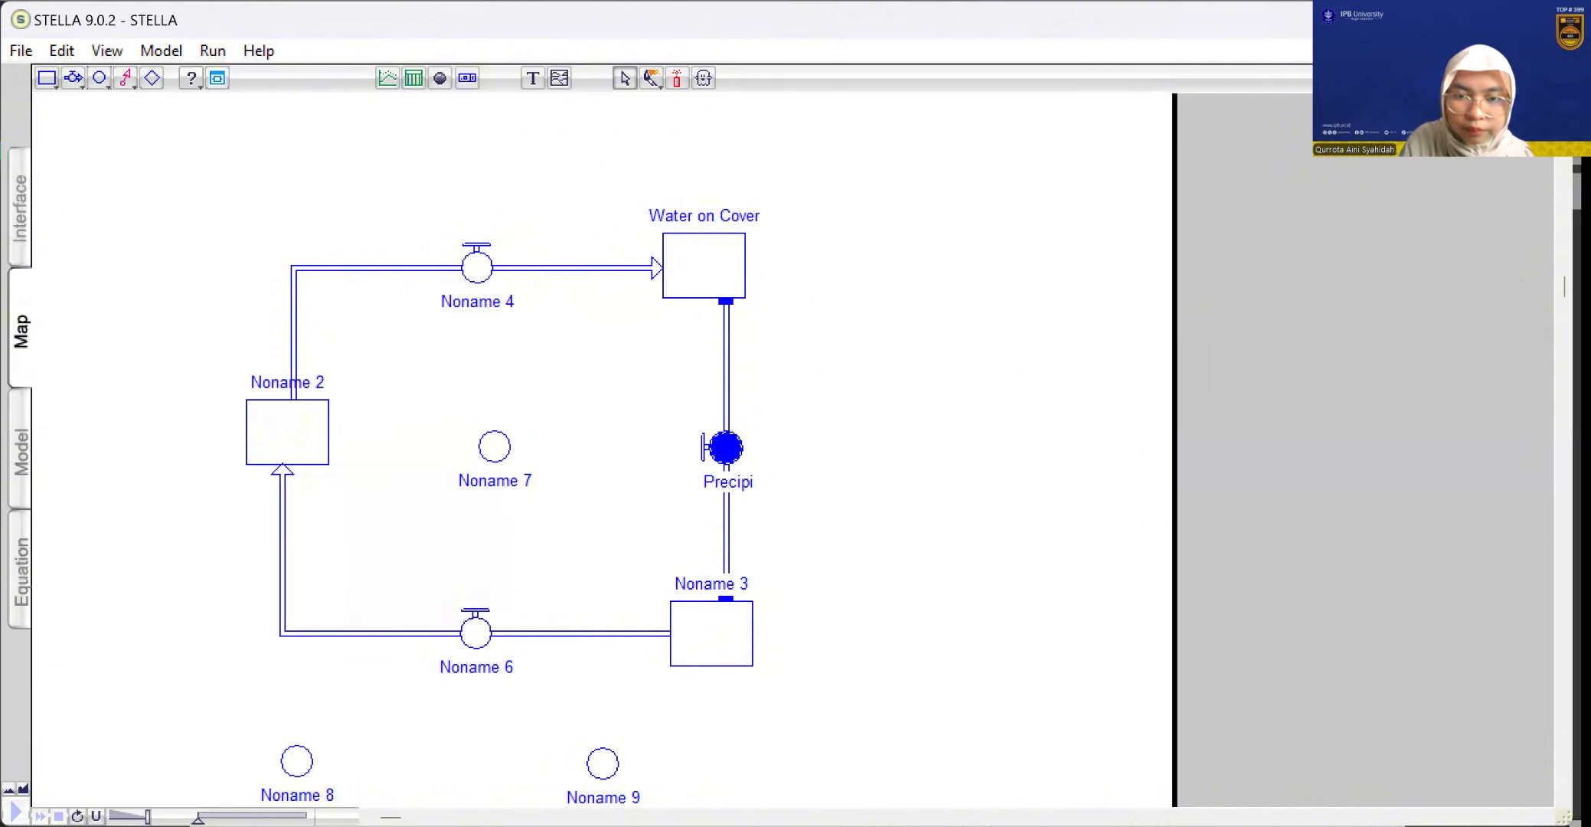
text(ta)
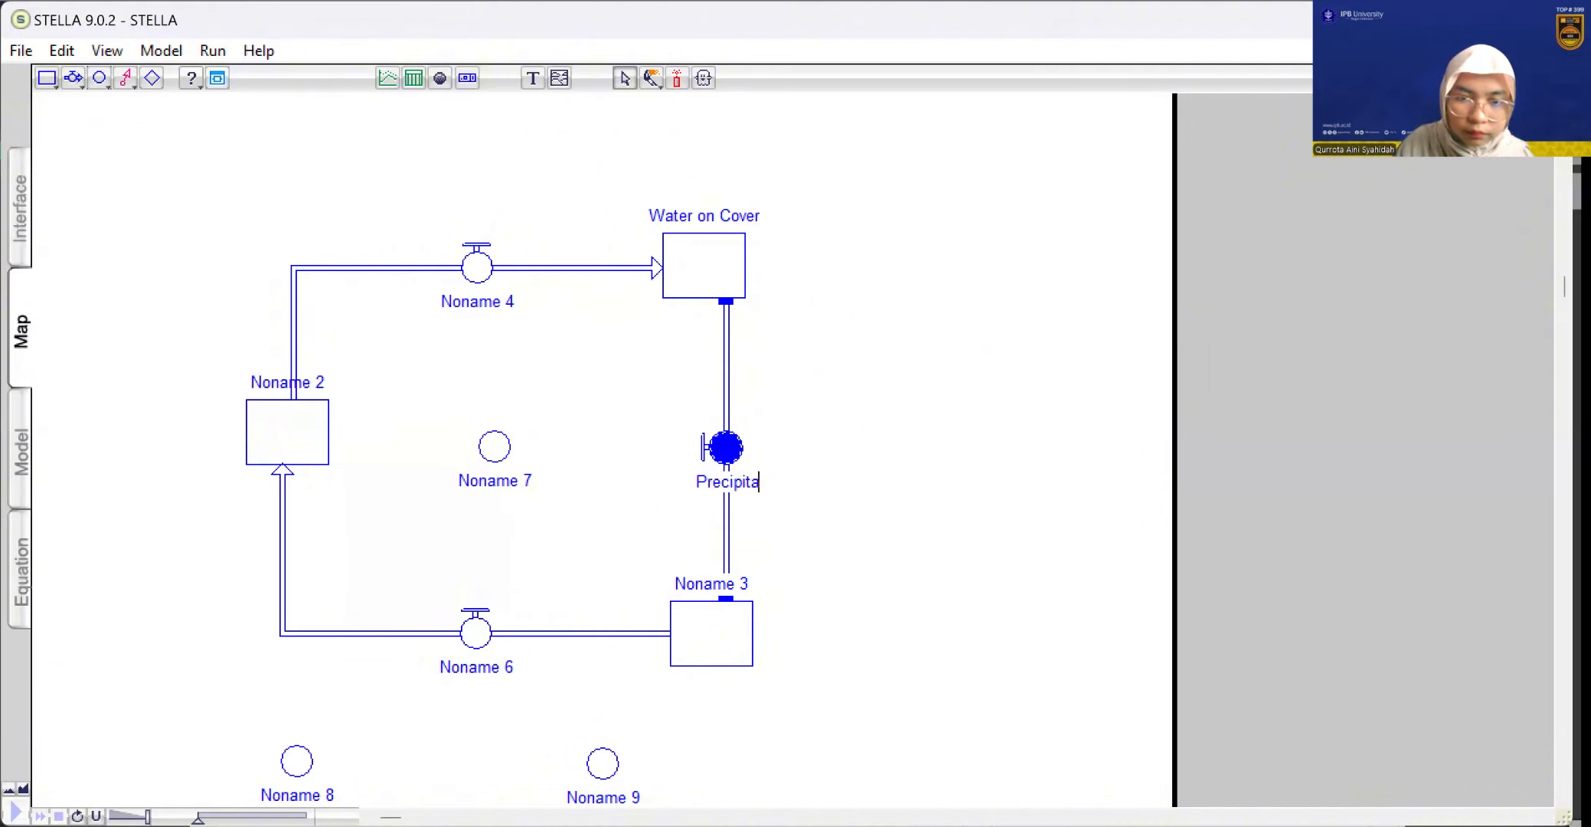
text(tion)
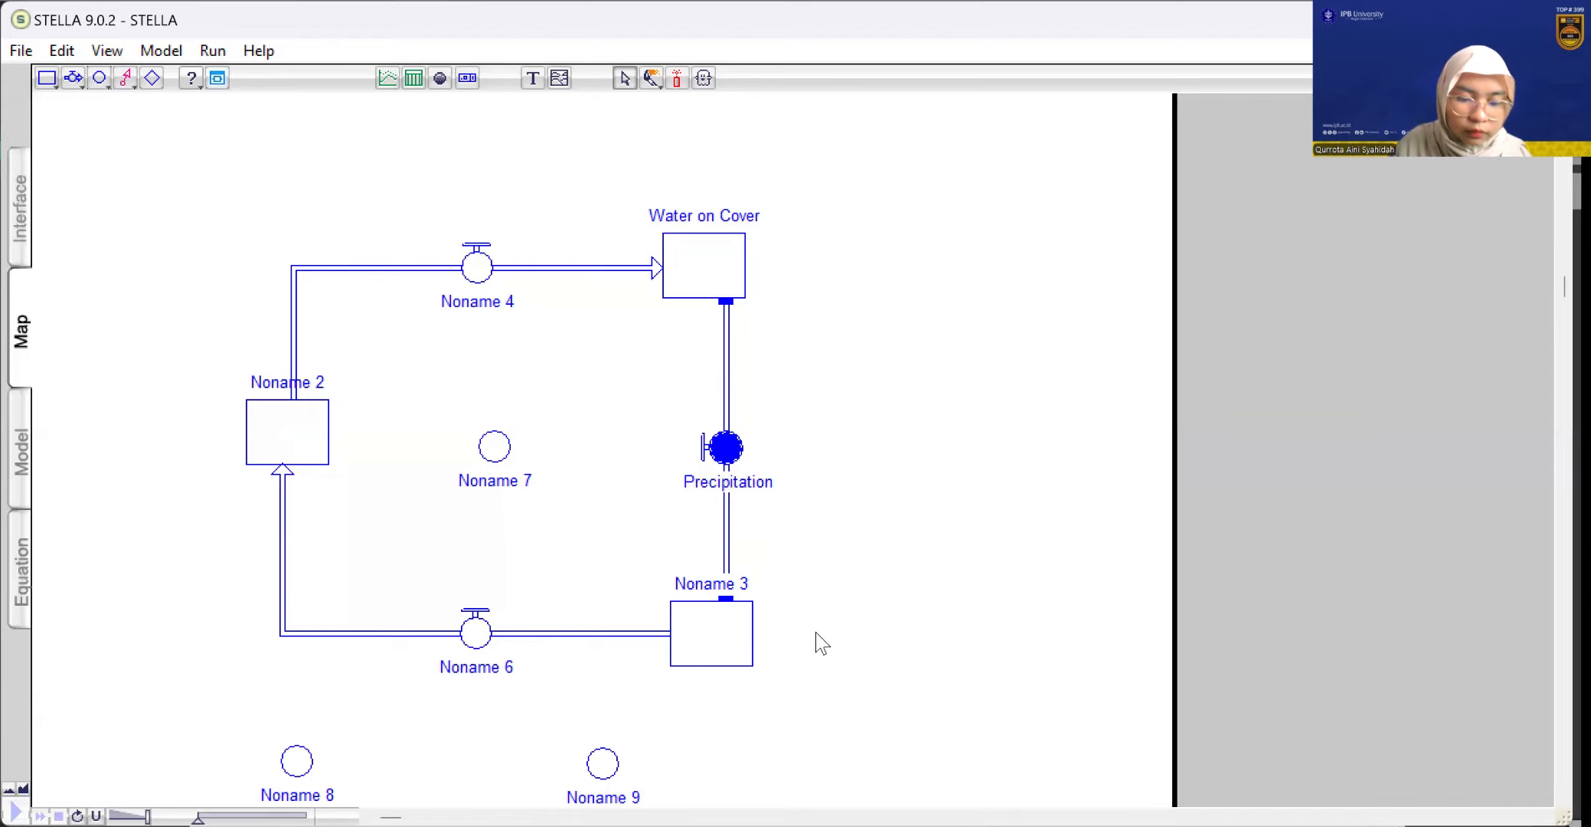
Rename the lower-right stock as "Water in Pan"
click(704, 583)
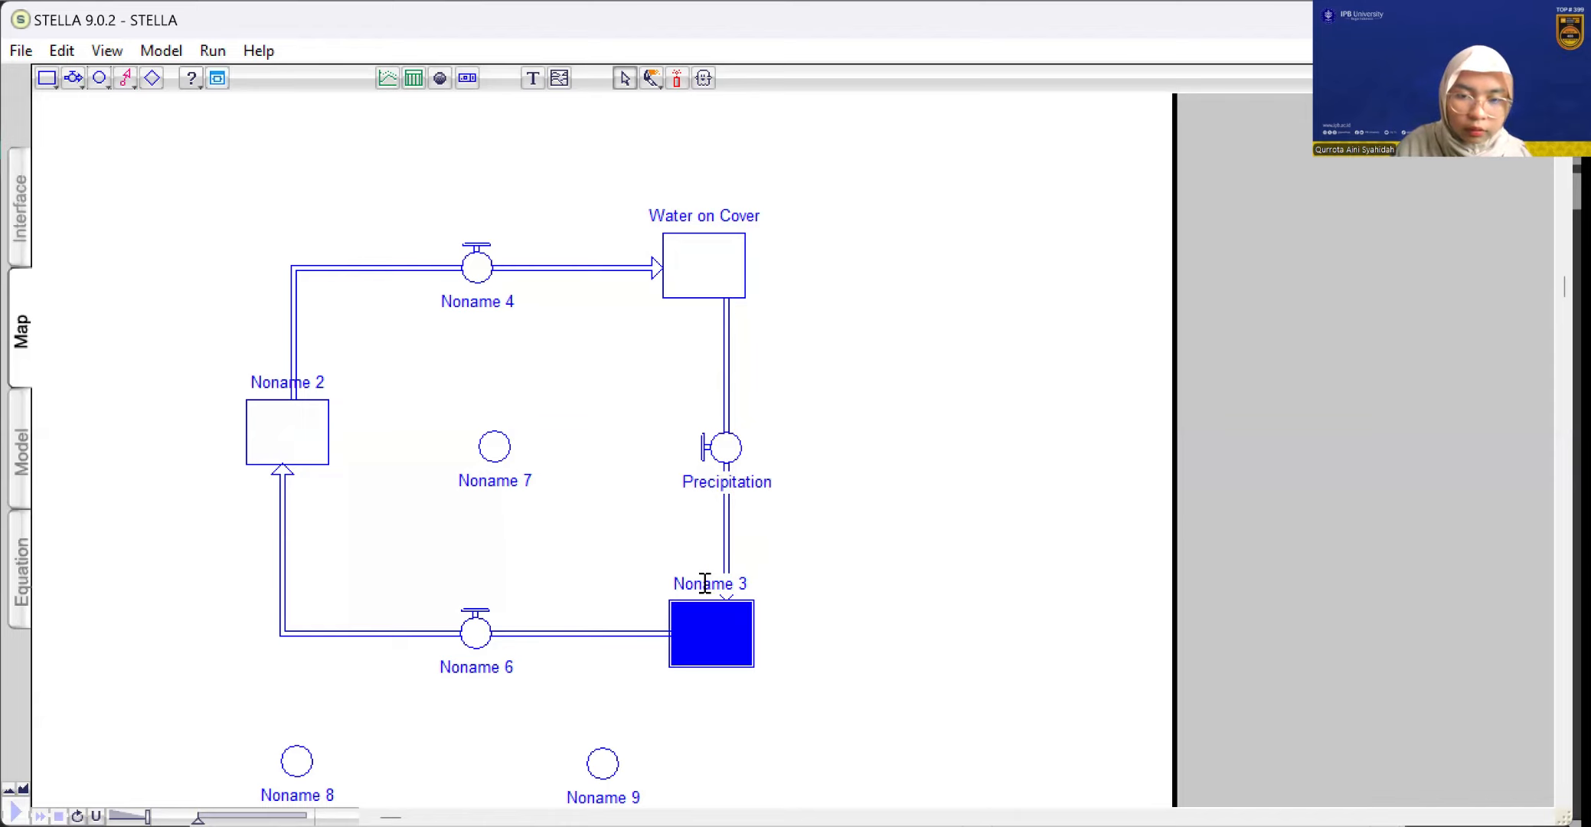
text(3)
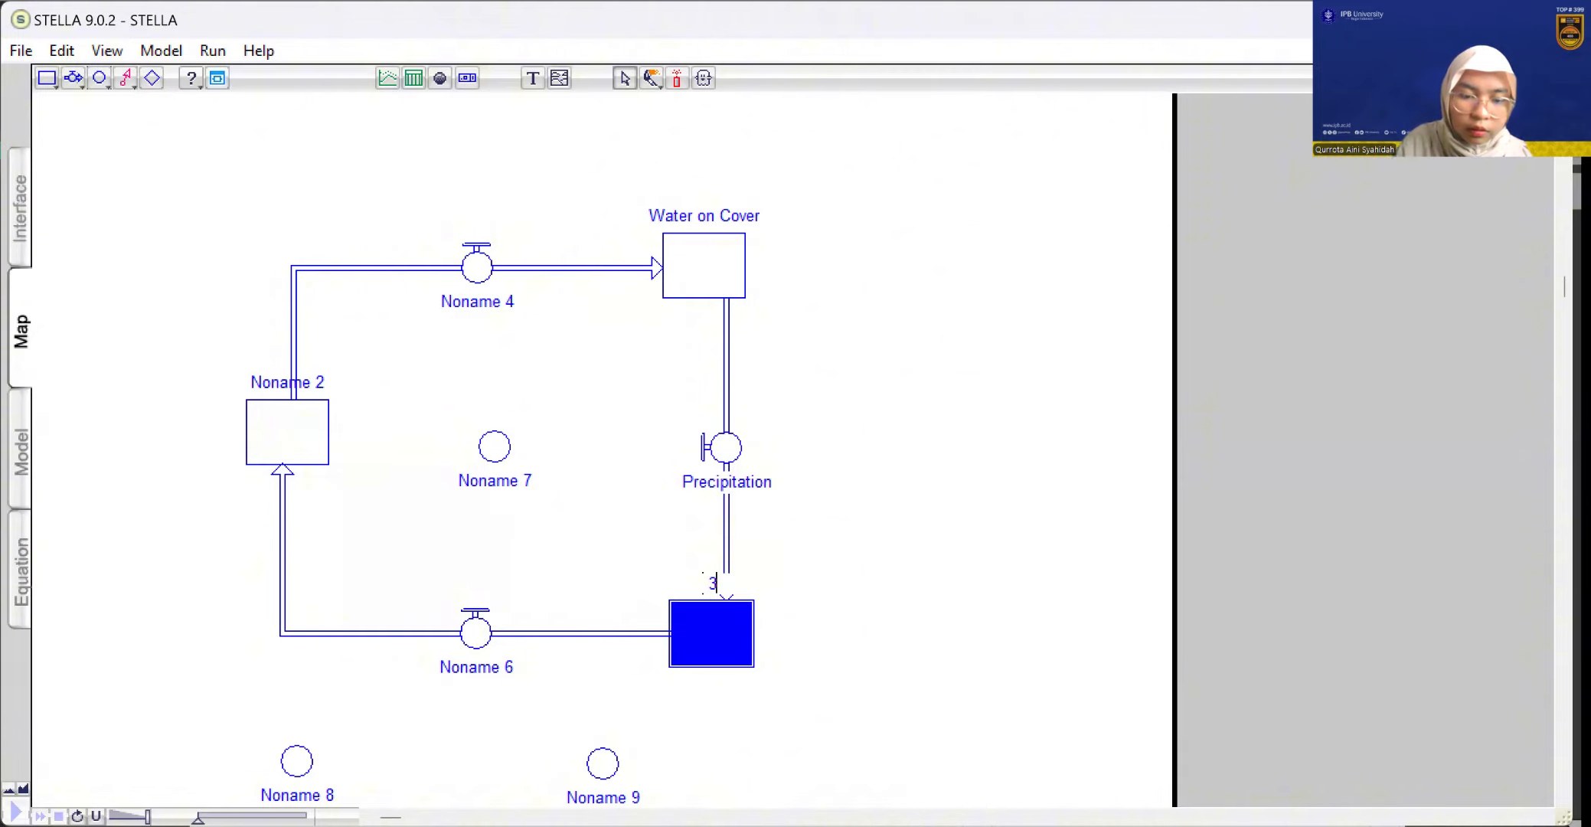
key(BackSpace)
text(W)
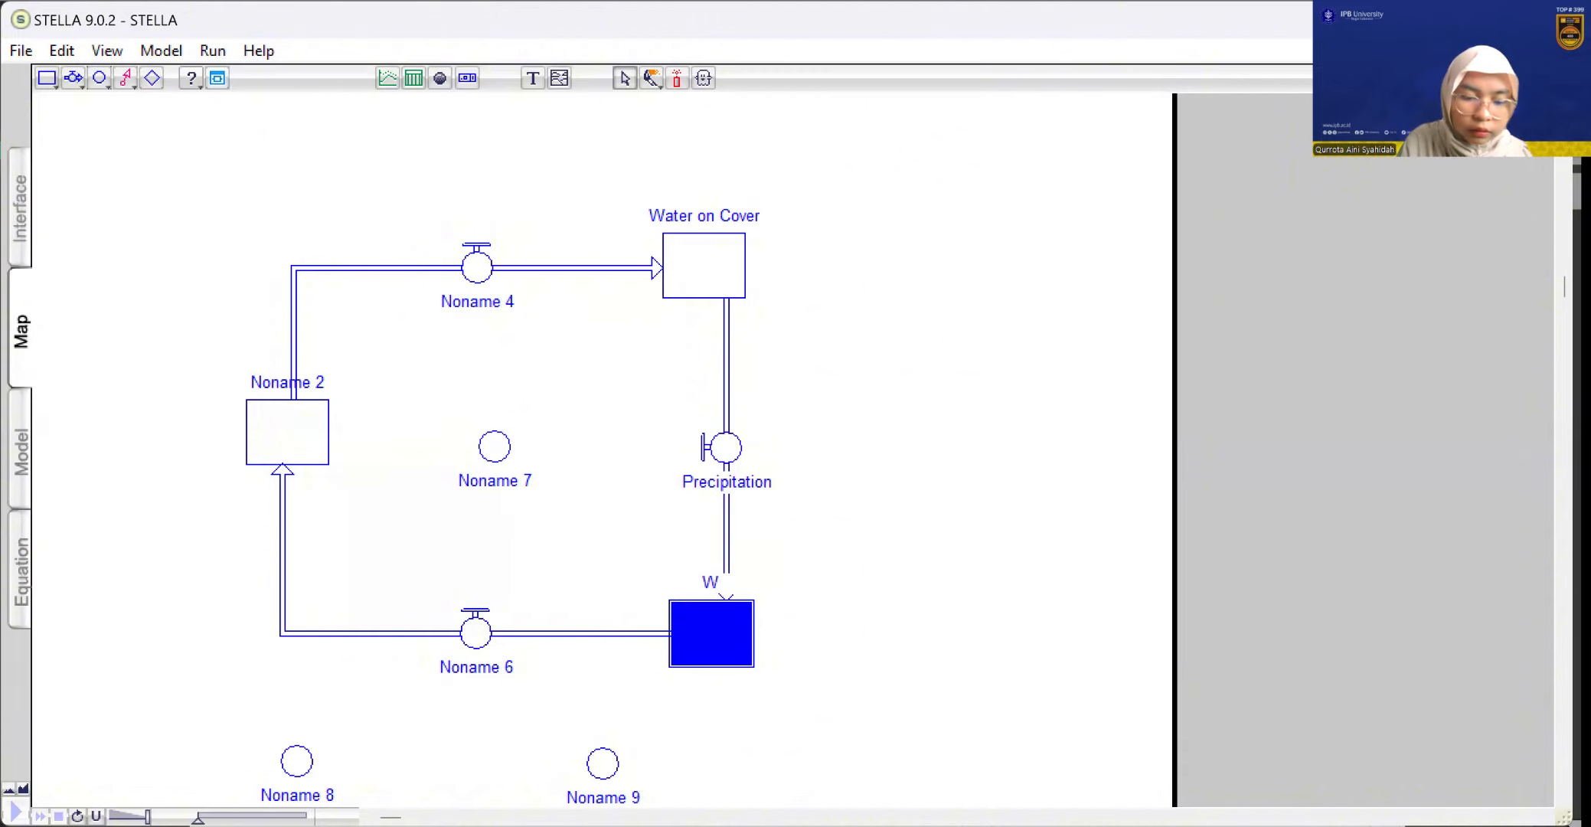
text(ater)
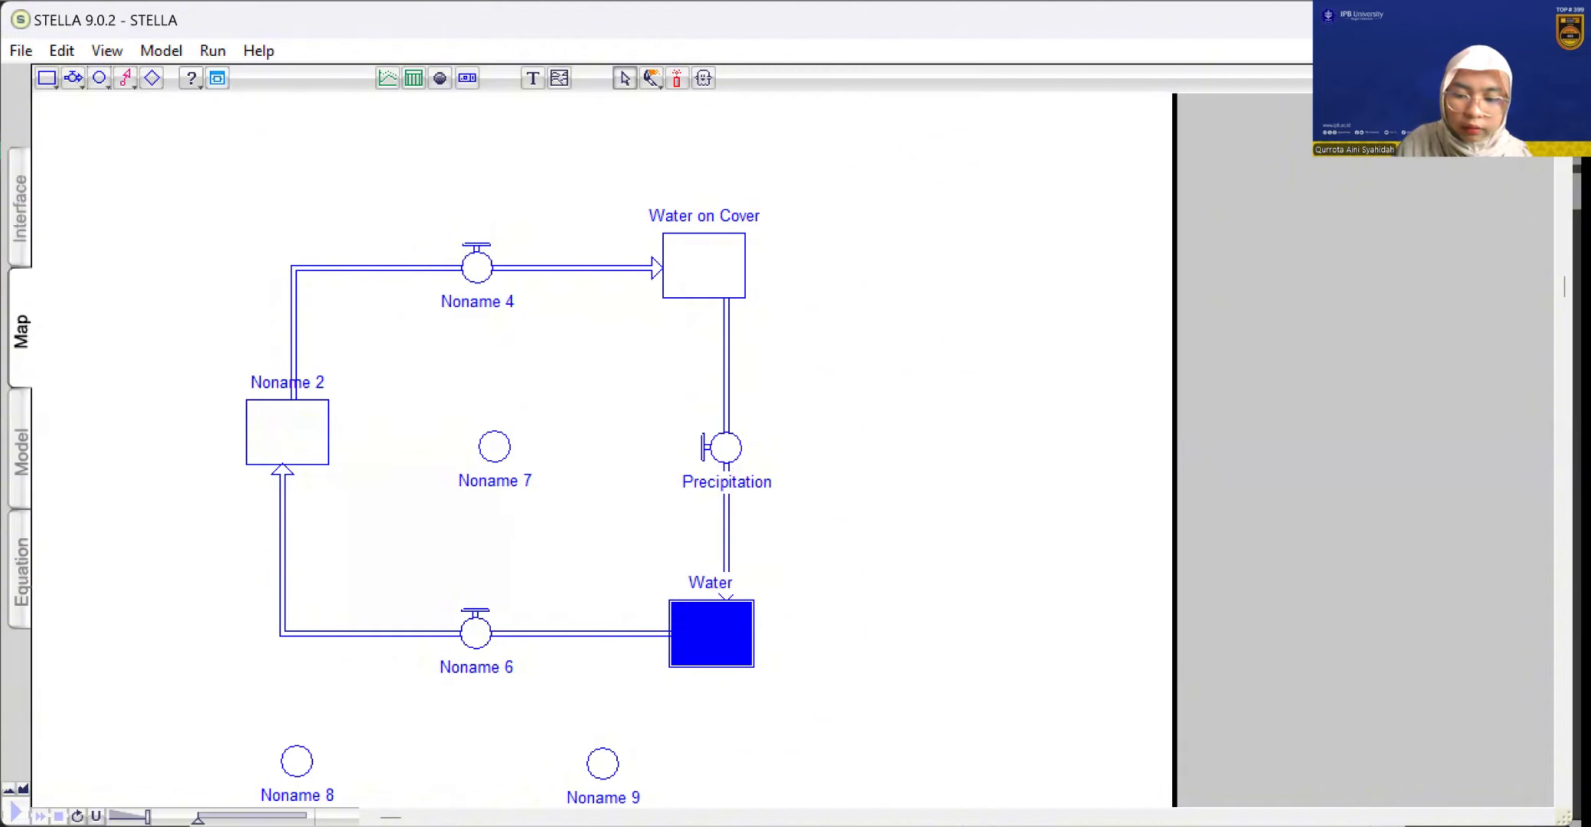
text( in Pa)
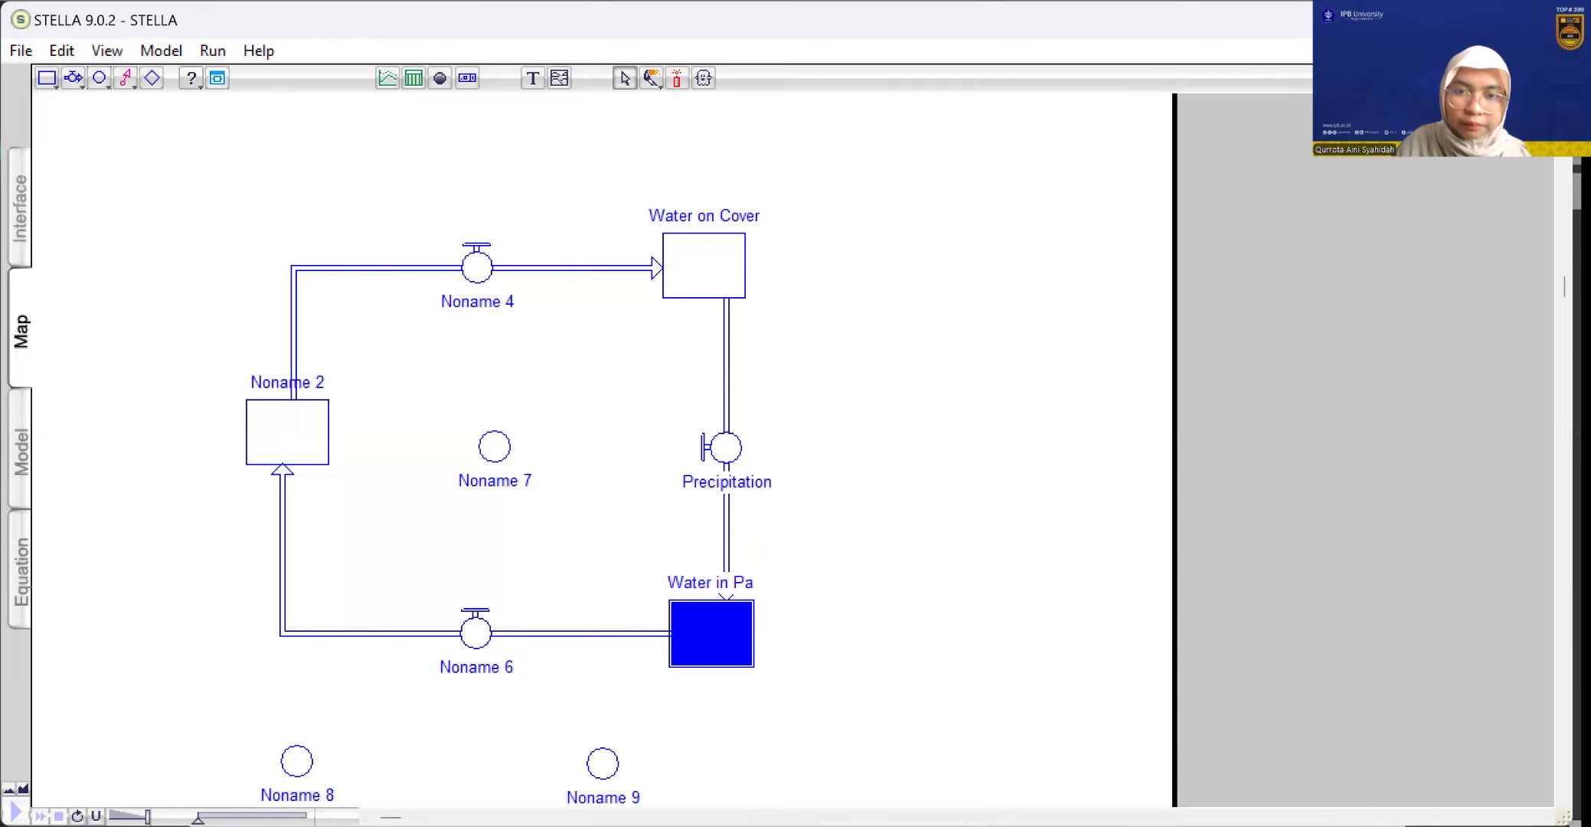
text(n)
Enter 100 in the text field of the Water in Pan stock's properties and accept the entry
scroll(726, 525, down, 2)
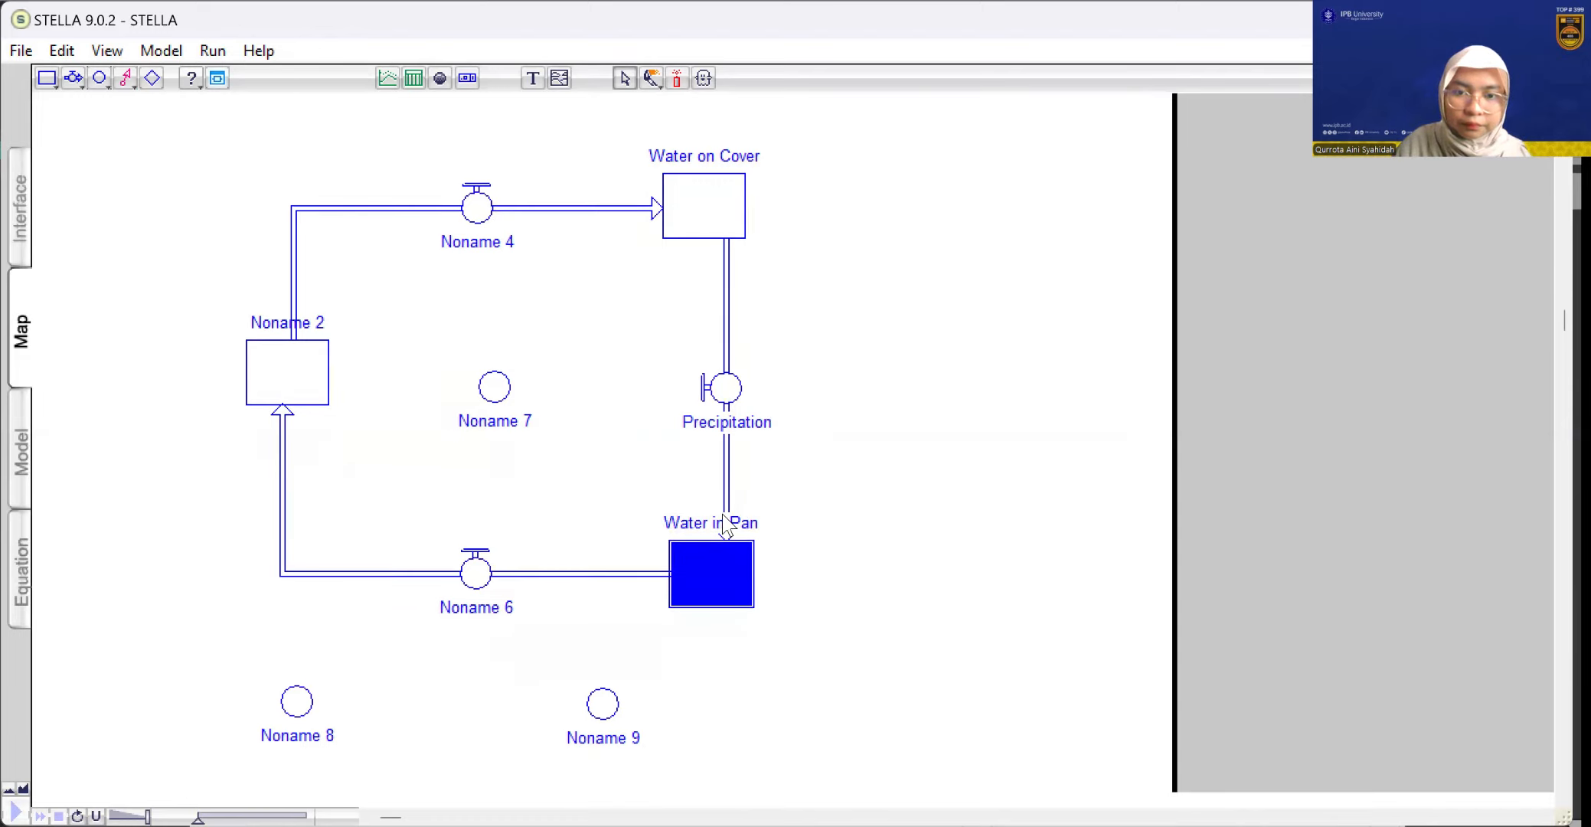
scroll(723, 516, down, 1)
double_click(722, 516)
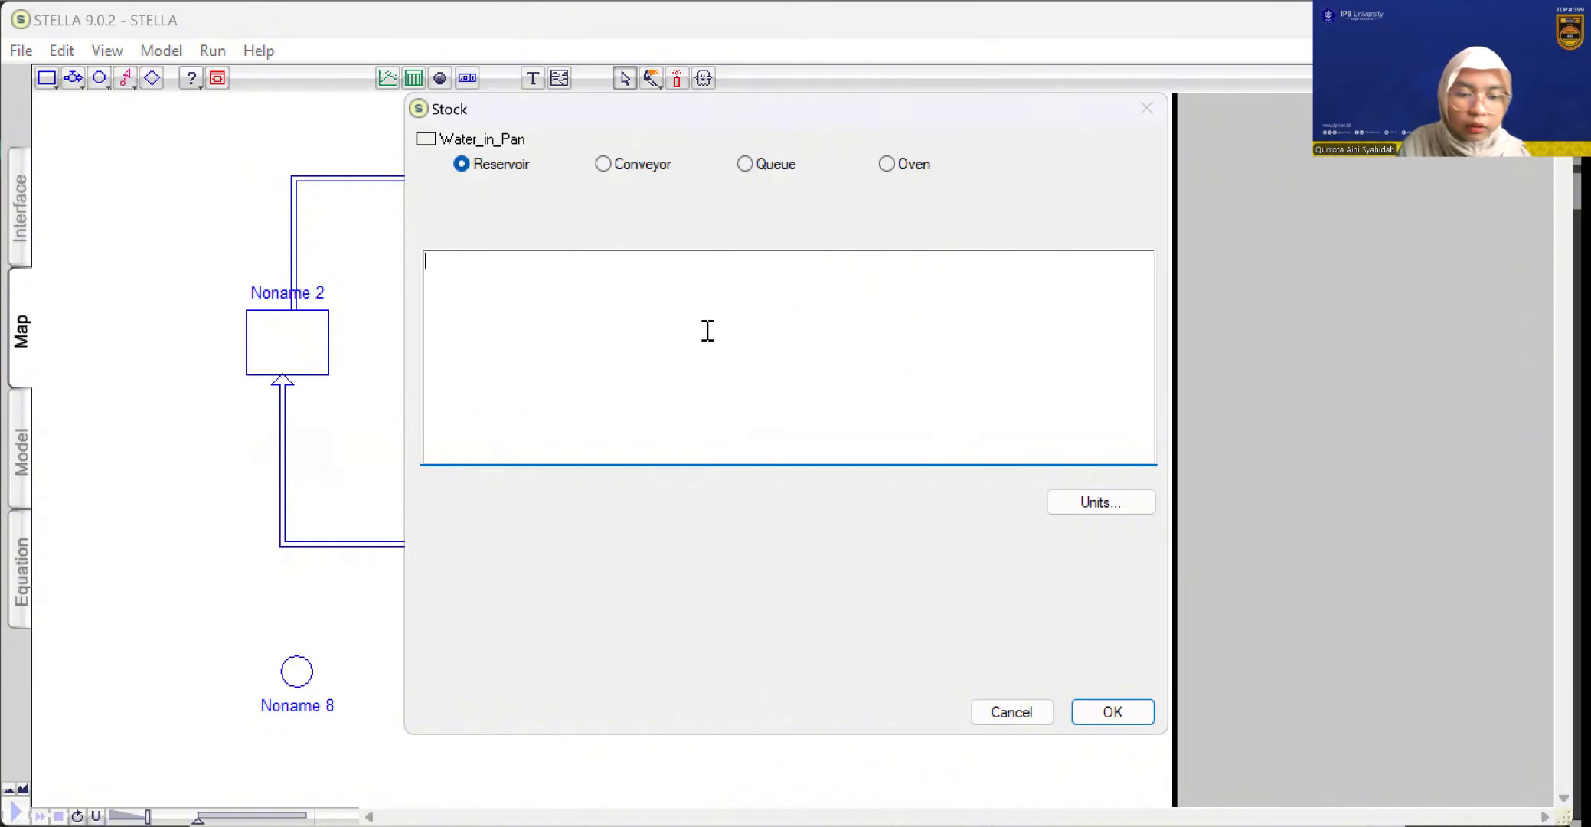
text(1)
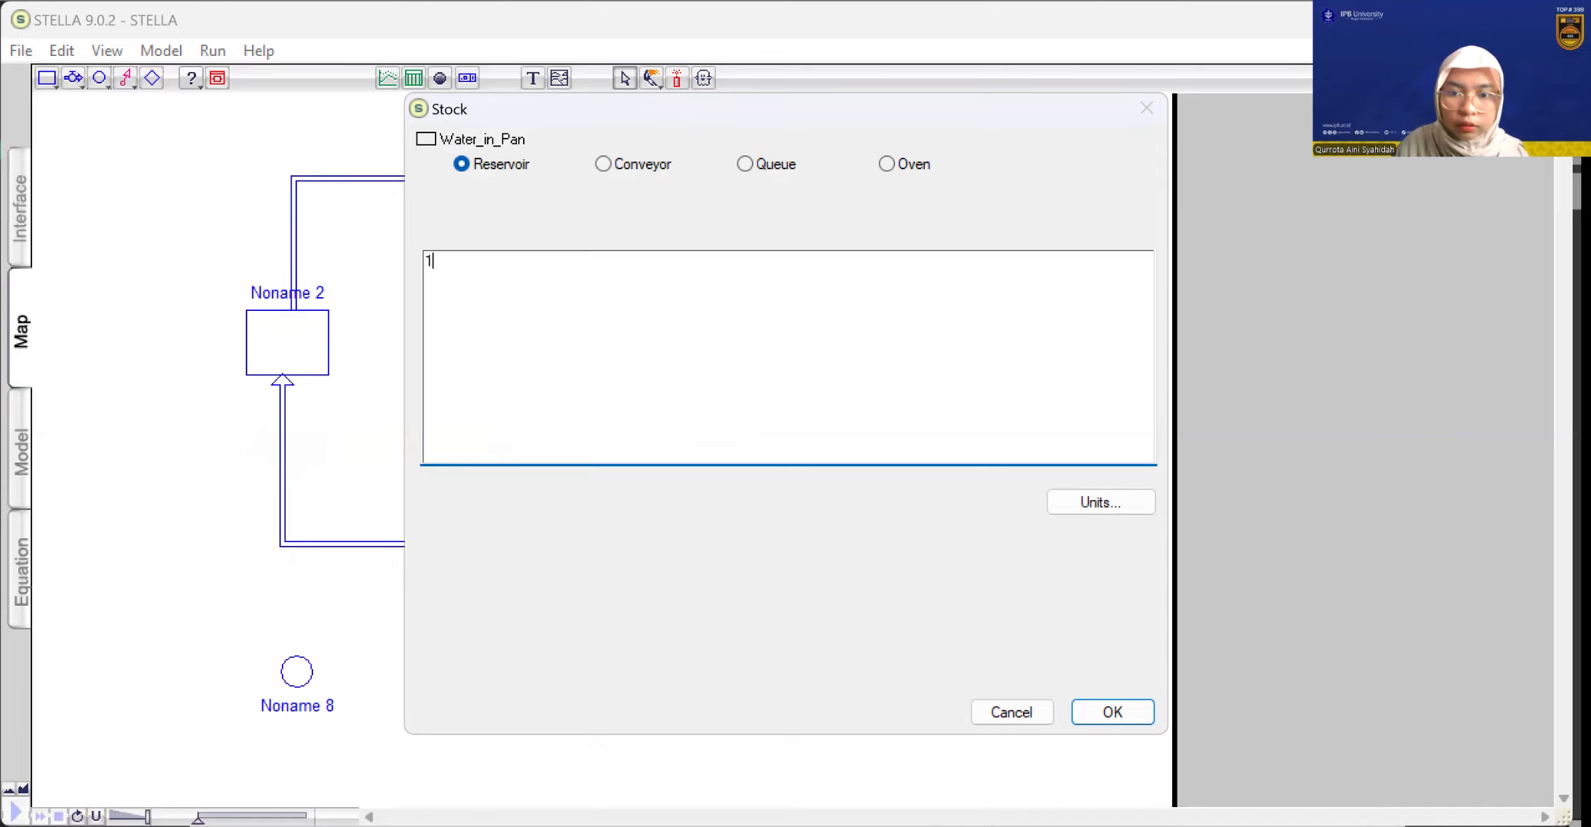
text(00)
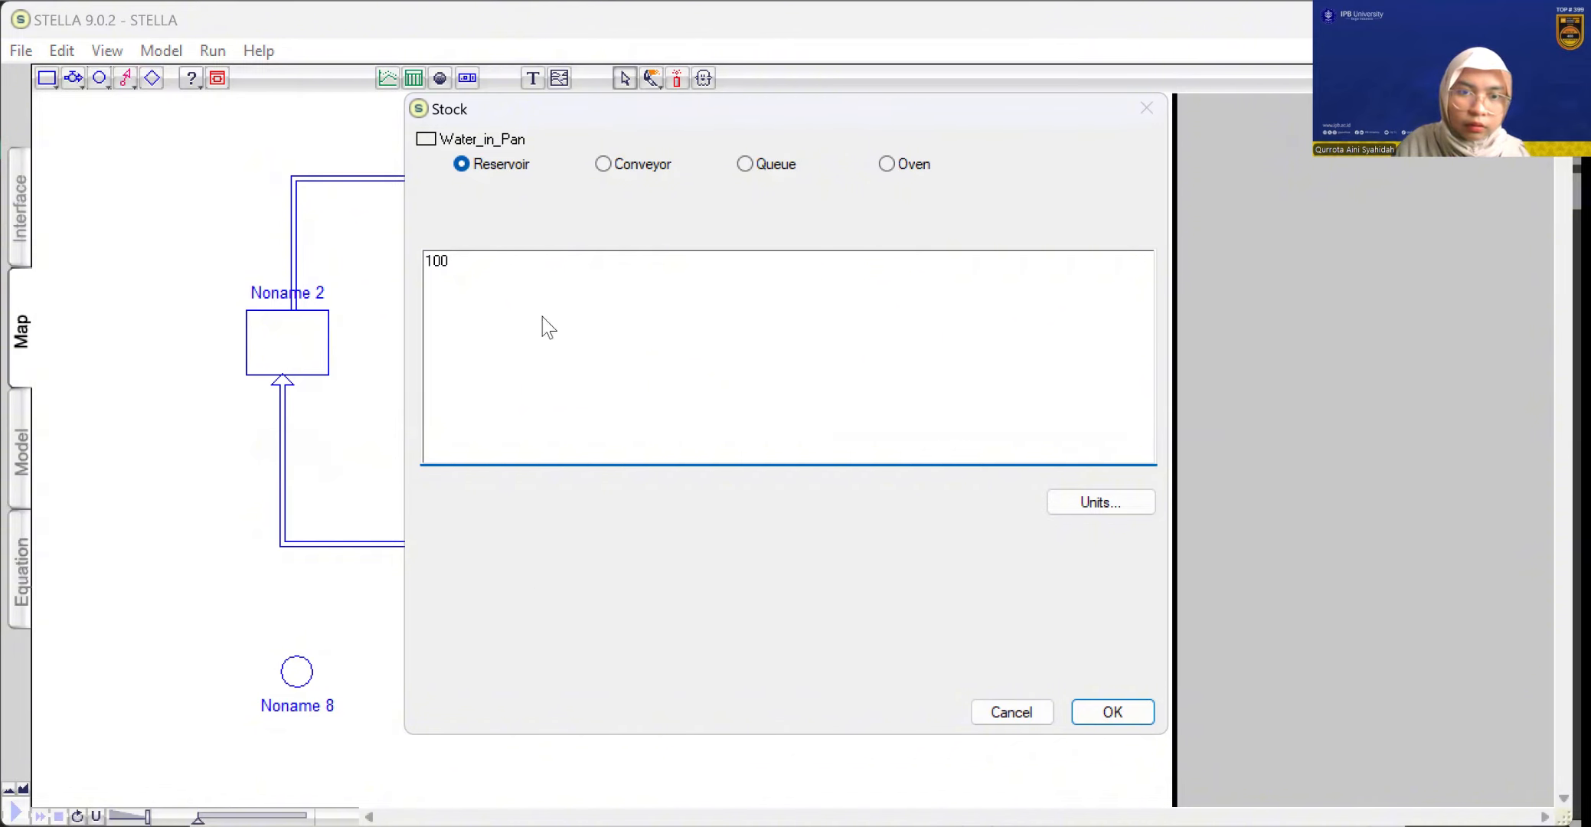
key(Return)
Rename the flow leading from the left stock to Water on Cover as "condentation"
click(486, 218)
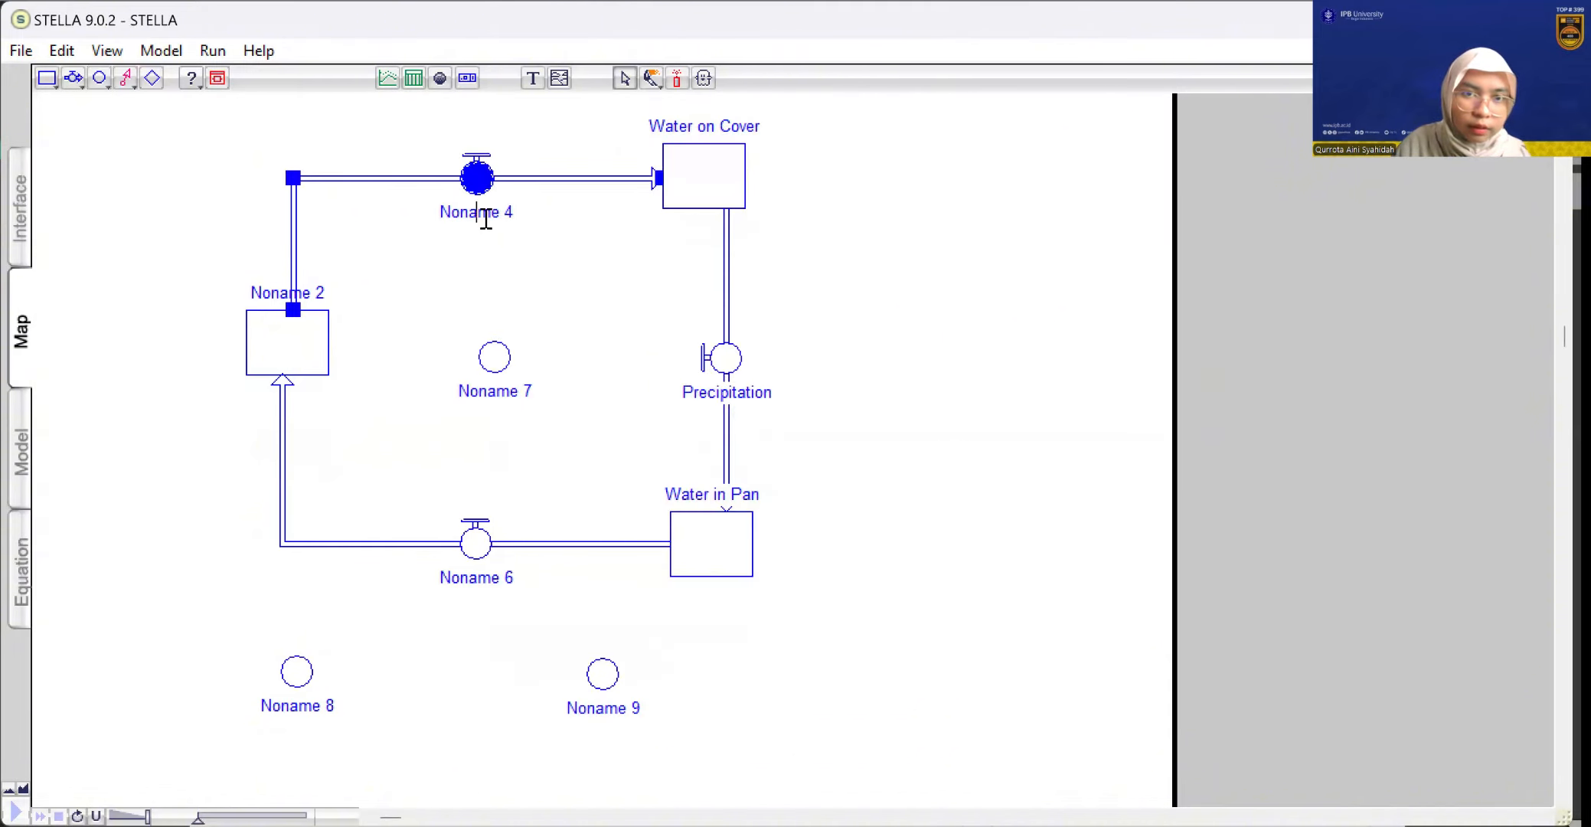
double_click(485, 218)
key(BackSpace)
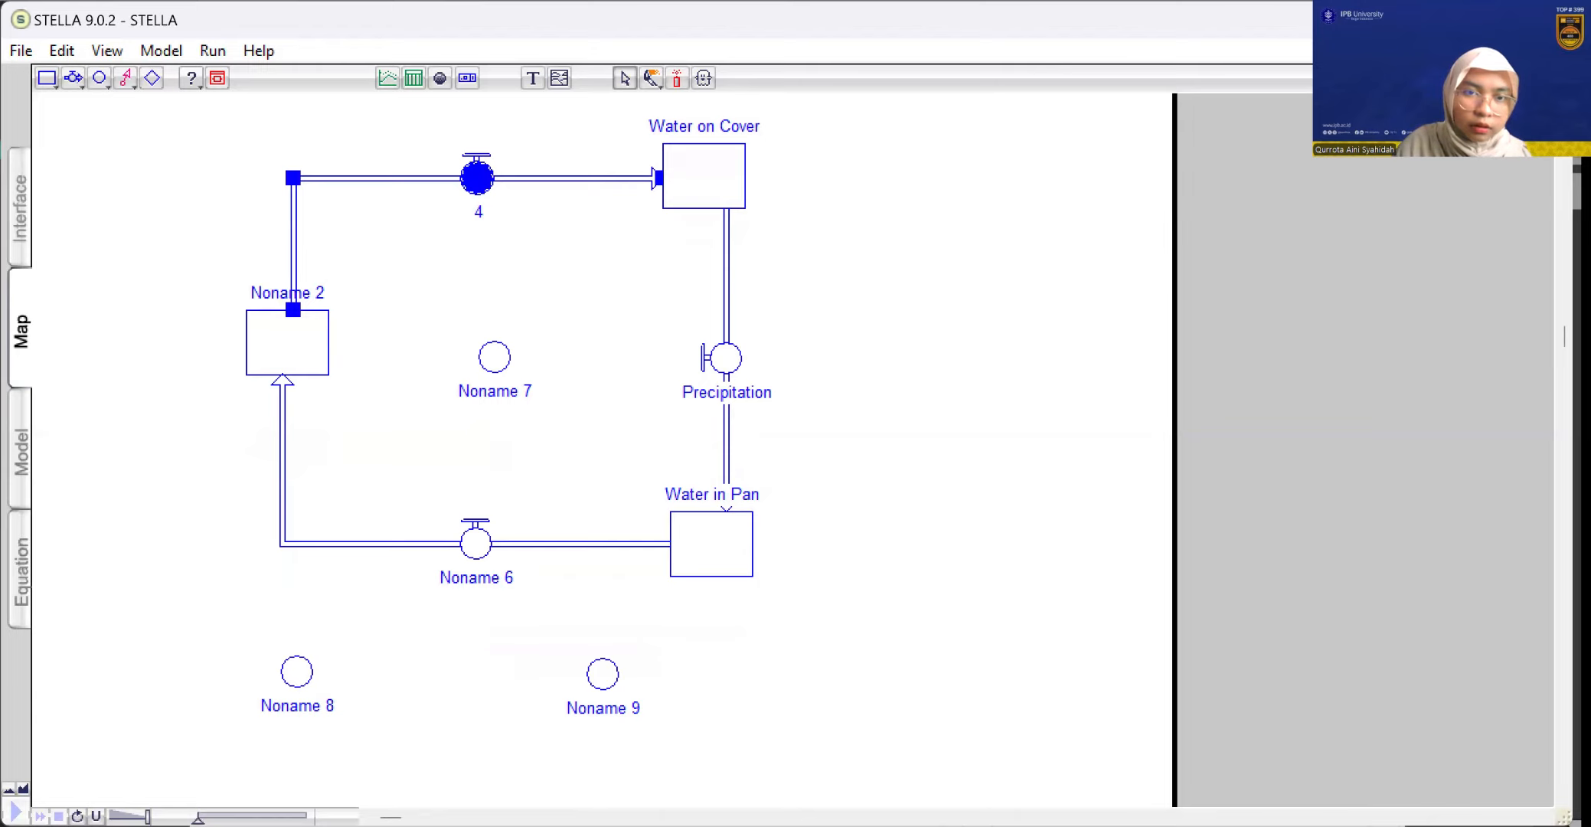
click(483, 213)
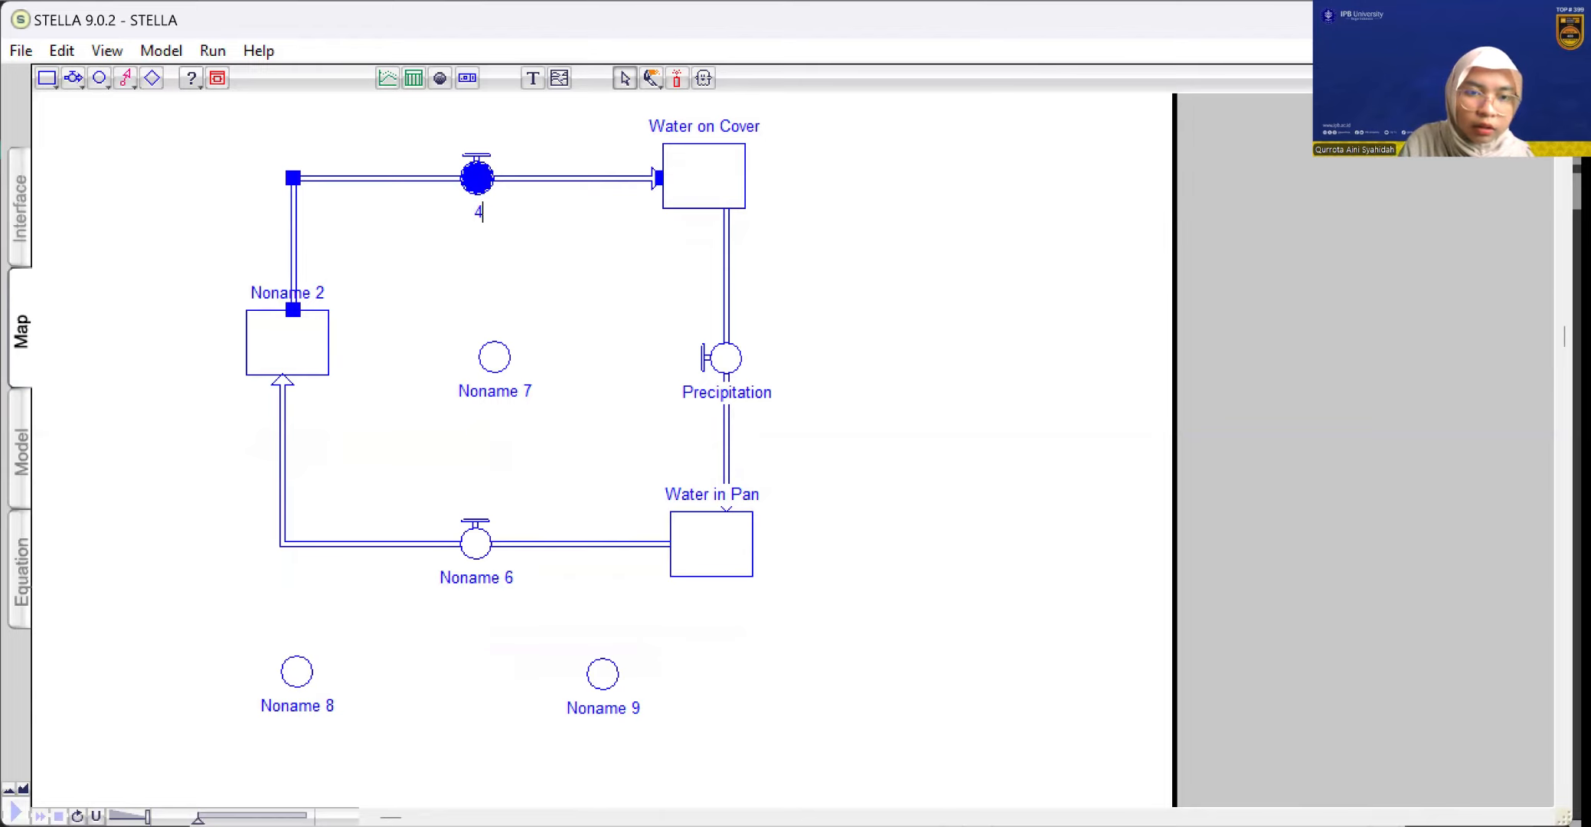
key(BackSpace)
text(q)
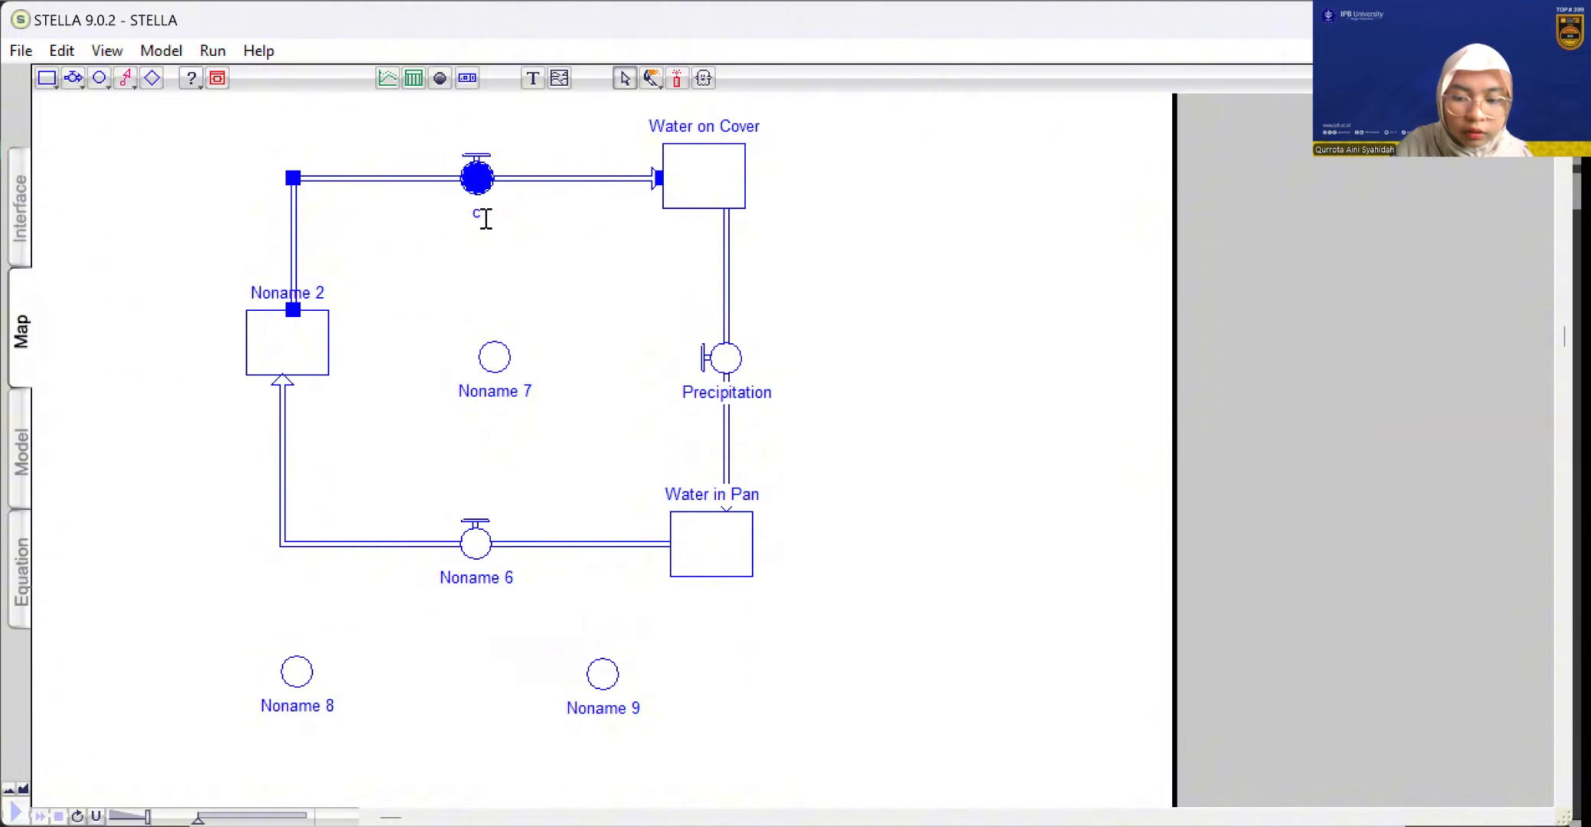
text(on)
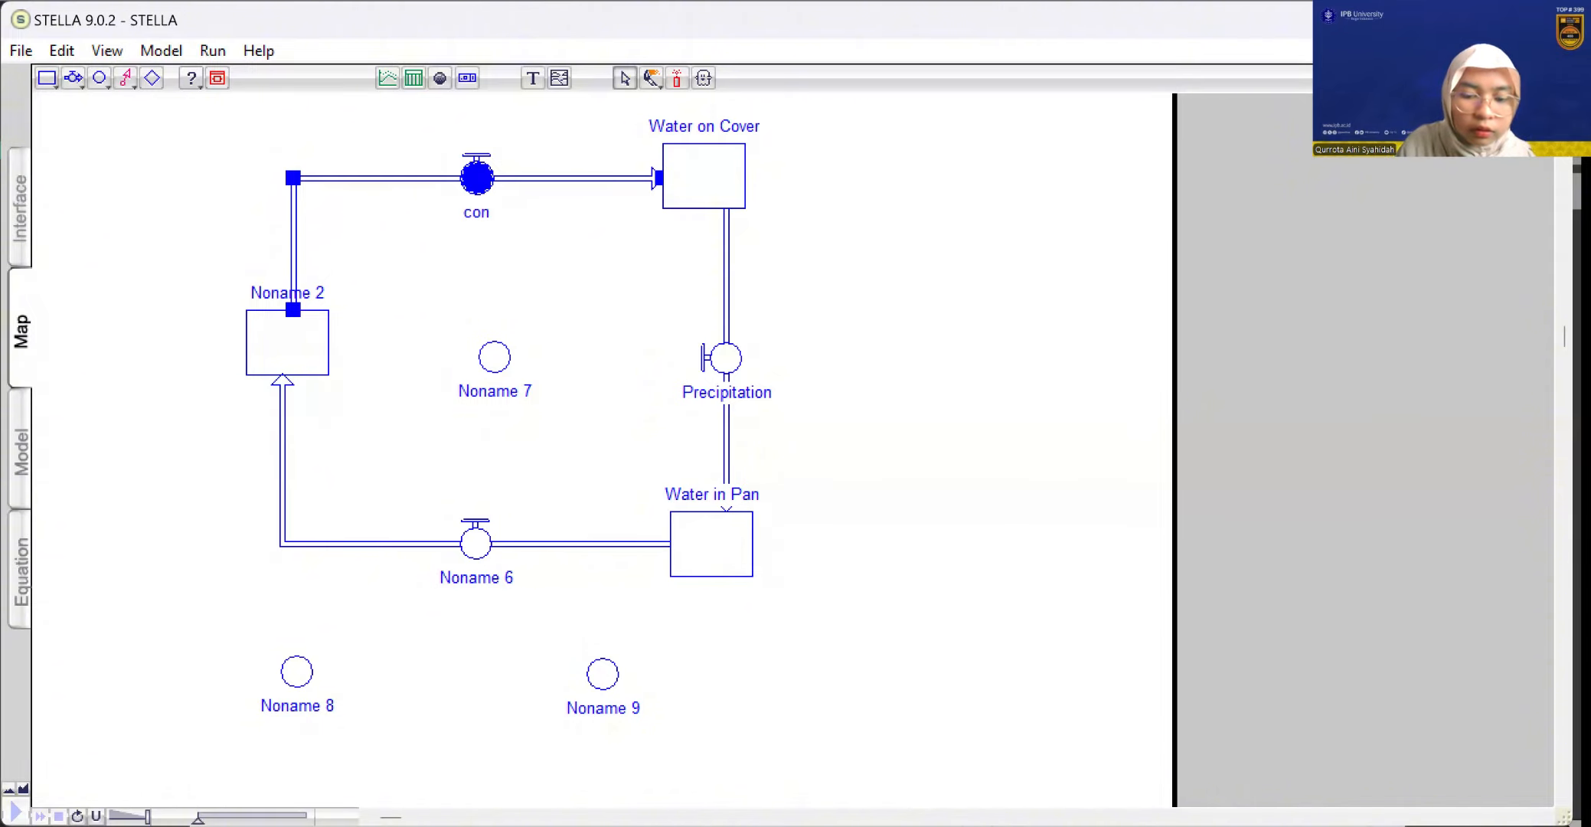
text(denta)
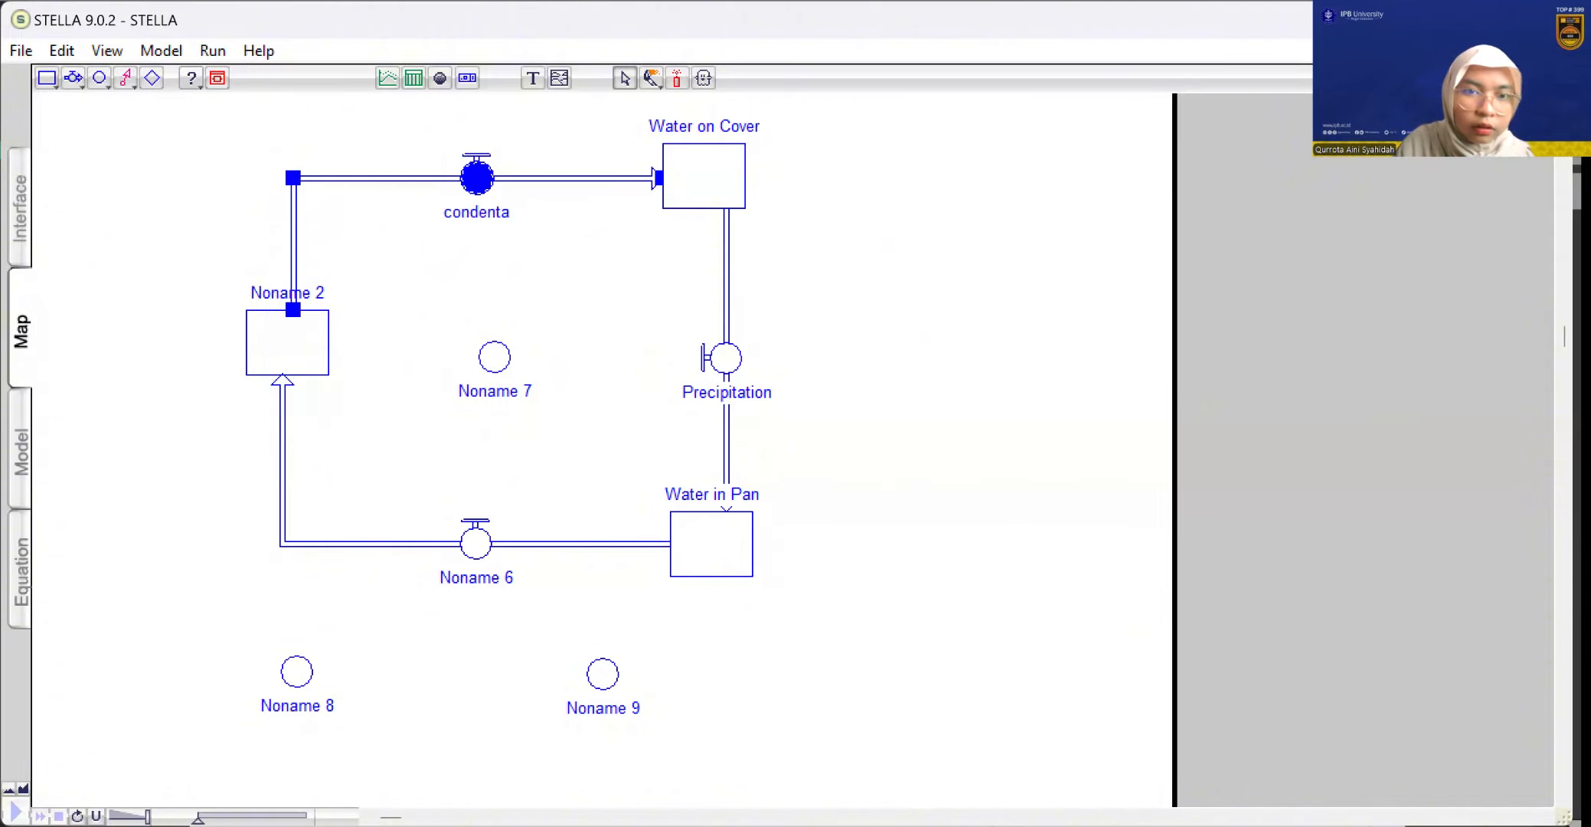
text(tiom)
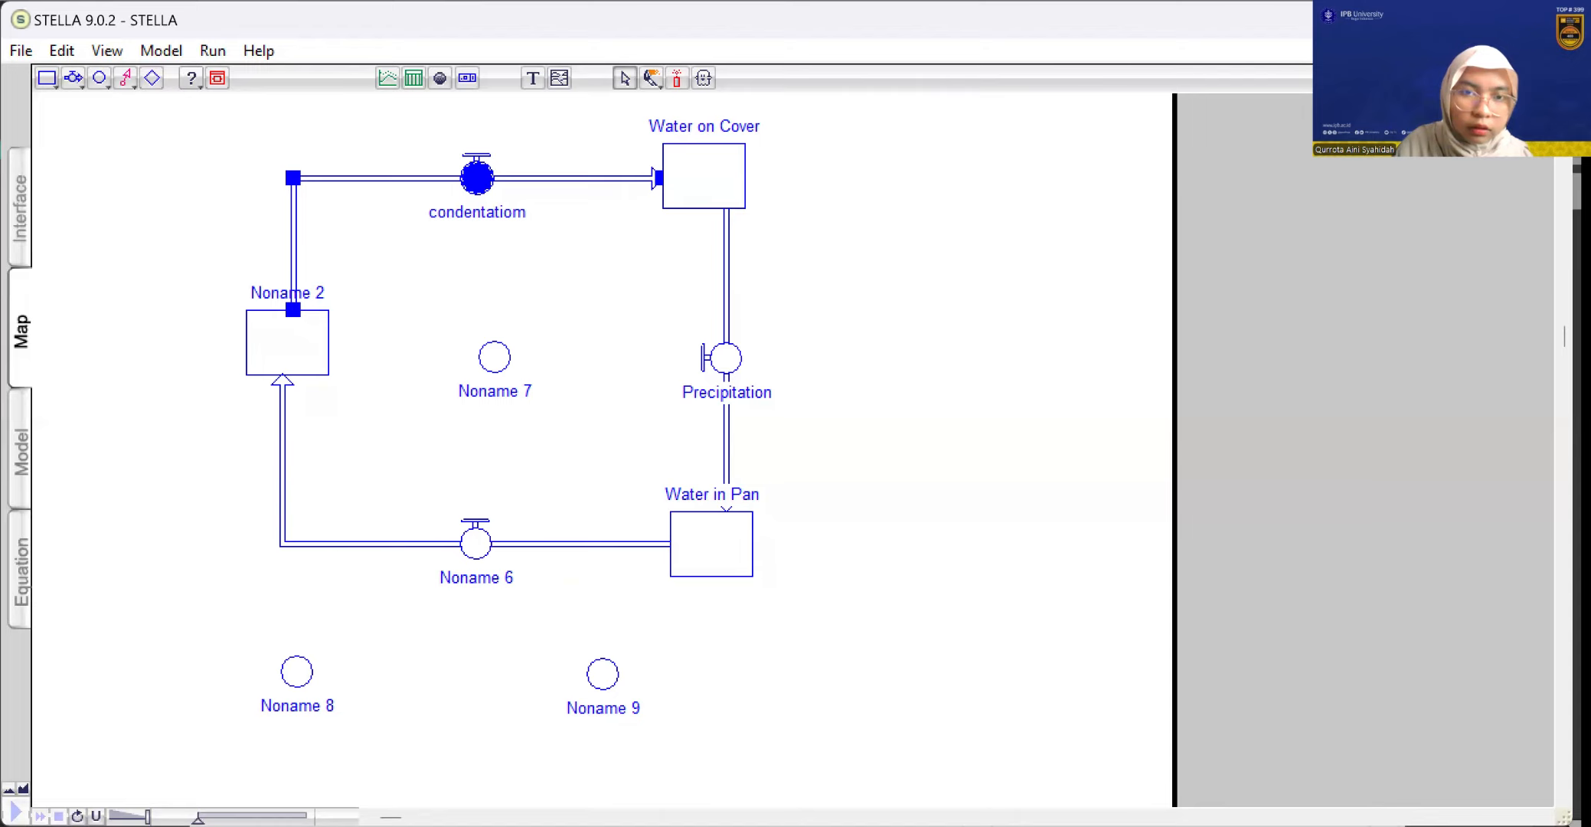
key(BackSpace)
text(n)
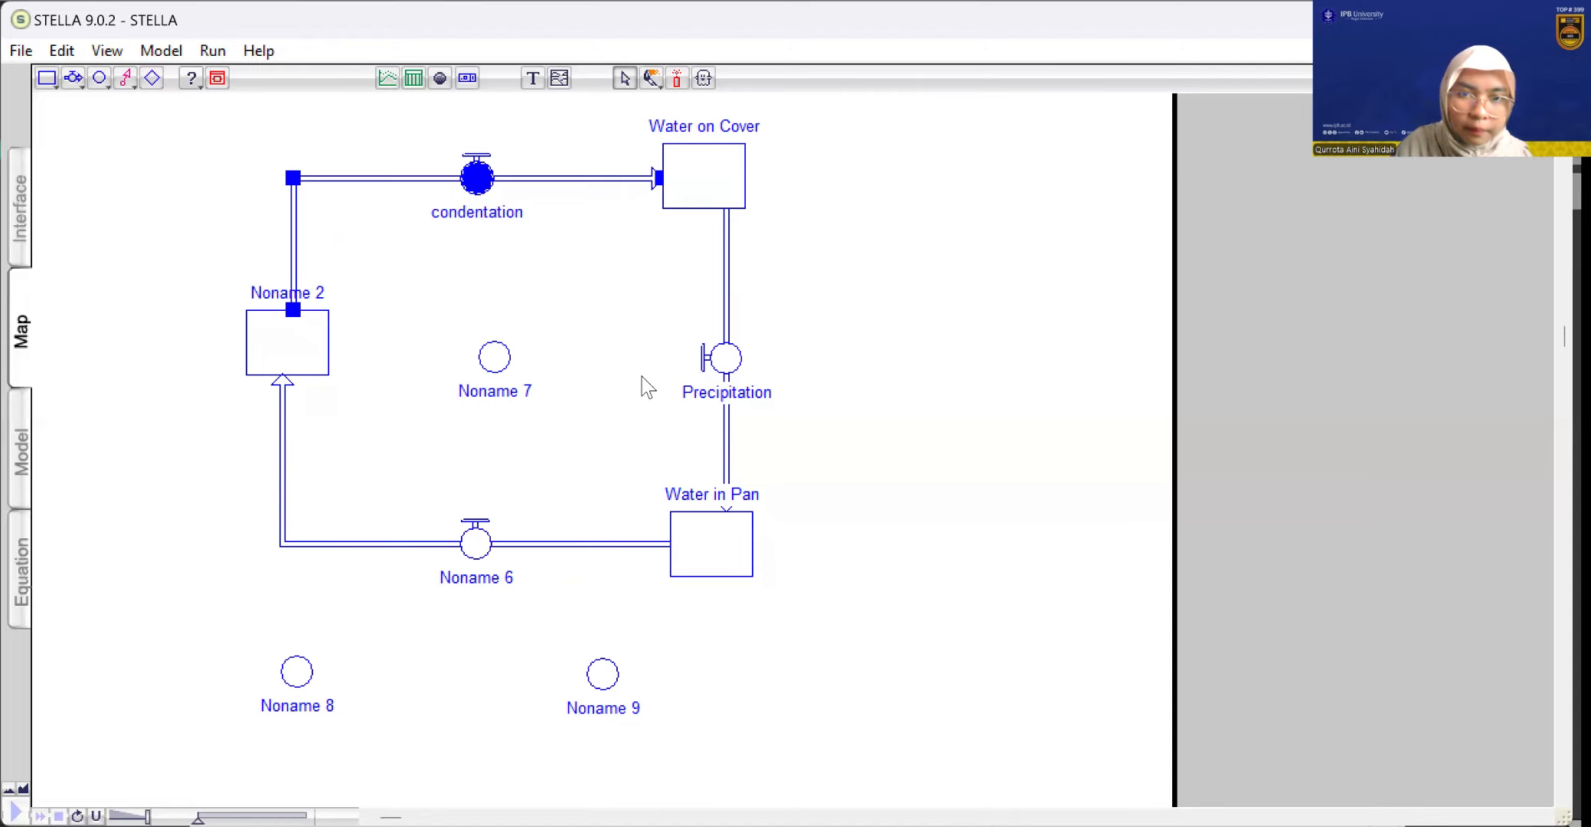
Rename the converter inside the flow loop as "total water"
double_click(488, 392)
key(BackSpace)
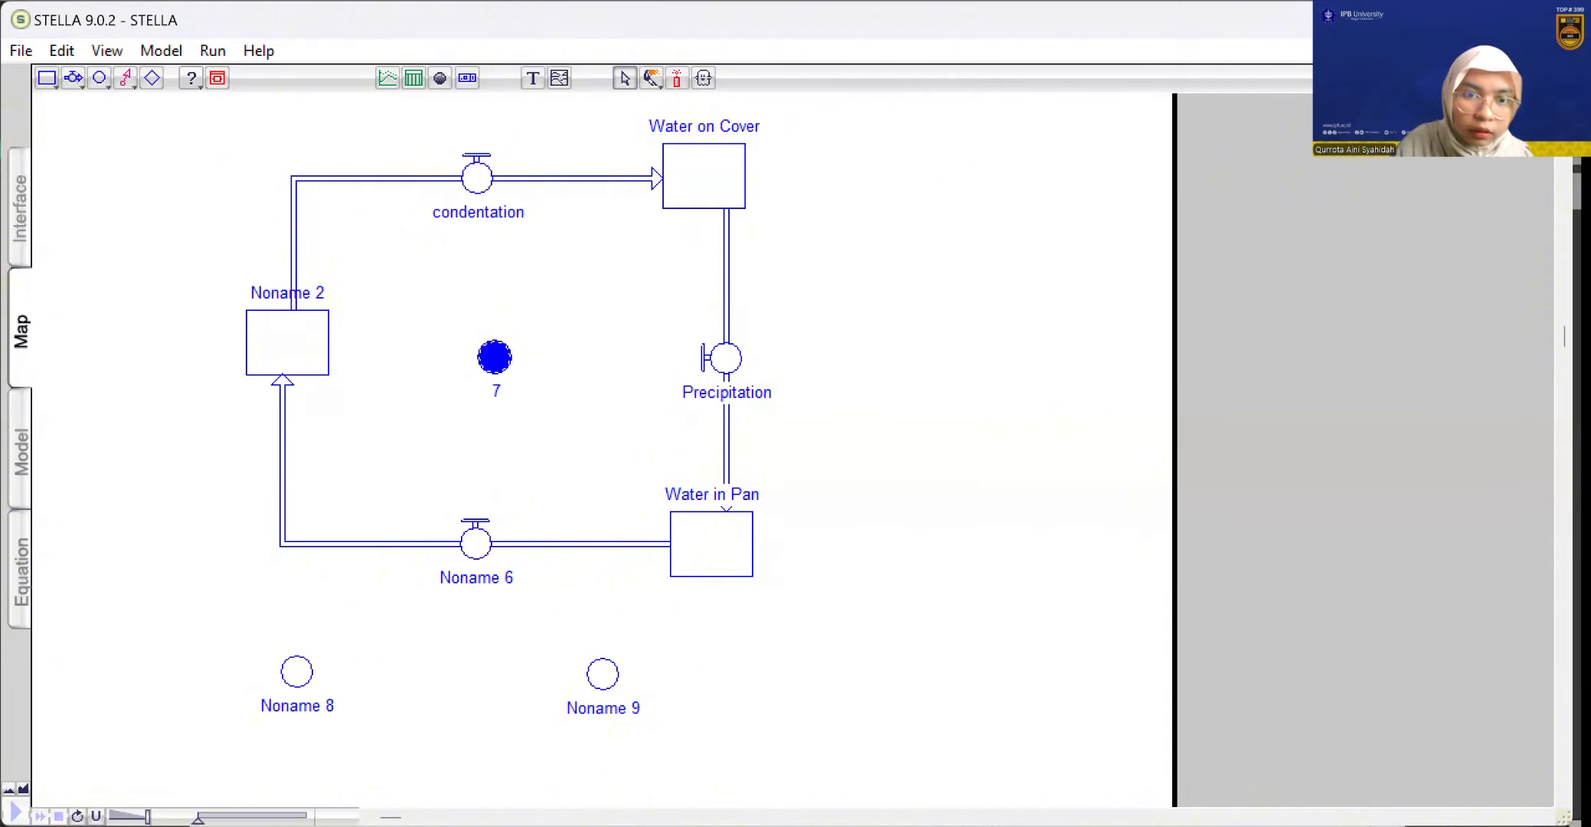
key(Delete)
key(Delete)
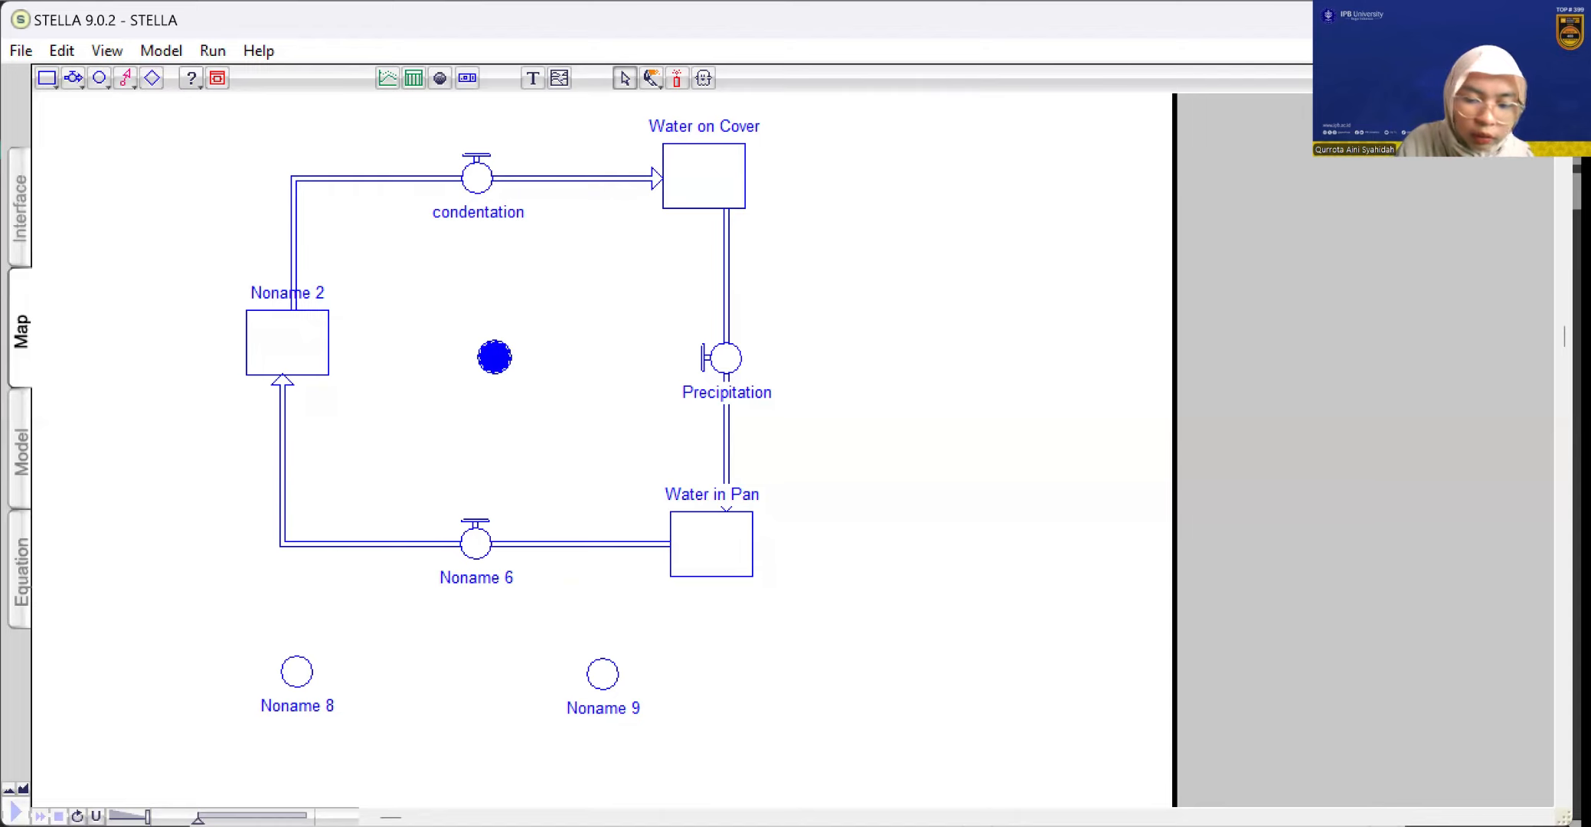
text(tota)
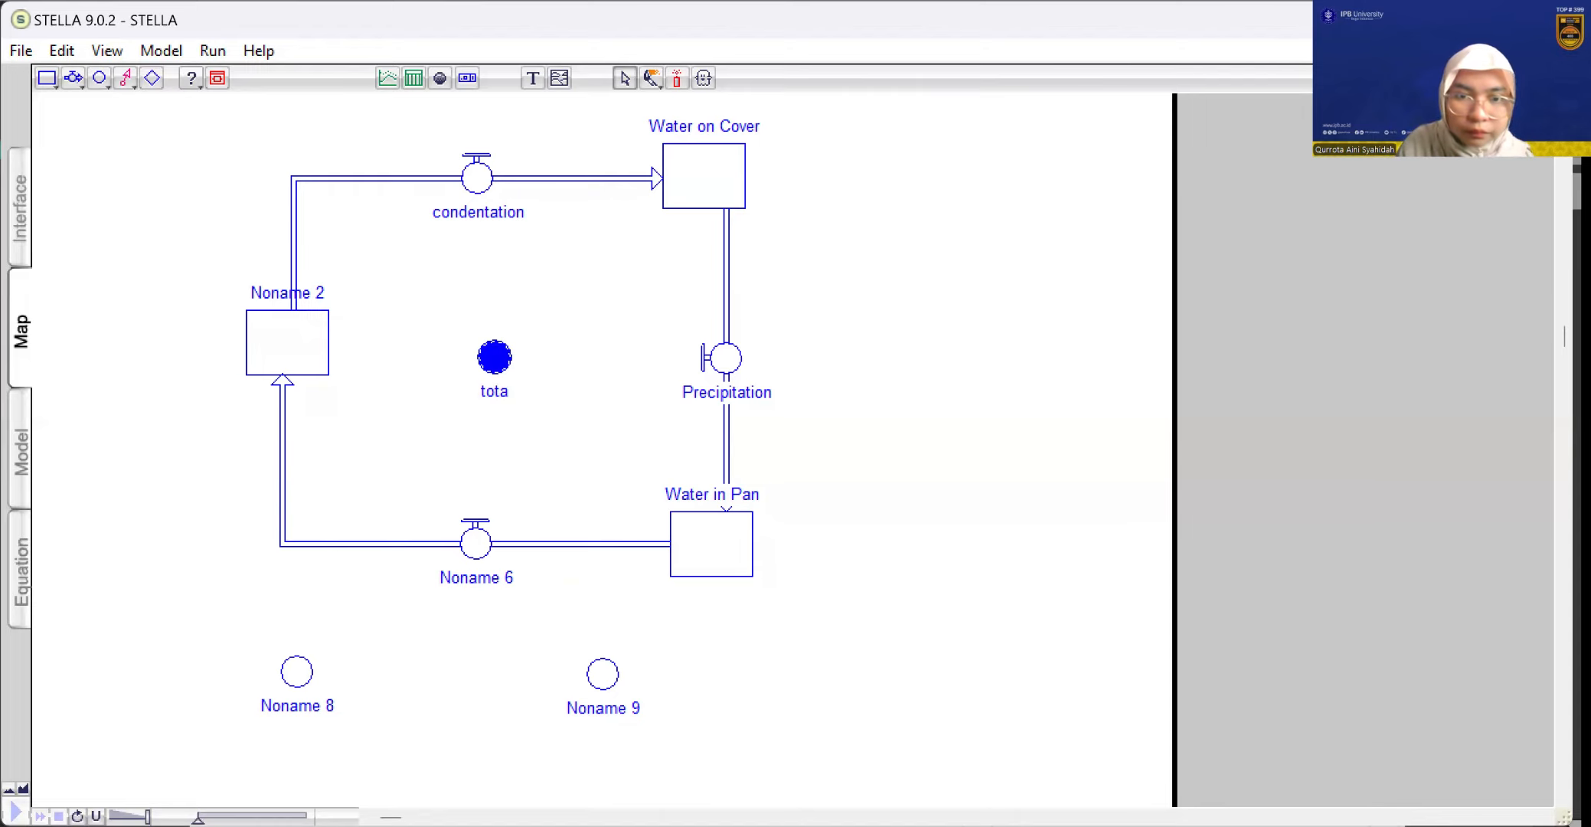
text(l)
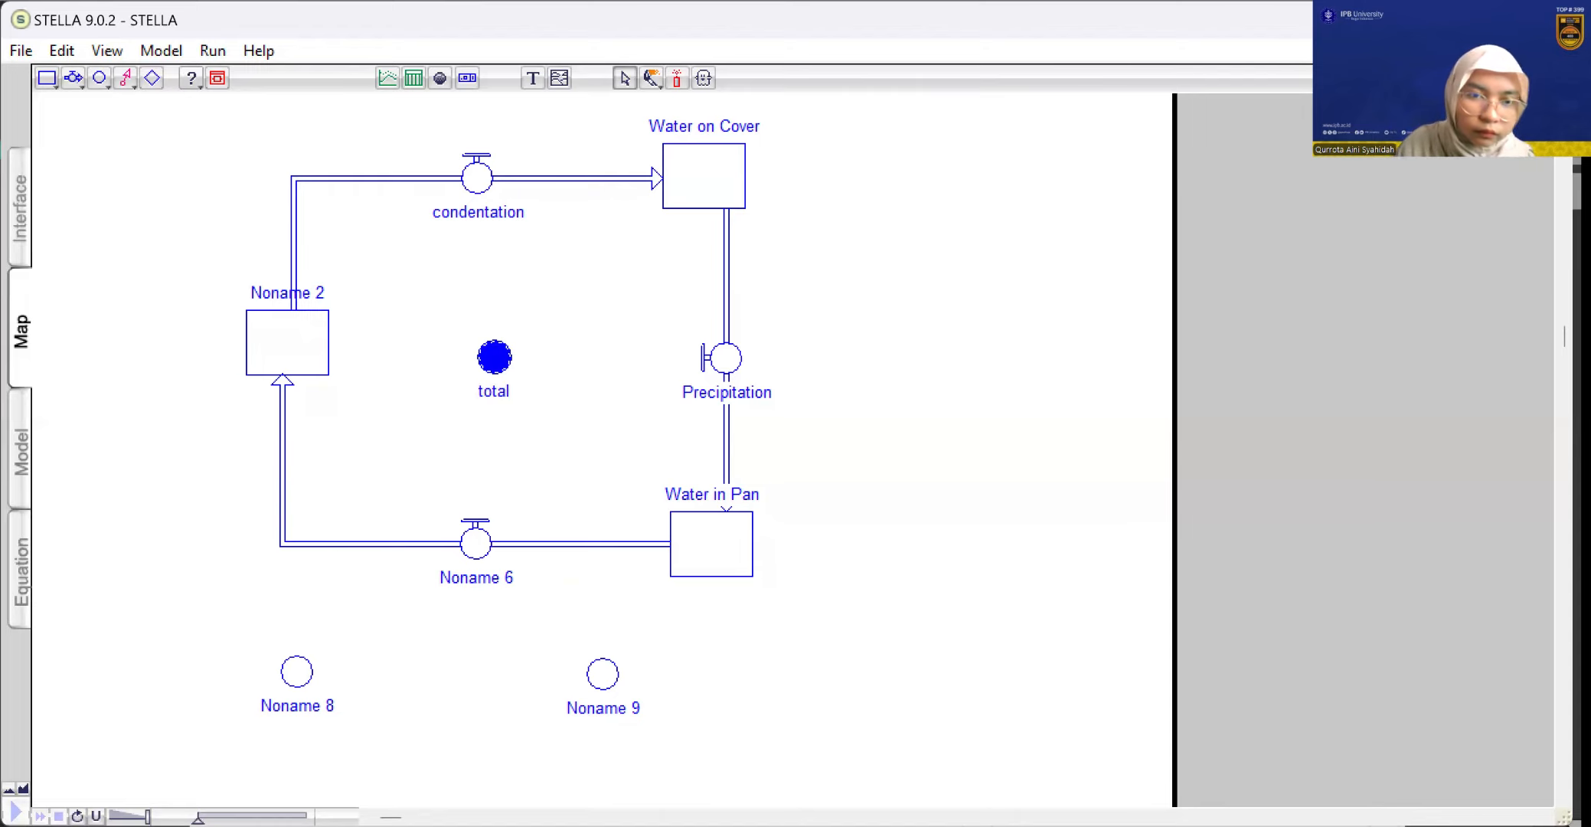
text( water)
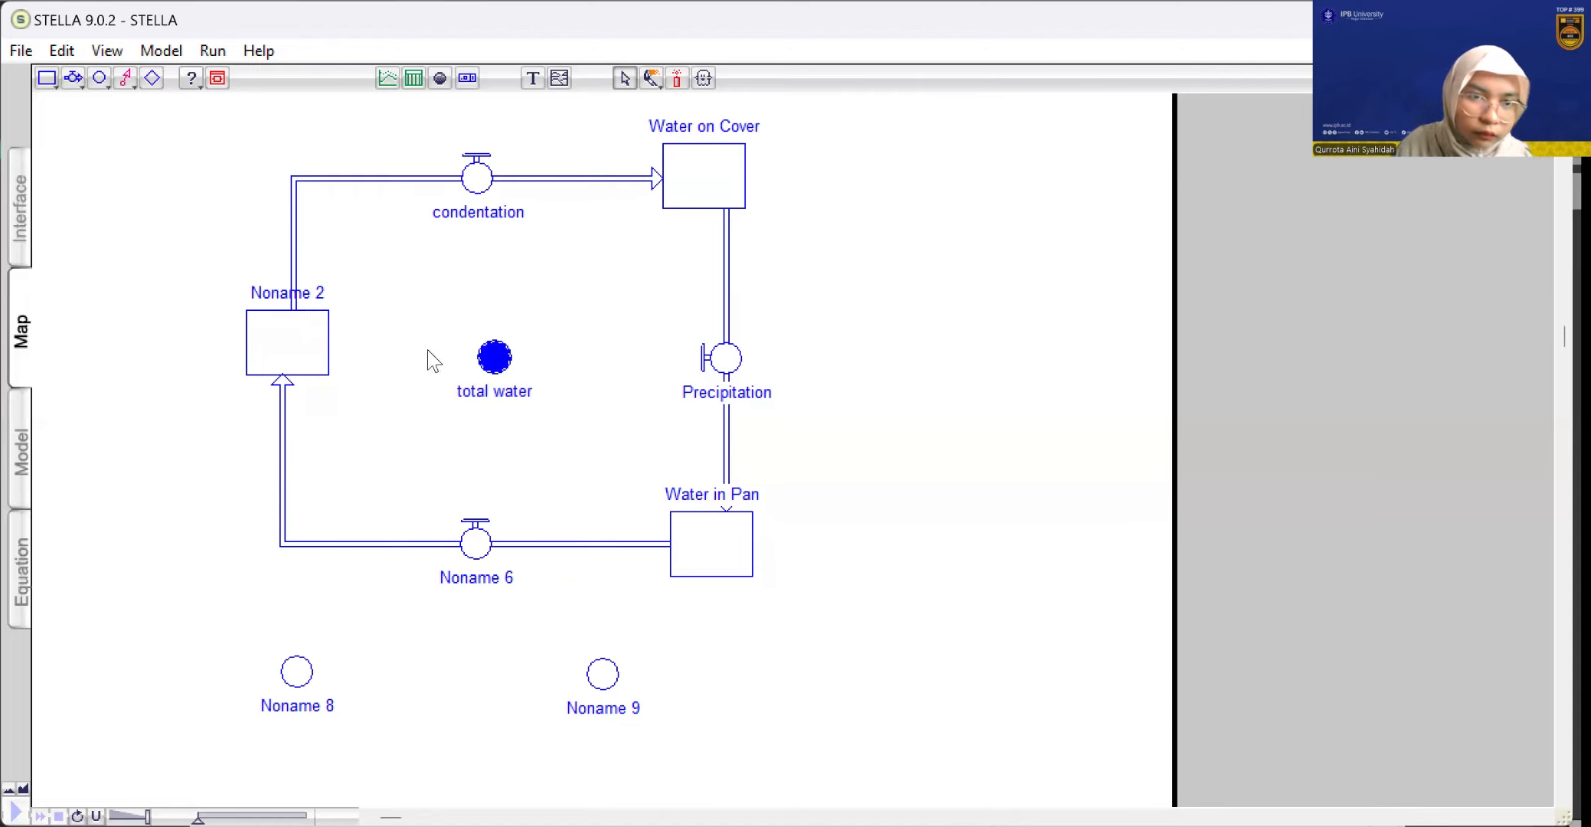
Rename the left stock as "Water in air"
click(278, 297)
double_click(278, 297)
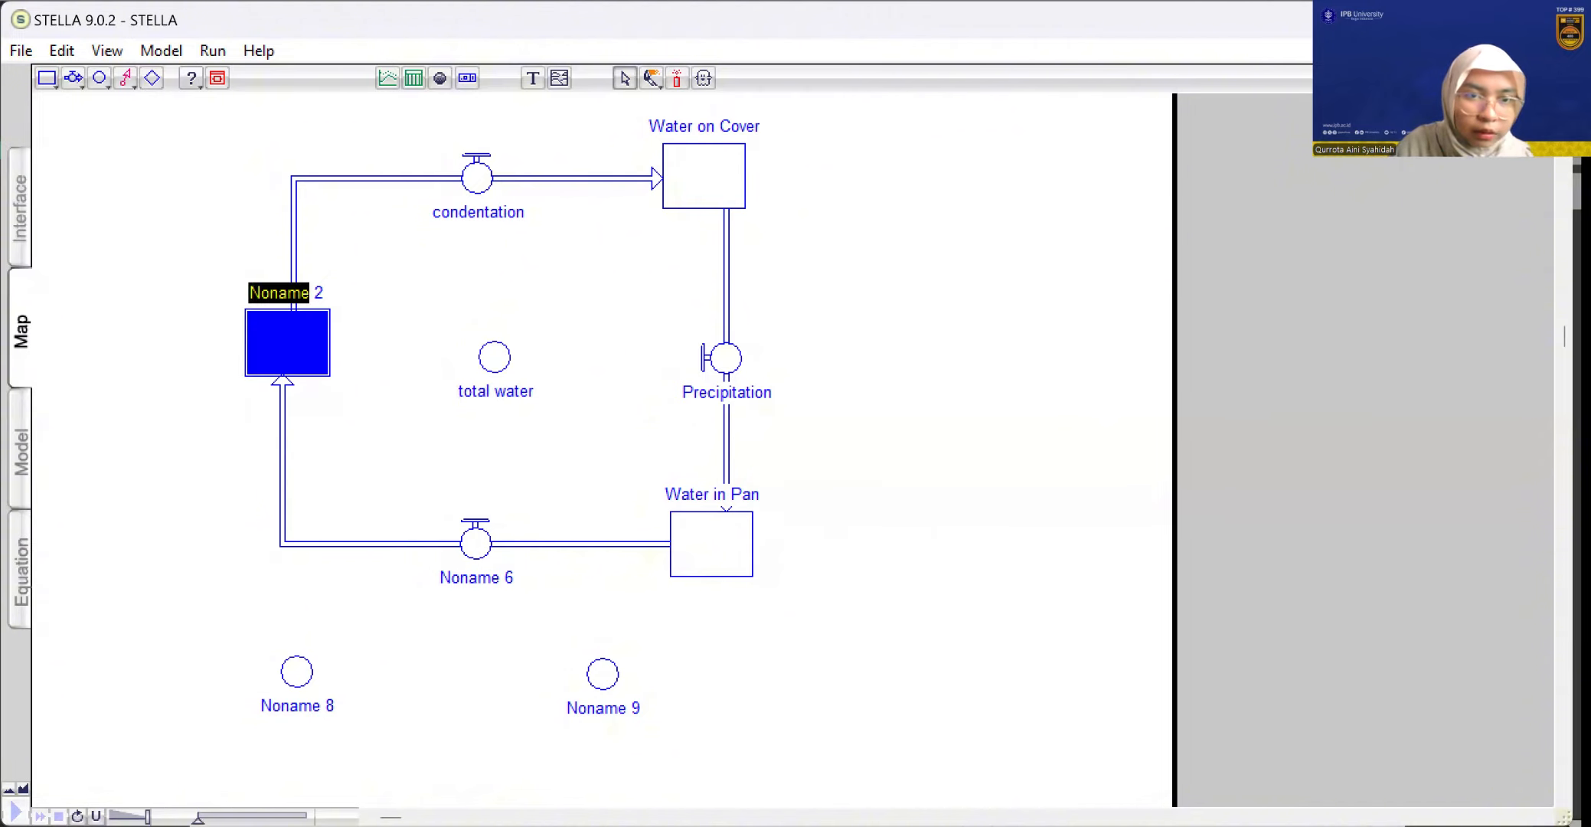
key(Delete)
key(Delete)
key(Delete)
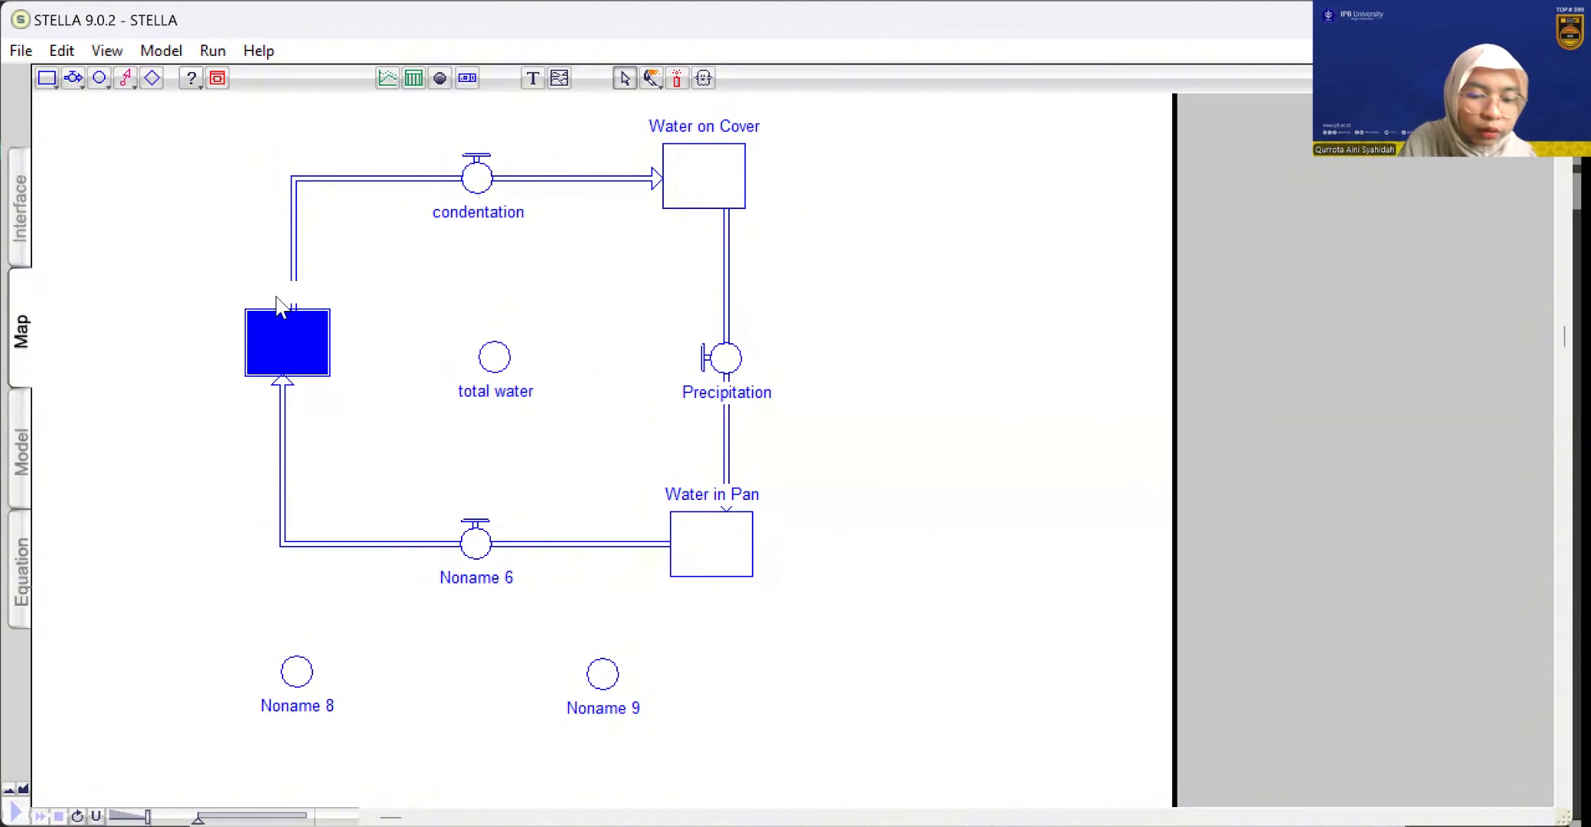
text(w)
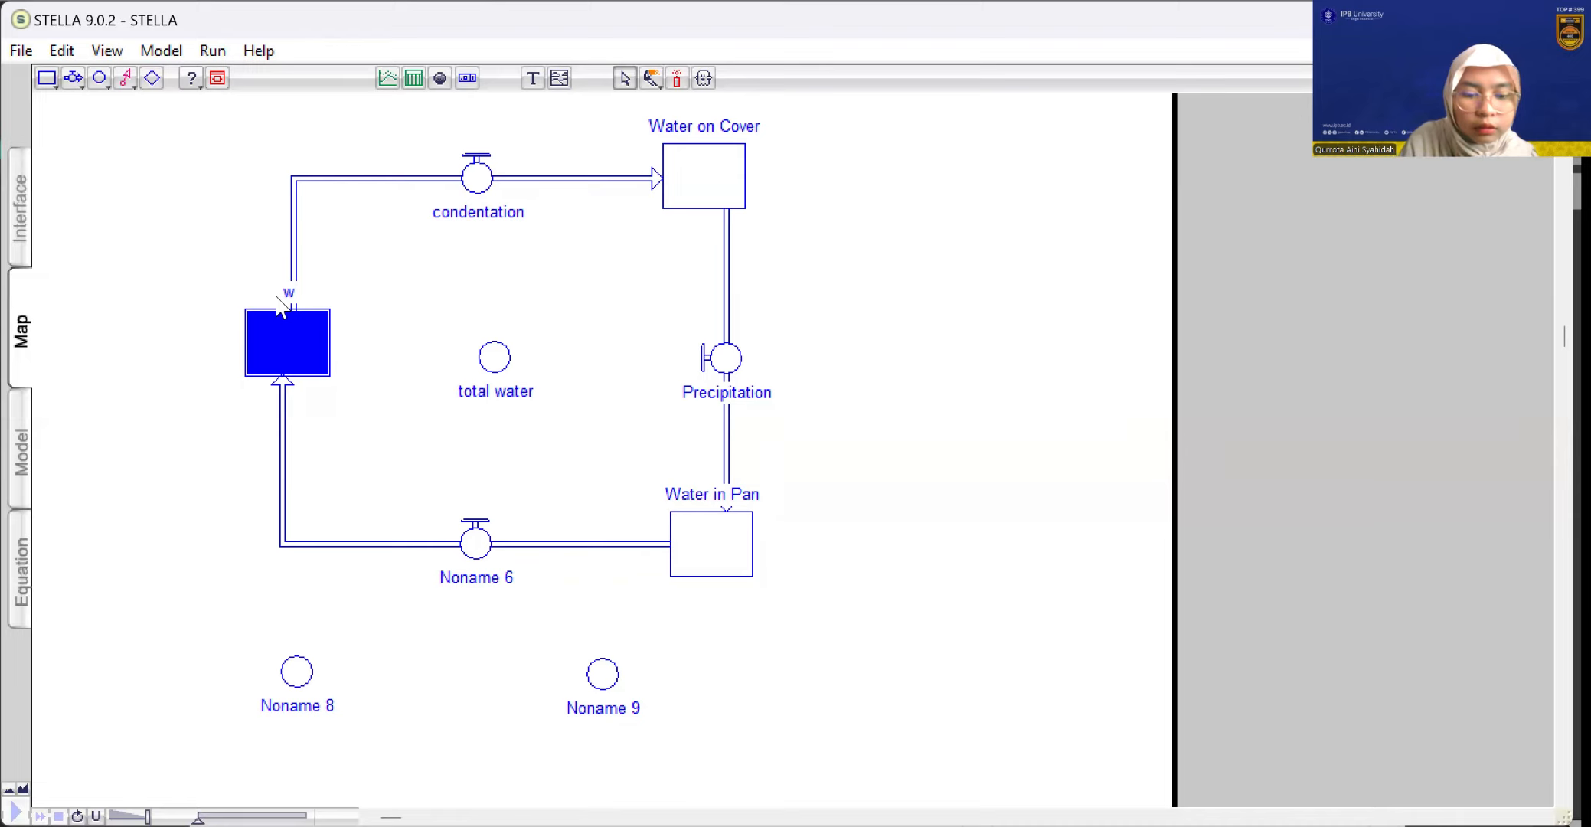
key(BackSpace)
text(Wat)
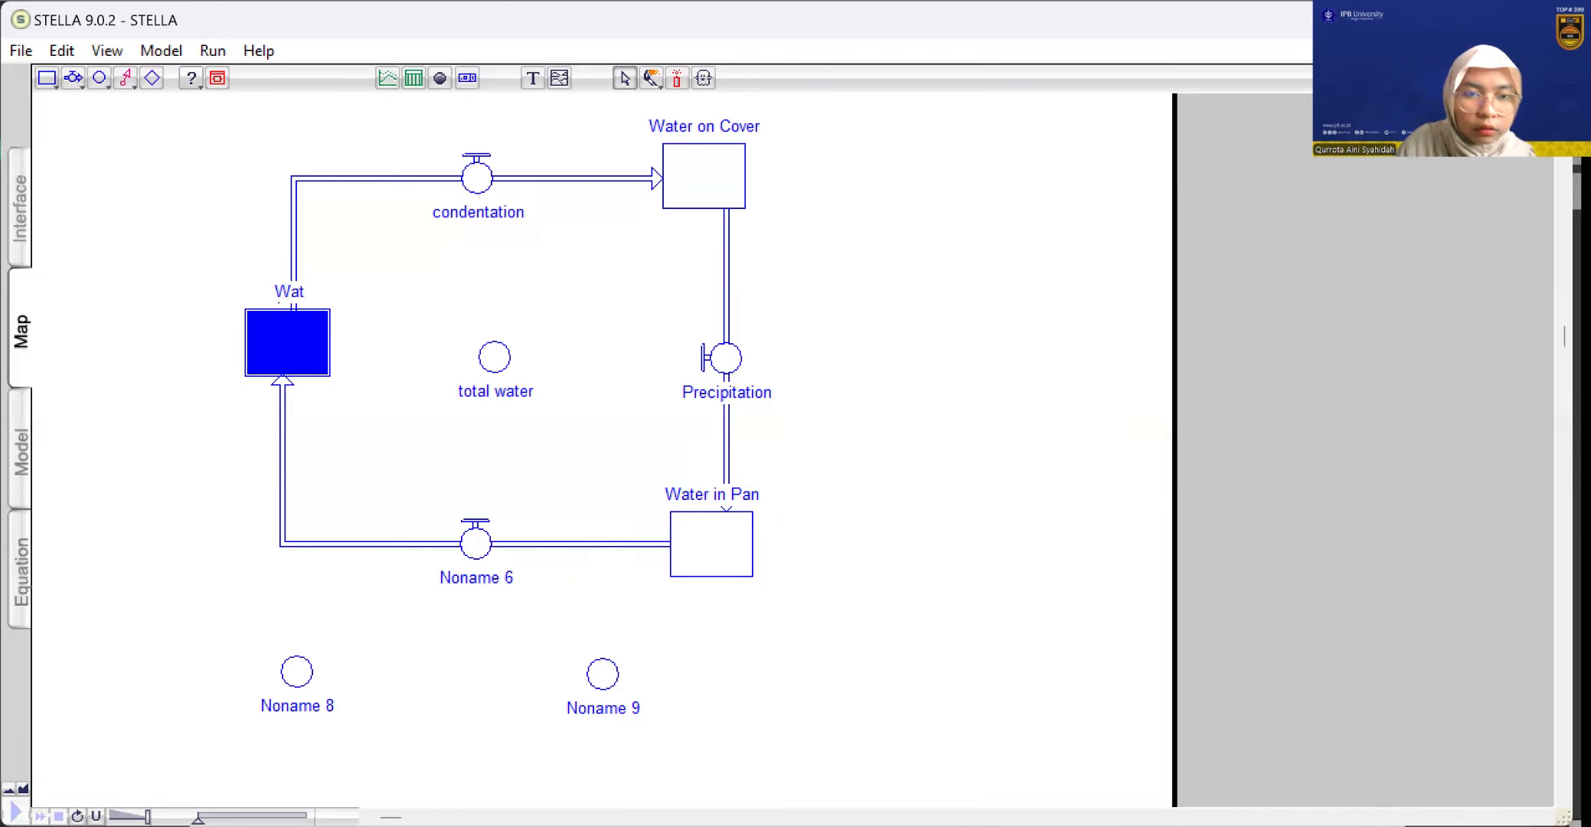
text(er in)
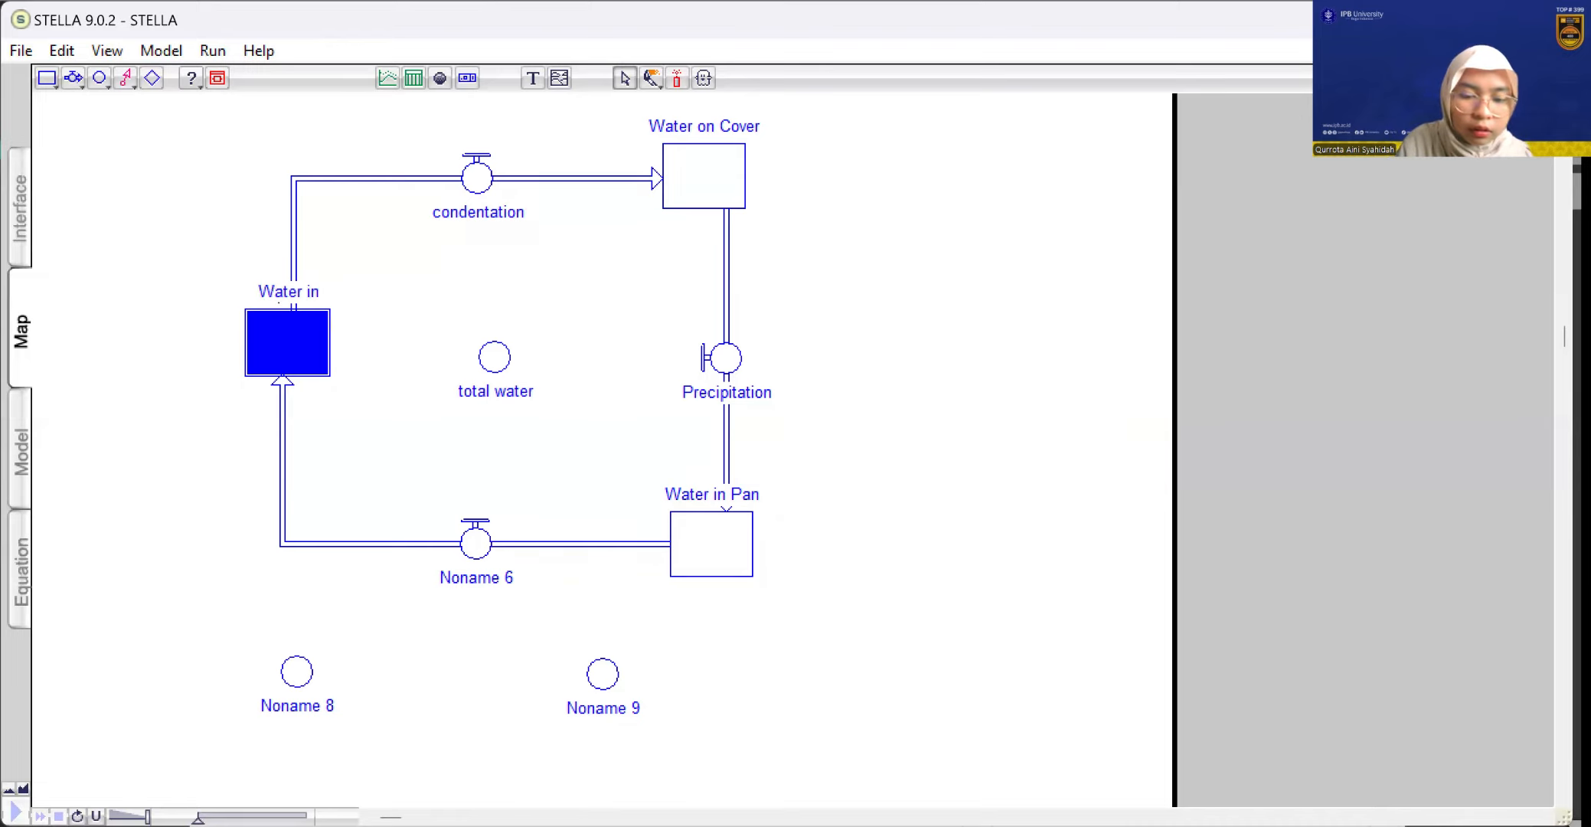
text( ai)
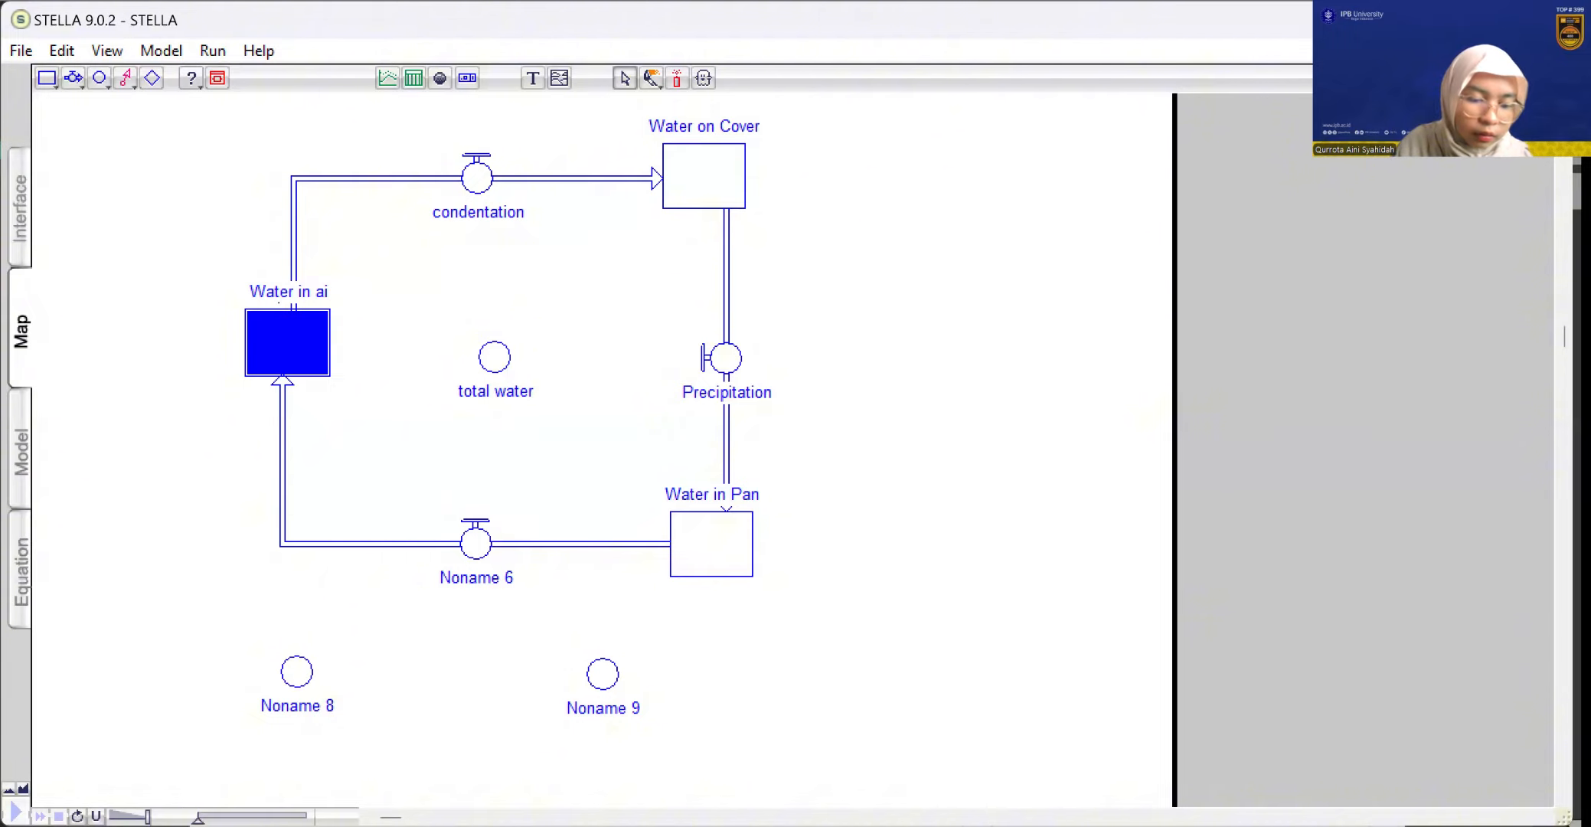
text(r)
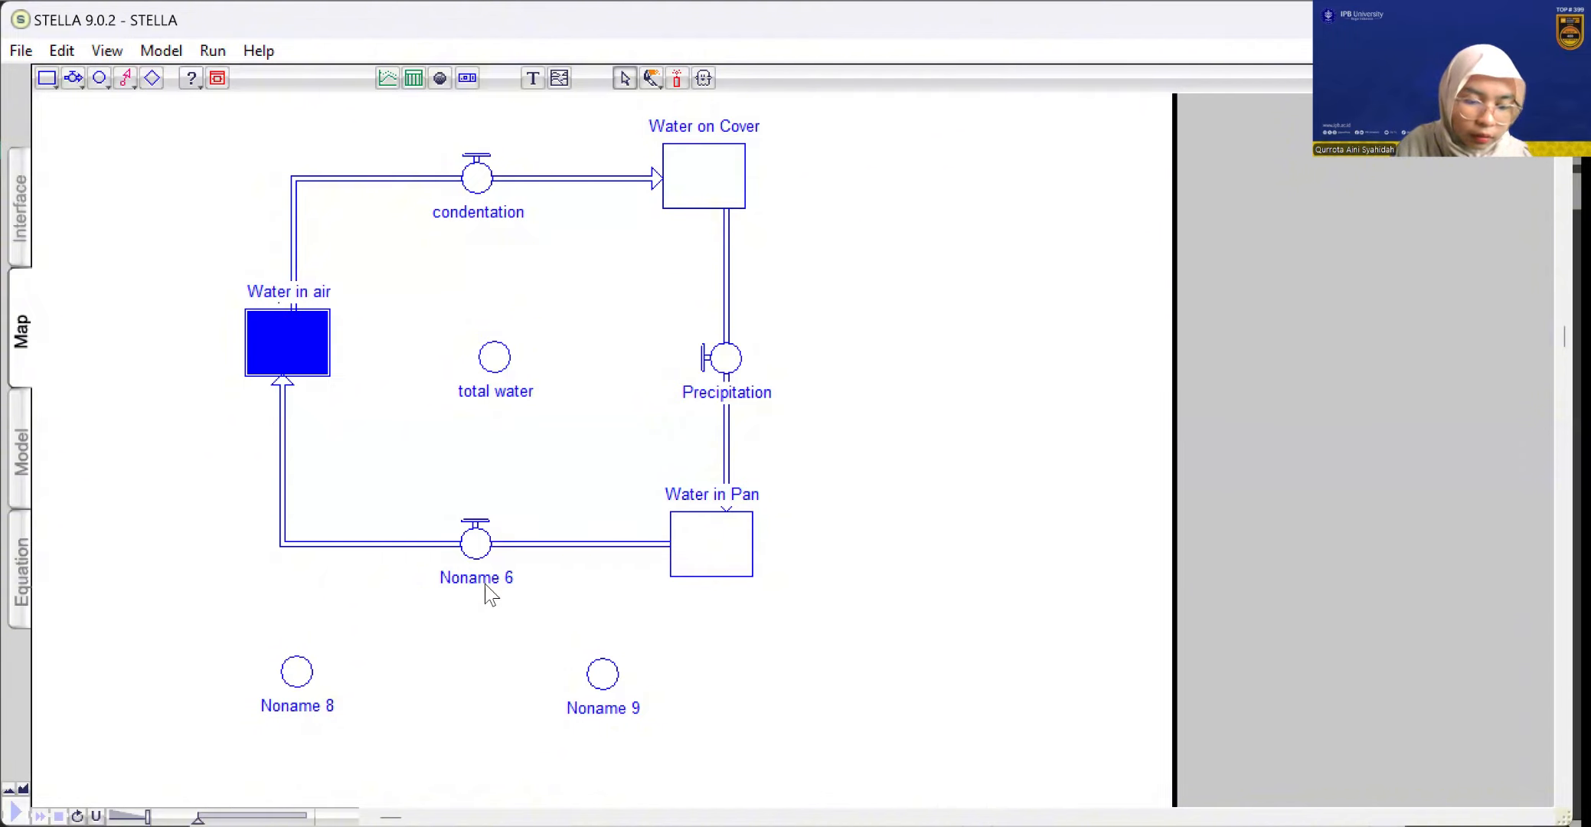
click(486, 582)
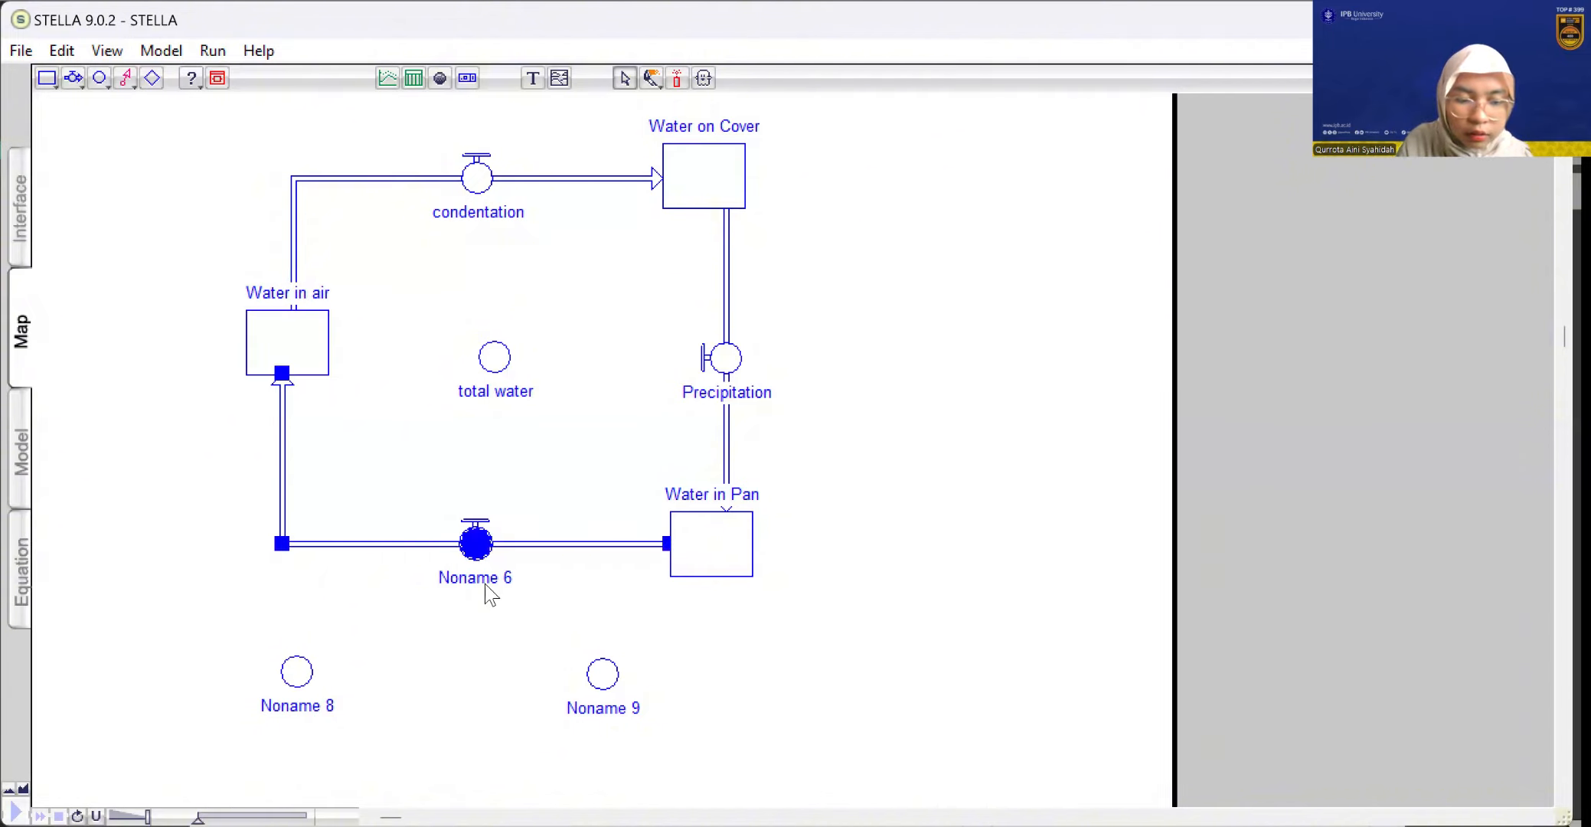
key(ctrl+a)
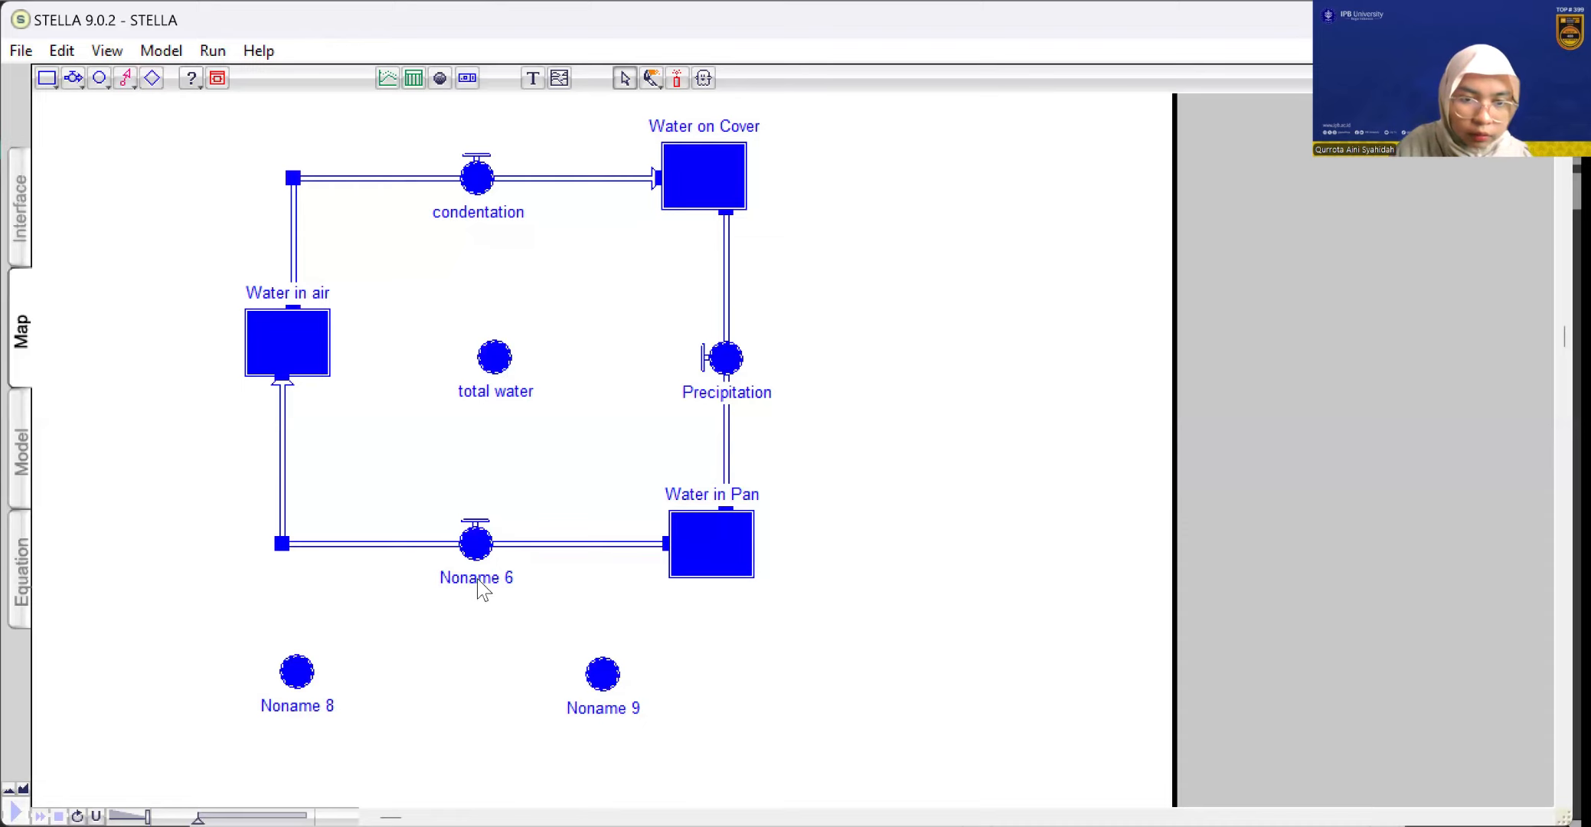
click(496, 607)
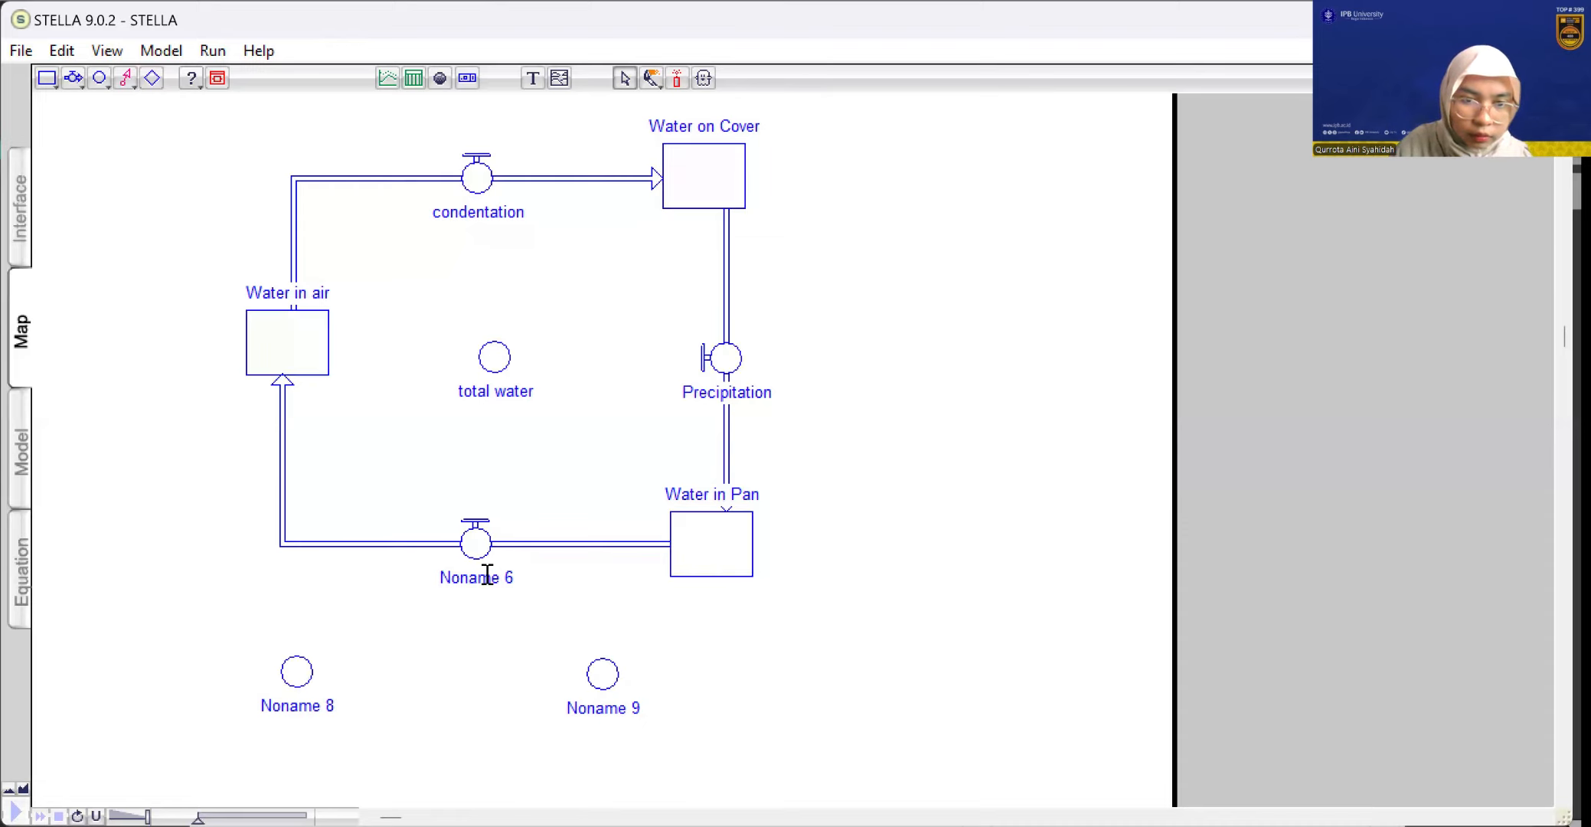
Rename the flow leading from Water in Pan to Water in air as "Evaporation"
click(487, 578)
double_click(489, 578)
key(BackSpace)
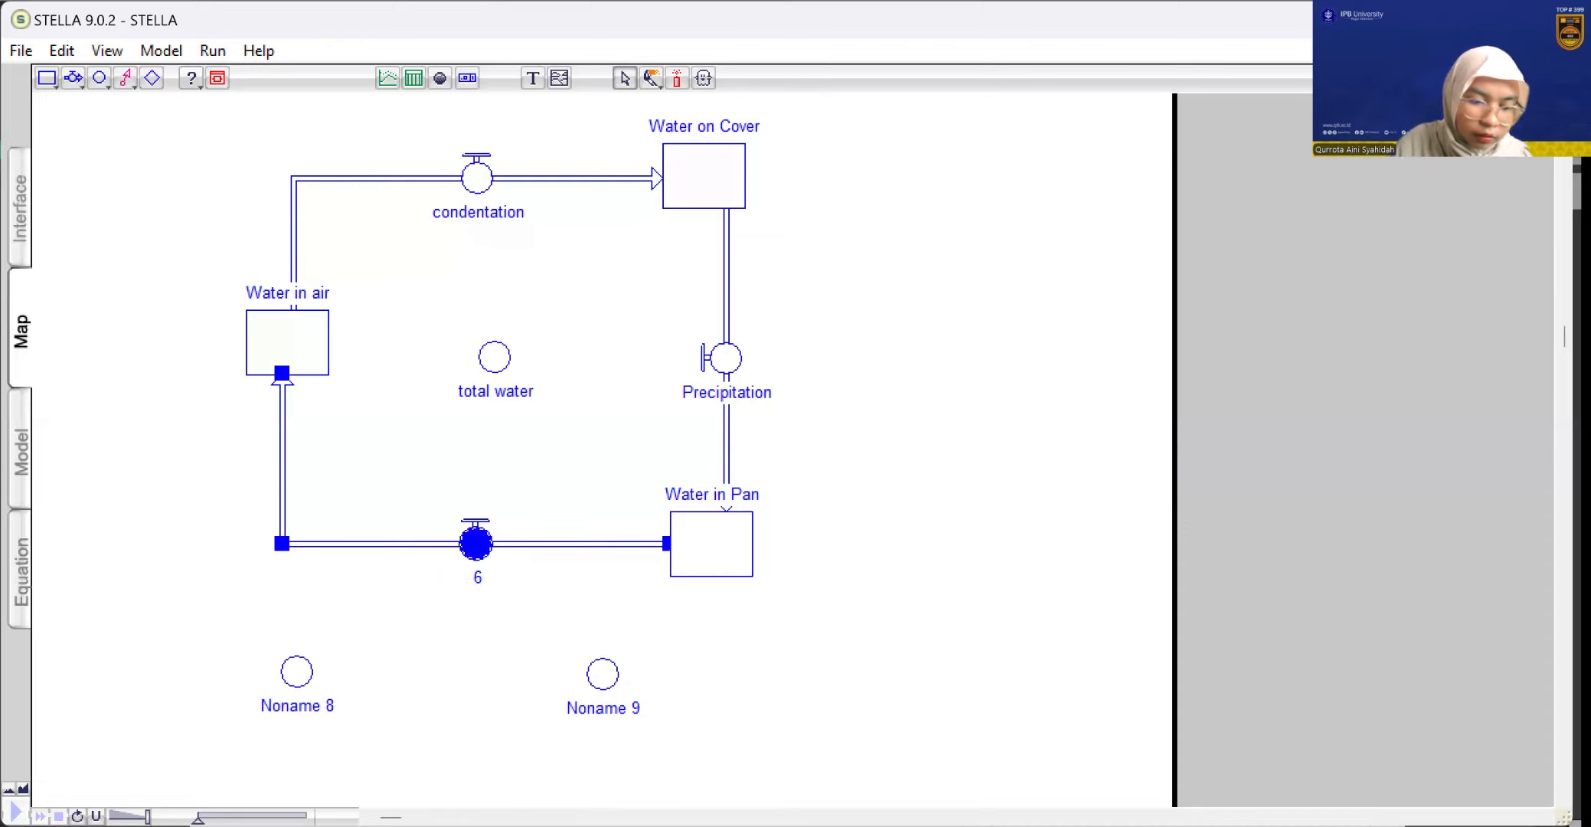
key(Delete)
key(Delete)
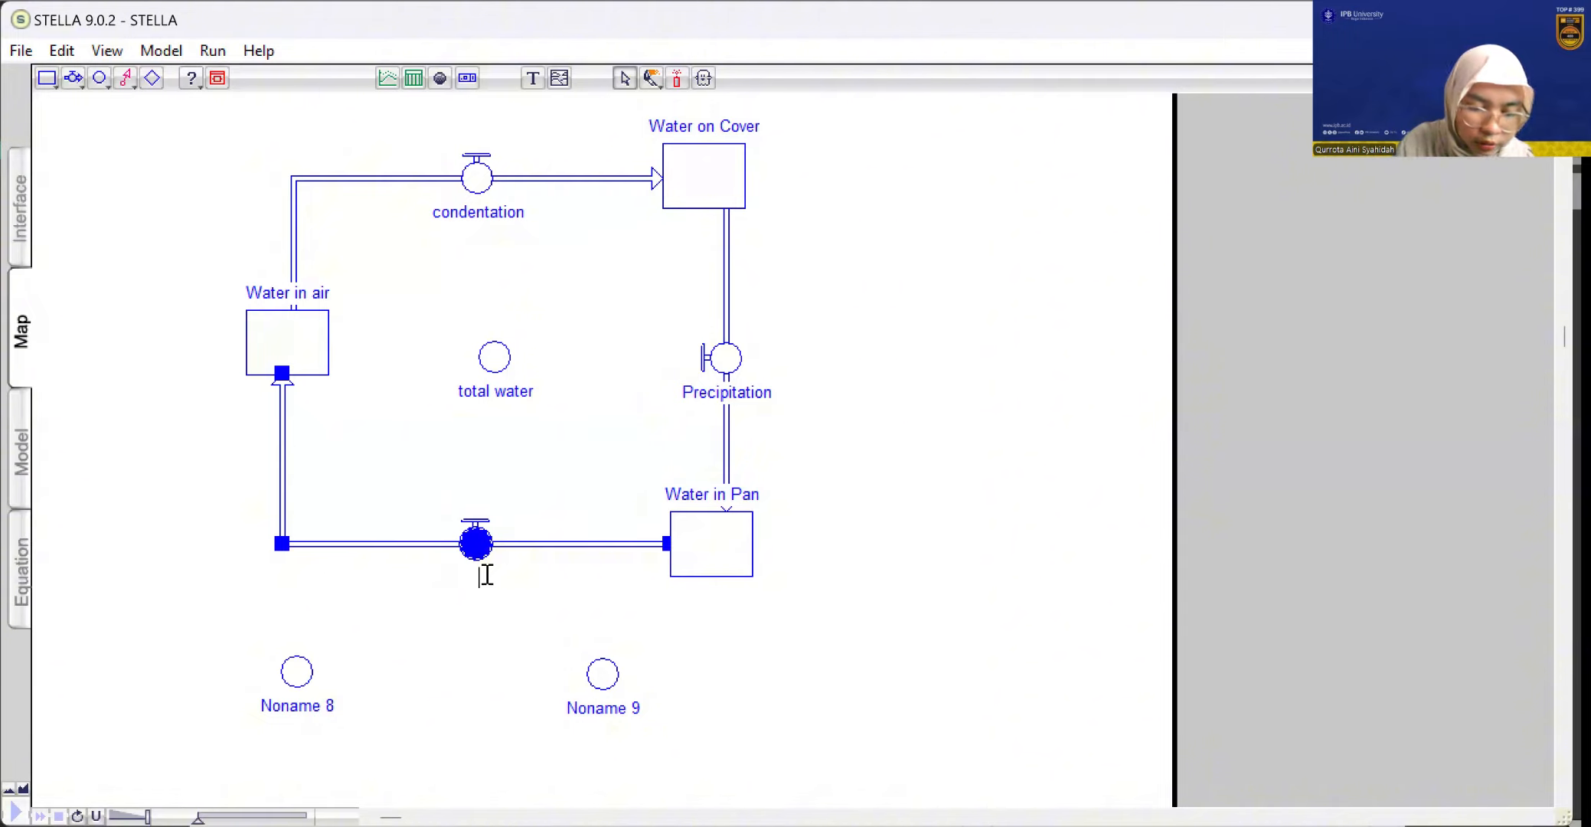
text(Eva)
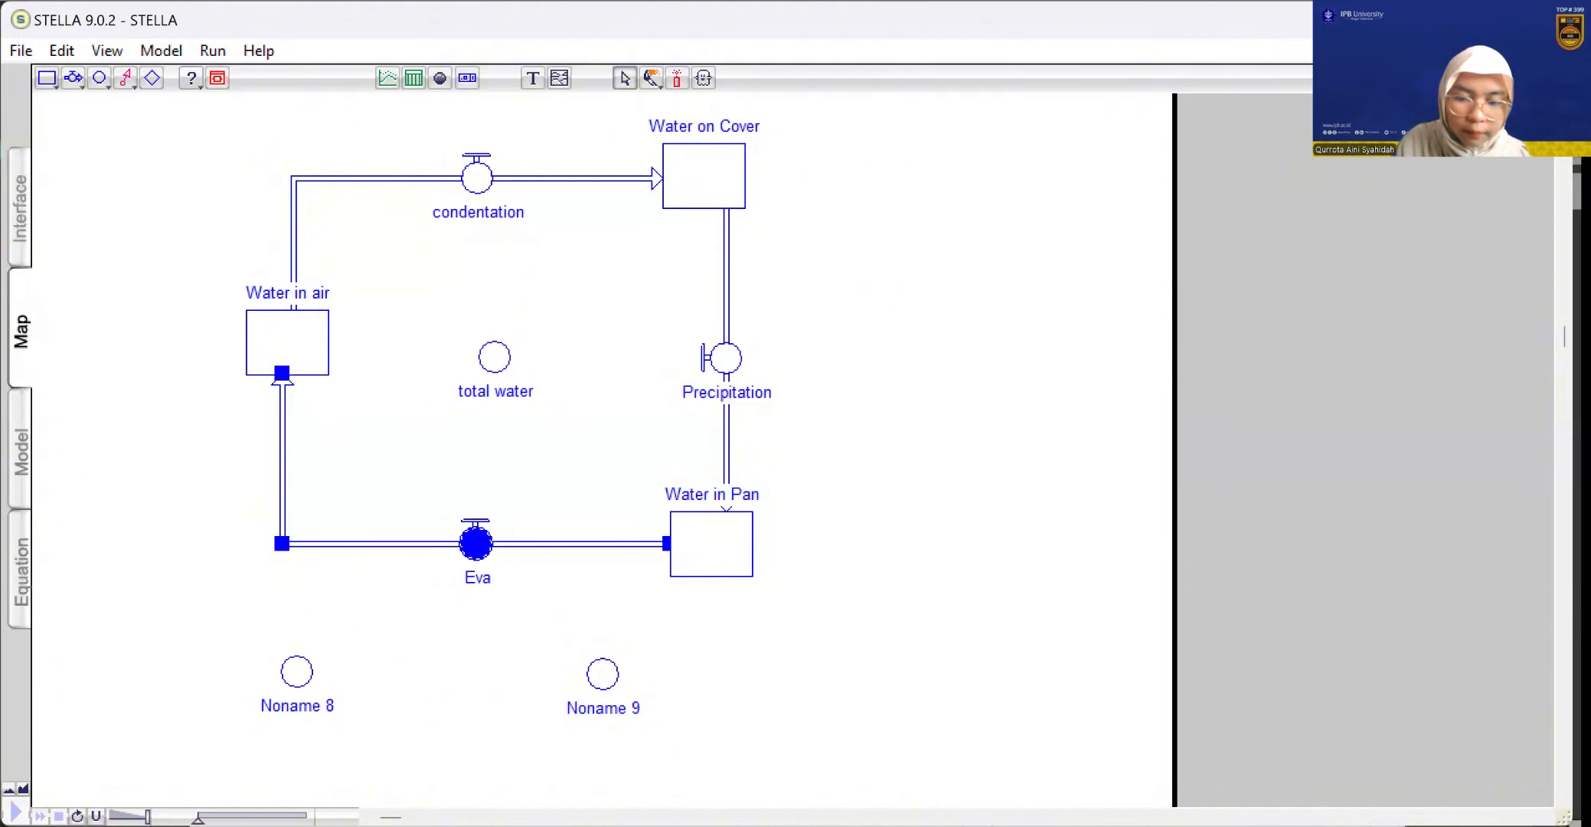
text(poratio)
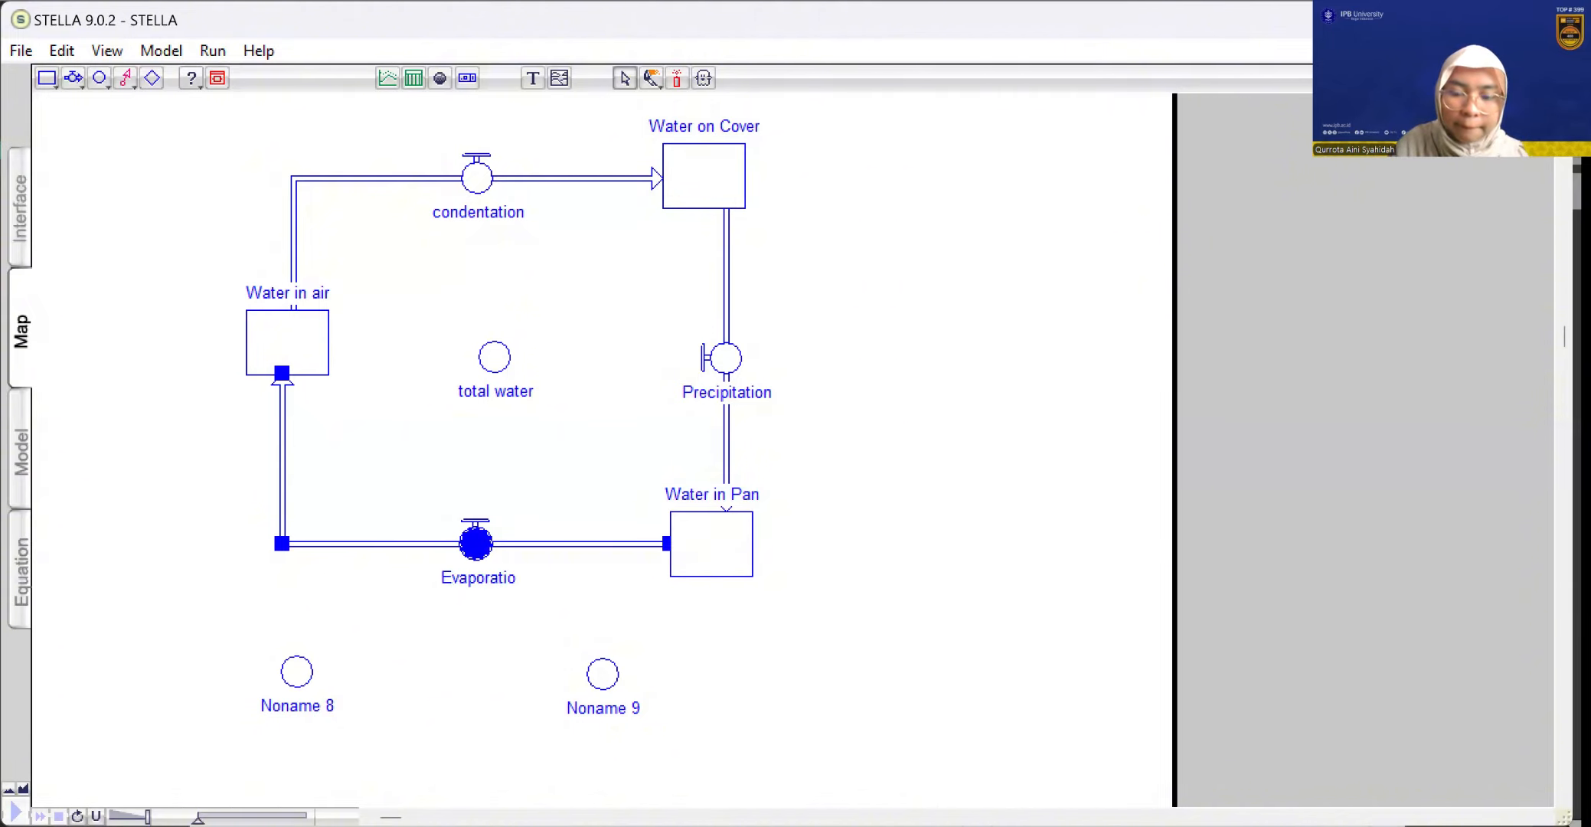
text(n)
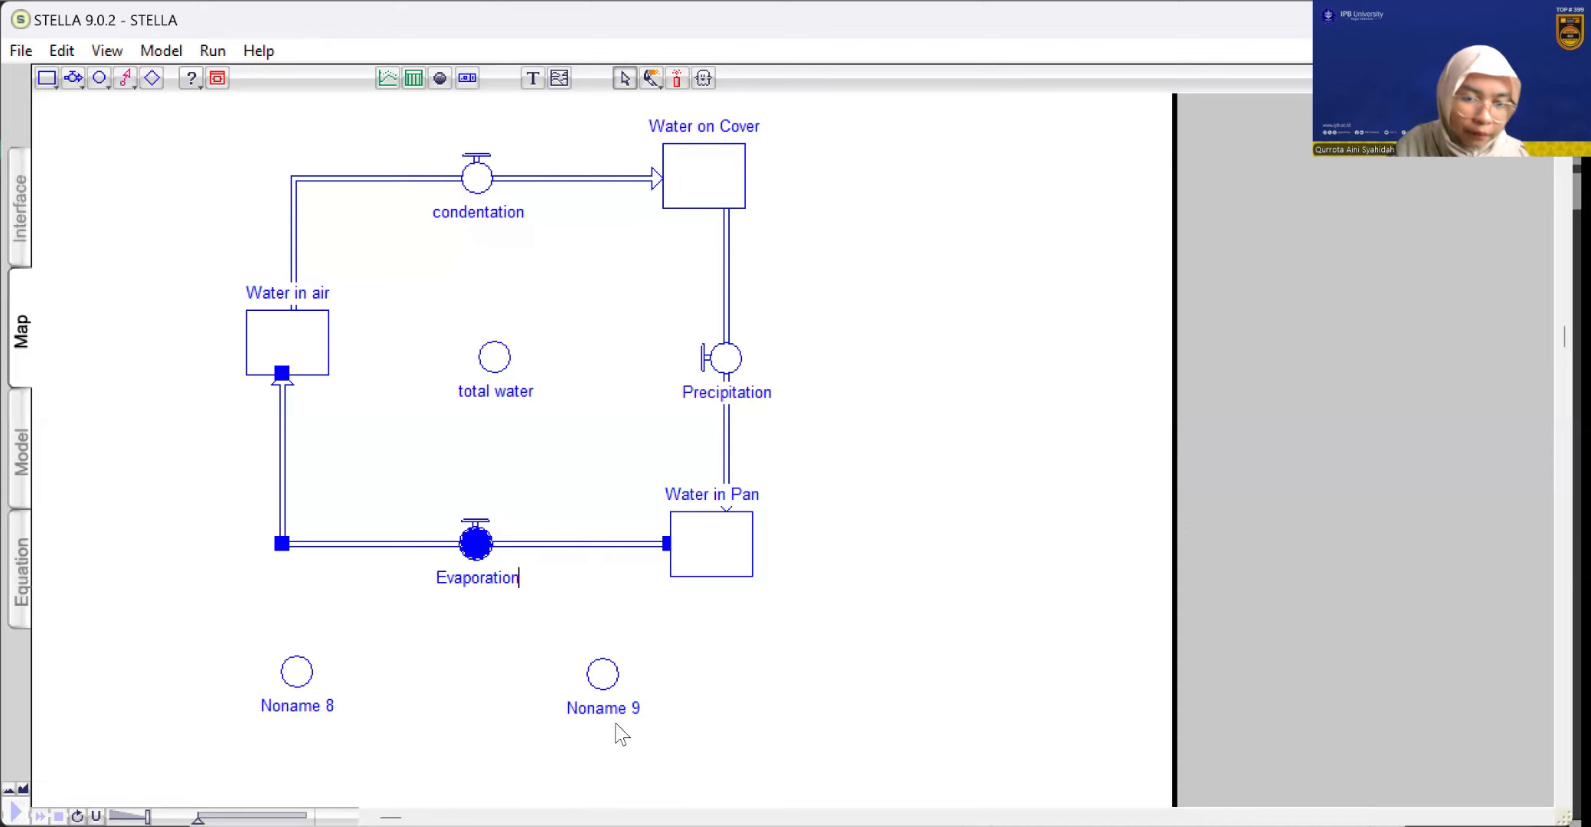
click(616, 720)
click(605, 718)
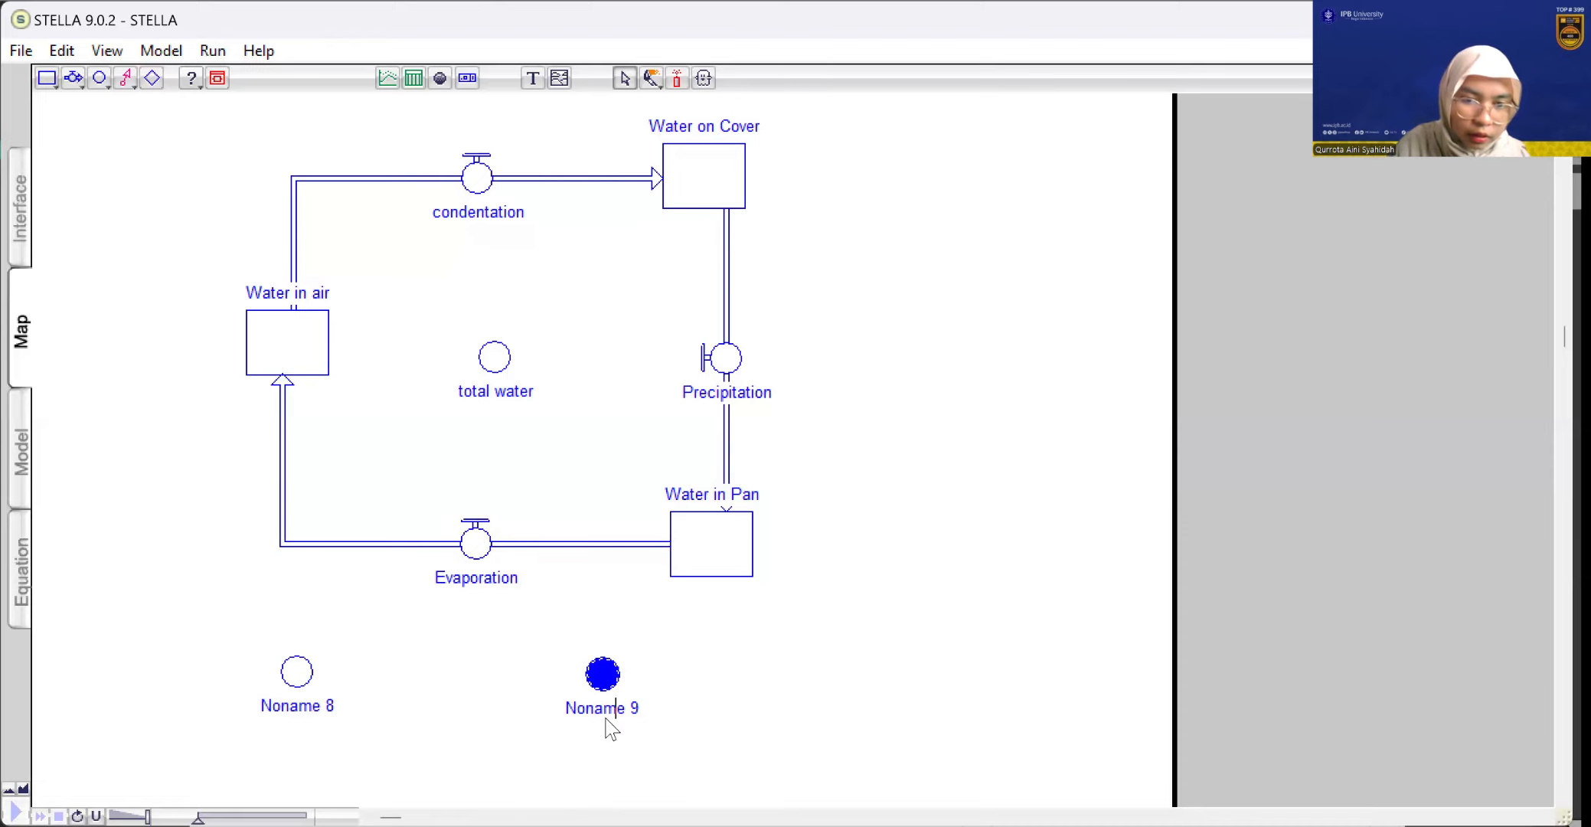
double_click(606, 719)
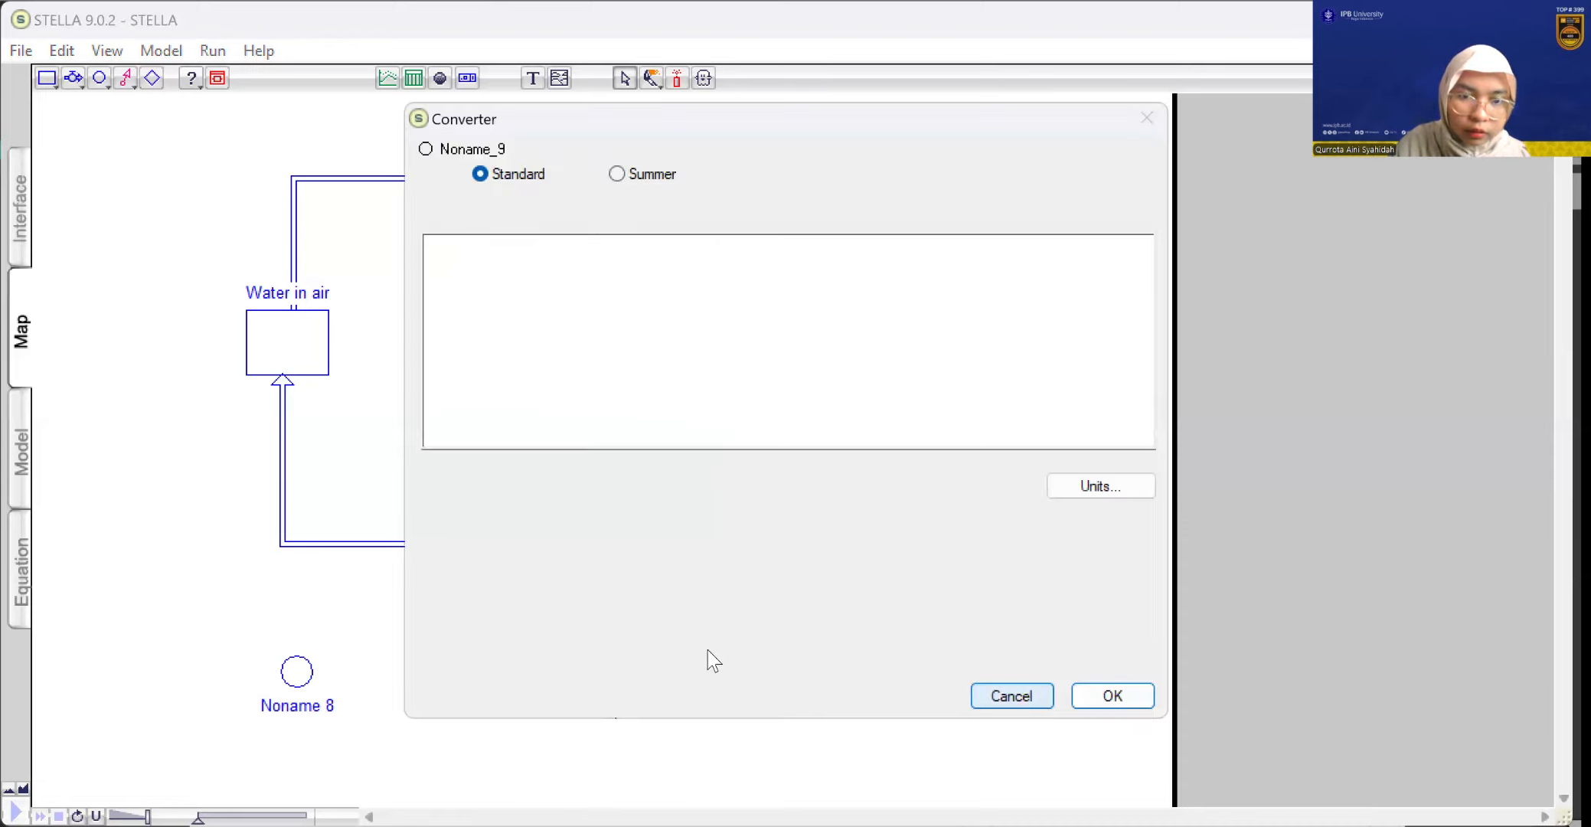
key(Escape)
Rename the right-hand converter below the flow loop as "Amount of Evap per dregree C"
double_click(606, 718)
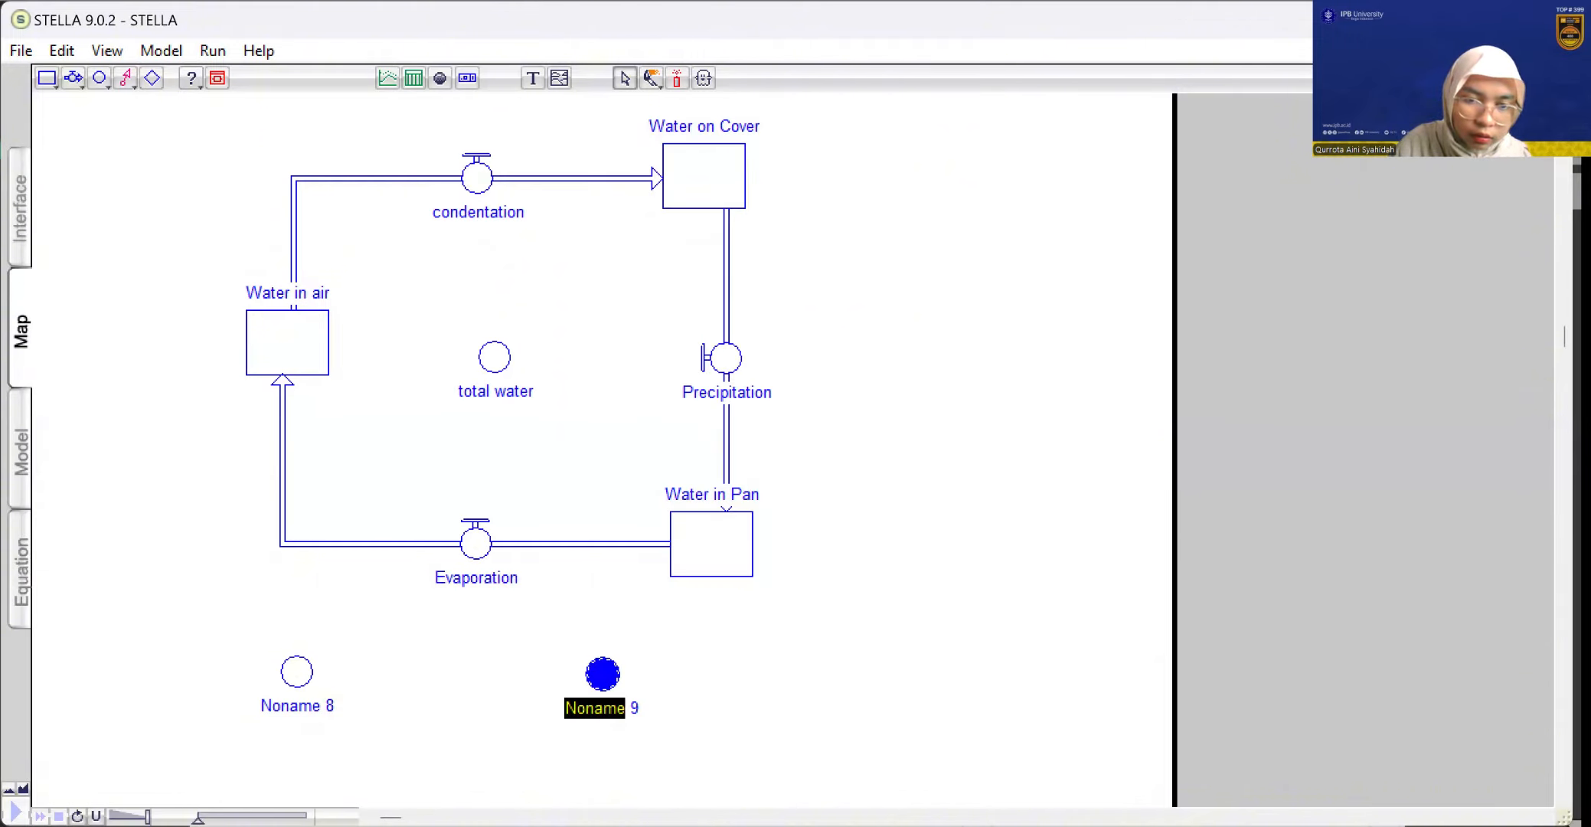
key(BackSpace)
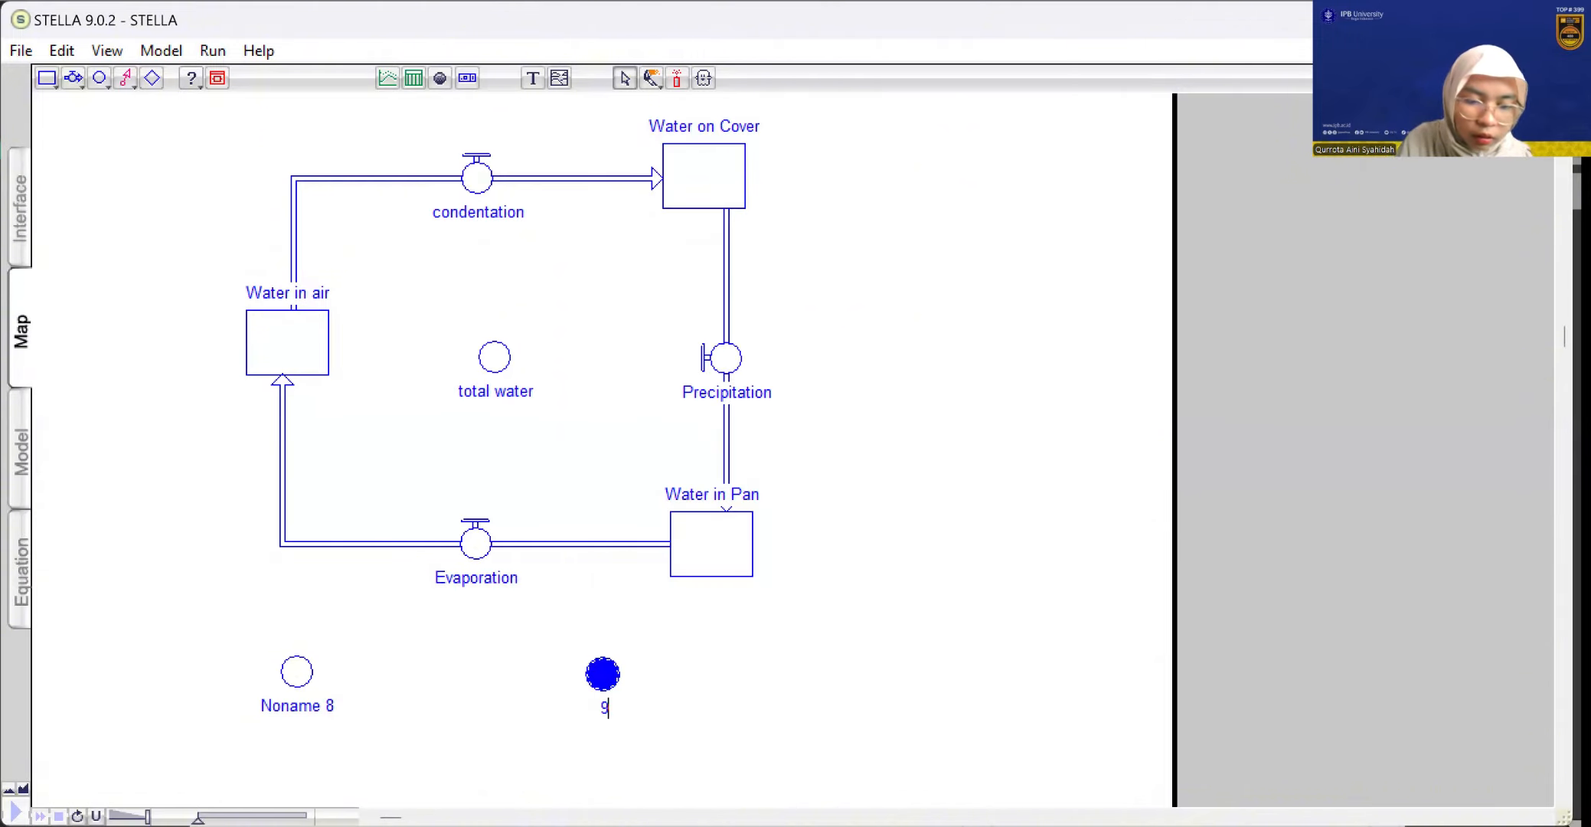
key(BackSpace)
text(Am)
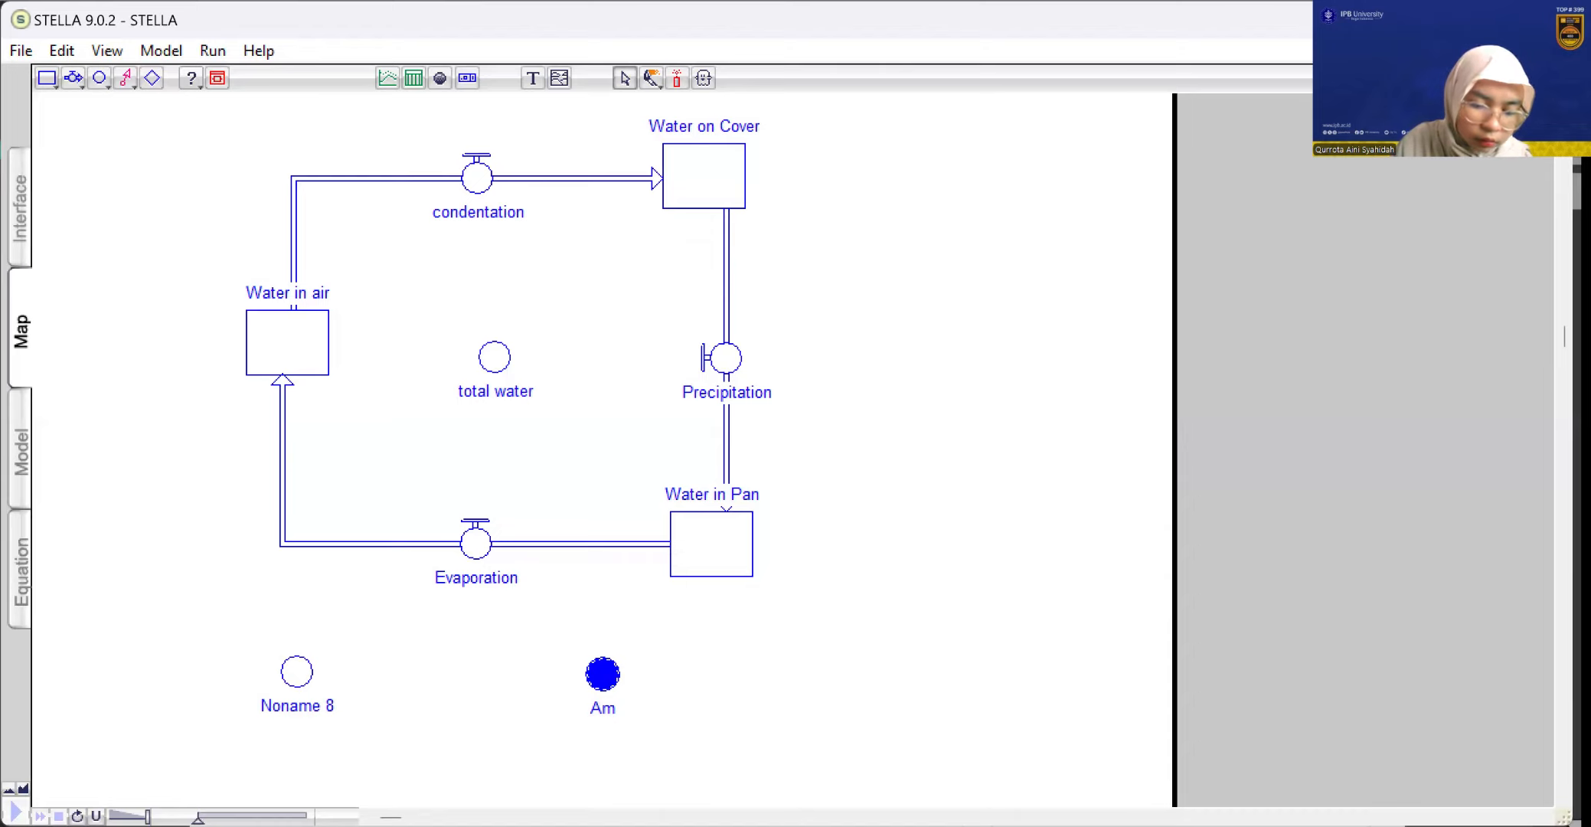
text(ount of)
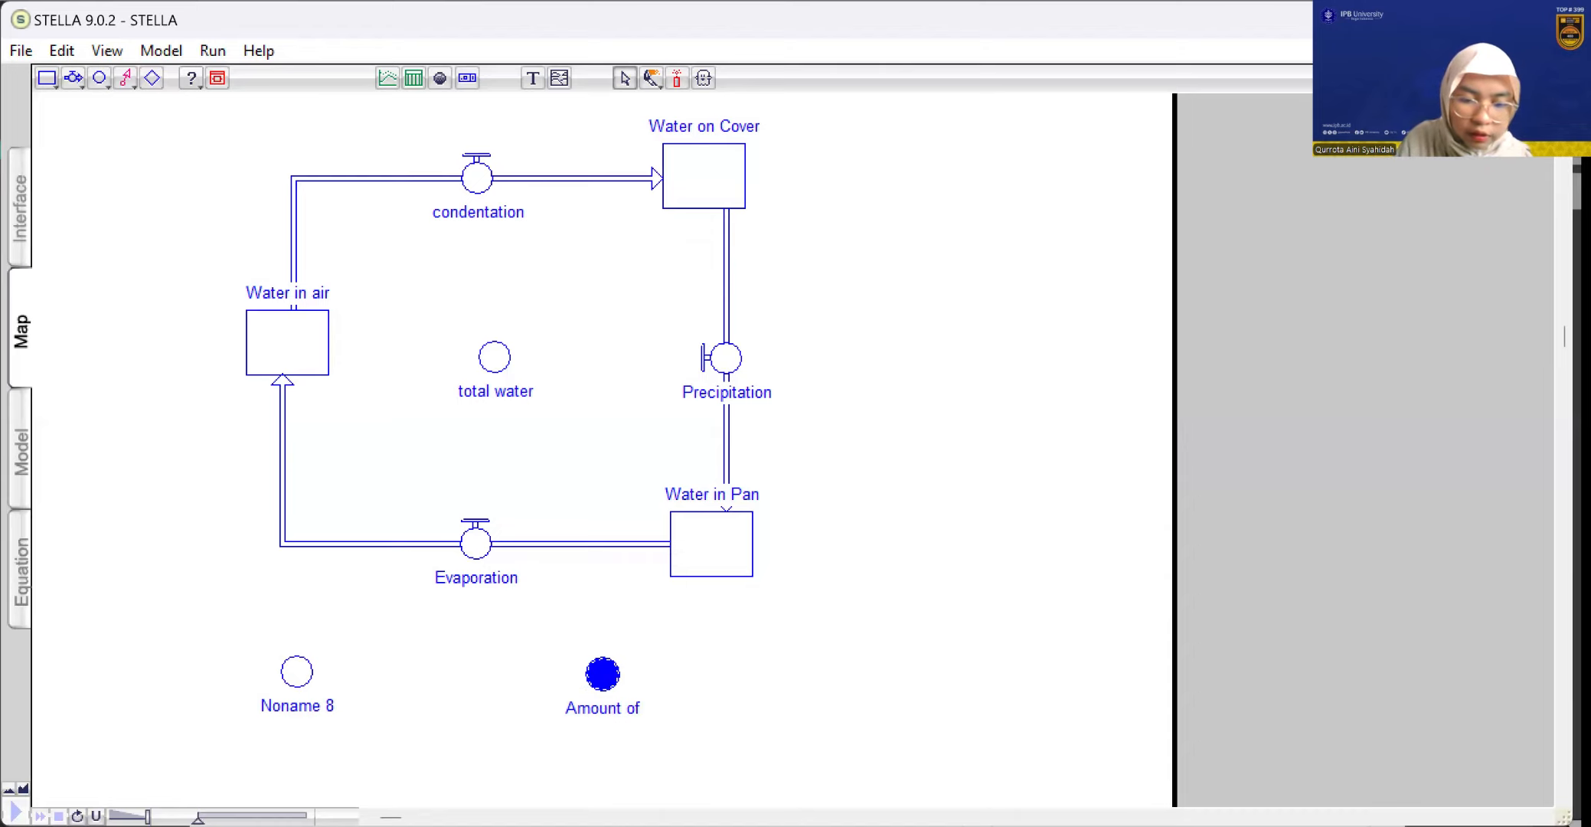
text( Eva)
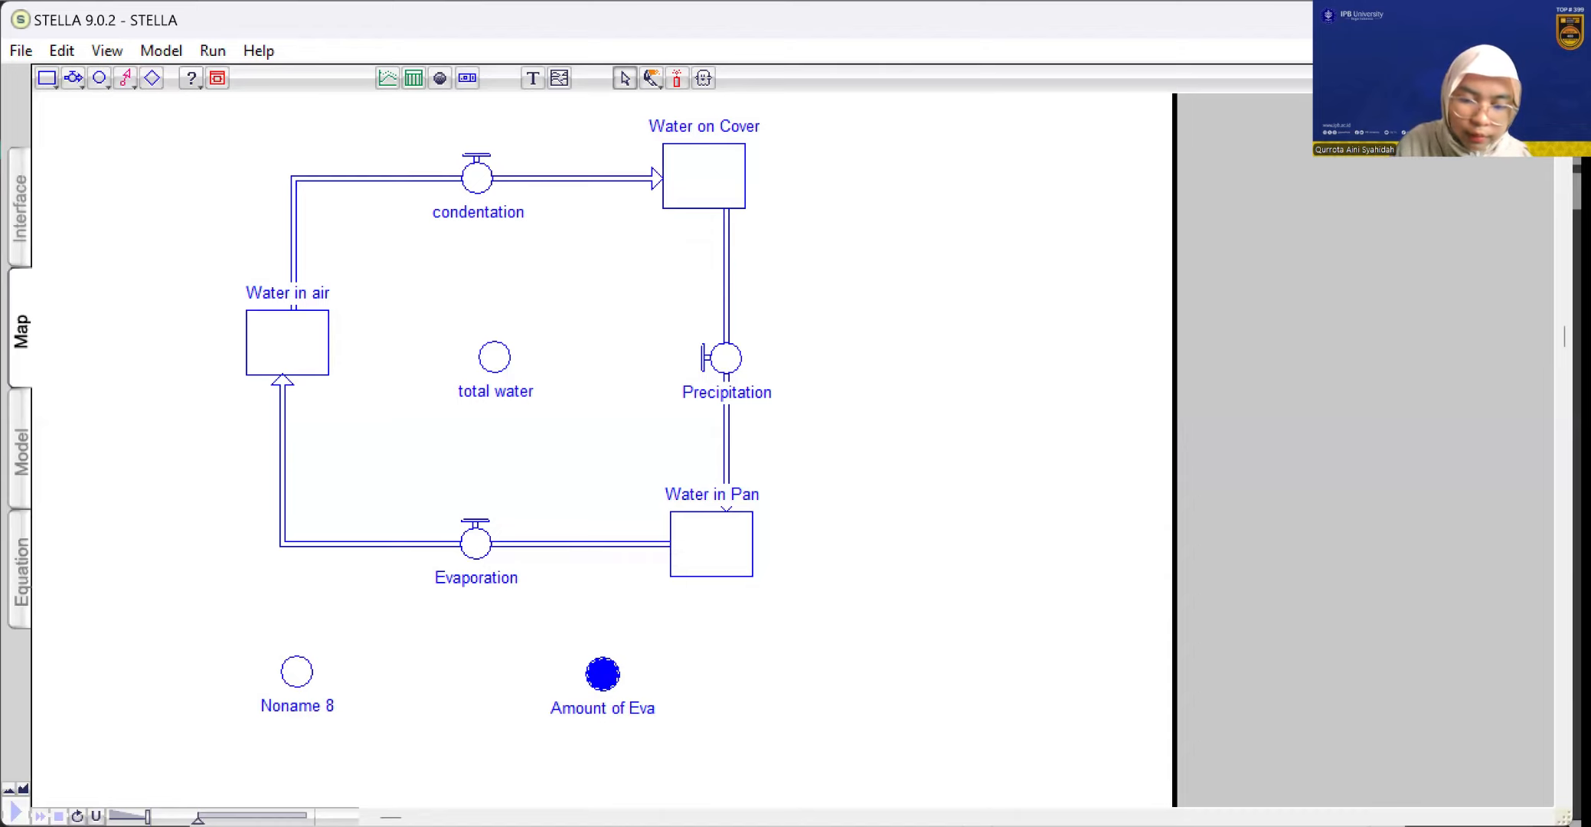
text(p per)
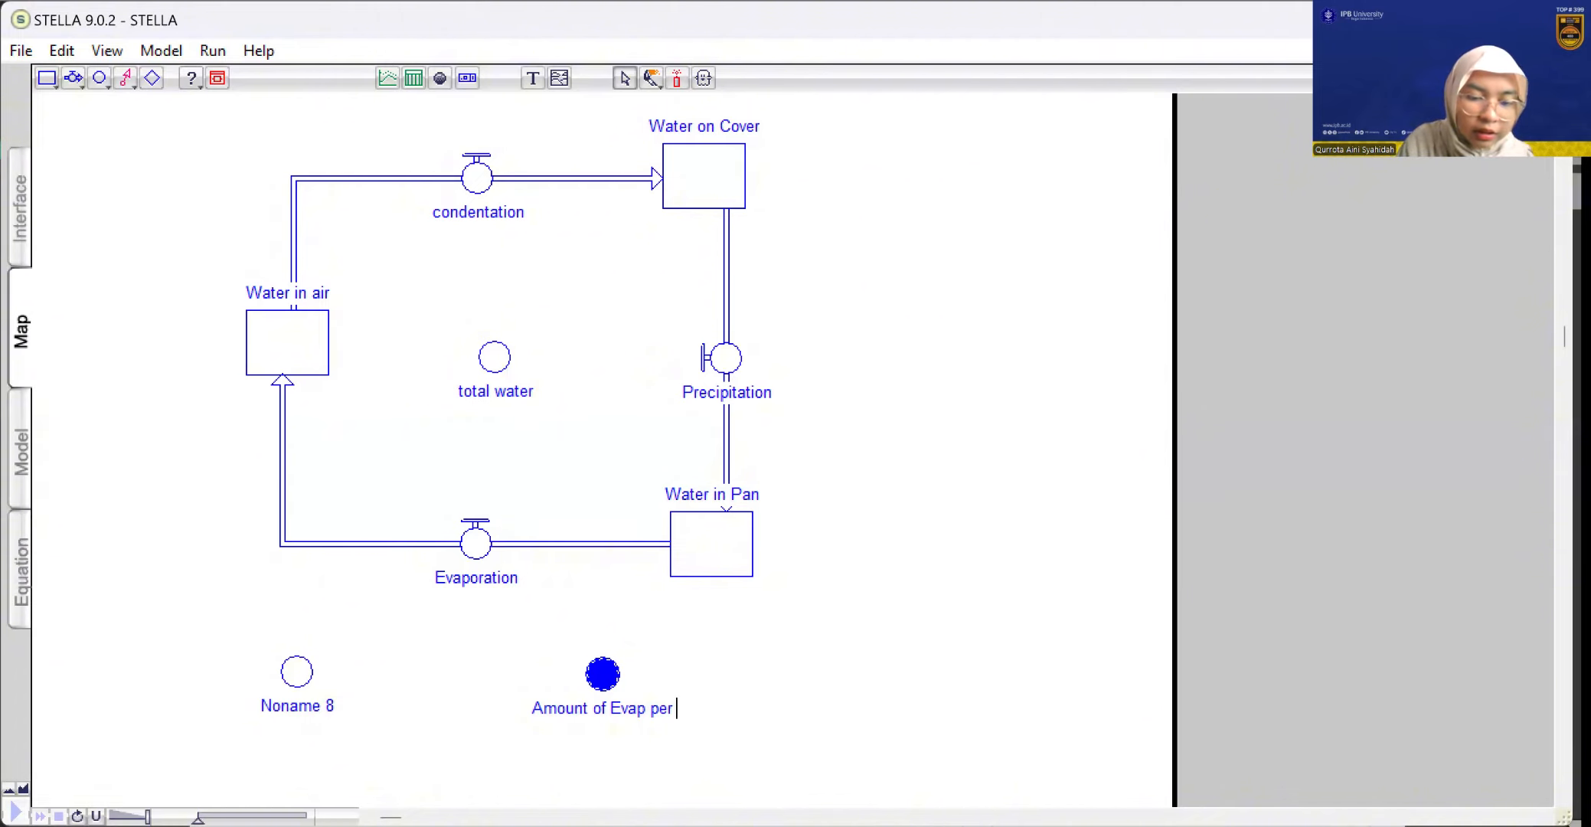
text( dre)
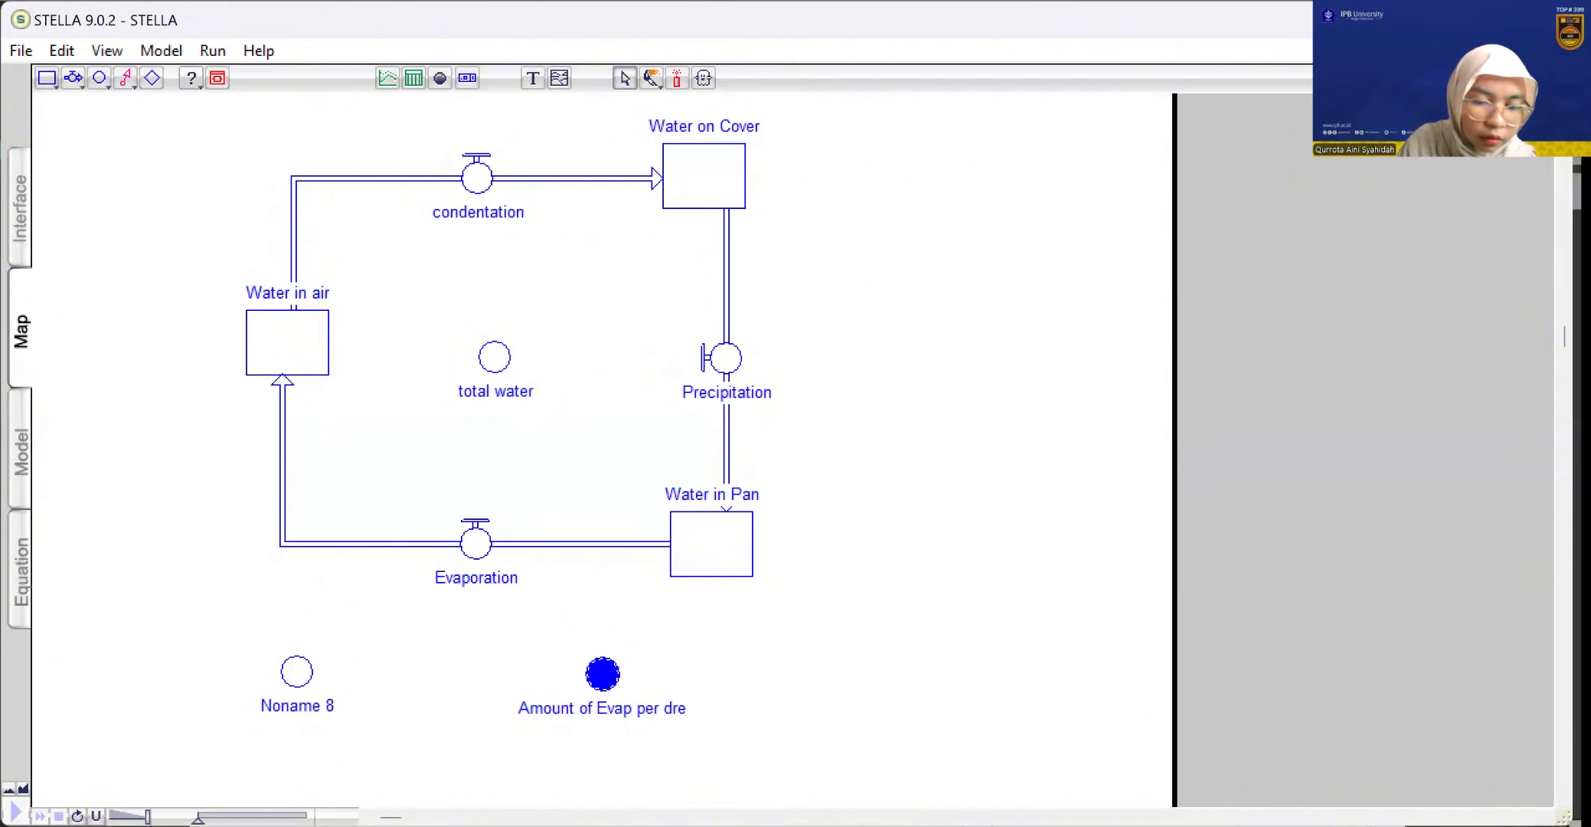
text(gree)
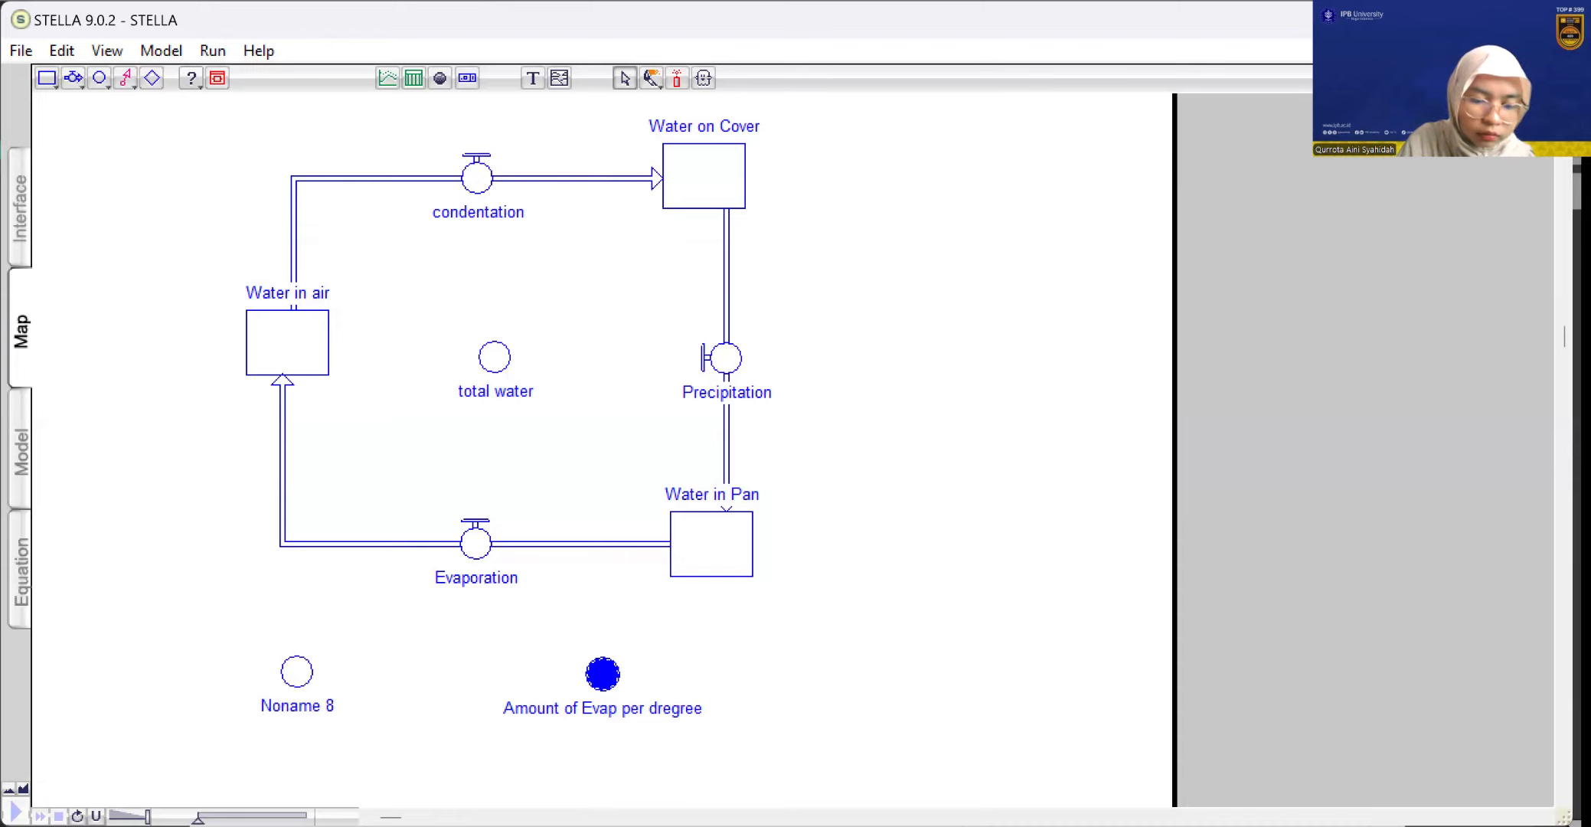
text( c)
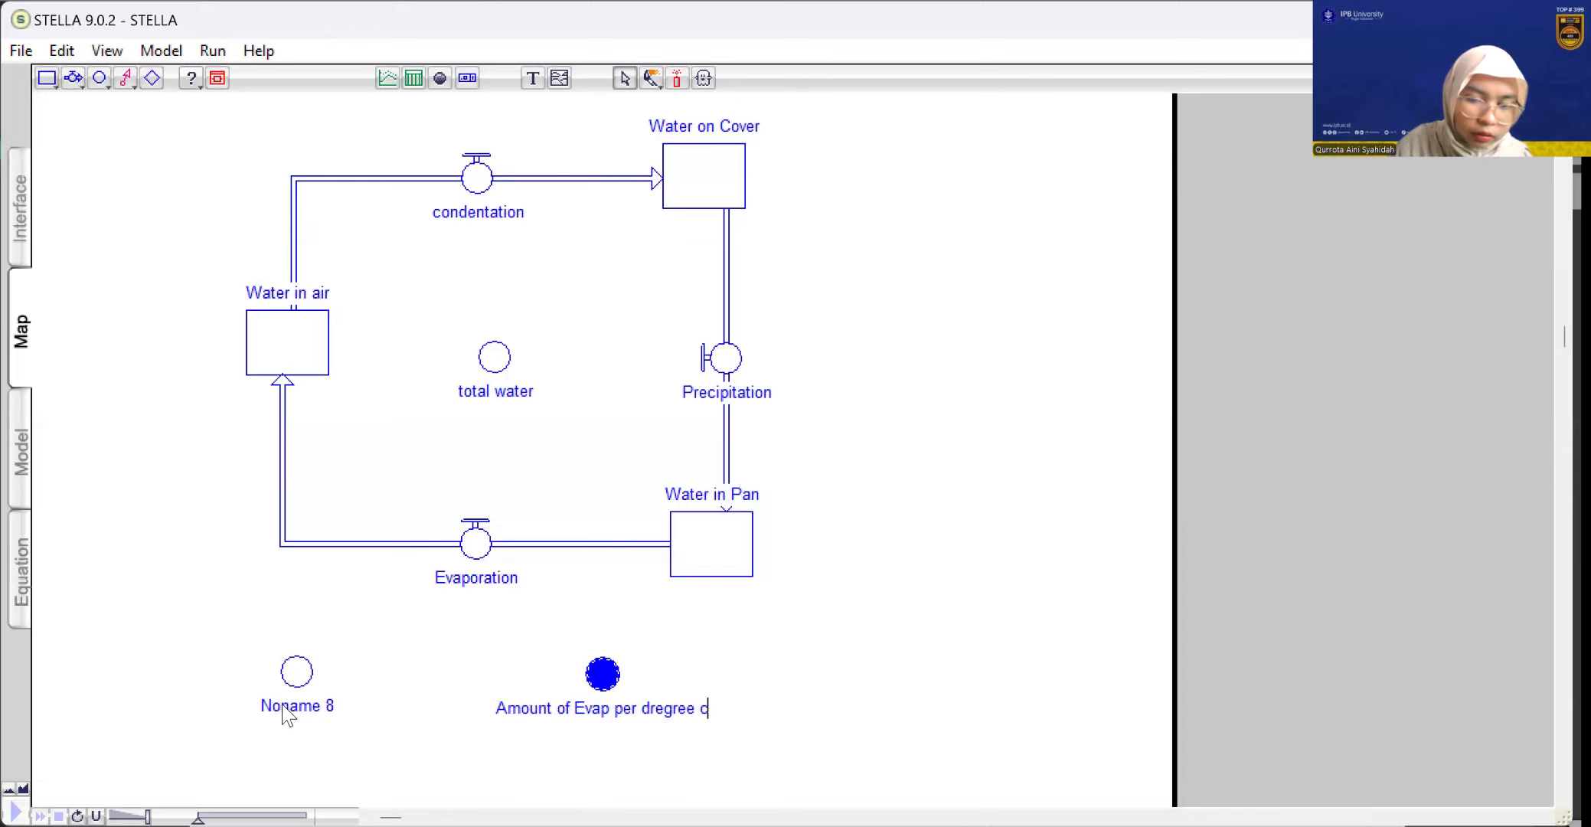
key(BackSpace)
text(C)
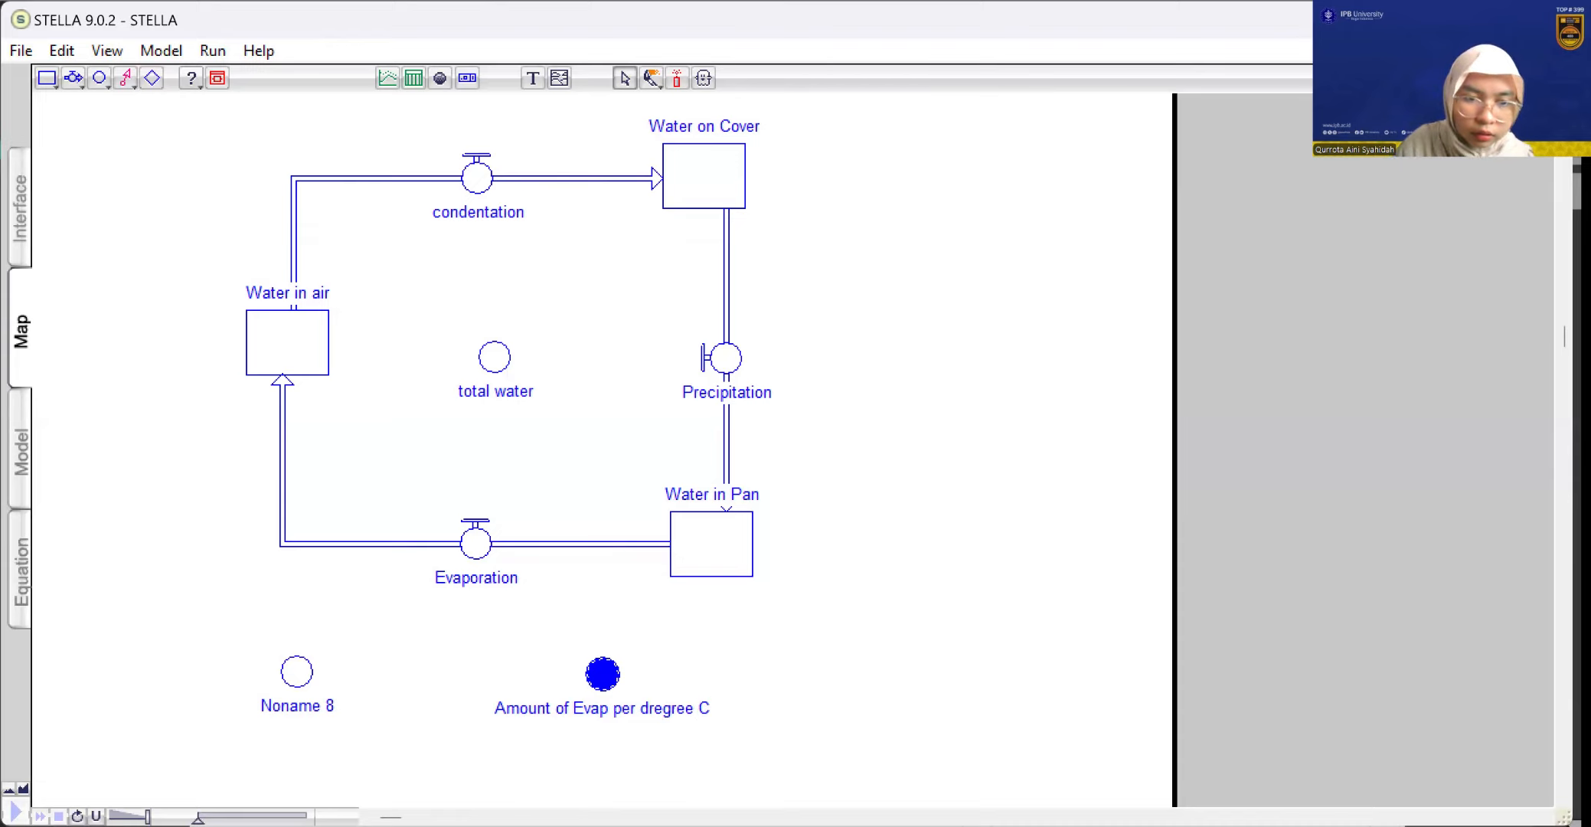
Rename the left-hand converter below the flow loop as "Water Temperature"
click(299, 706)
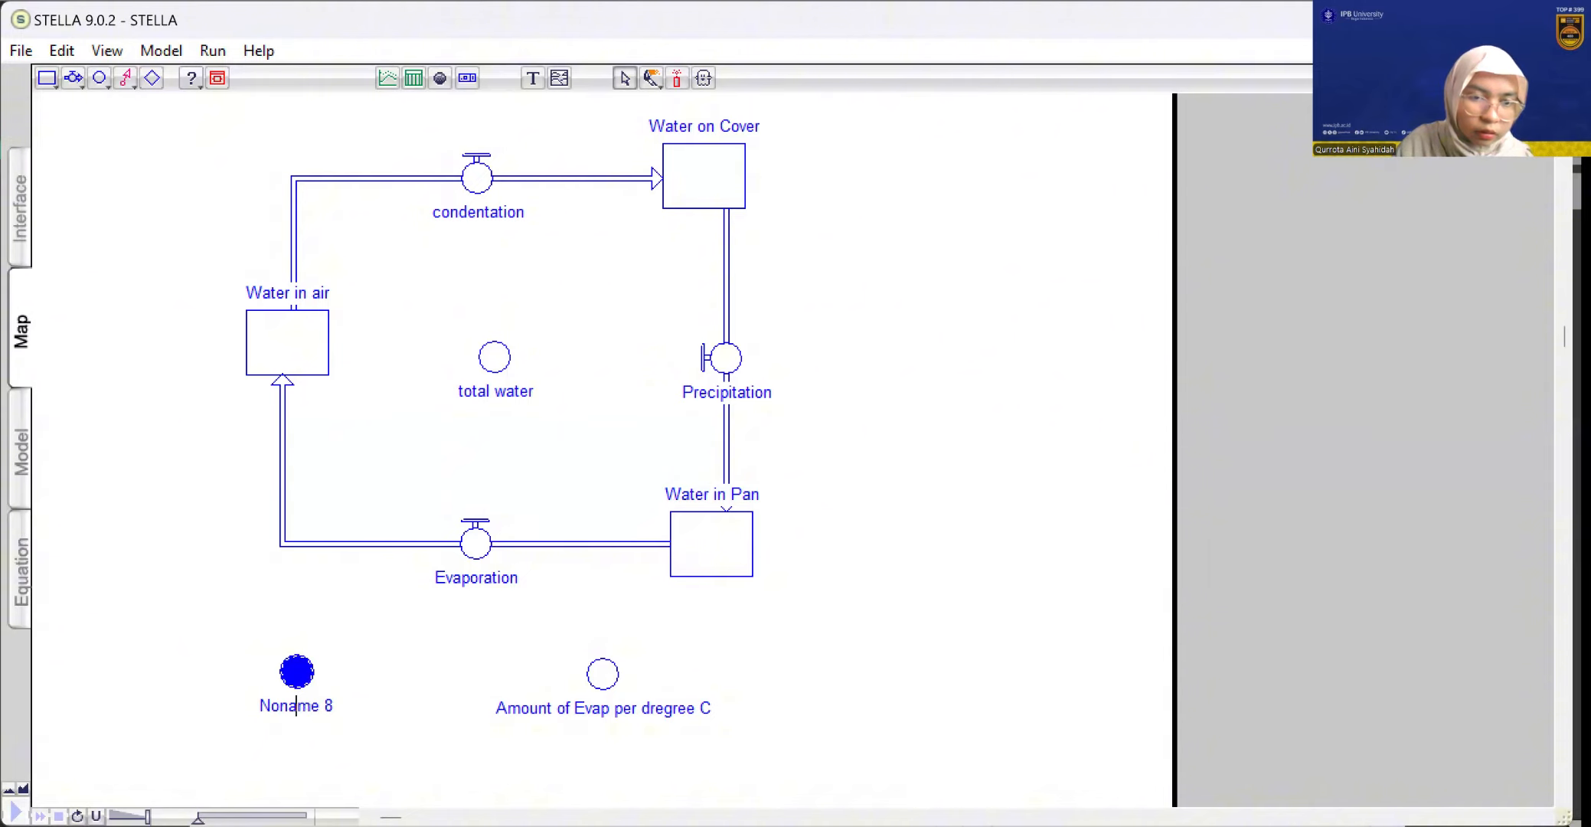
double_click(295, 706)
key(BackSpace)
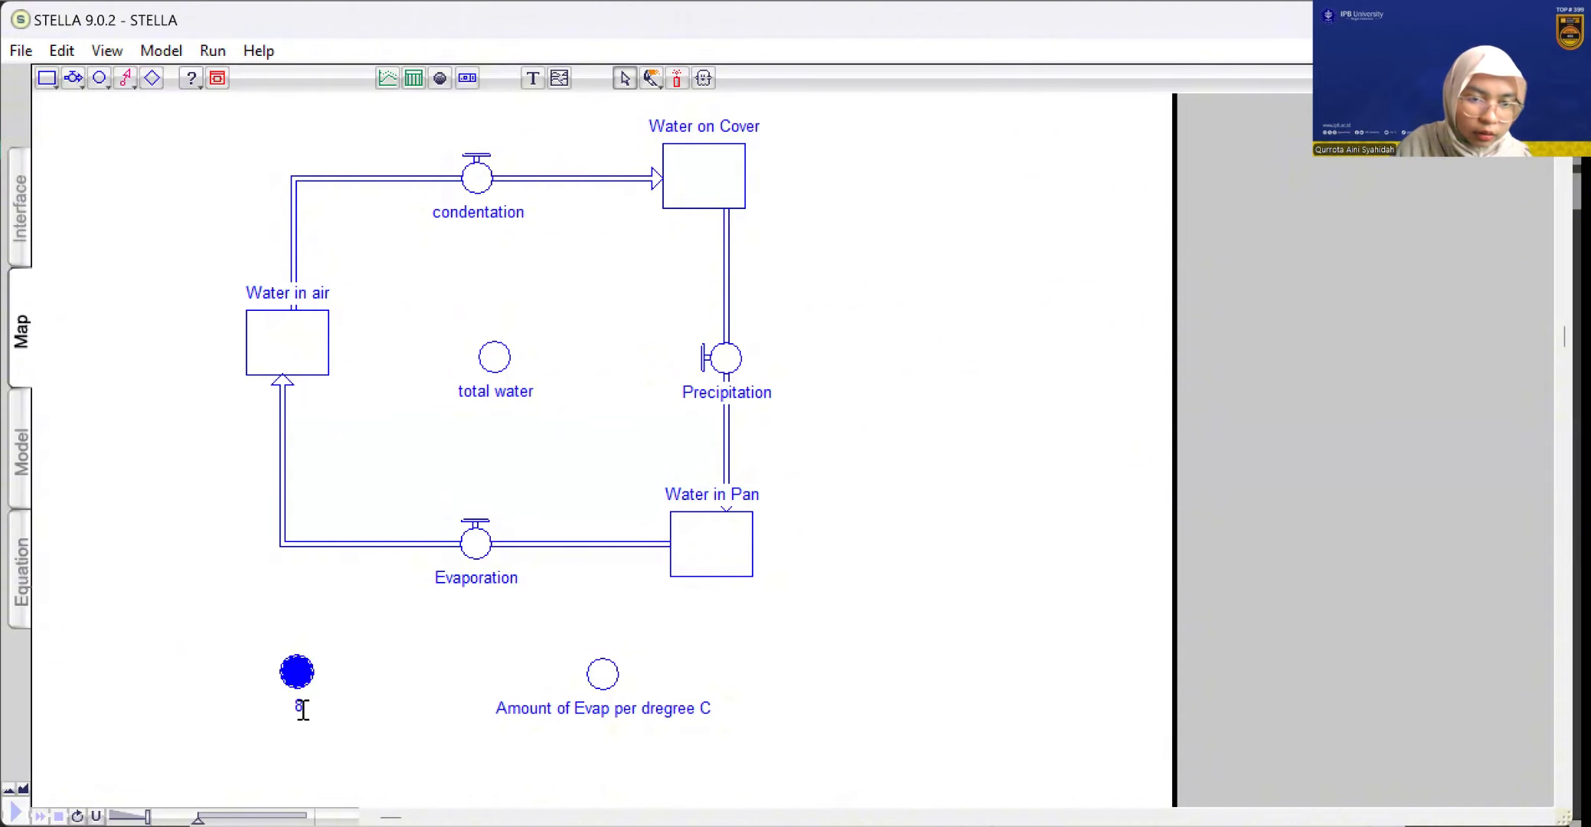
key(BackSpace)
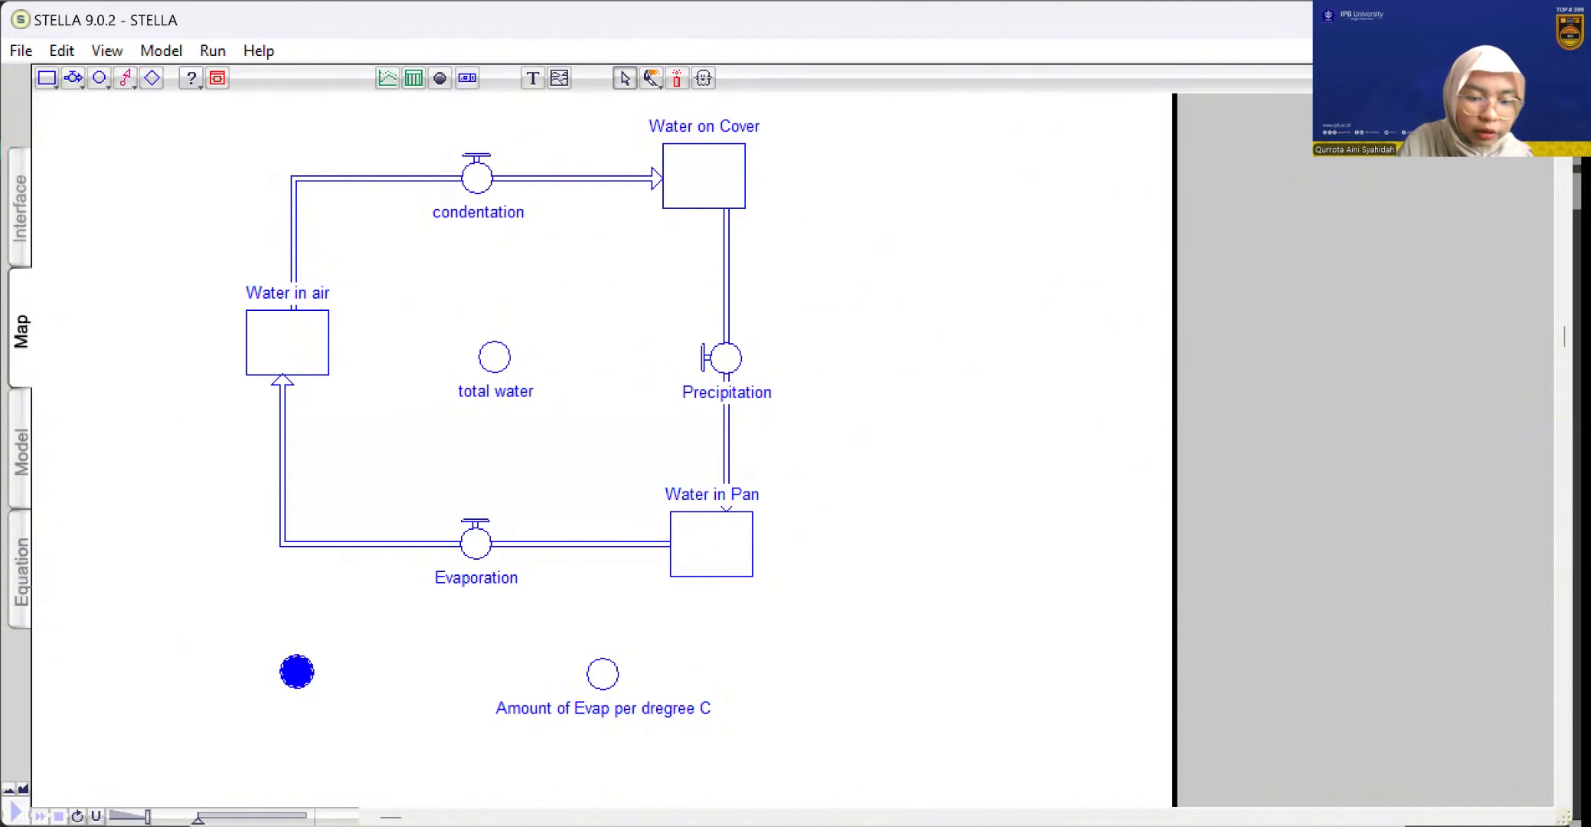
text(W)
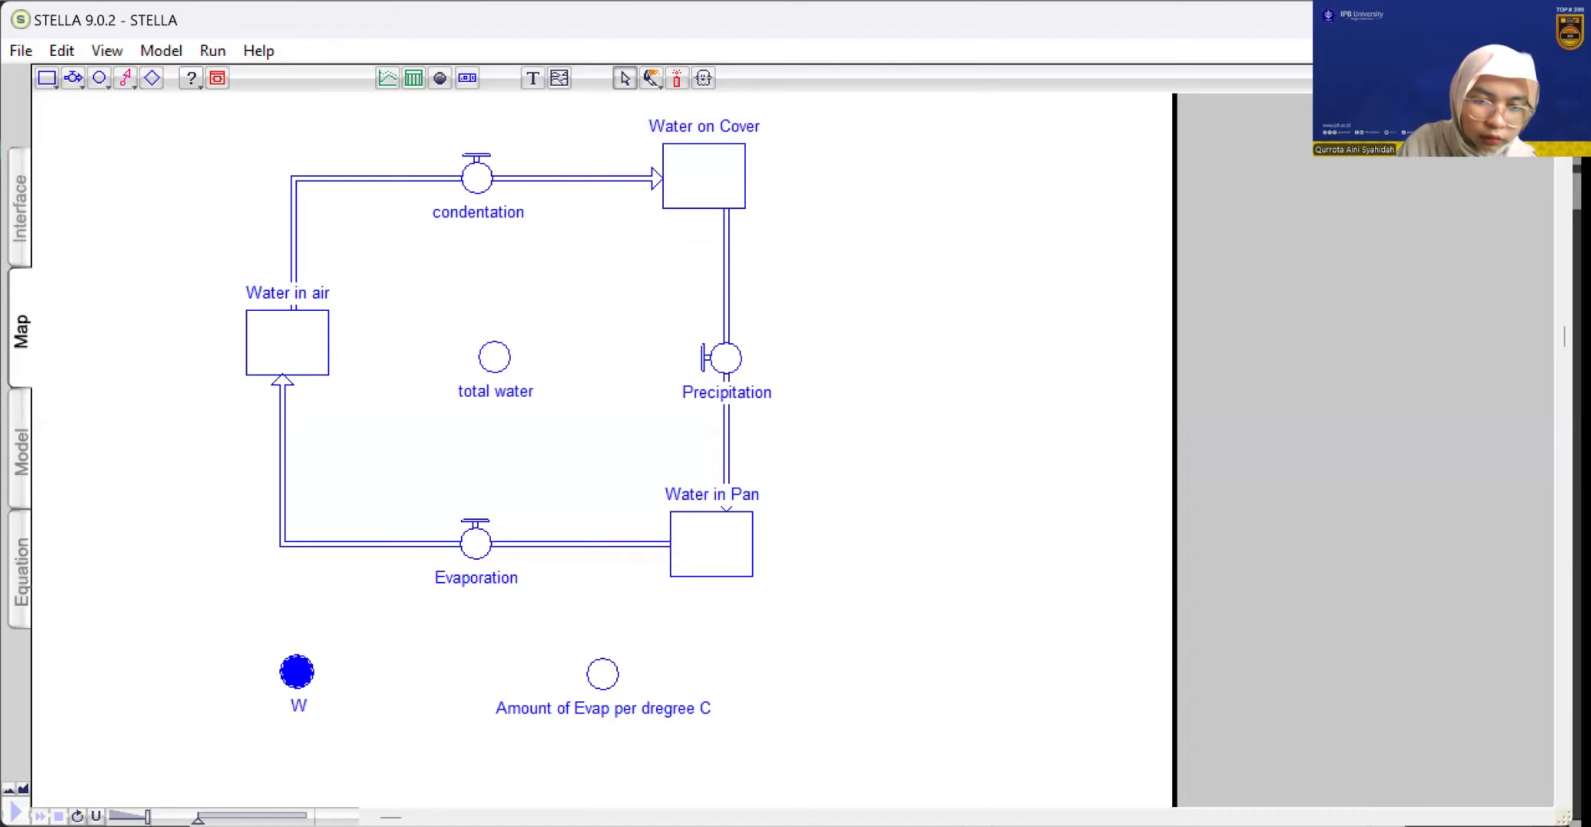
text(ater)
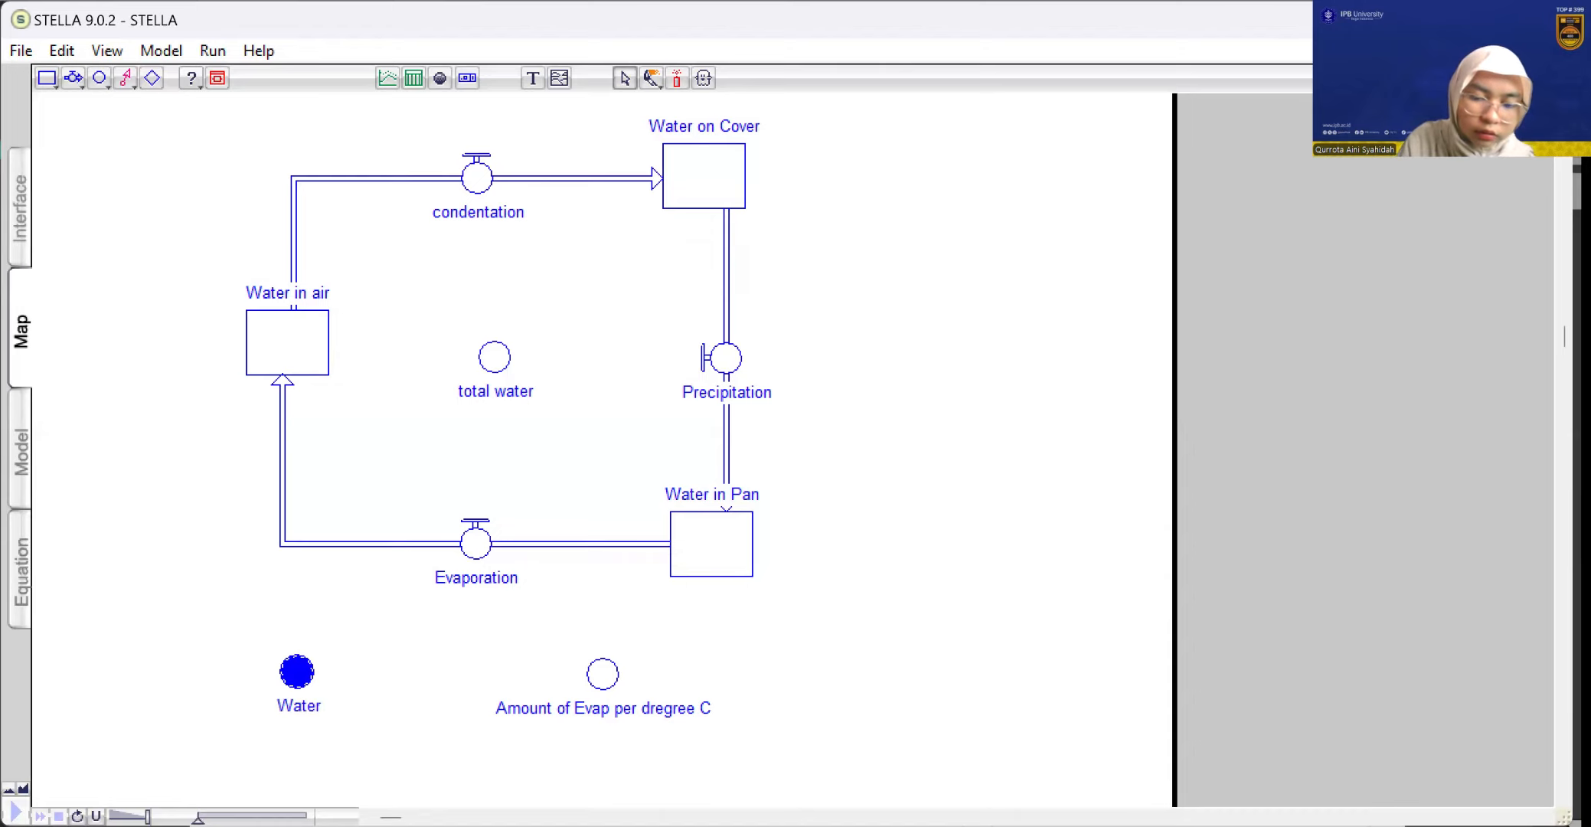
text( Tempe)
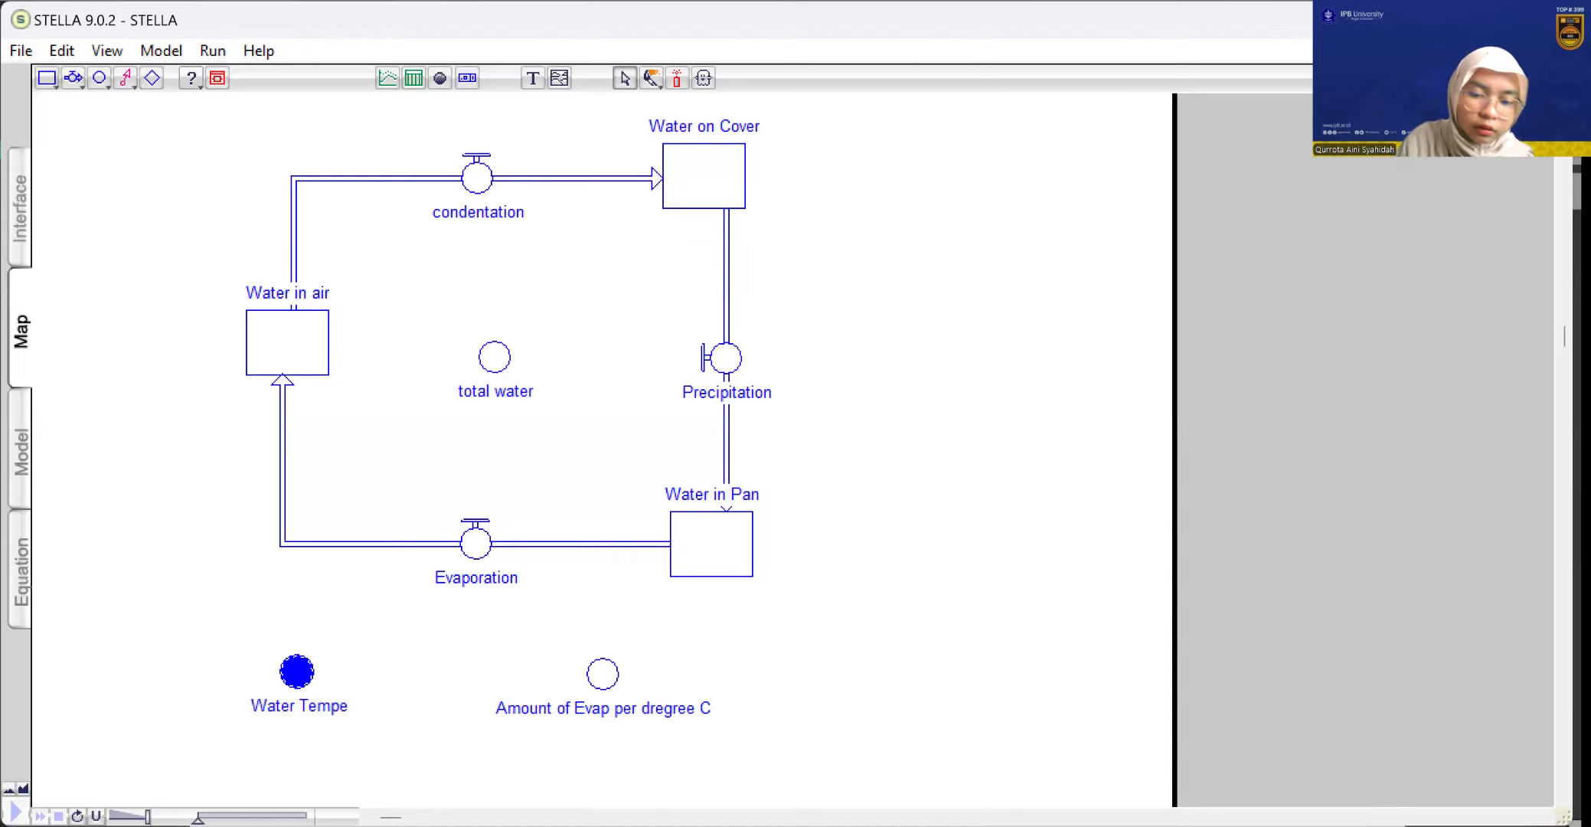
text(rature)
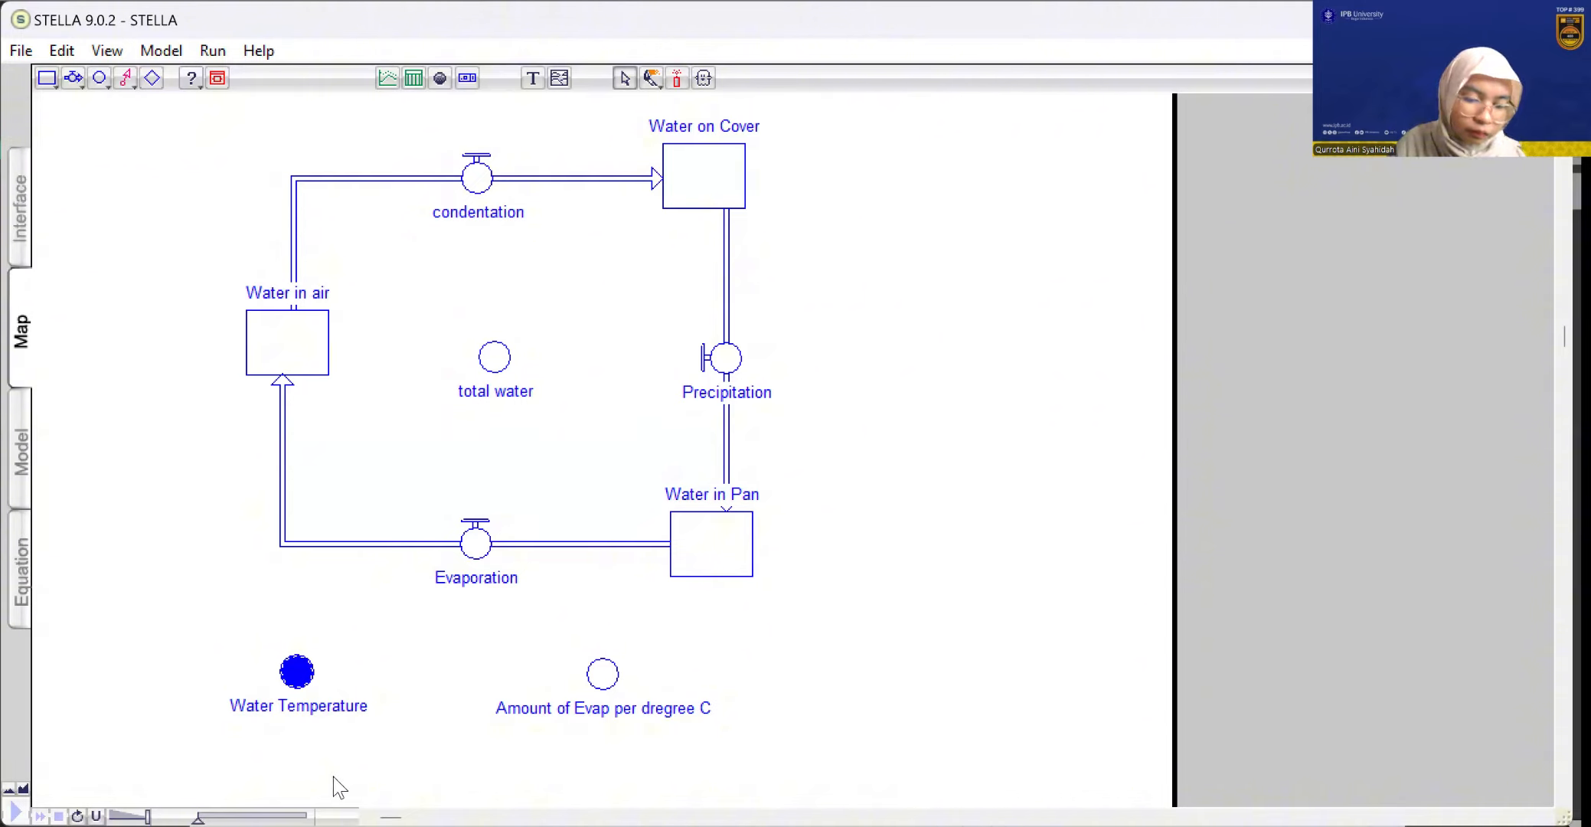
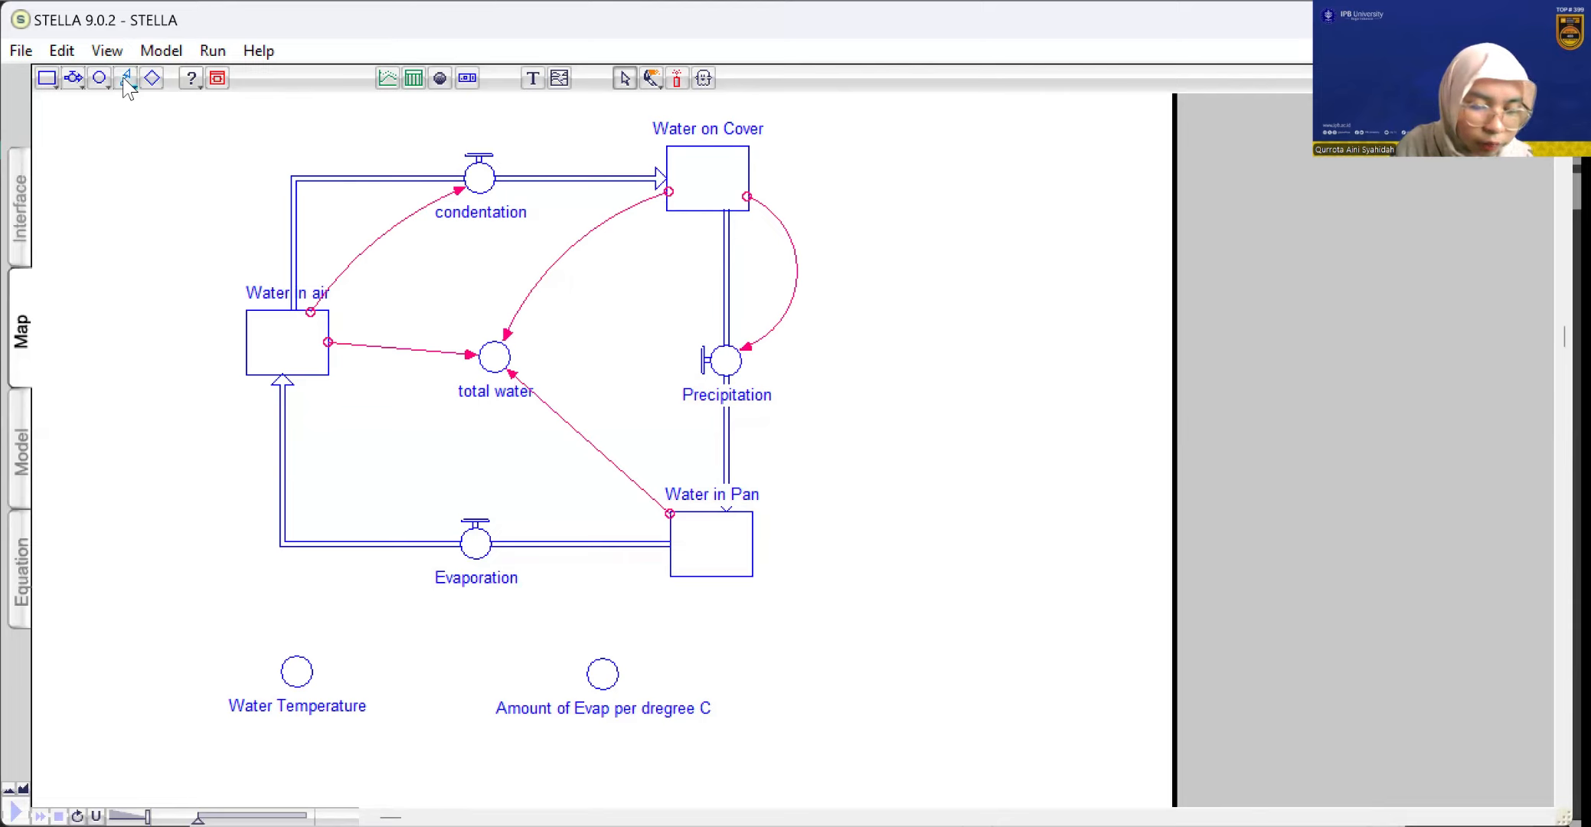
Connect the Water Temperature and Amount of Evap per dregree C converters to the Evaporation flow with action connectors
click(126, 80)
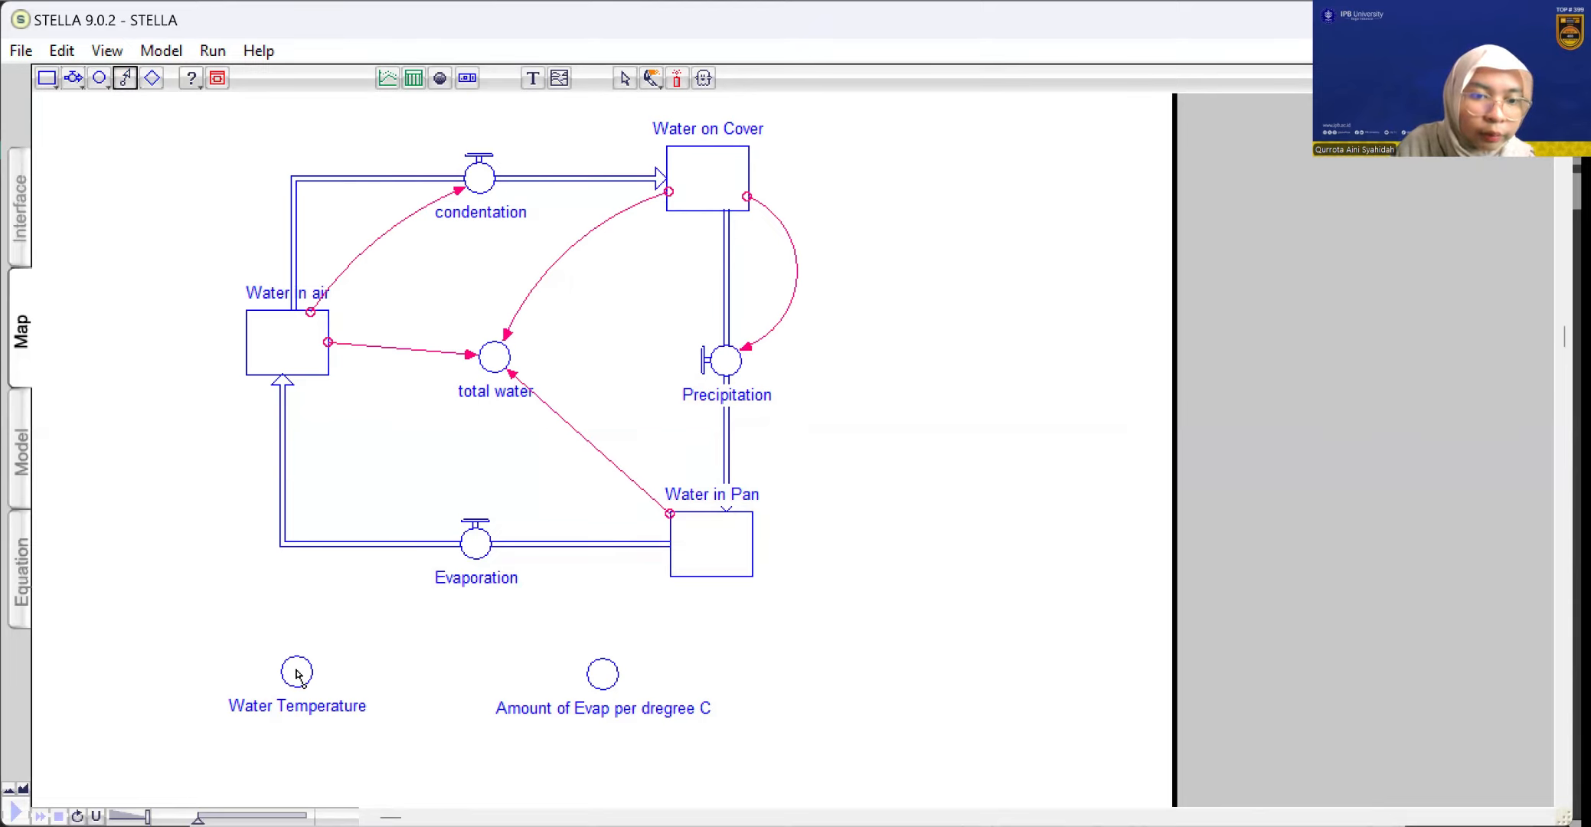
drag(452, 564, 474, 555)
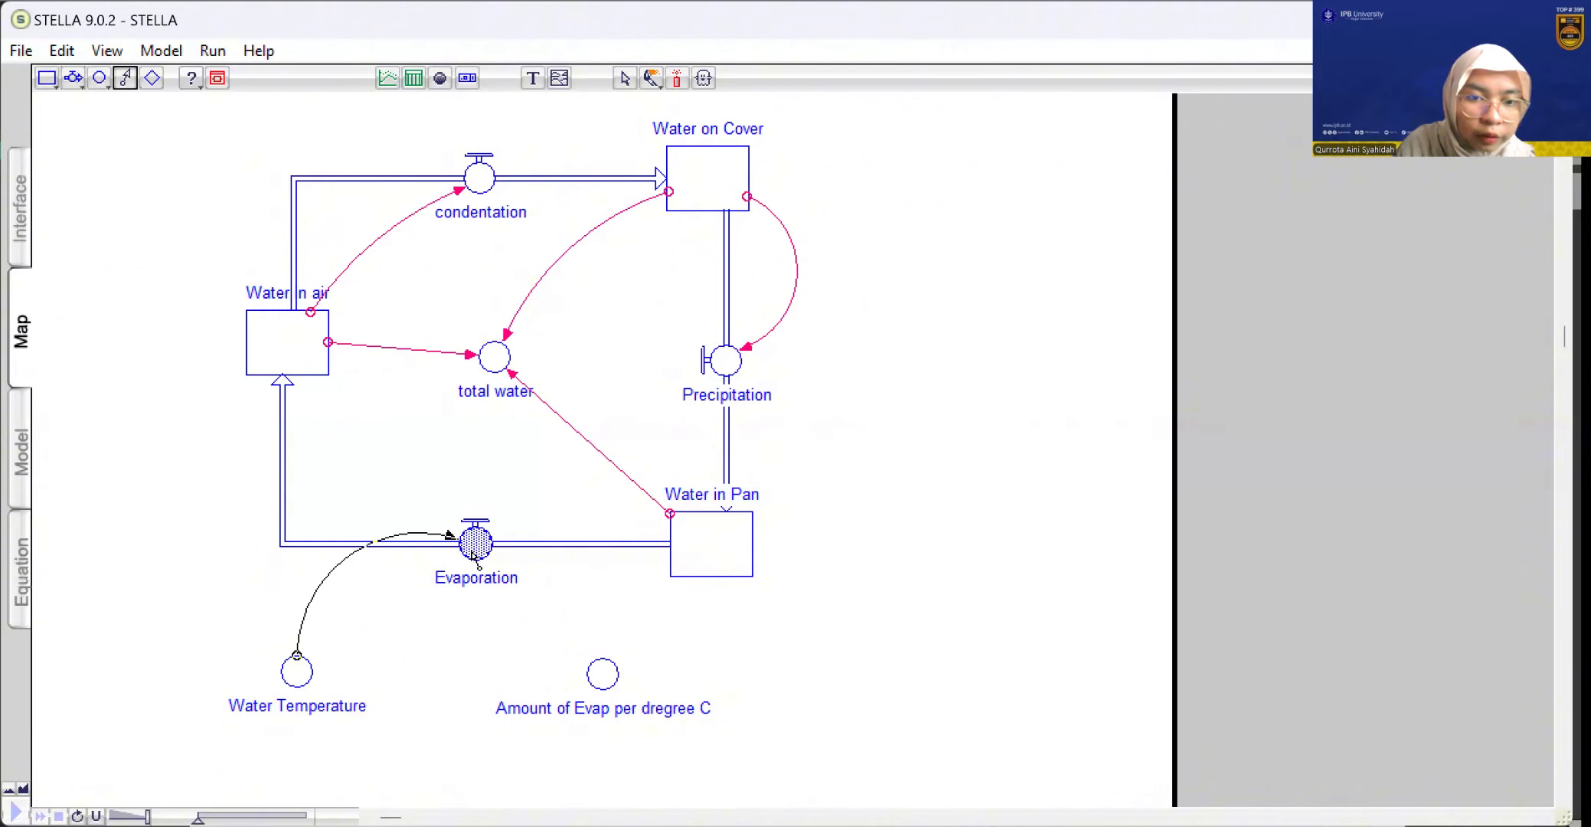
click(126, 77)
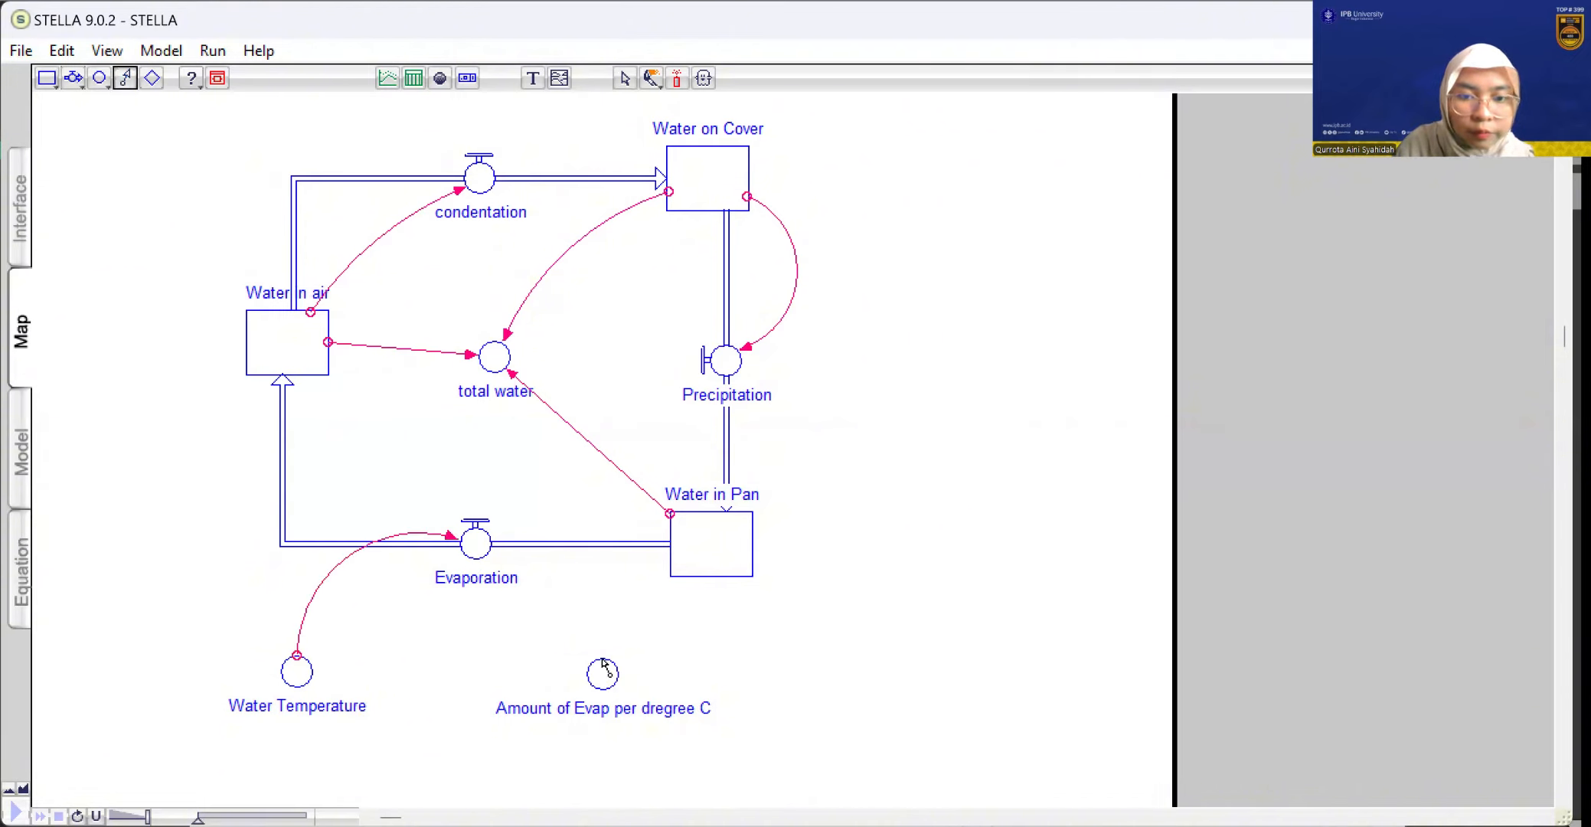
mouse_move(604, 666)
mouse_down()
mouse_move(534, 532)
mouse_move(496, 545)
mouse_up()
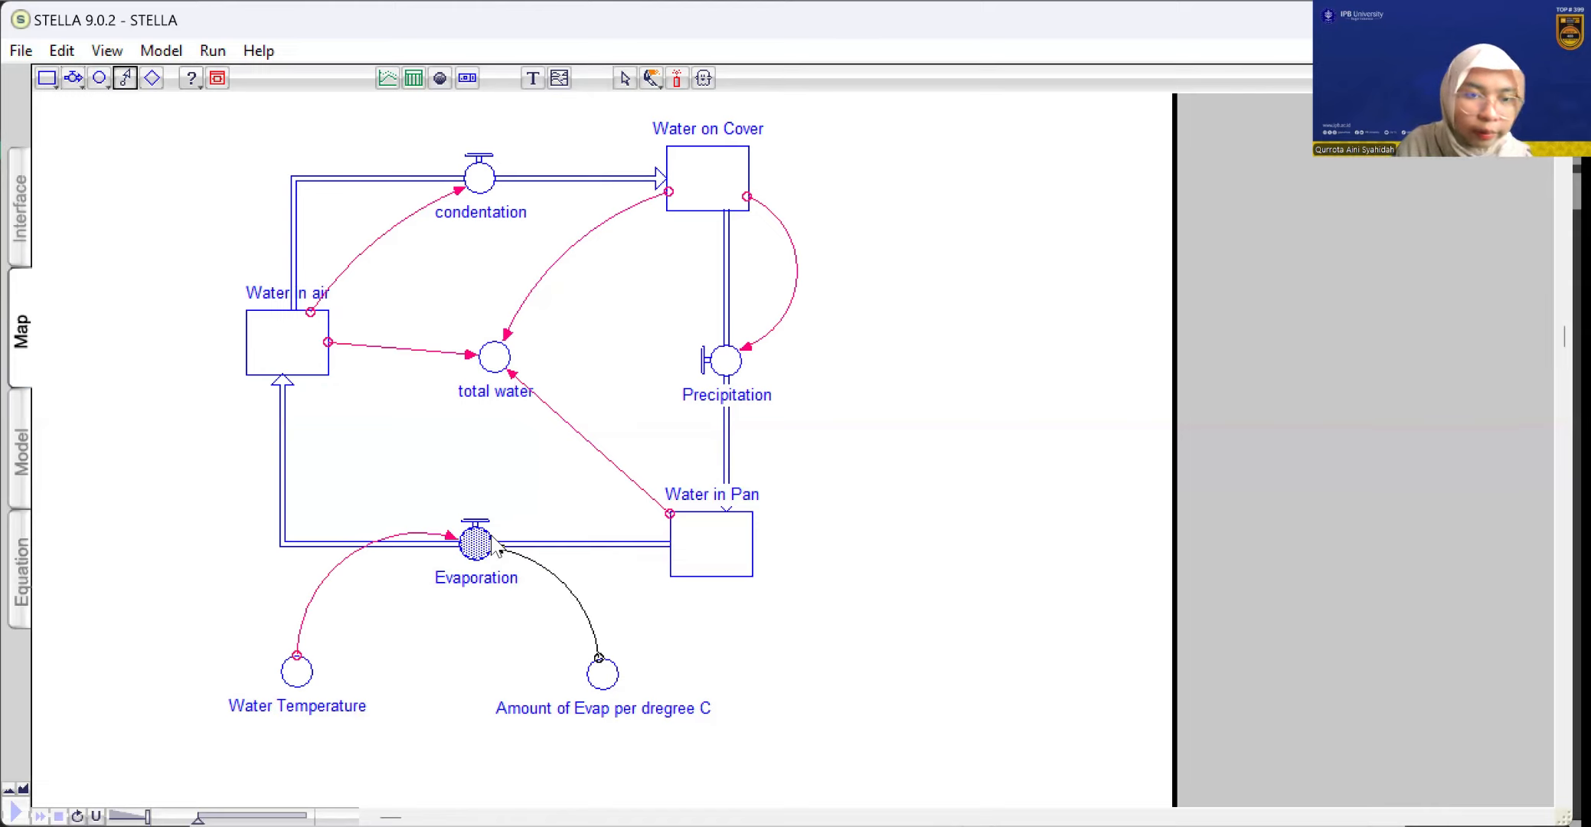
drag(492, 537, 493, 538)
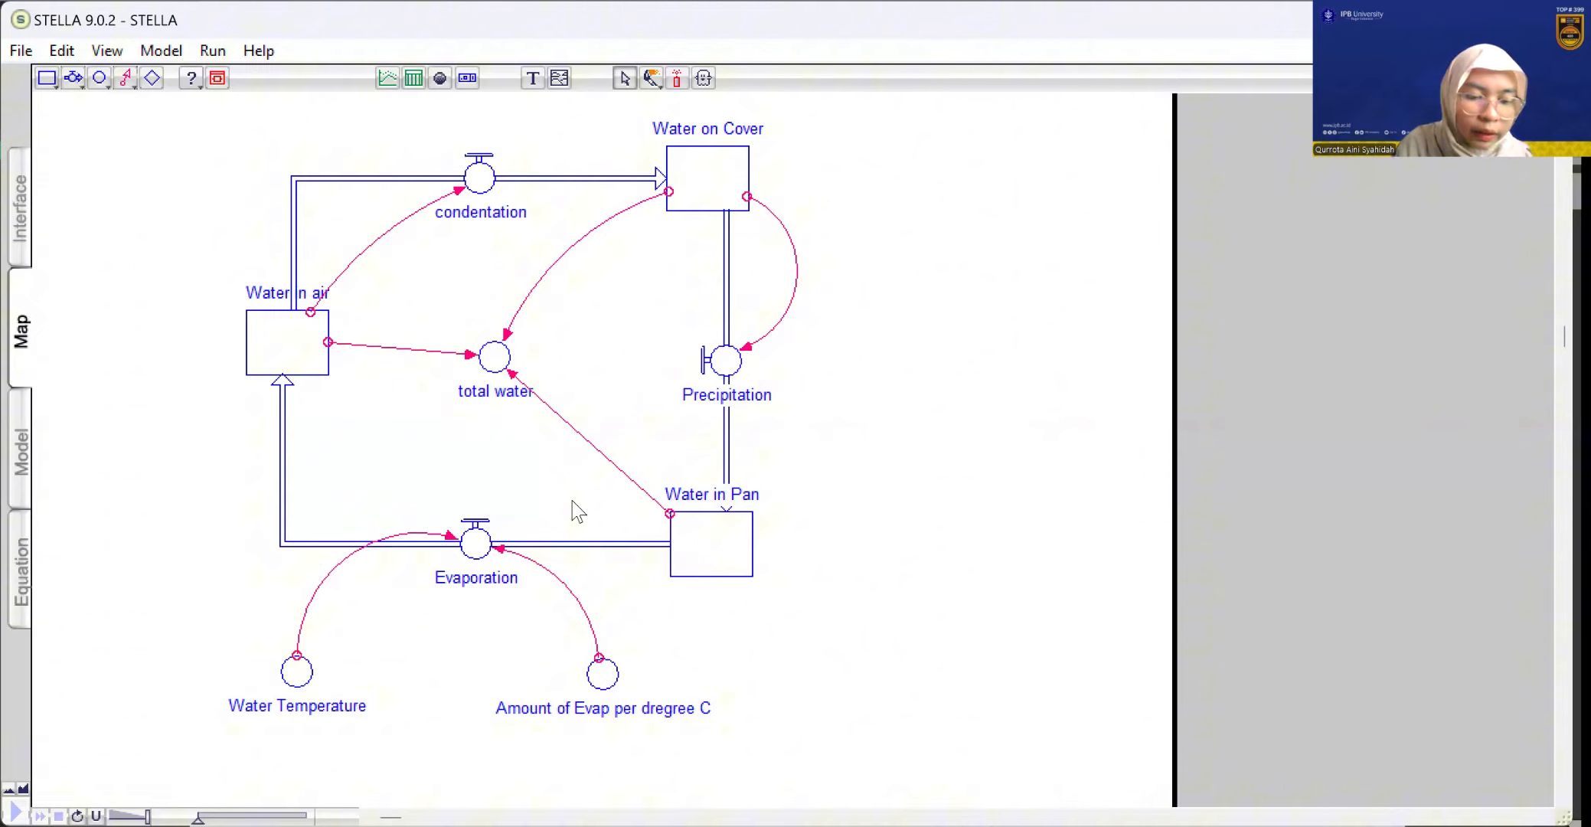
Switch to the model view and set the initial value of the Water in Pan stock to 100
click(22, 452)
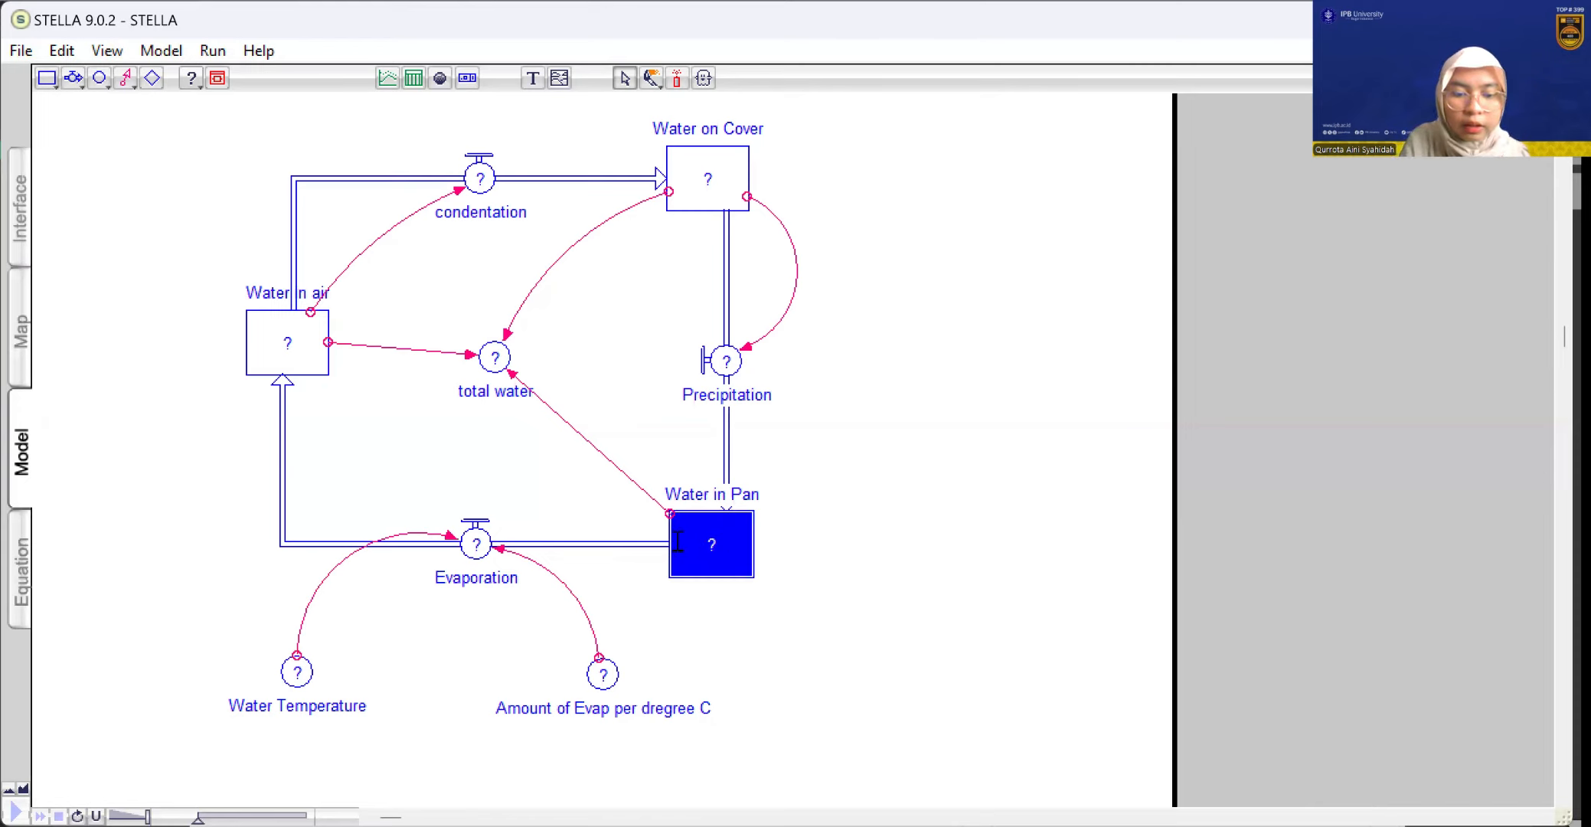
double_click(678, 542)
text(100)
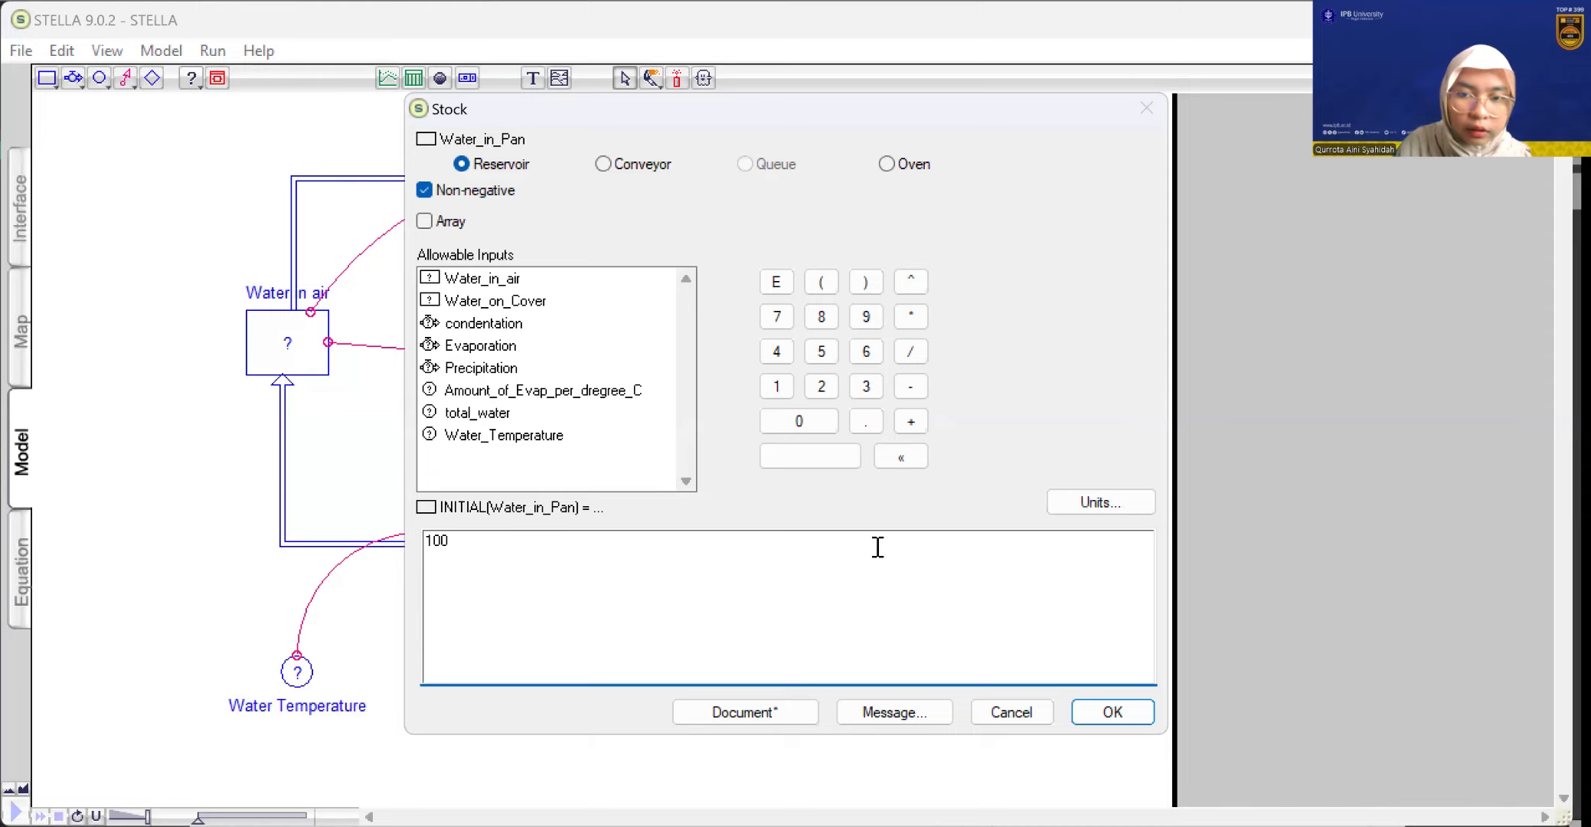
click(1085, 707)
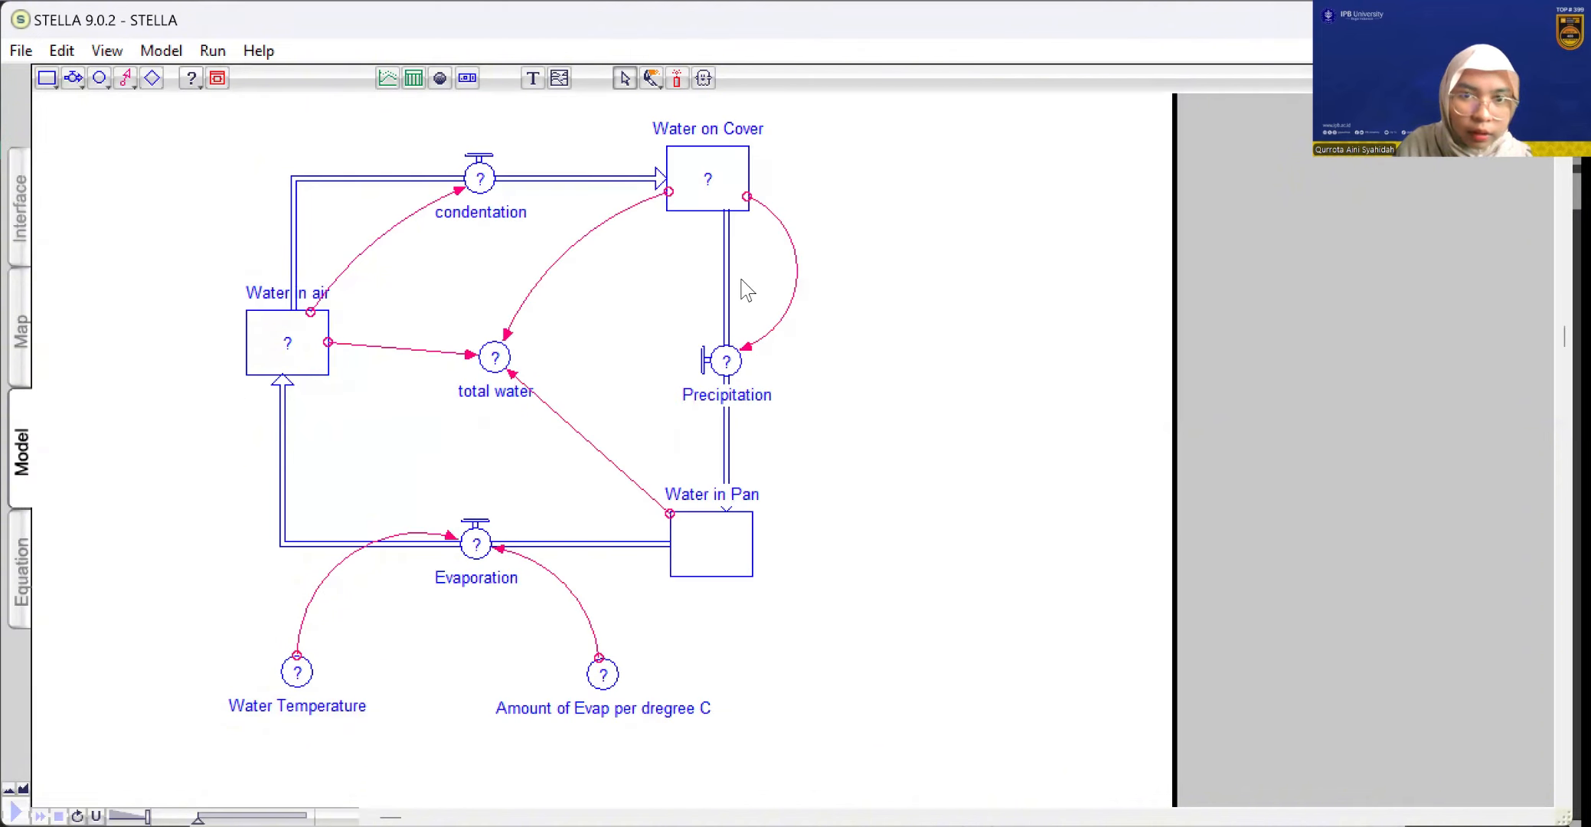
Set the initial values of the Water on Cover and Water in air stocks to 0
scroll(727, 287, up, 3)
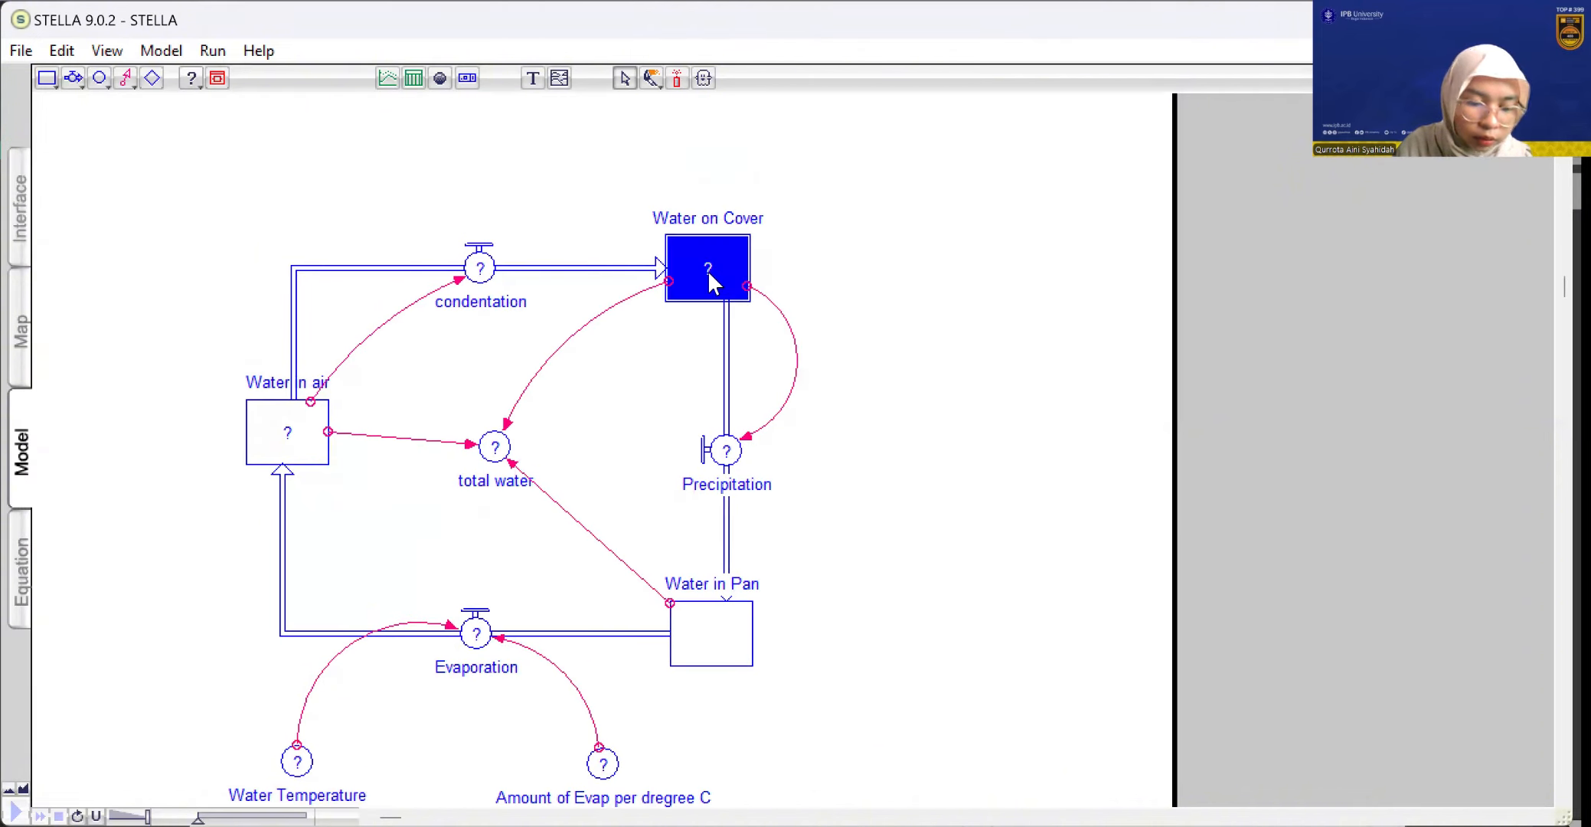
double_click(708, 269)
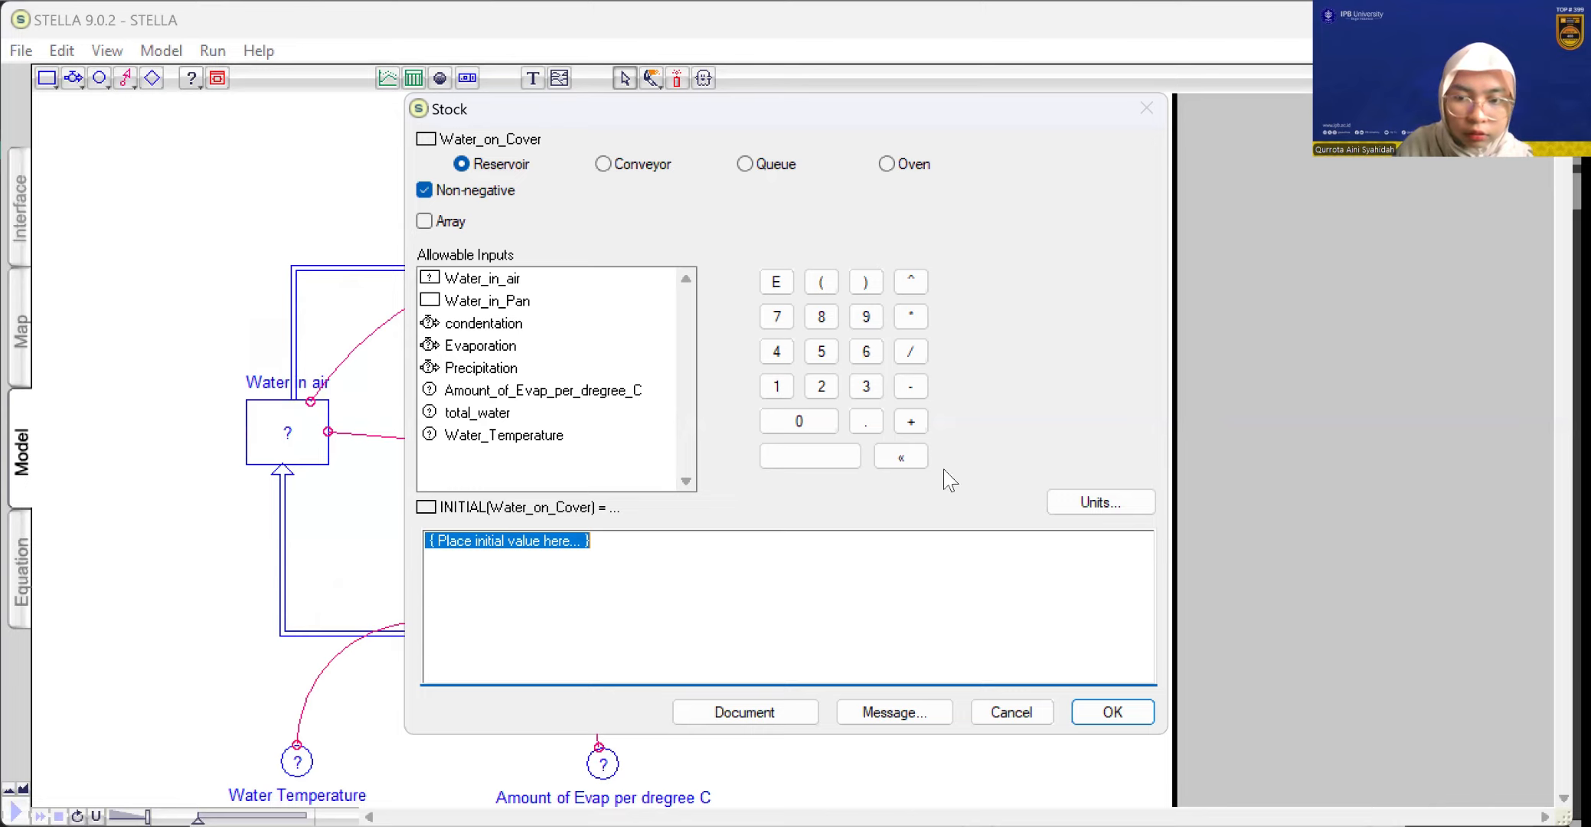
text(0)
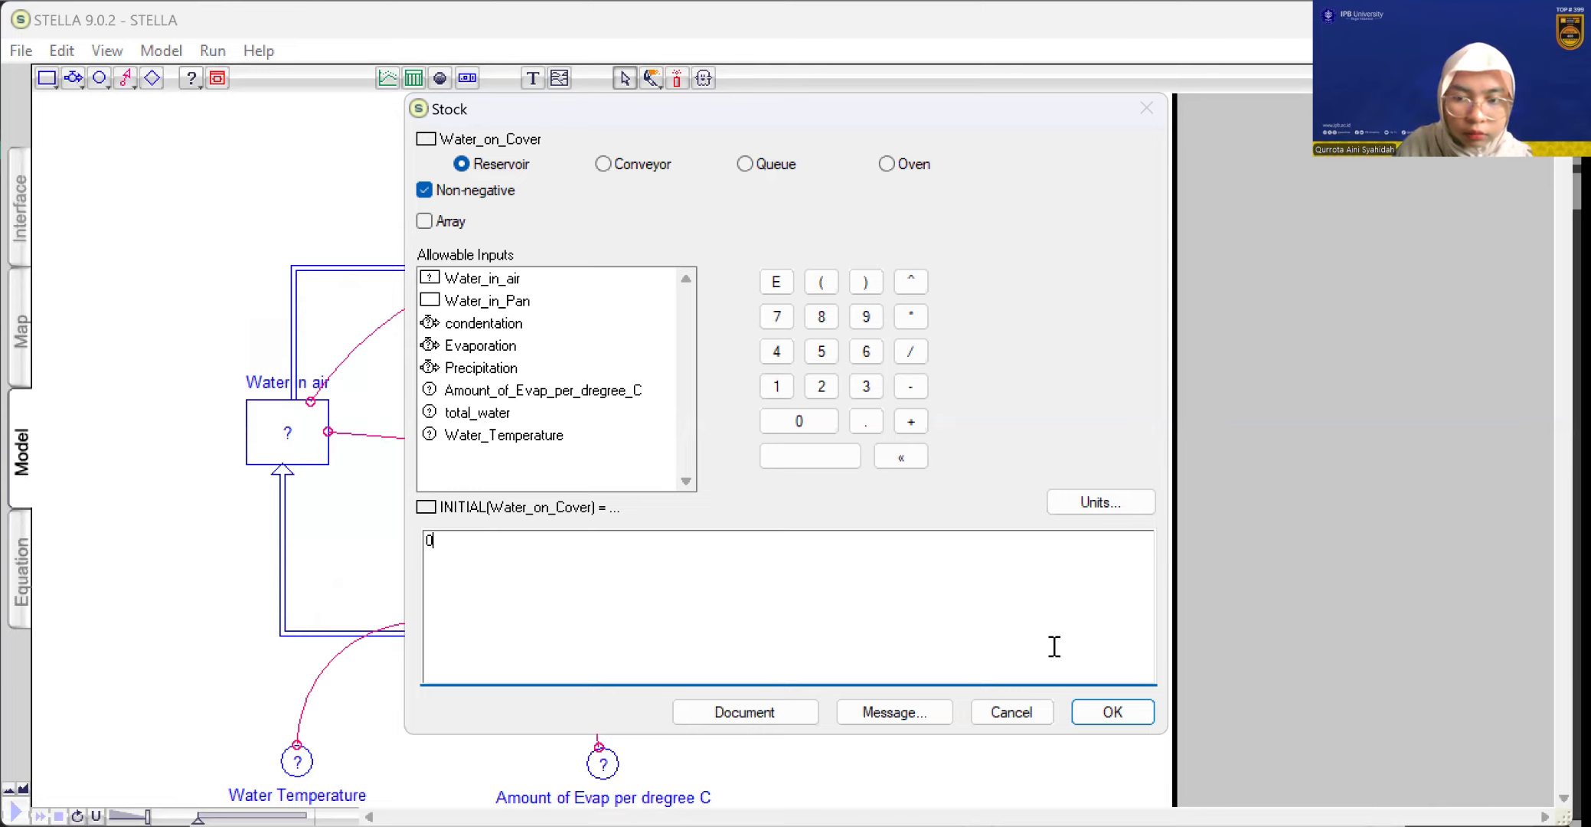
click(1090, 715)
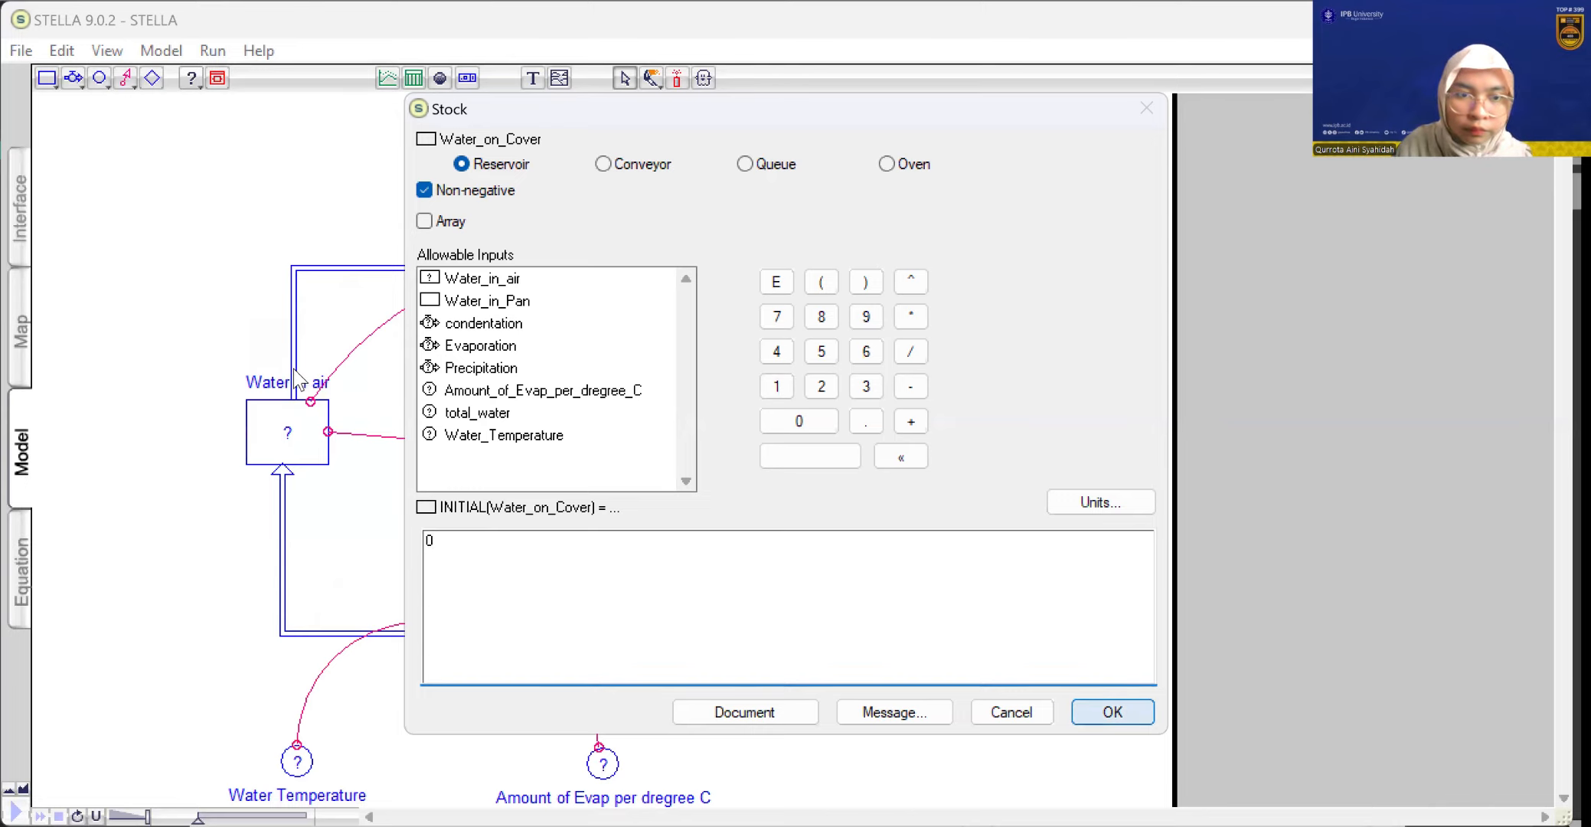
double_click(288, 423)
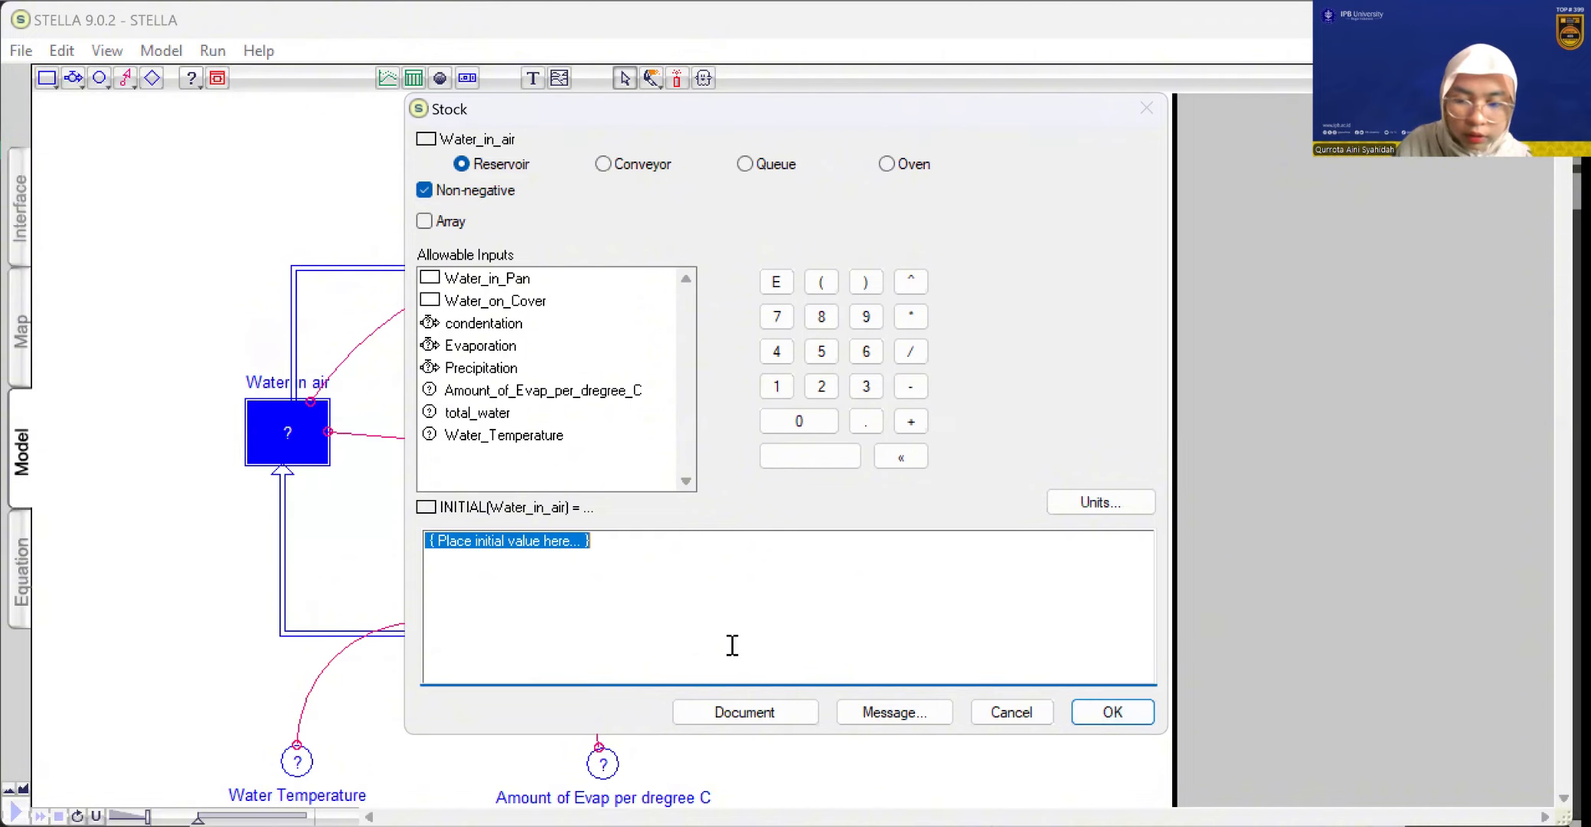
text(0)
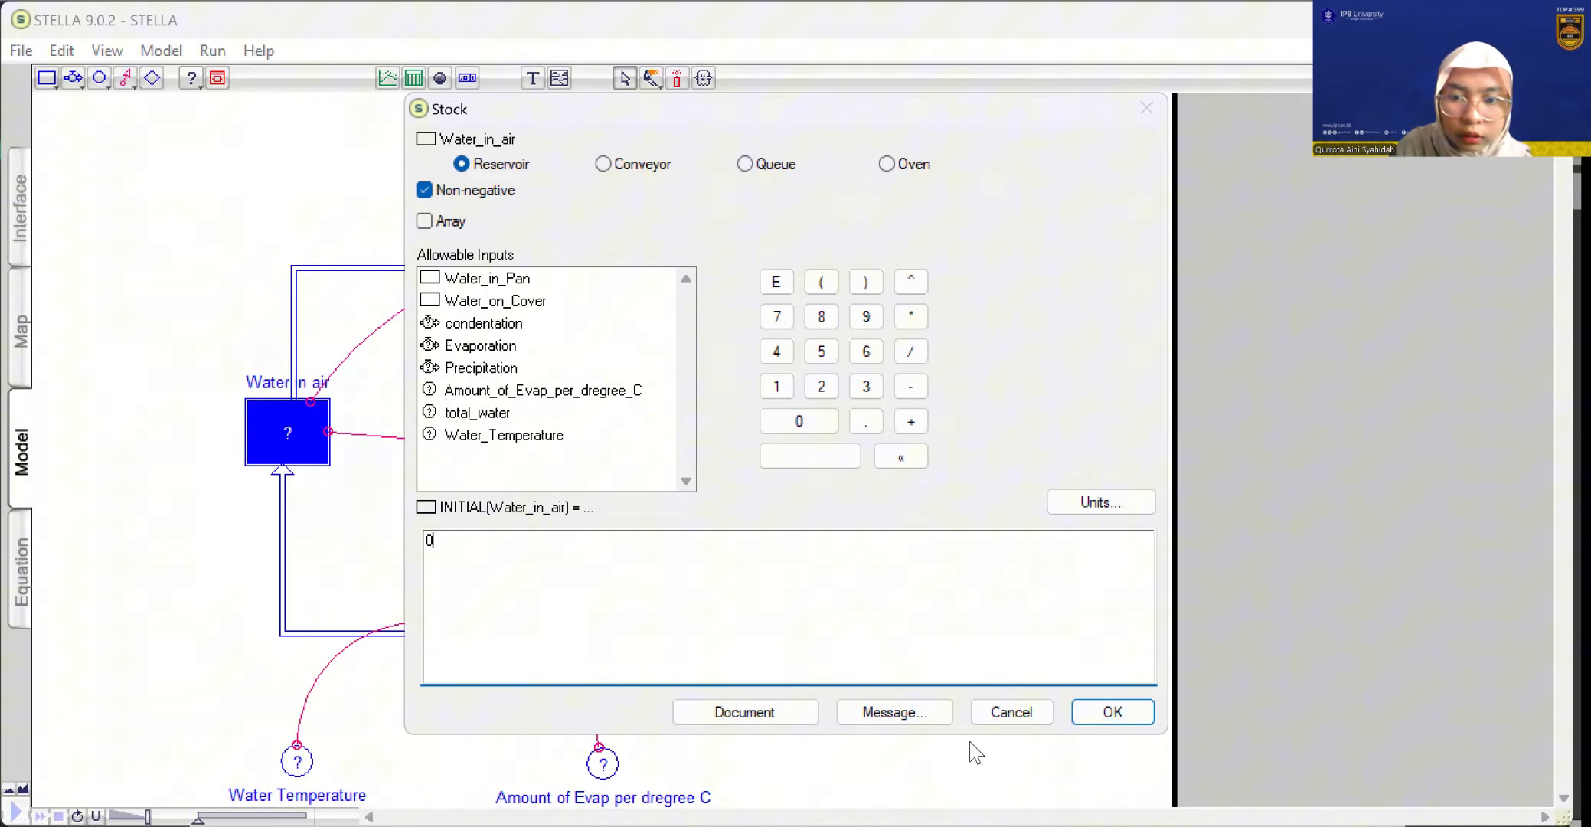
click(1111, 714)
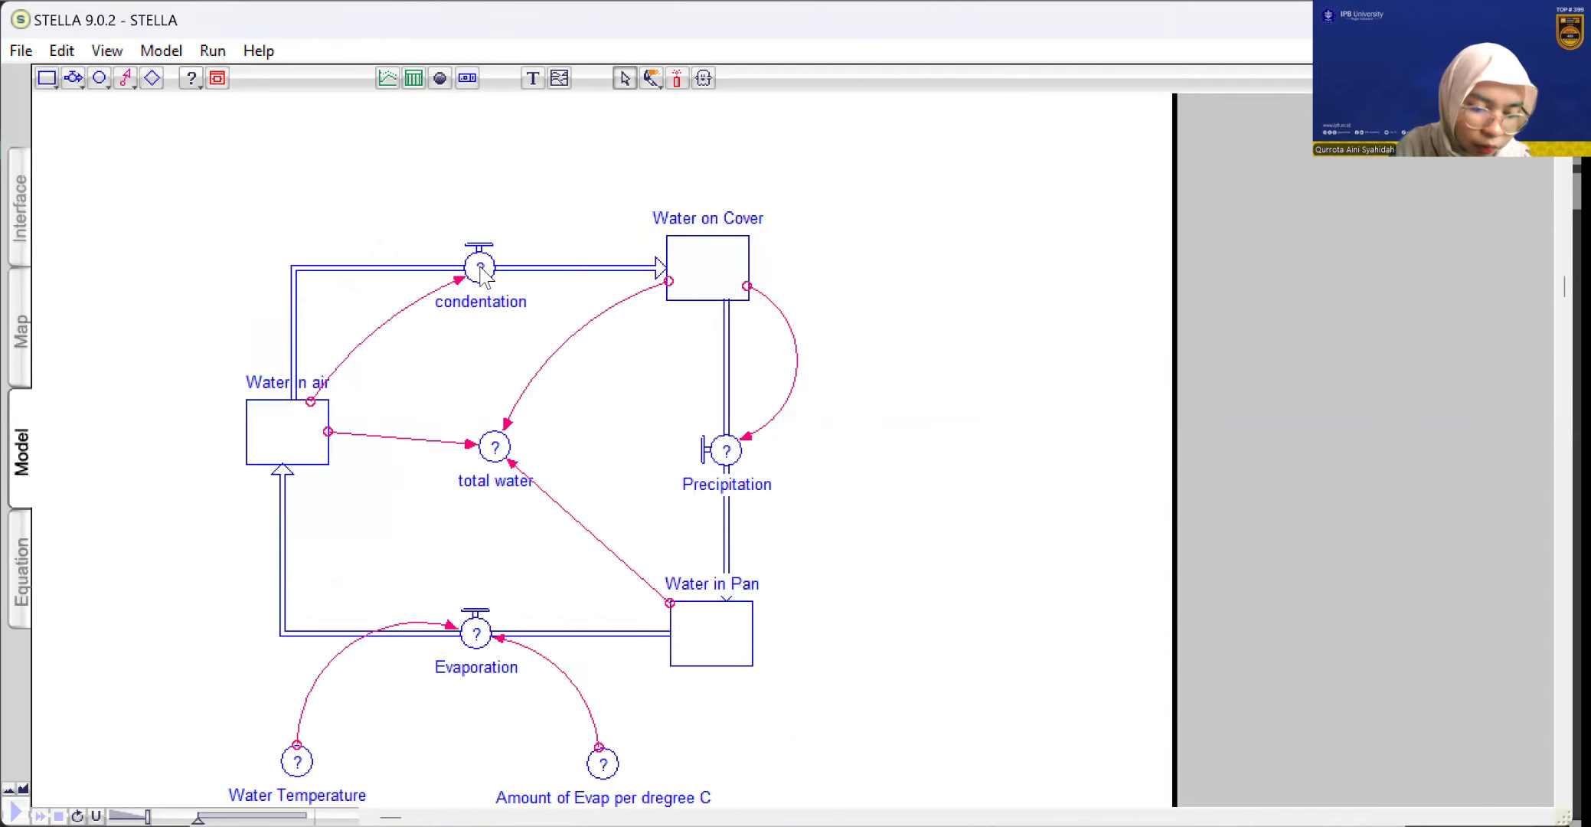
Define the condentation flow's equation as 0.5*Water_in_air
double_click(546, 303)
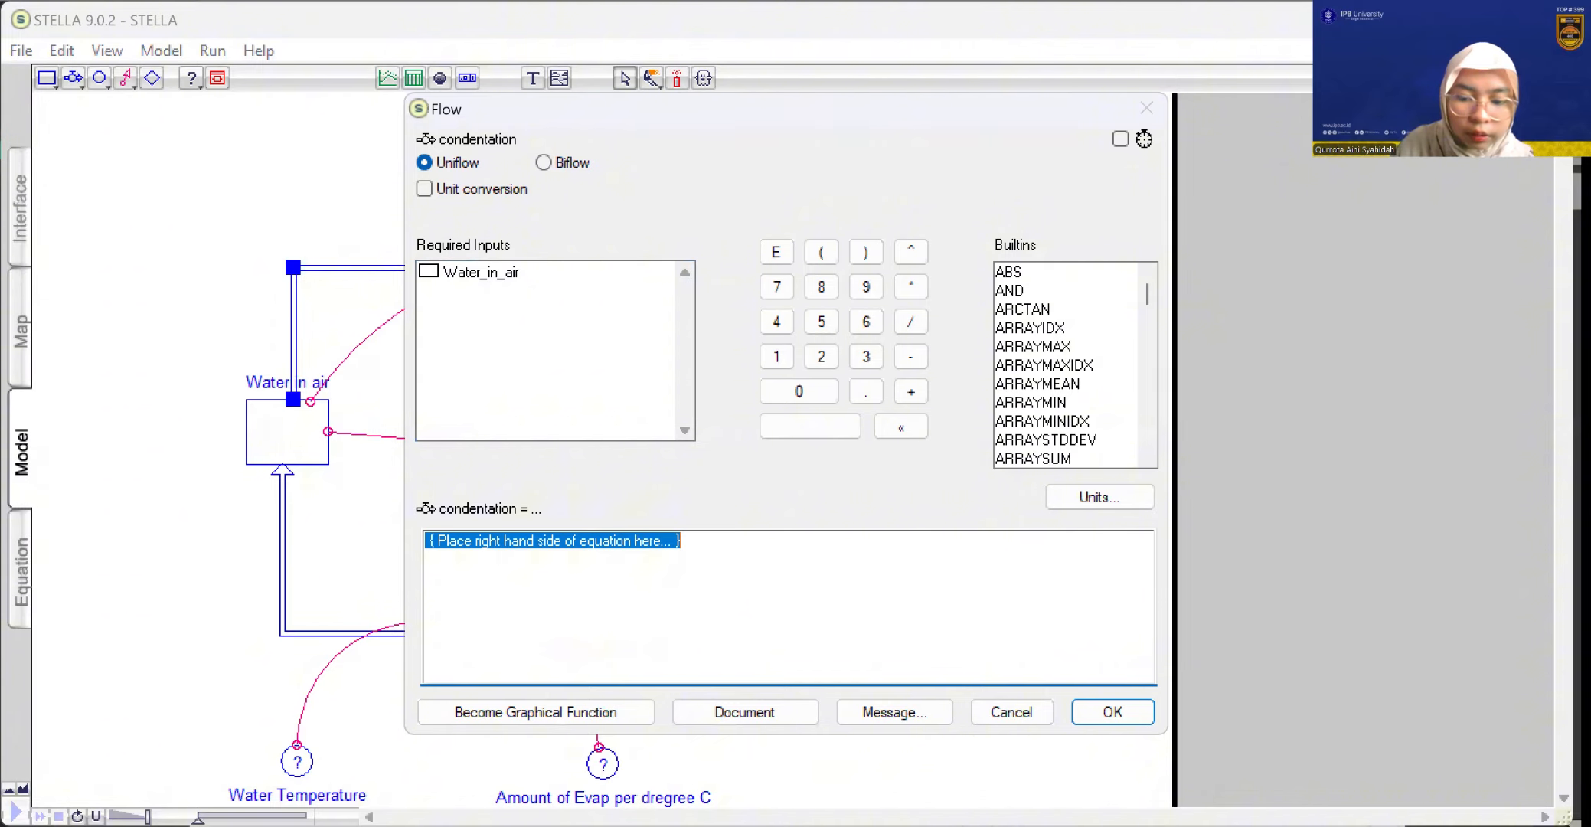
text(0.5)
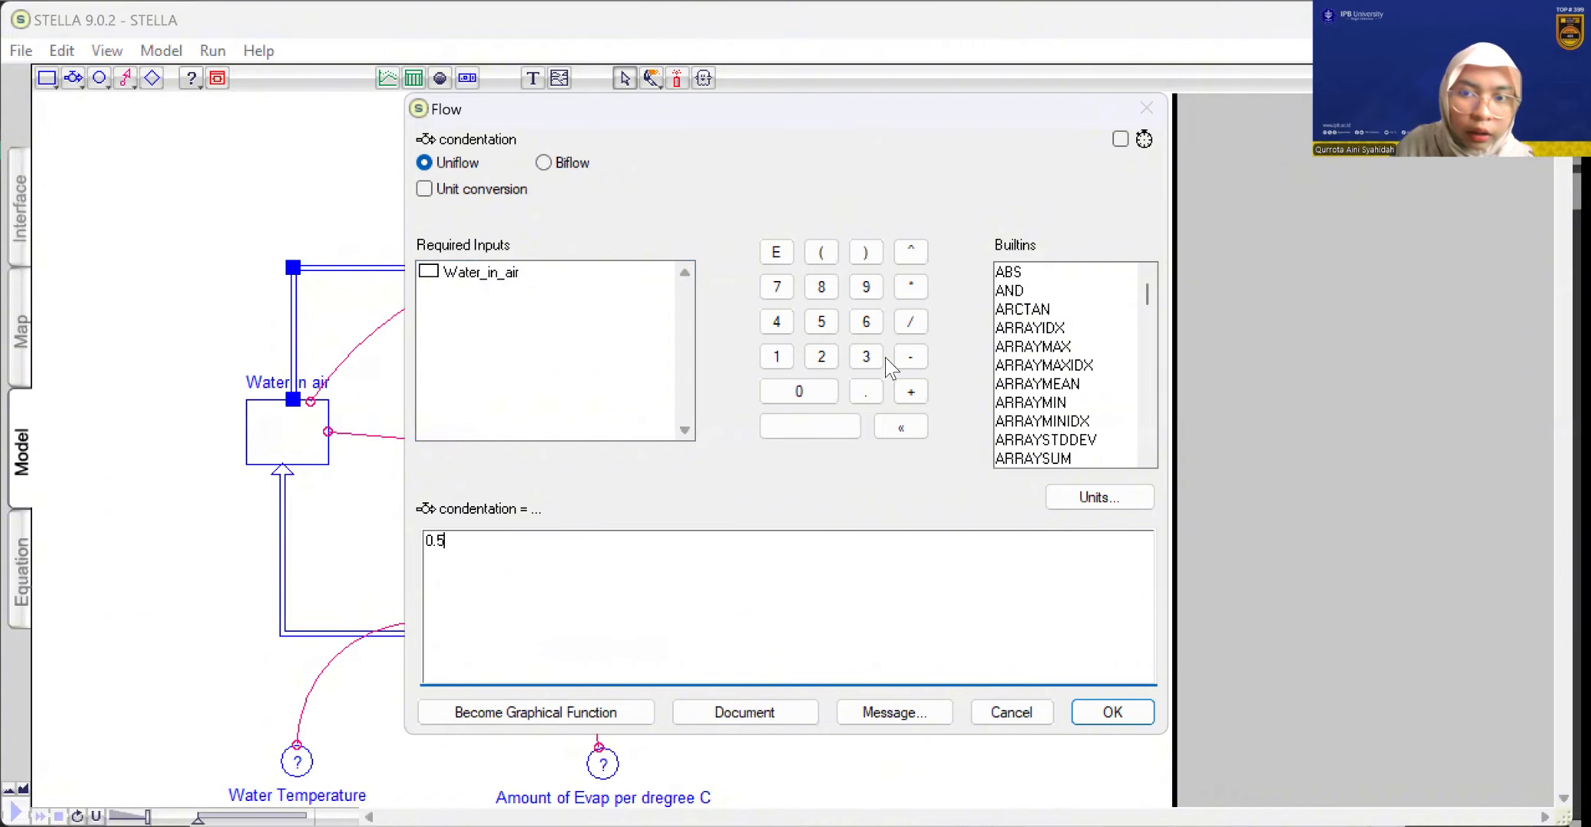
click(910, 286)
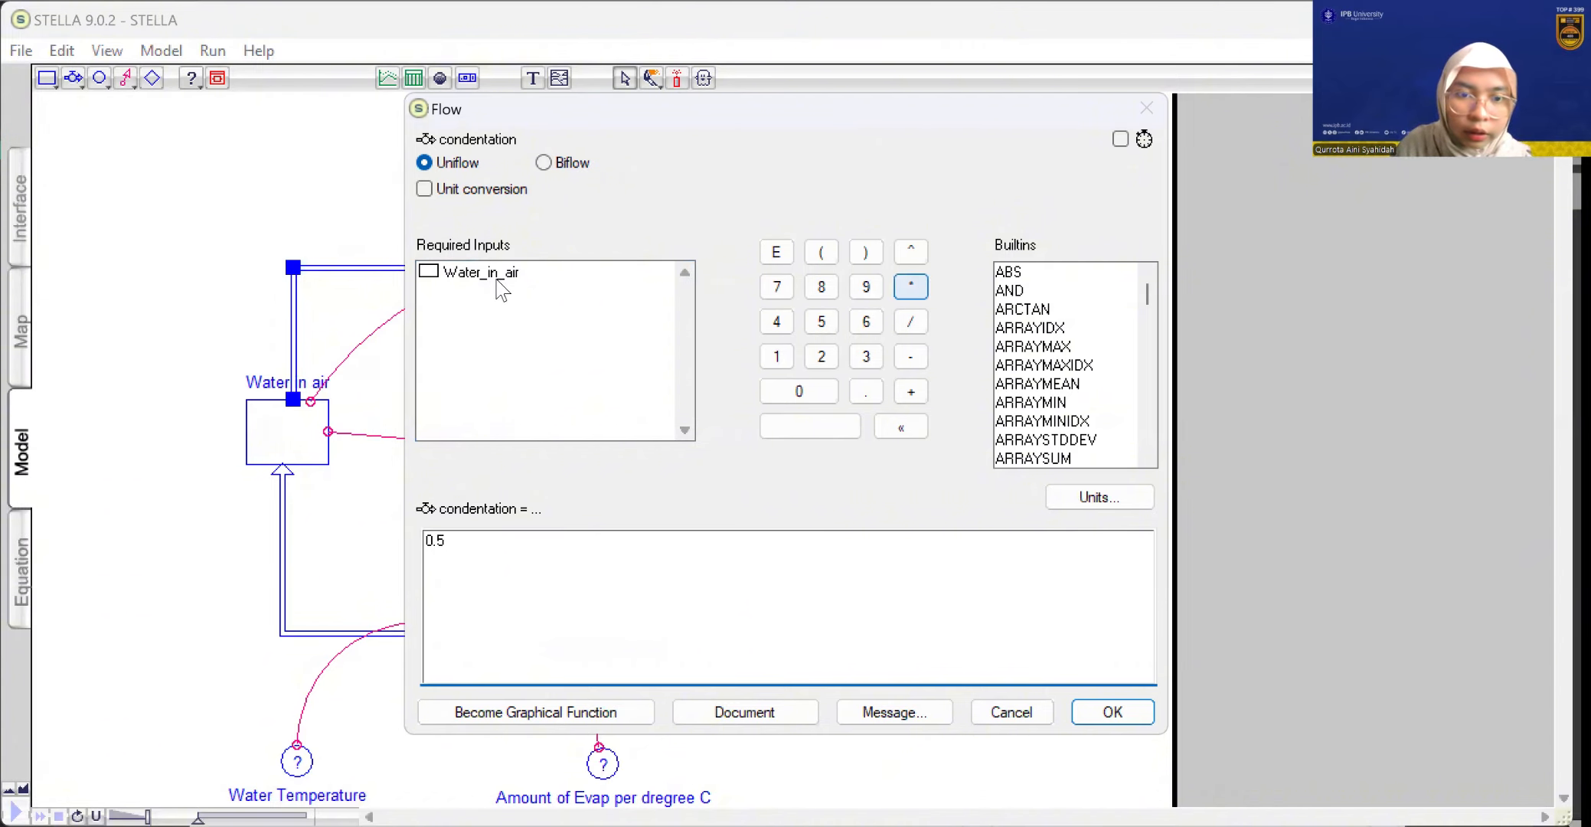
click(496, 282)
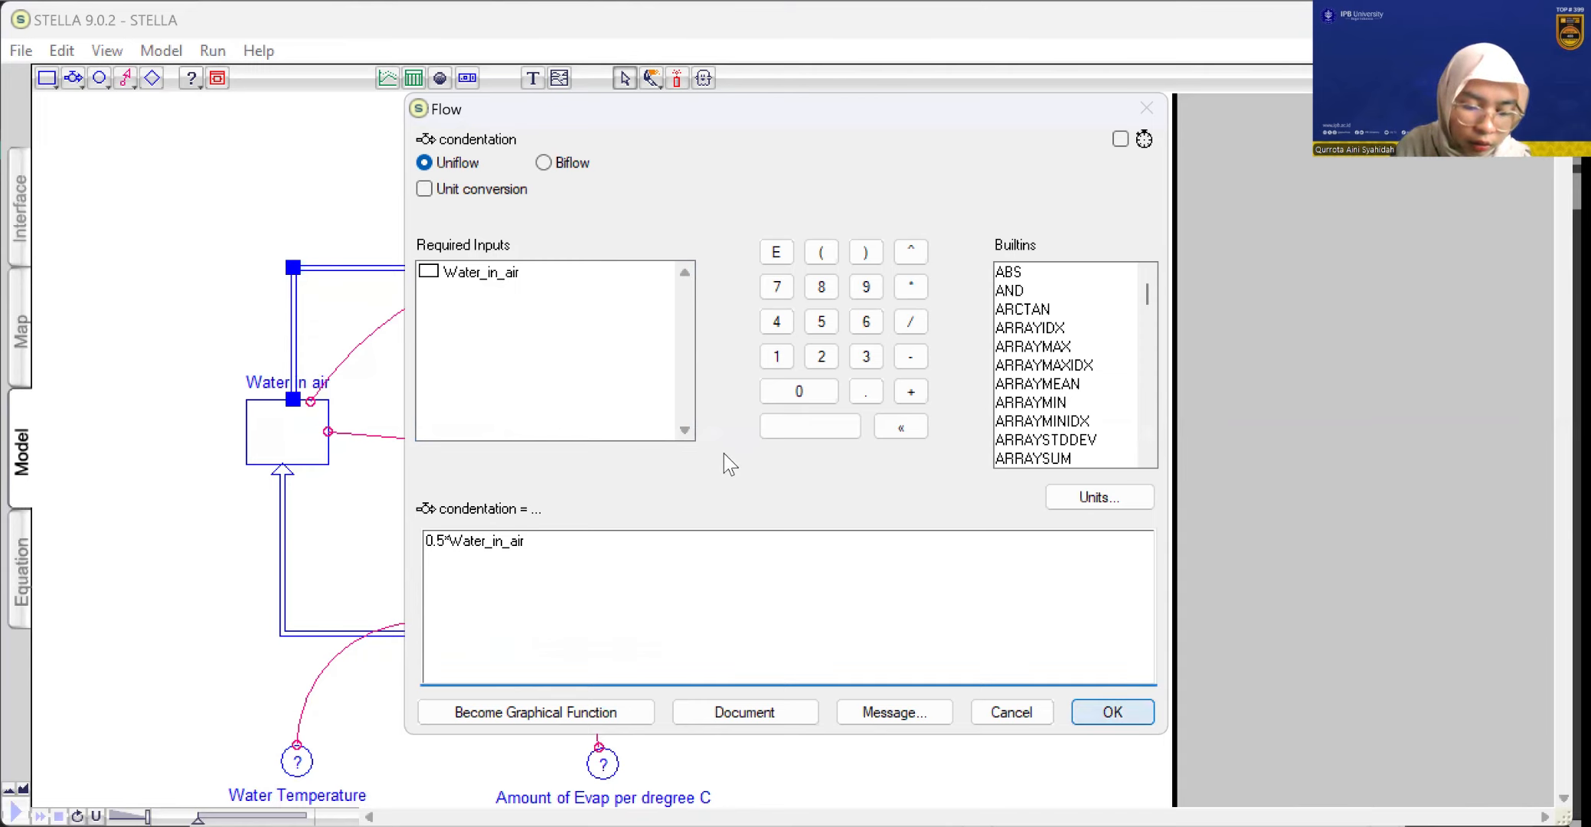
key(Return)
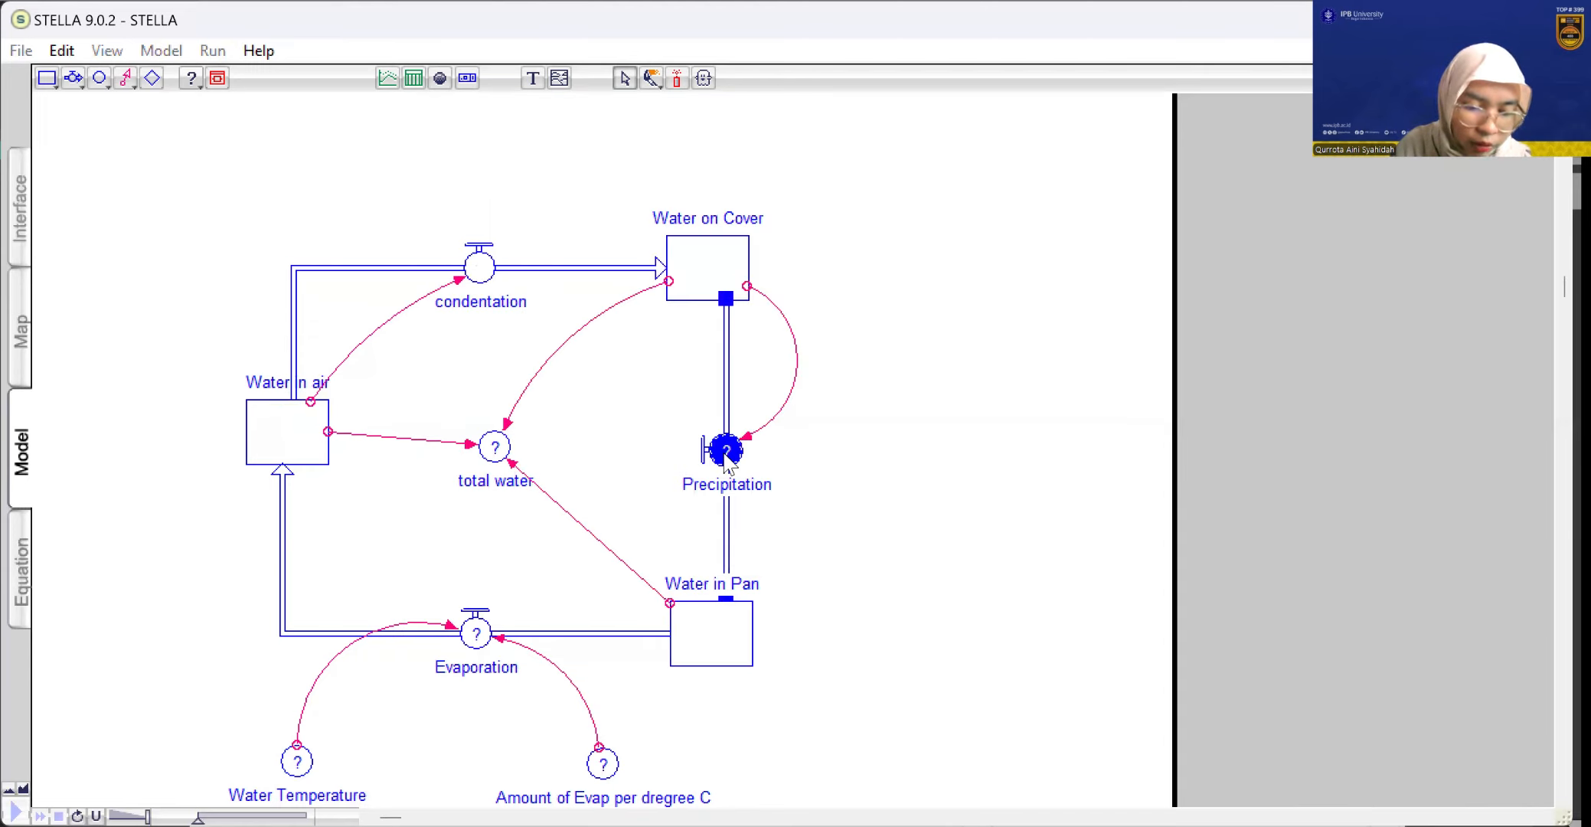
Define the Precipitation flow's equation as 0.5*Water_on_Cover
double_click(725, 452)
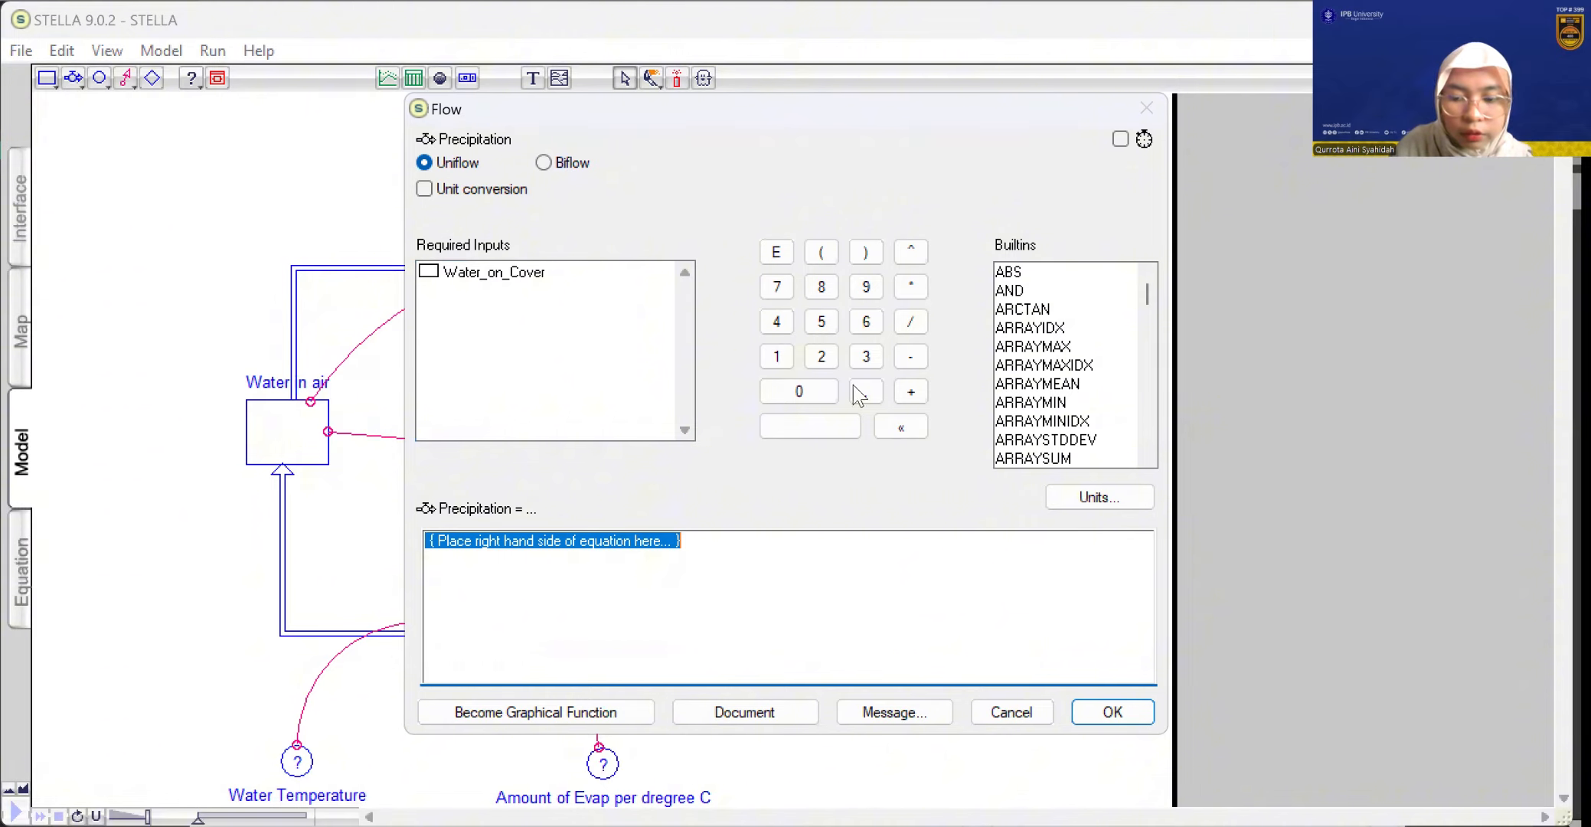
click(798, 391)
click(866, 391)
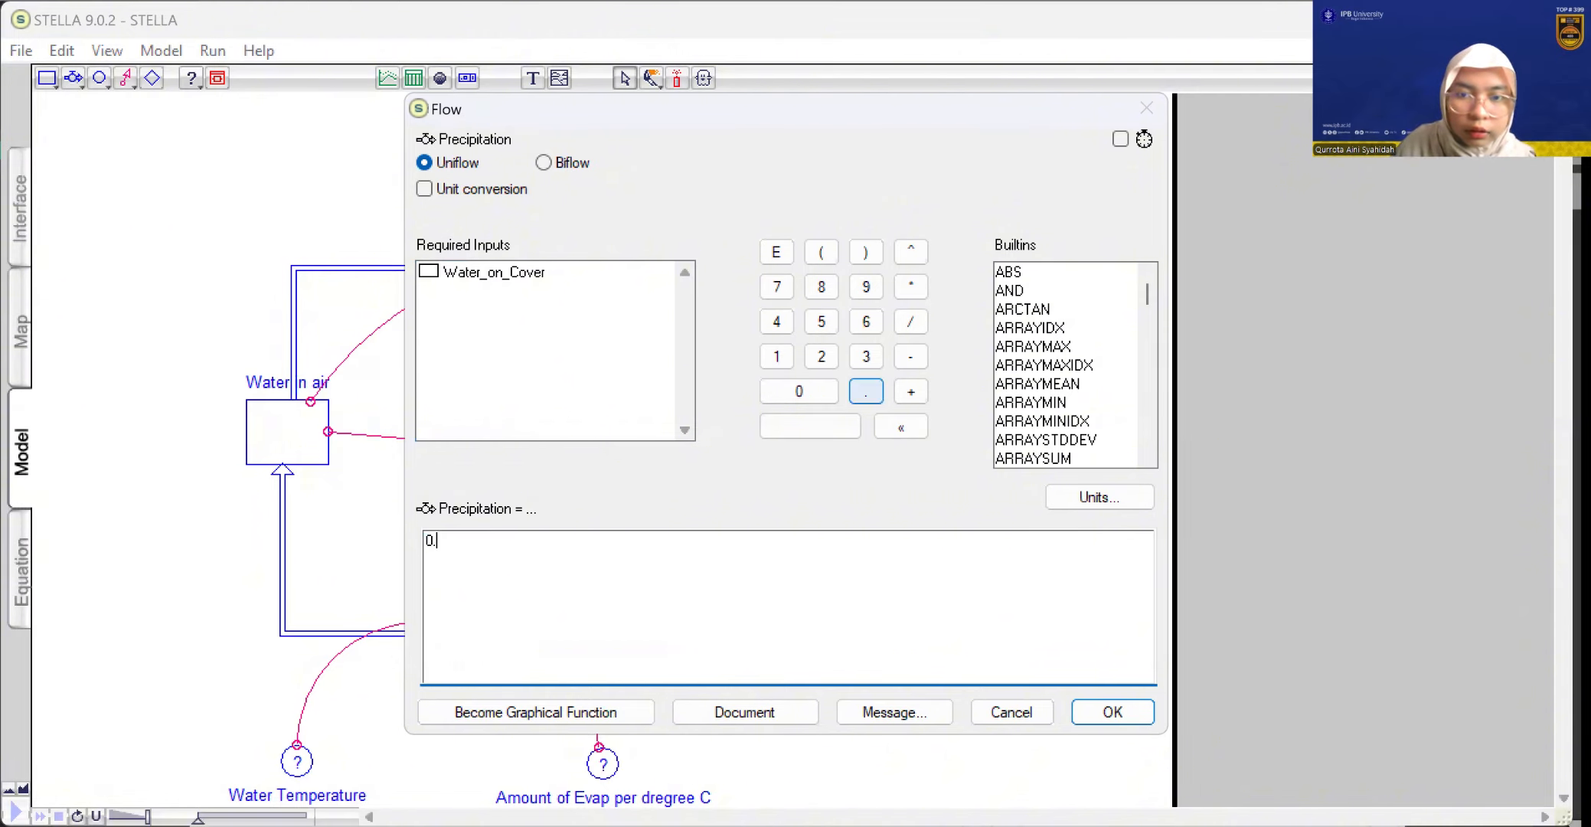
text(5)
click(911, 287)
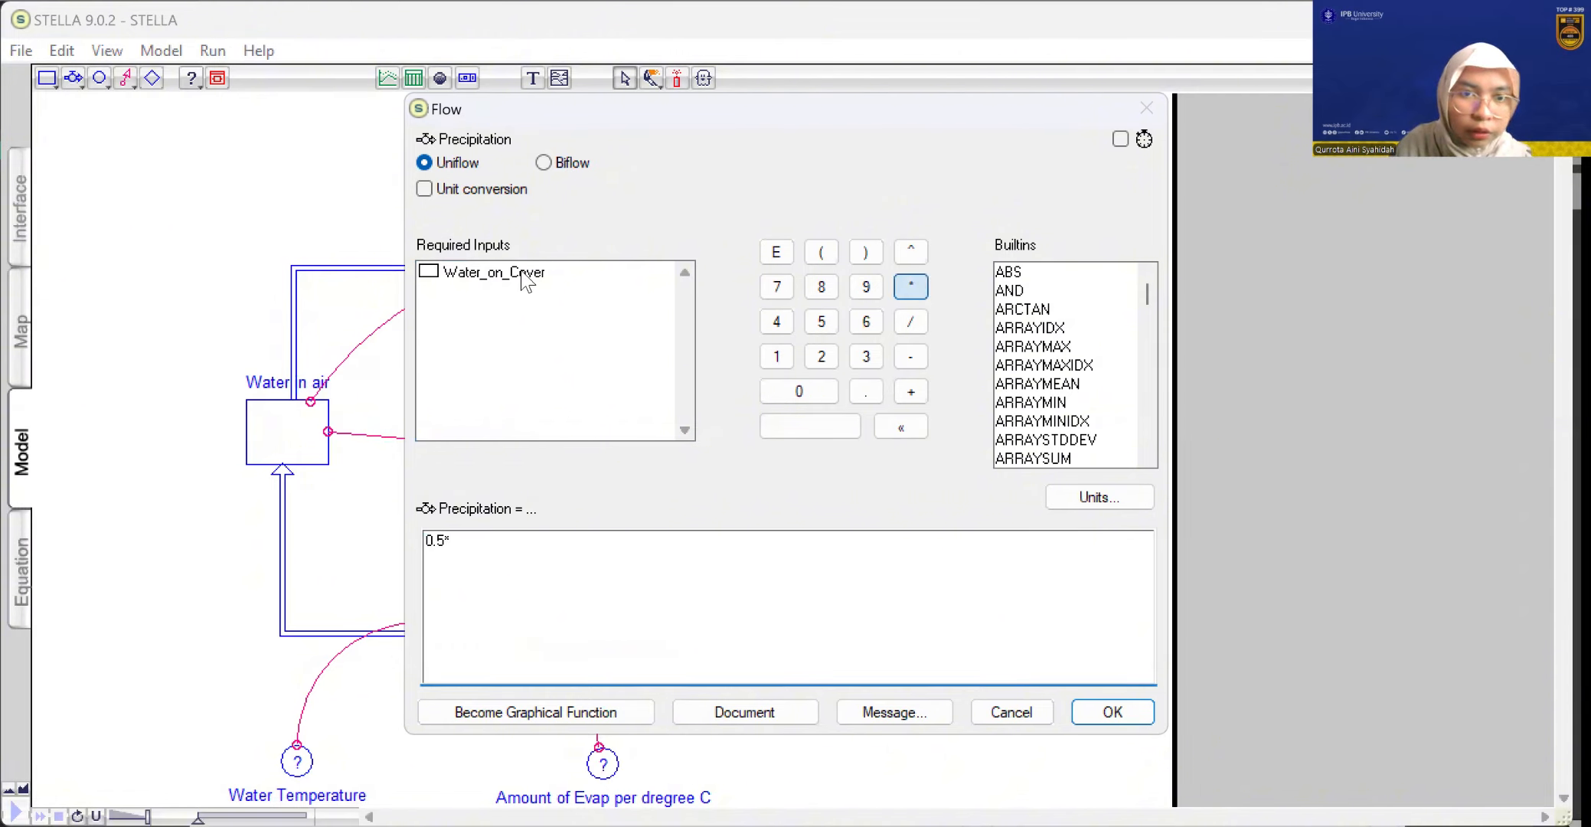
click(525, 281)
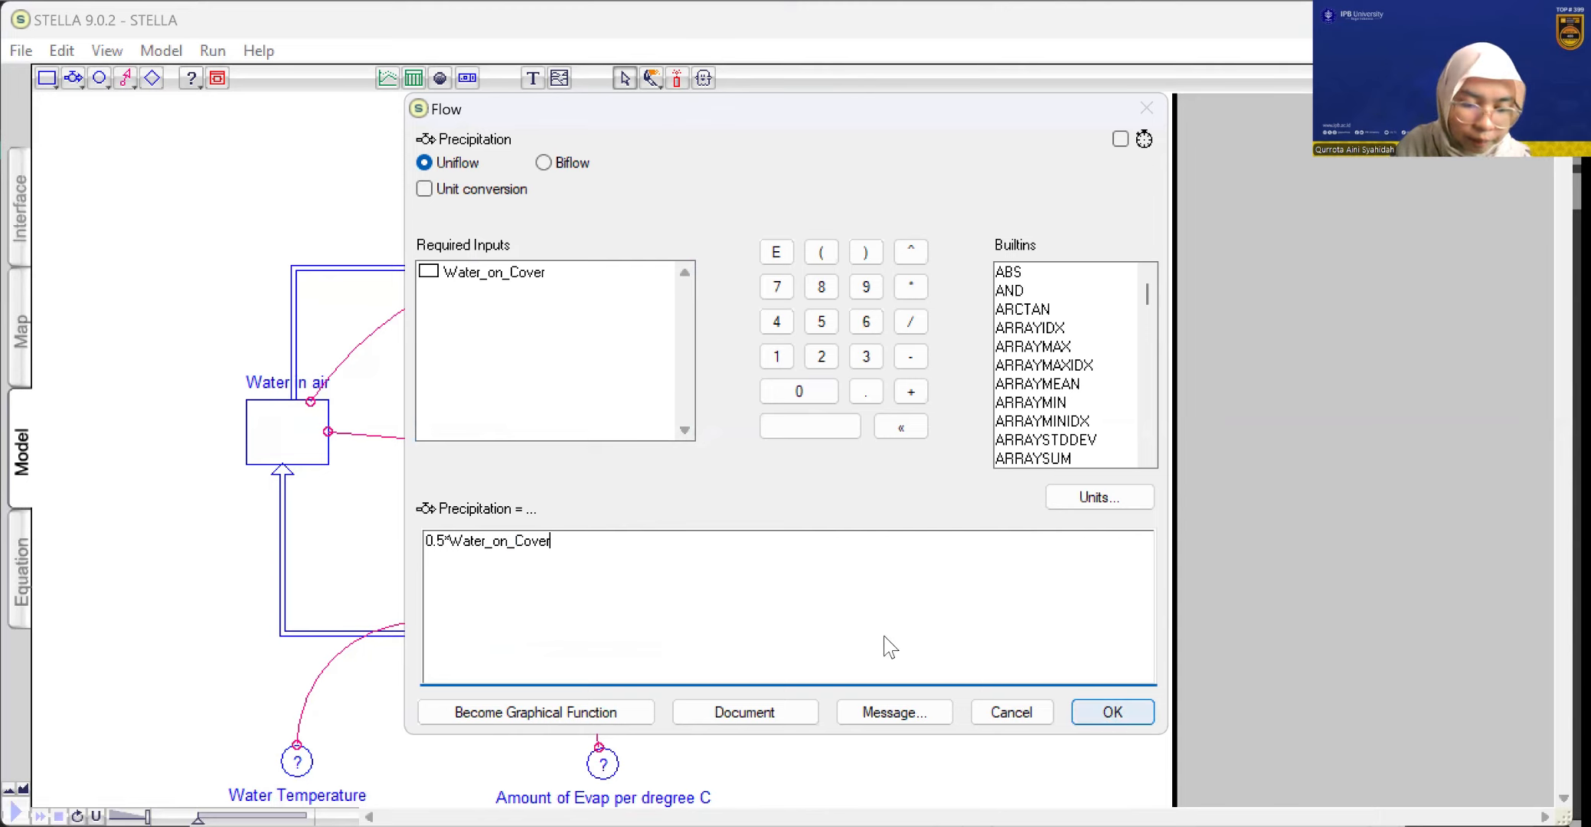
key(Return)
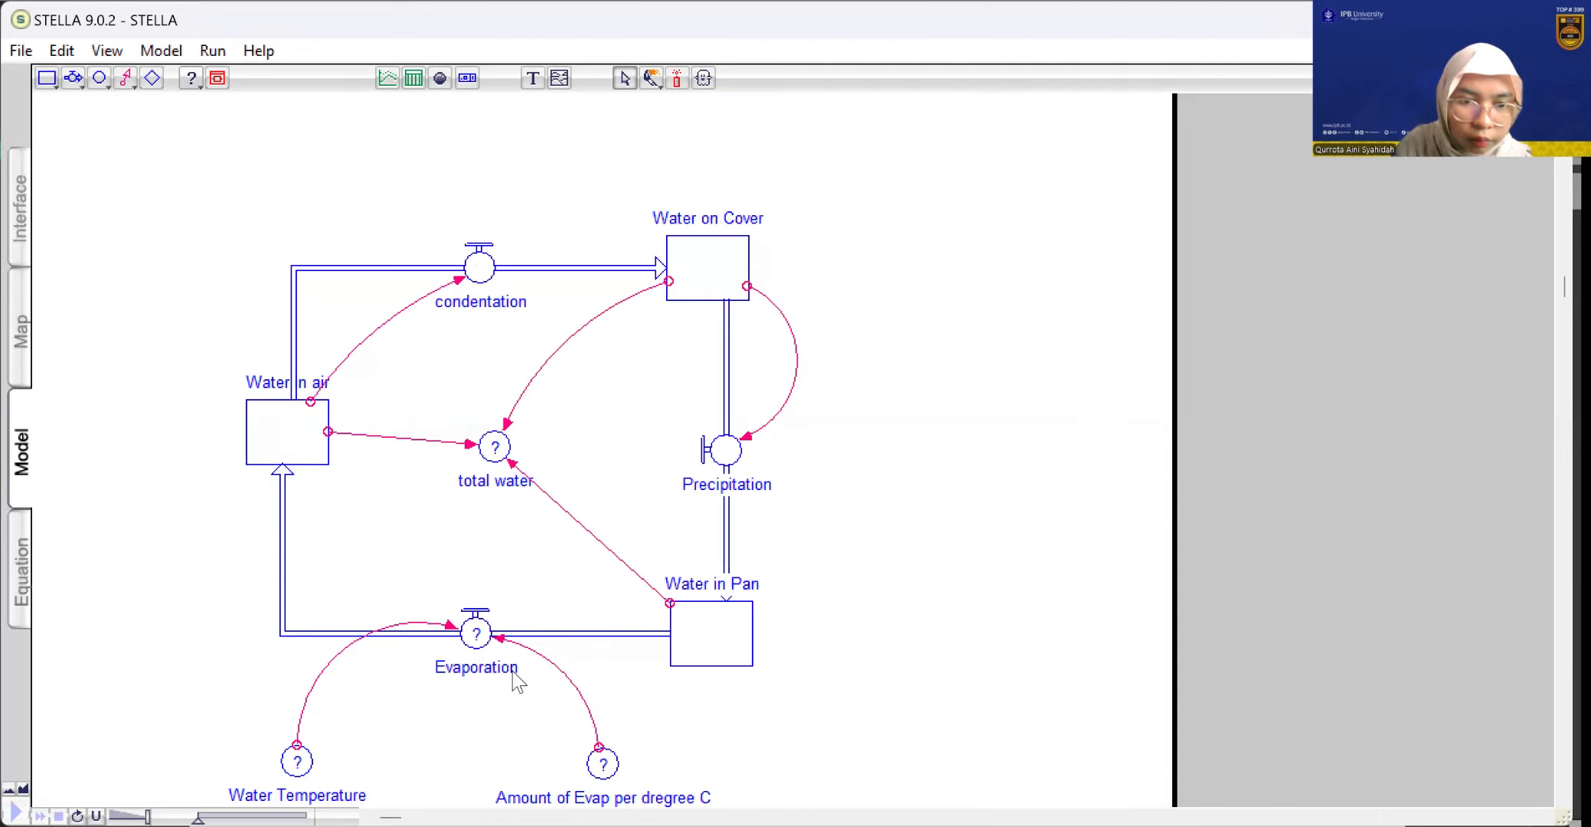
Define the Evaporation flow's equation as Amount_of_Evap_per_dregree_C*Water_Temperature
double_click(482, 642)
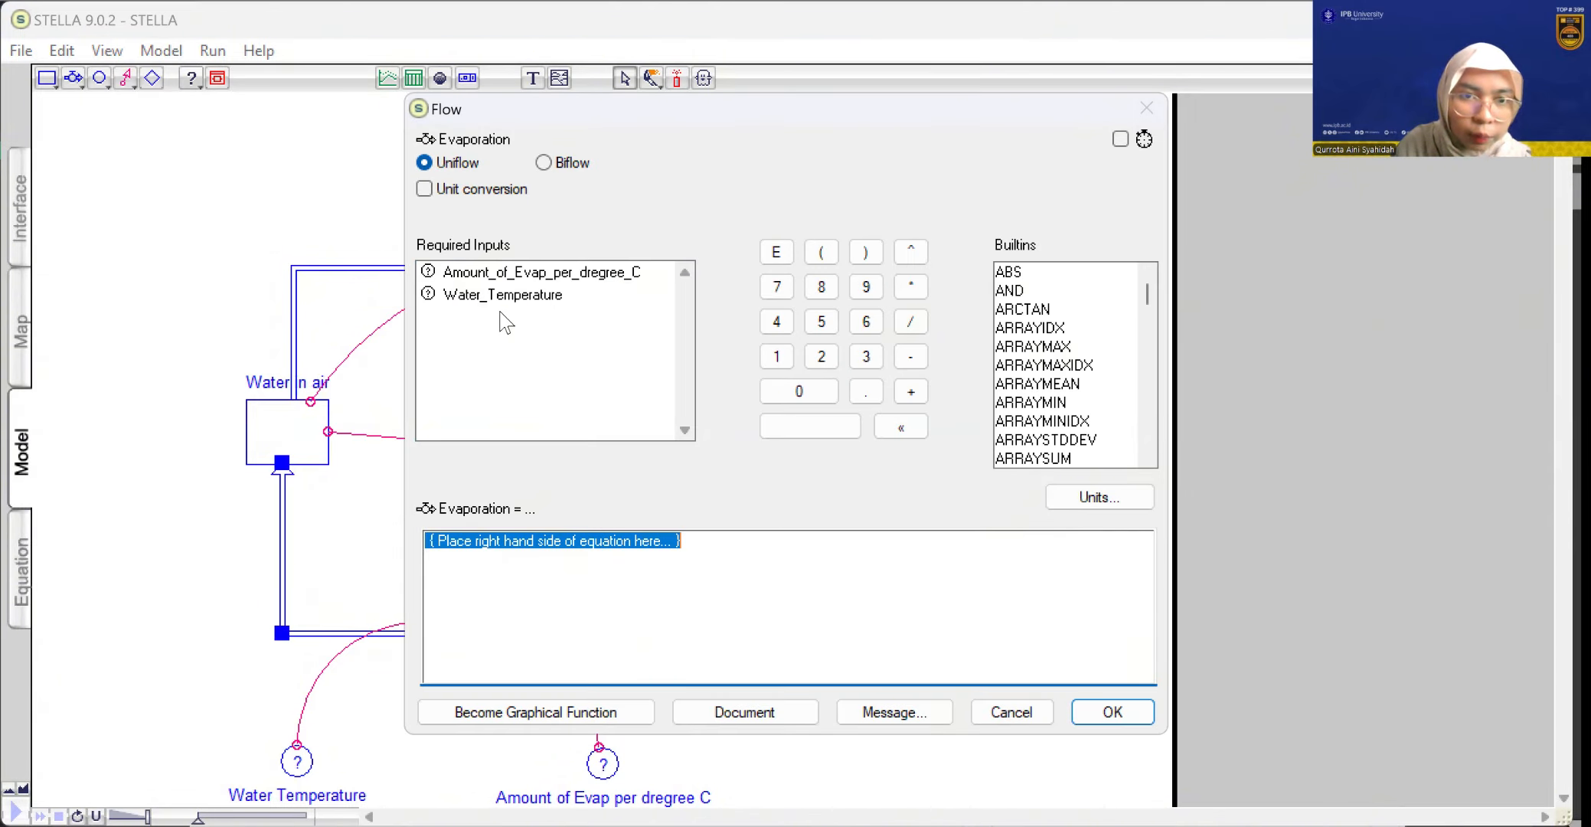
click(490, 274)
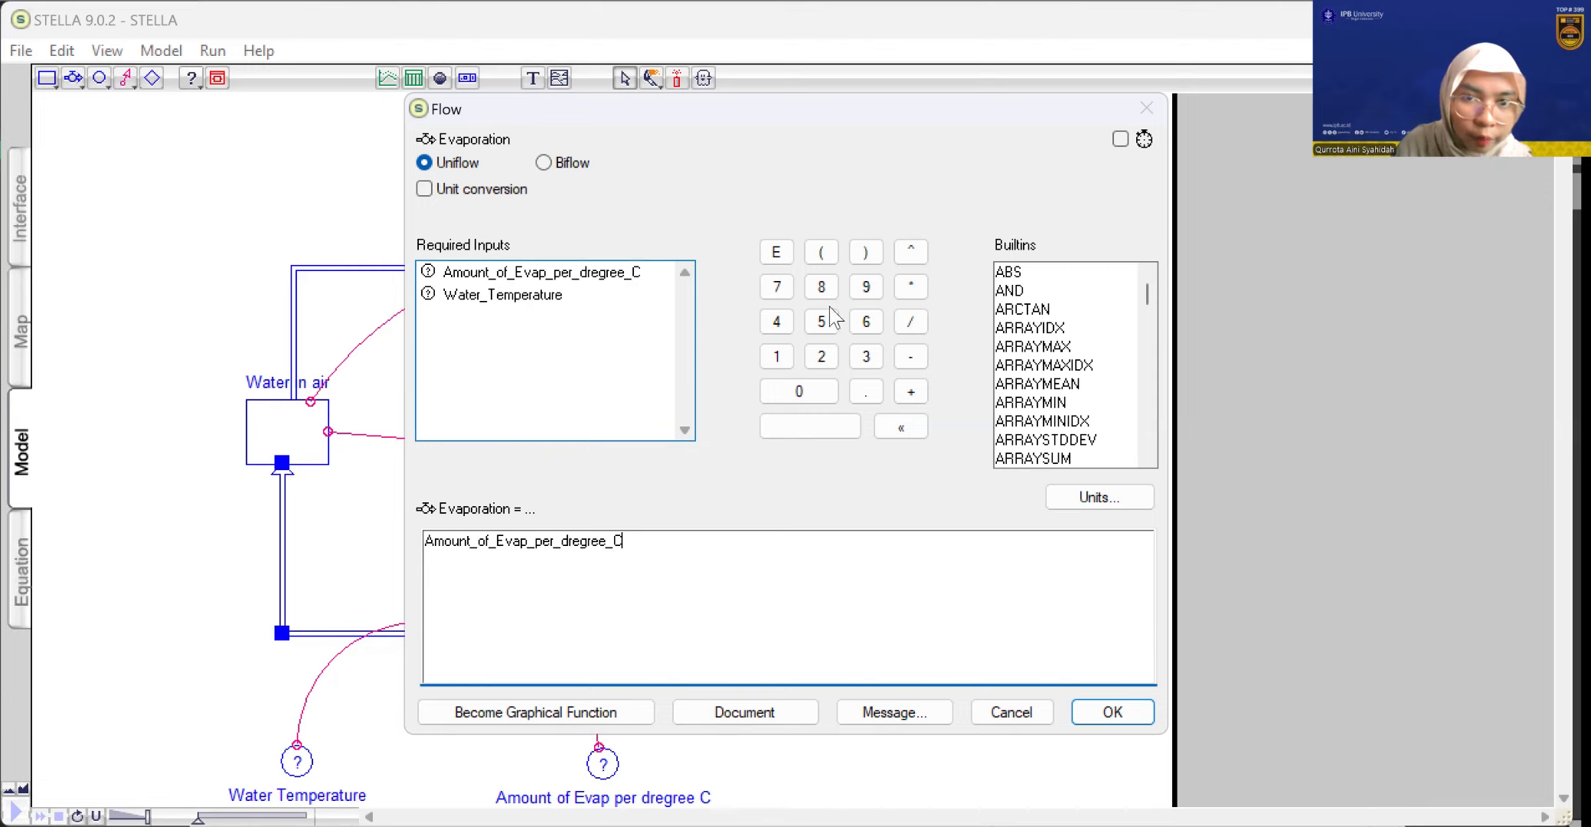
click(903, 291)
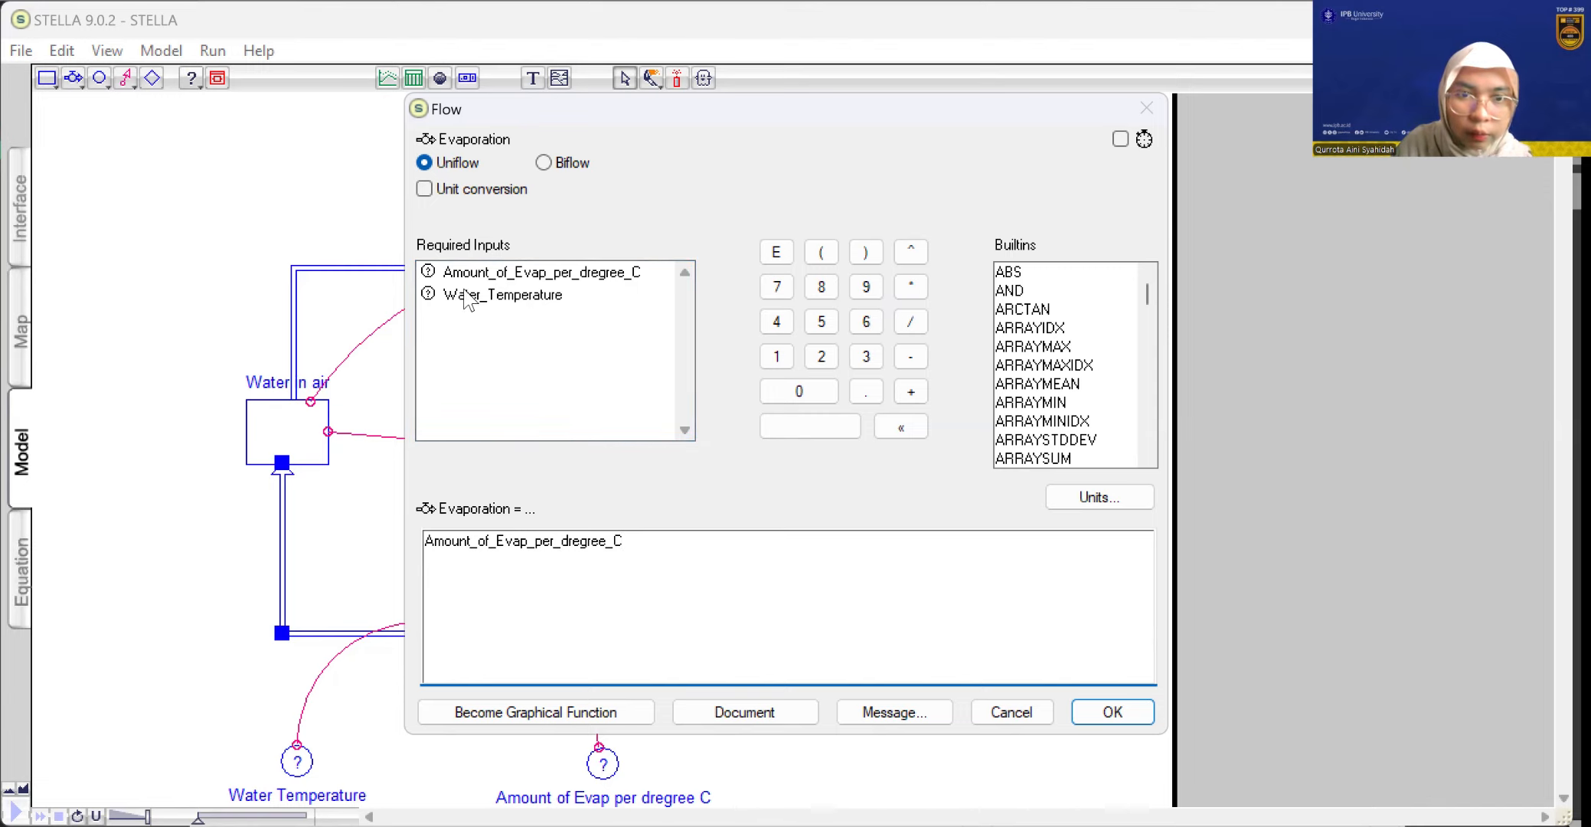
click(502, 295)
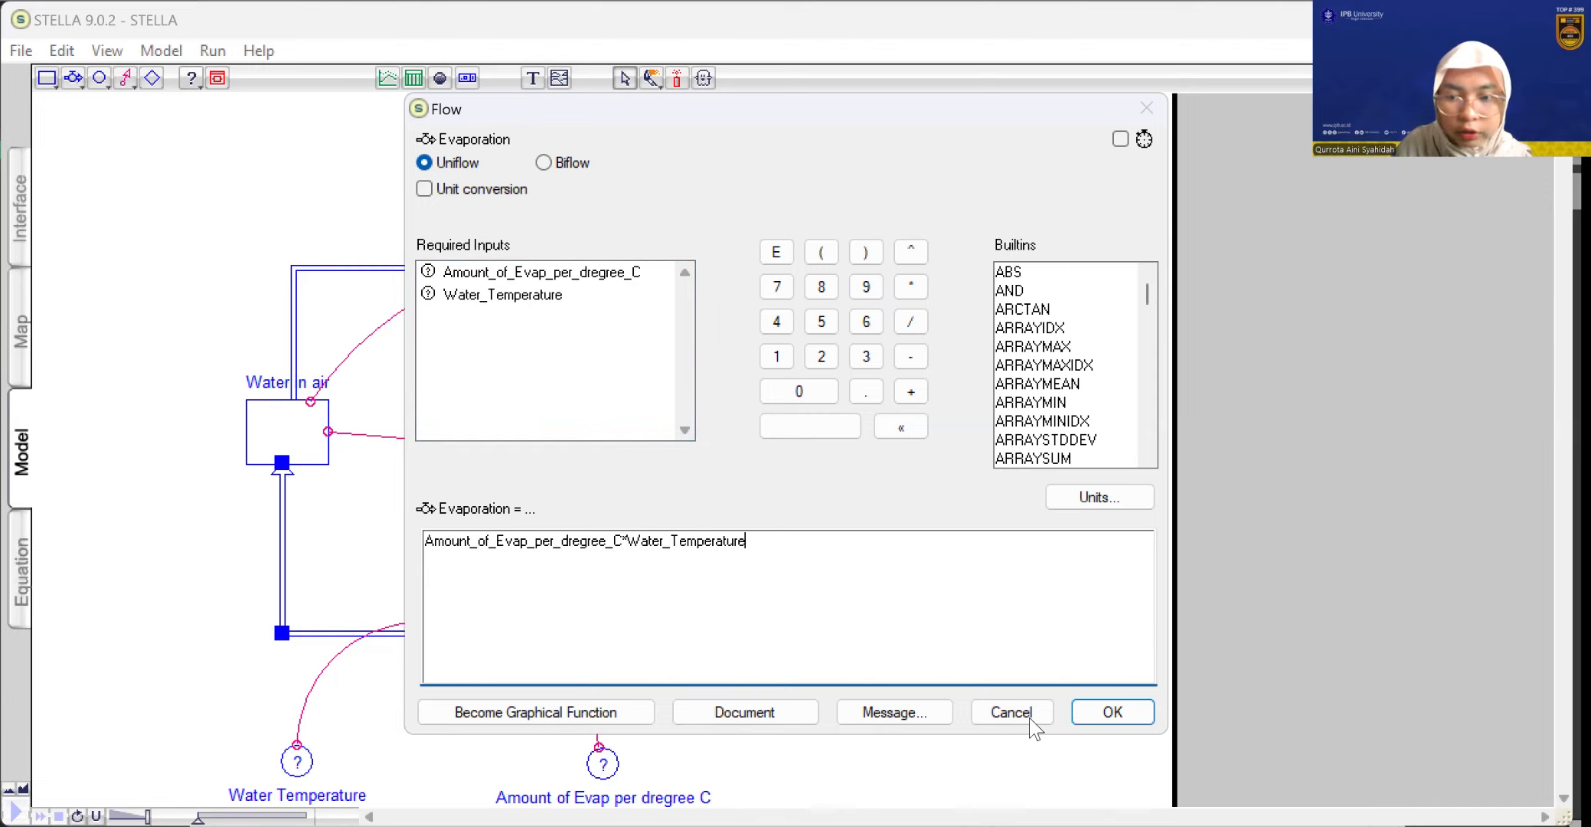
click(1113, 718)
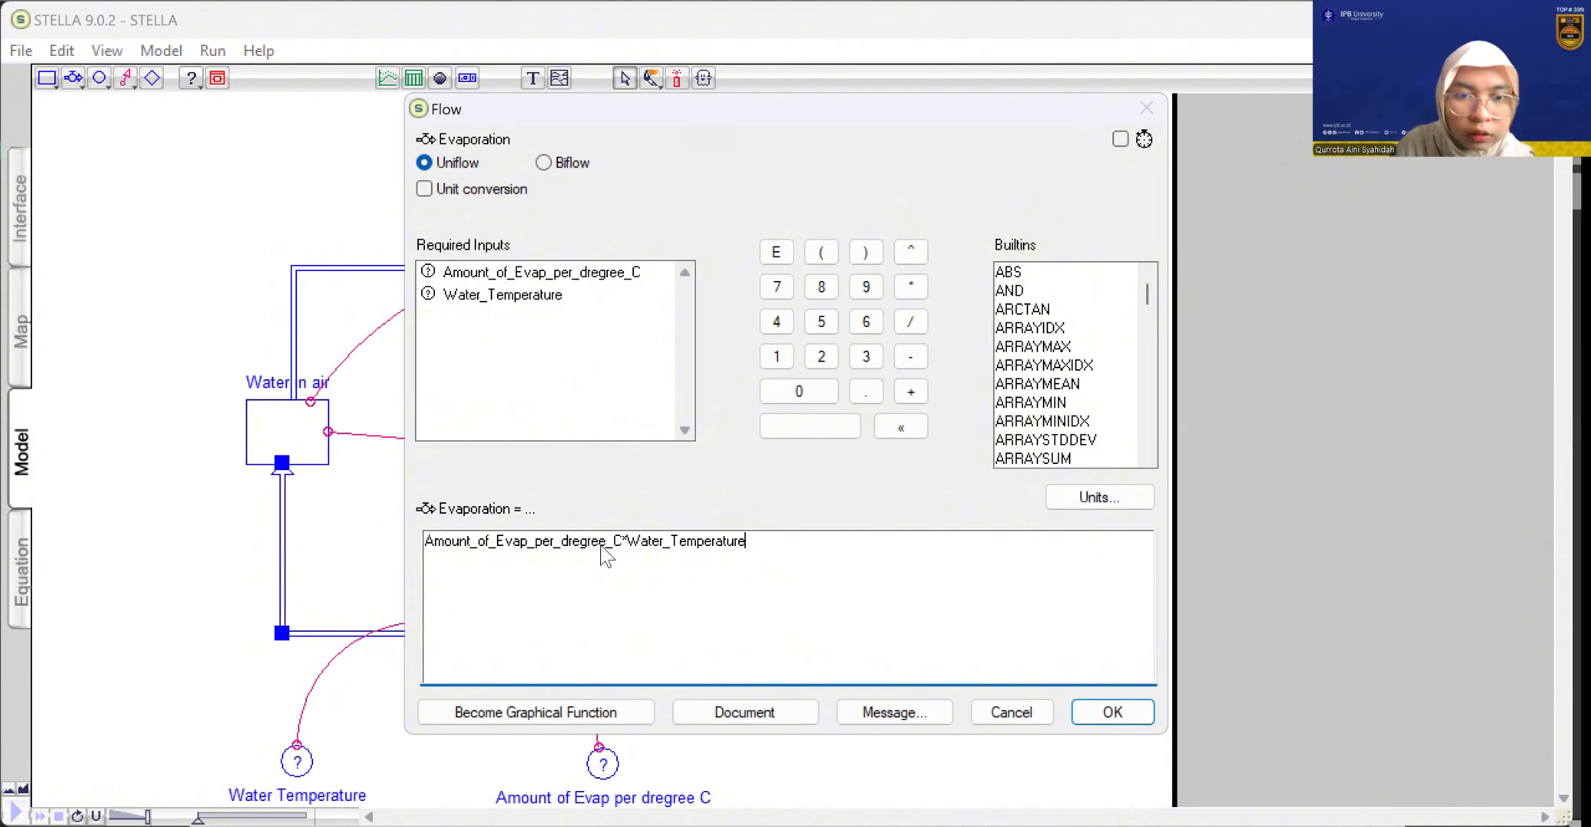
Set the Water Temperature converter's value to 100
click(310, 761)
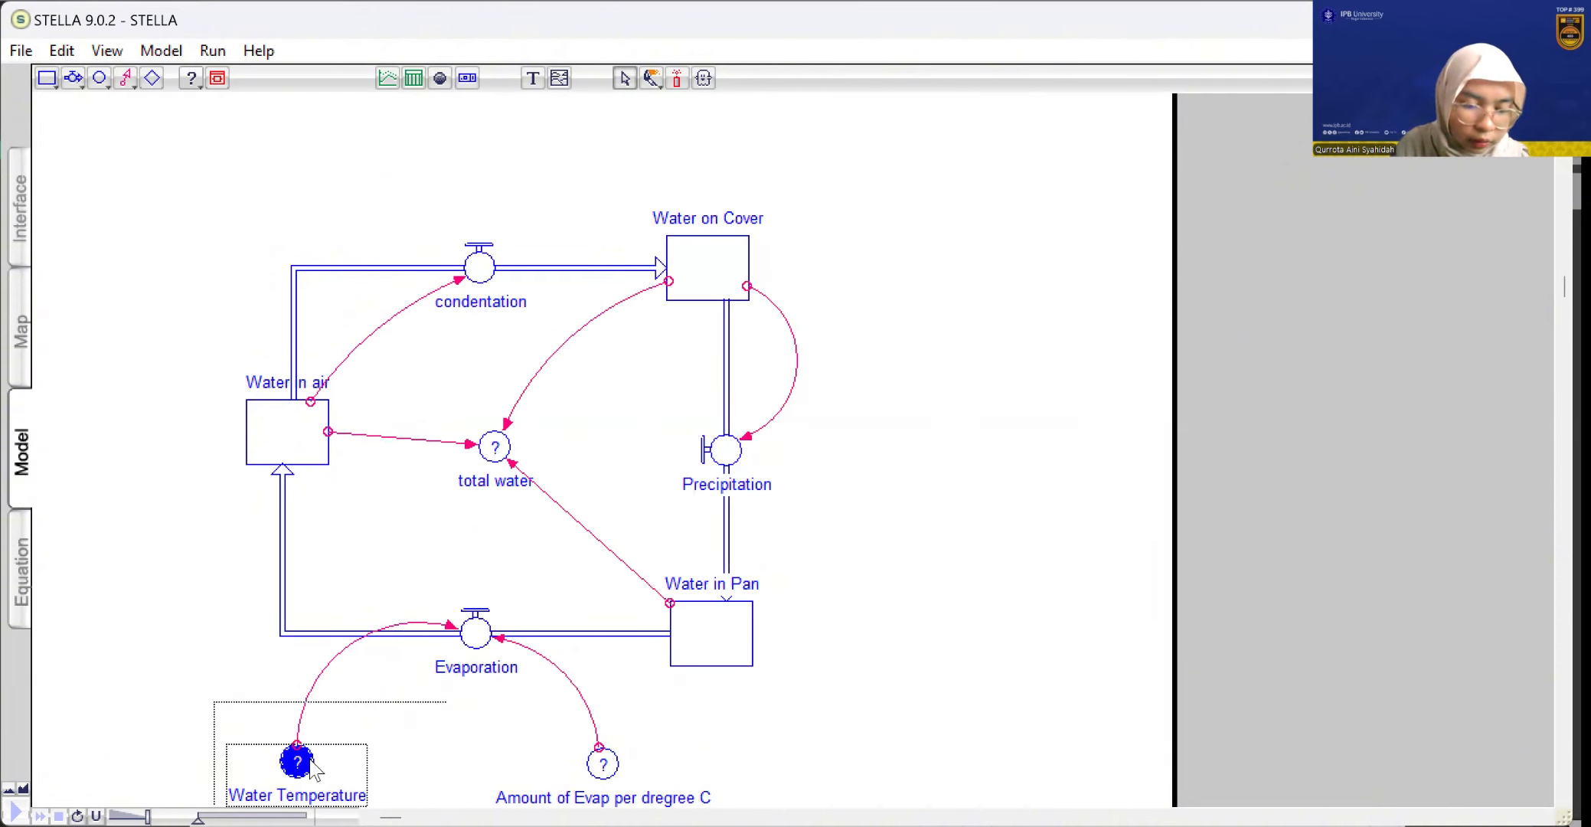
double_click(310, 761)
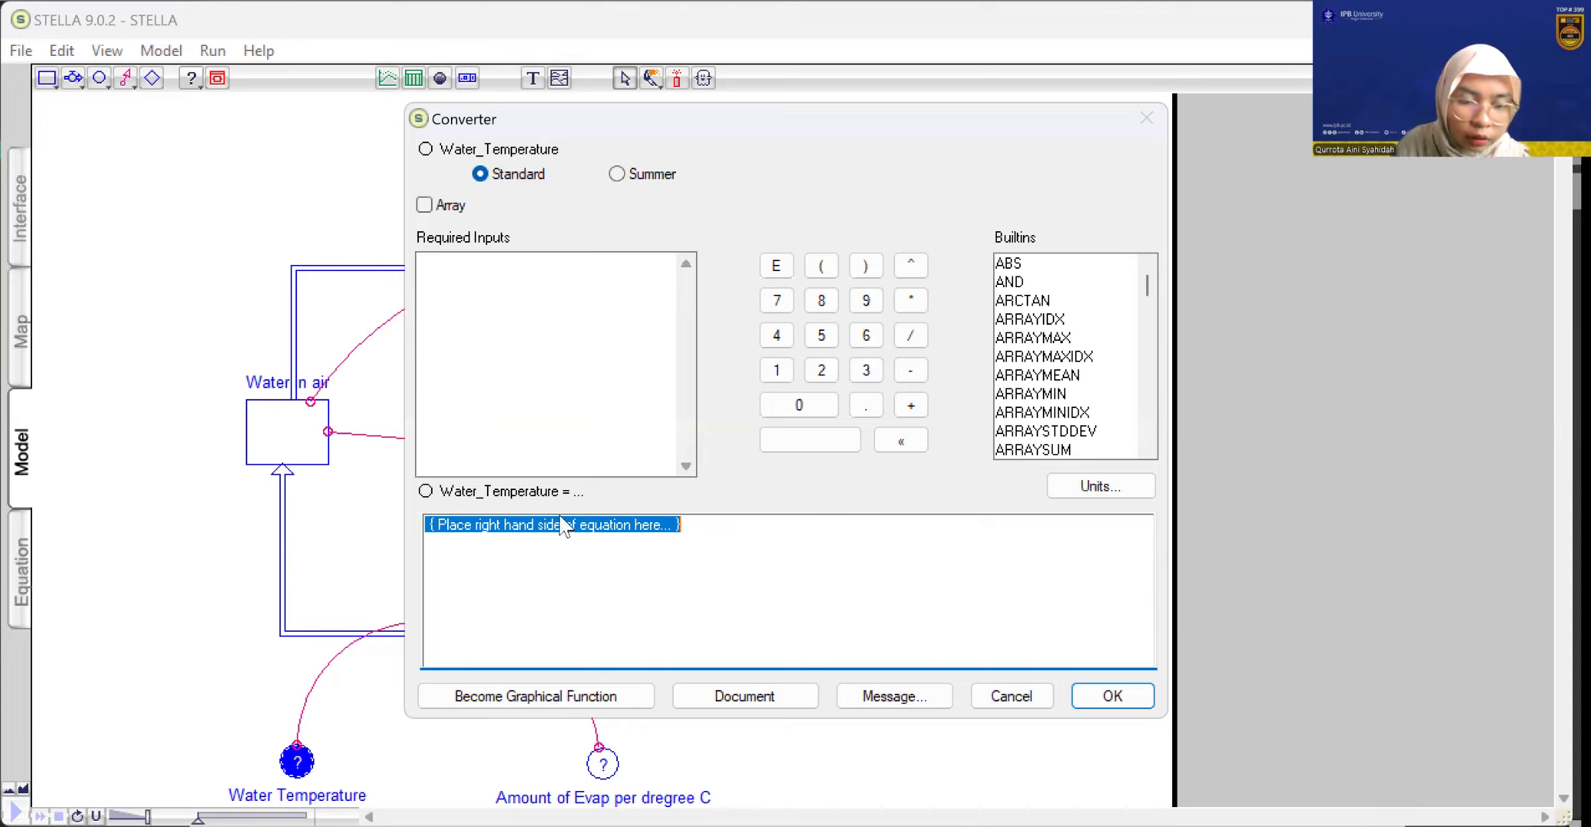
text(1)
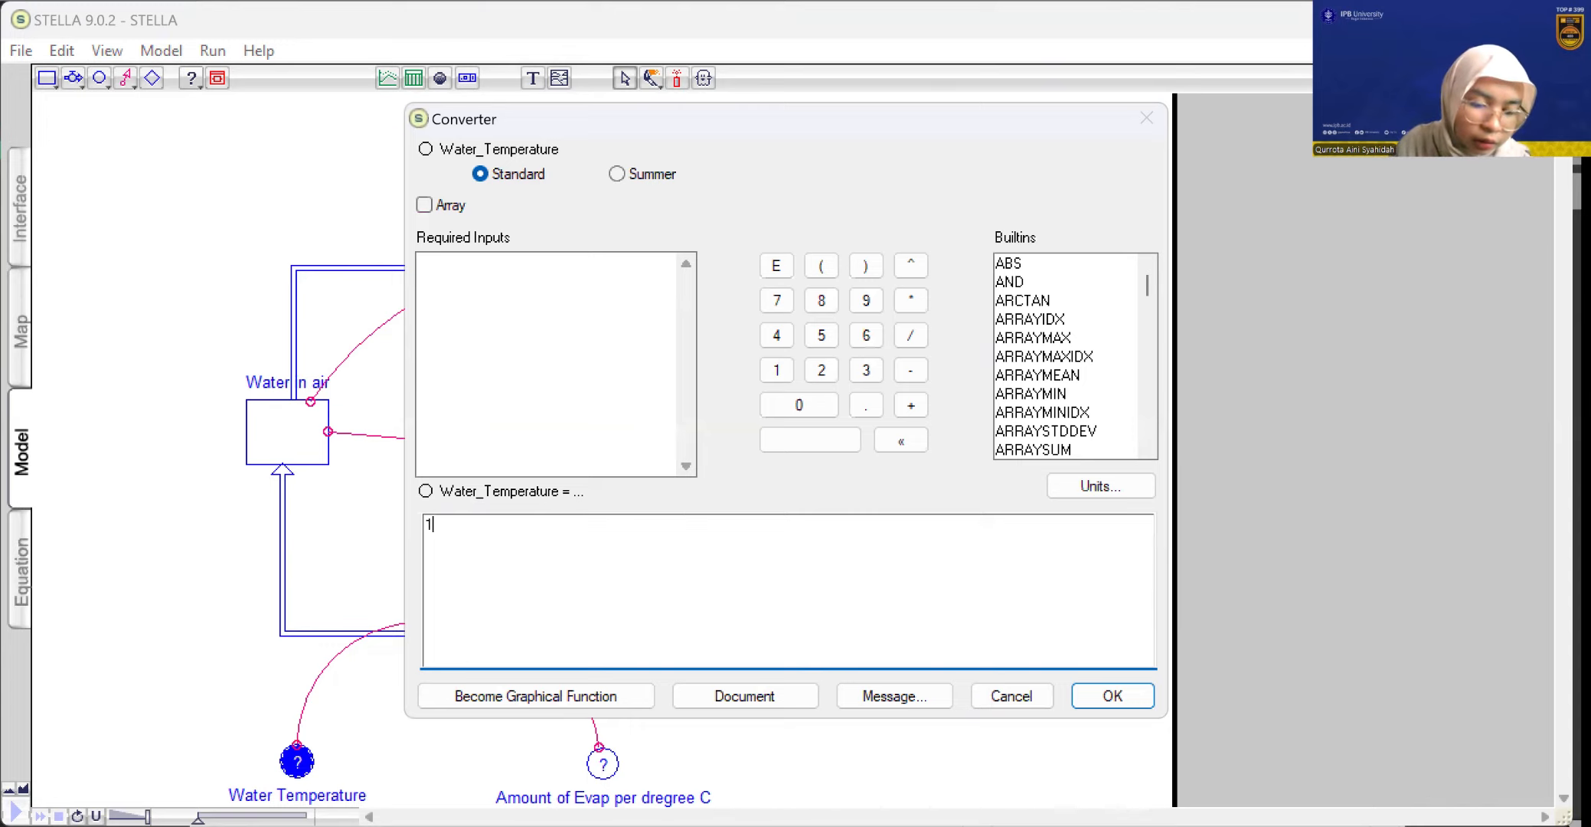
text(00)
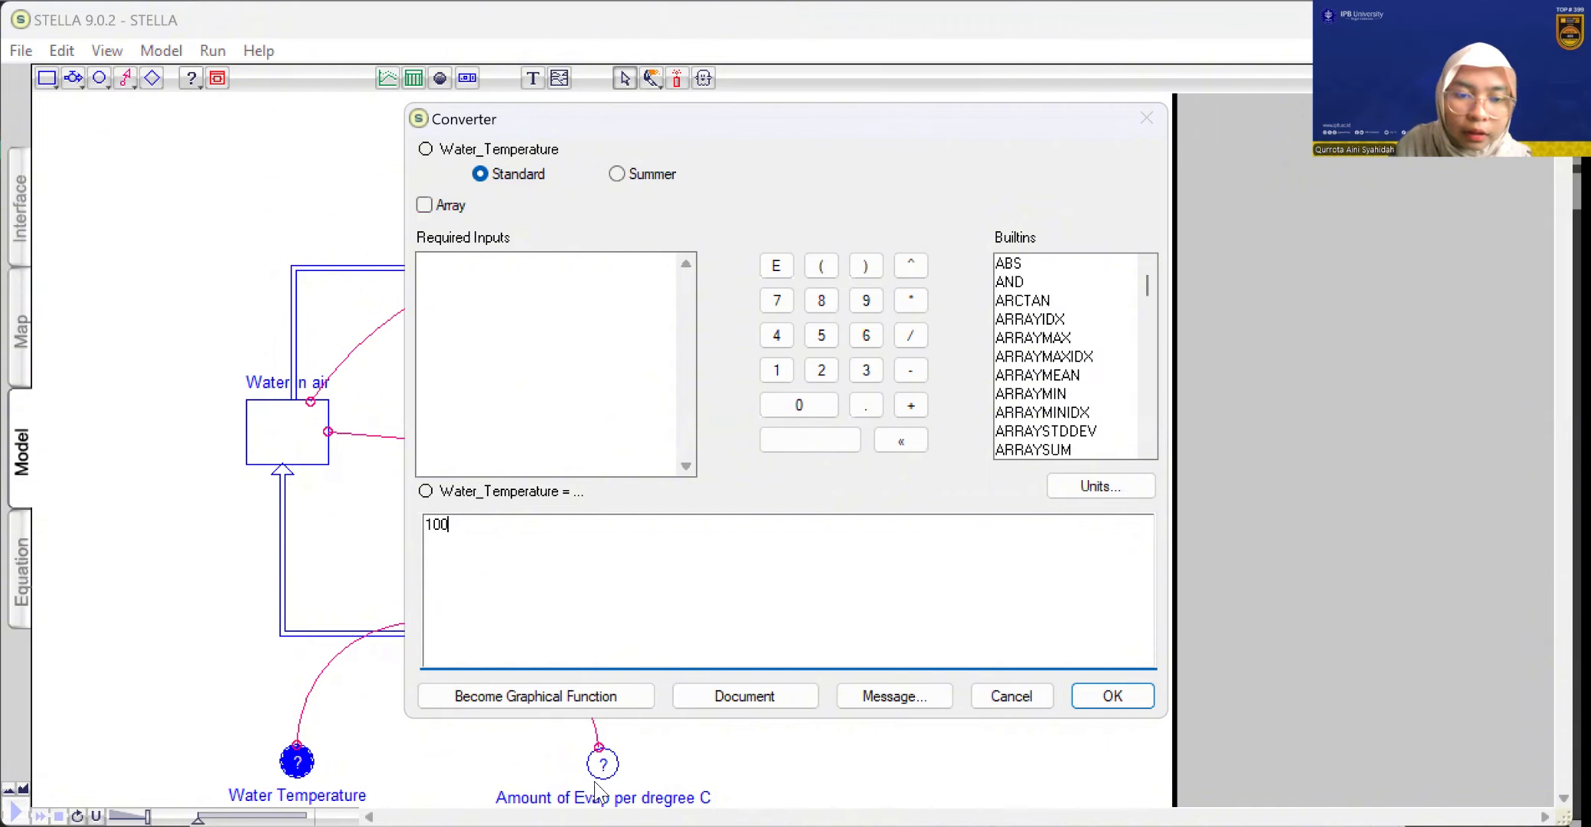
key(Return)
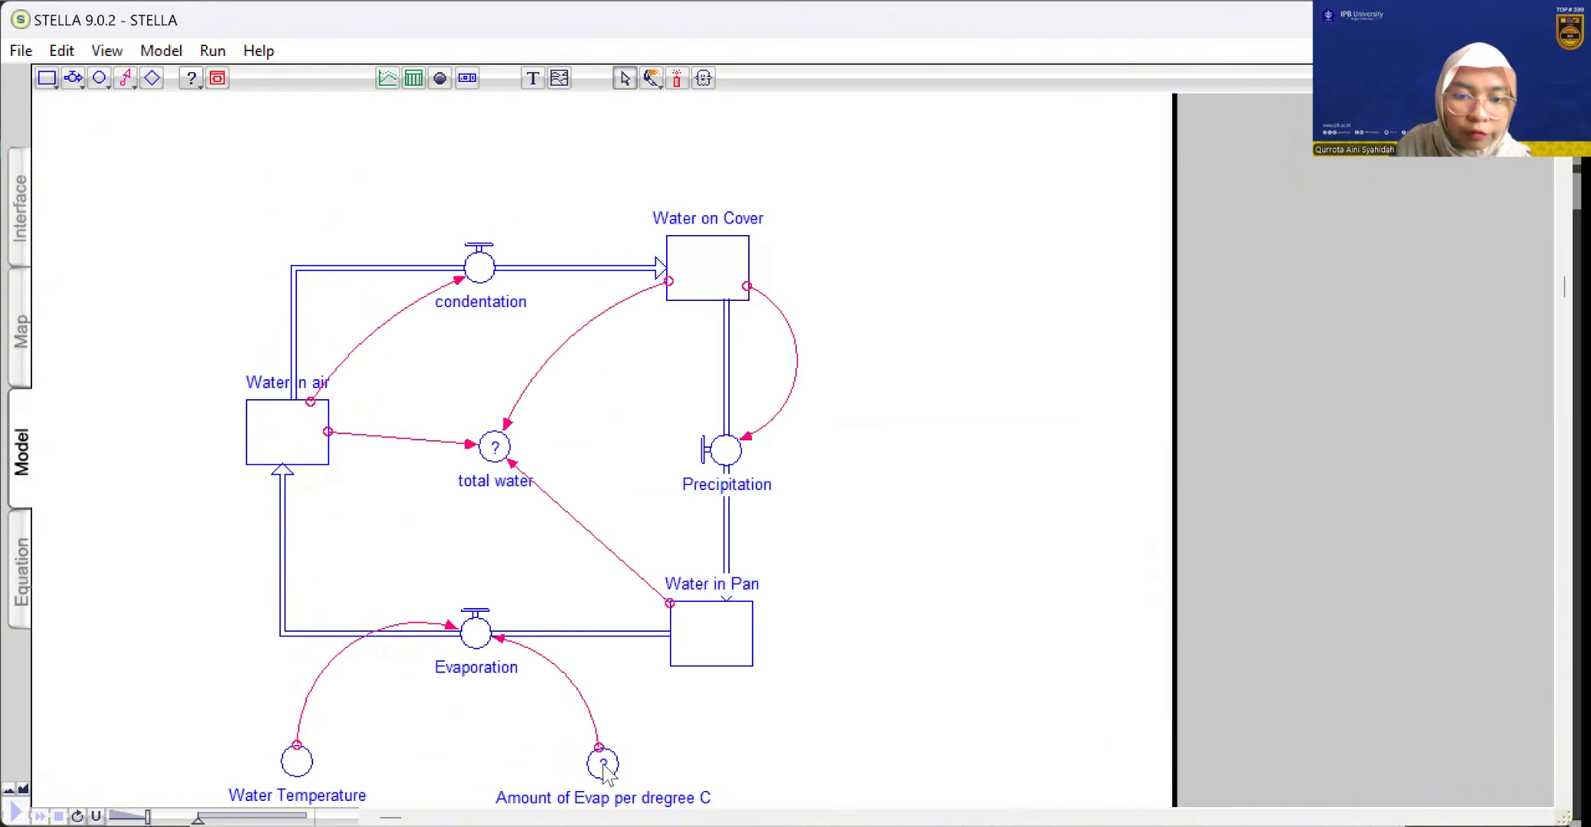
Define the Amount of Evap per dregree C converter as 1/20
double_click(605, 766)
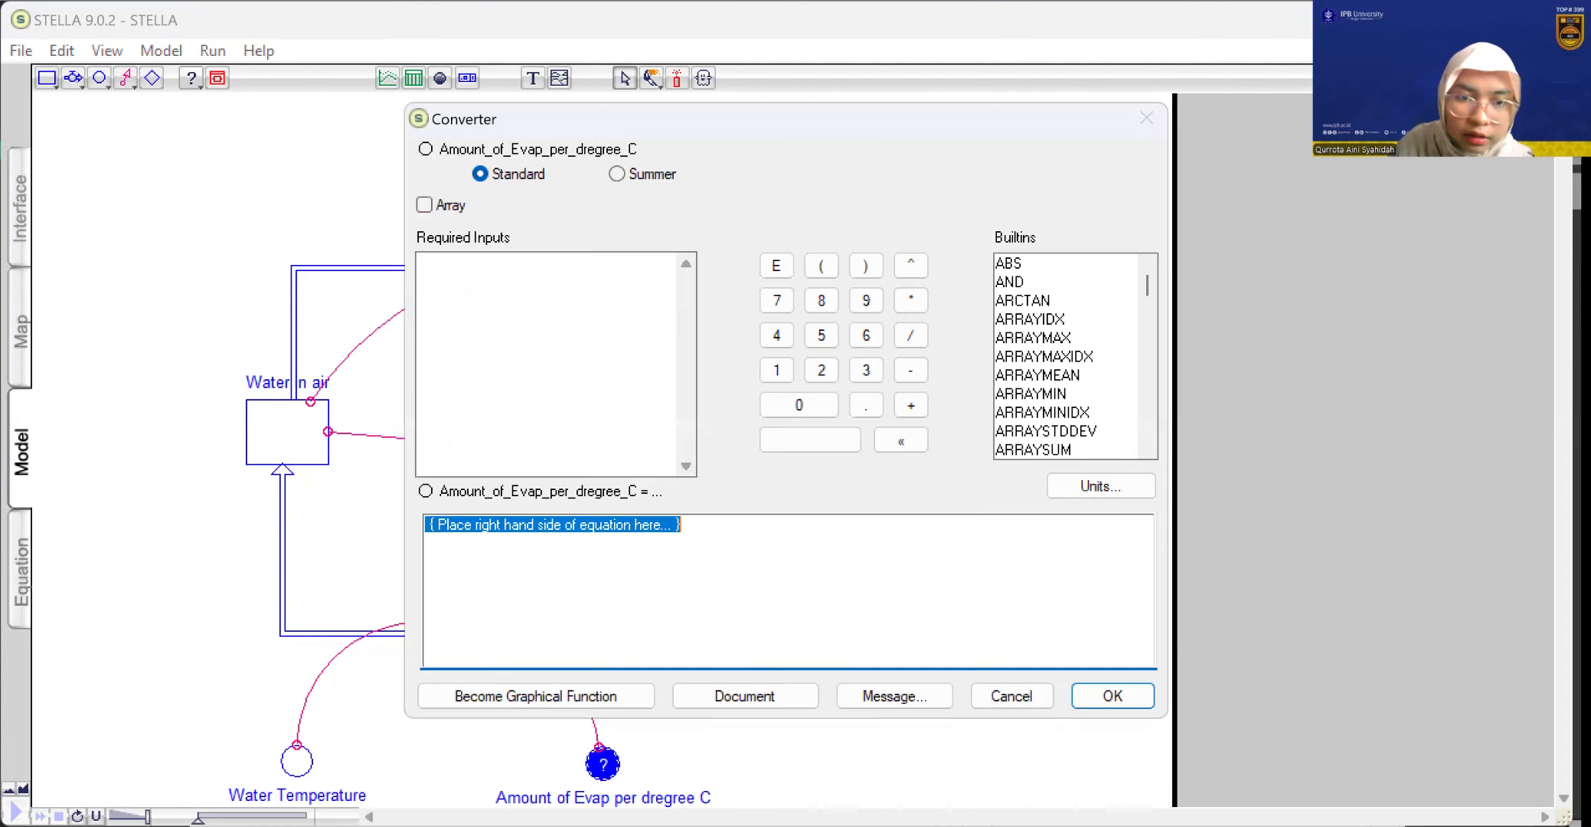
text(1/)
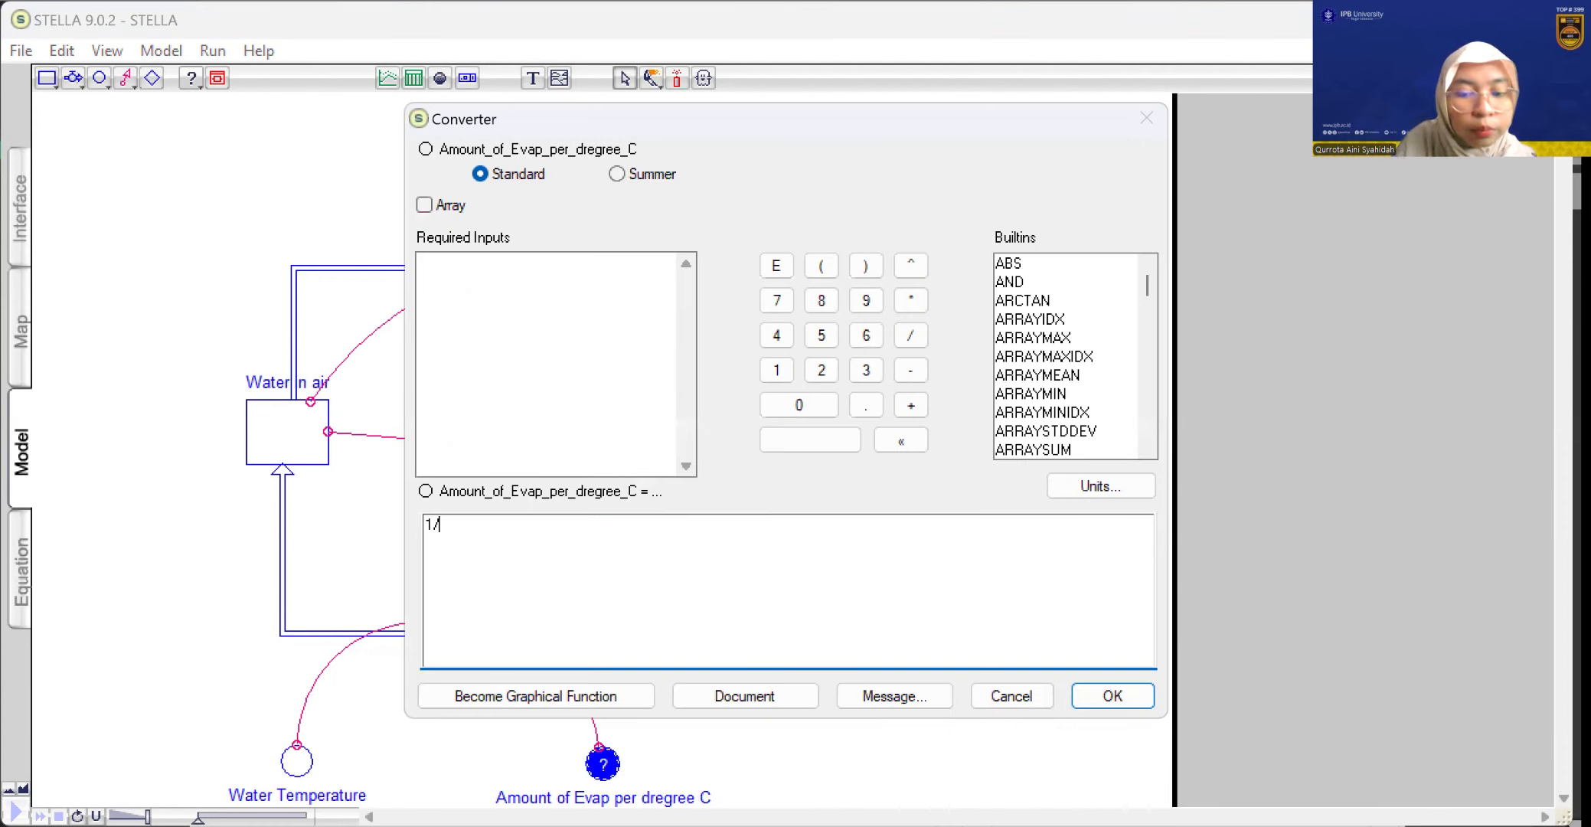
text(20)
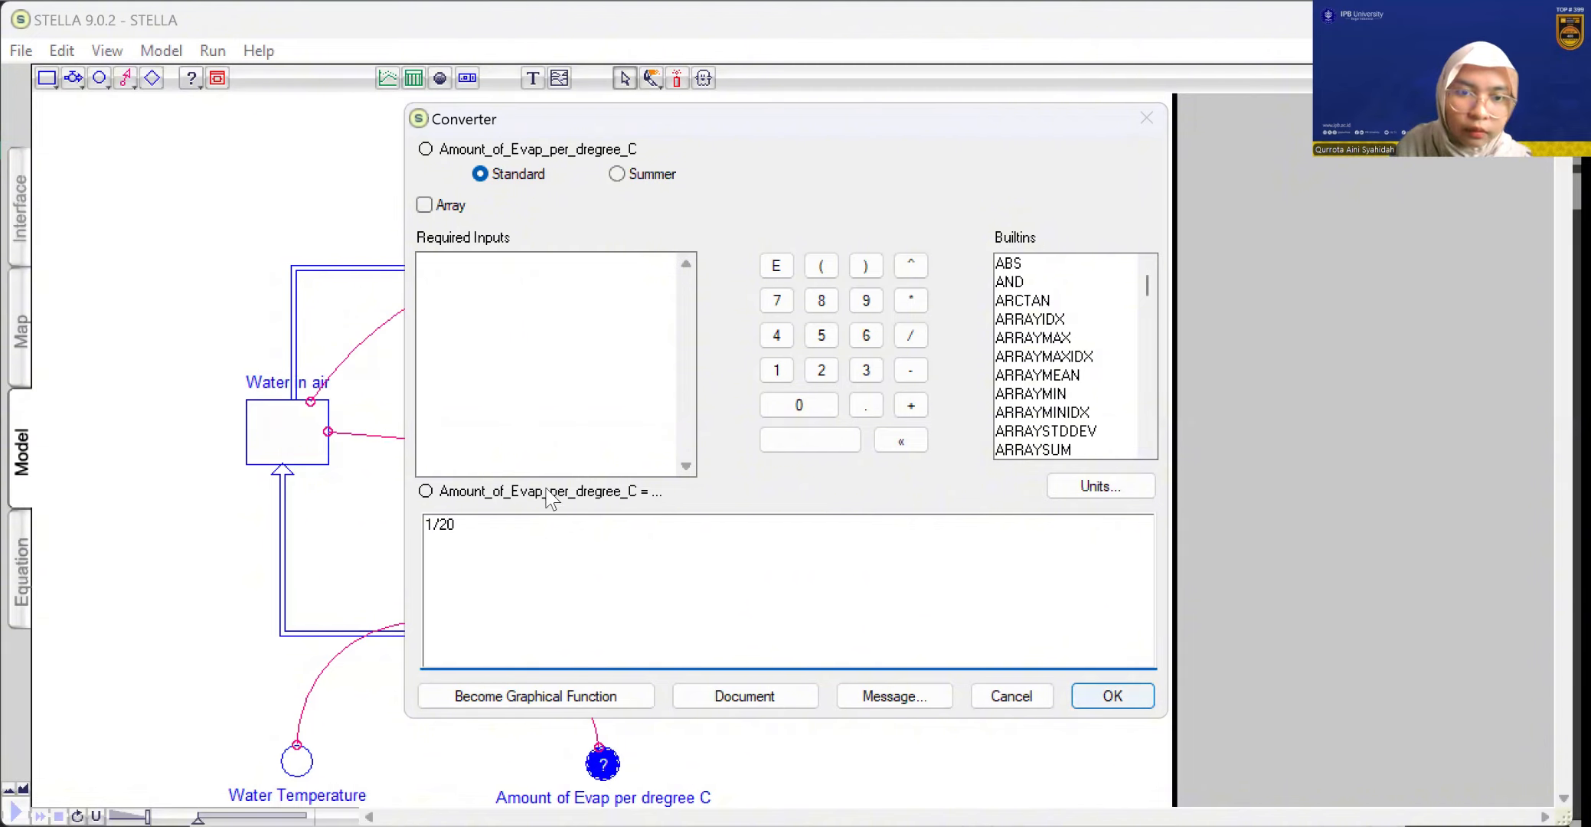
key(Return)
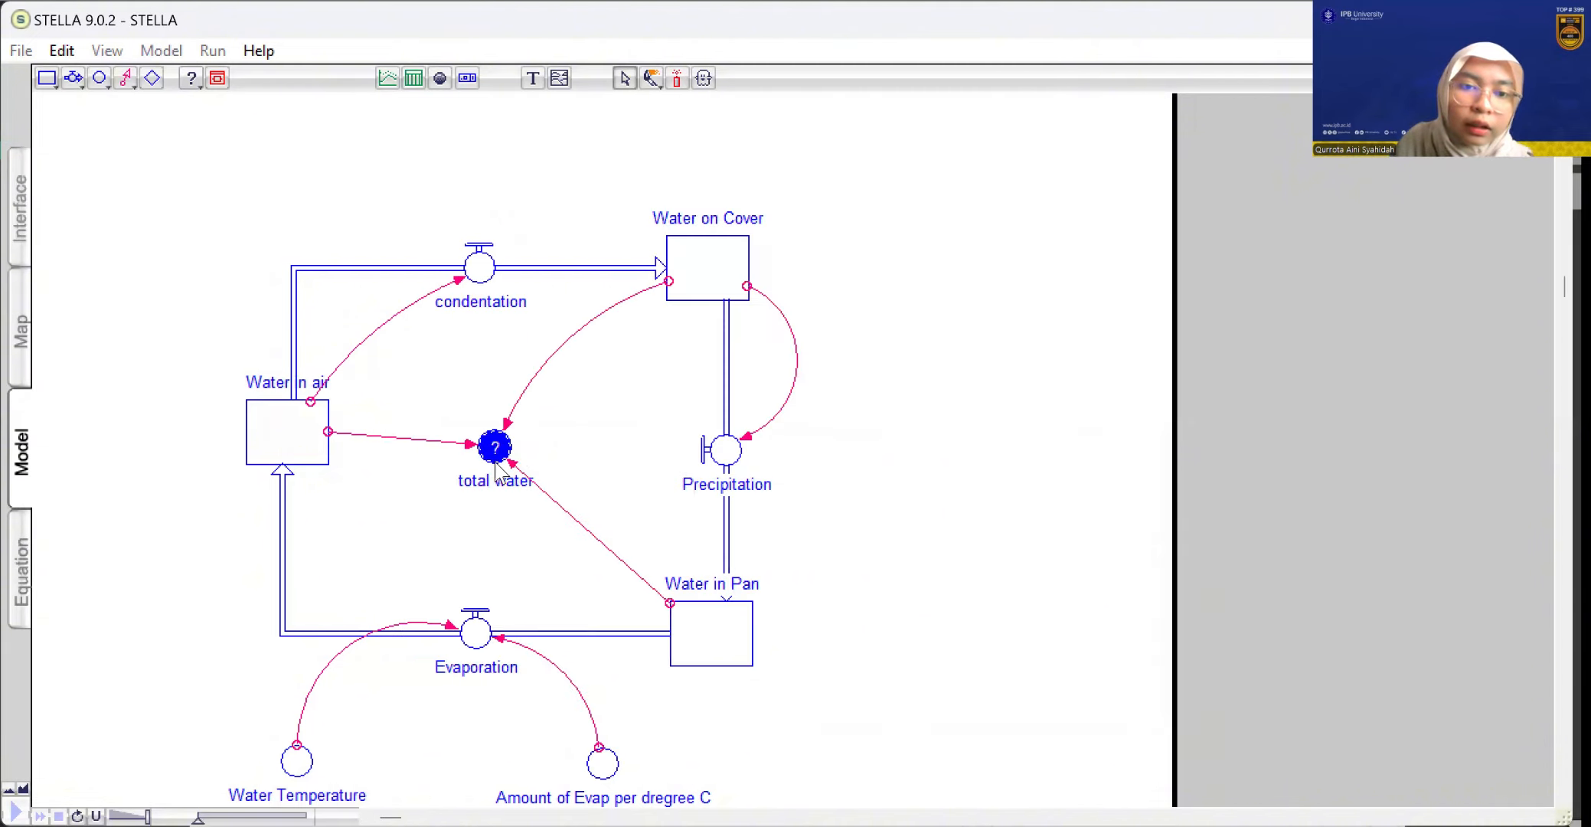
Define the total water converter's equation as Water_in_air+Water_in_Pan+Water_on_Cover
click(437, 266)
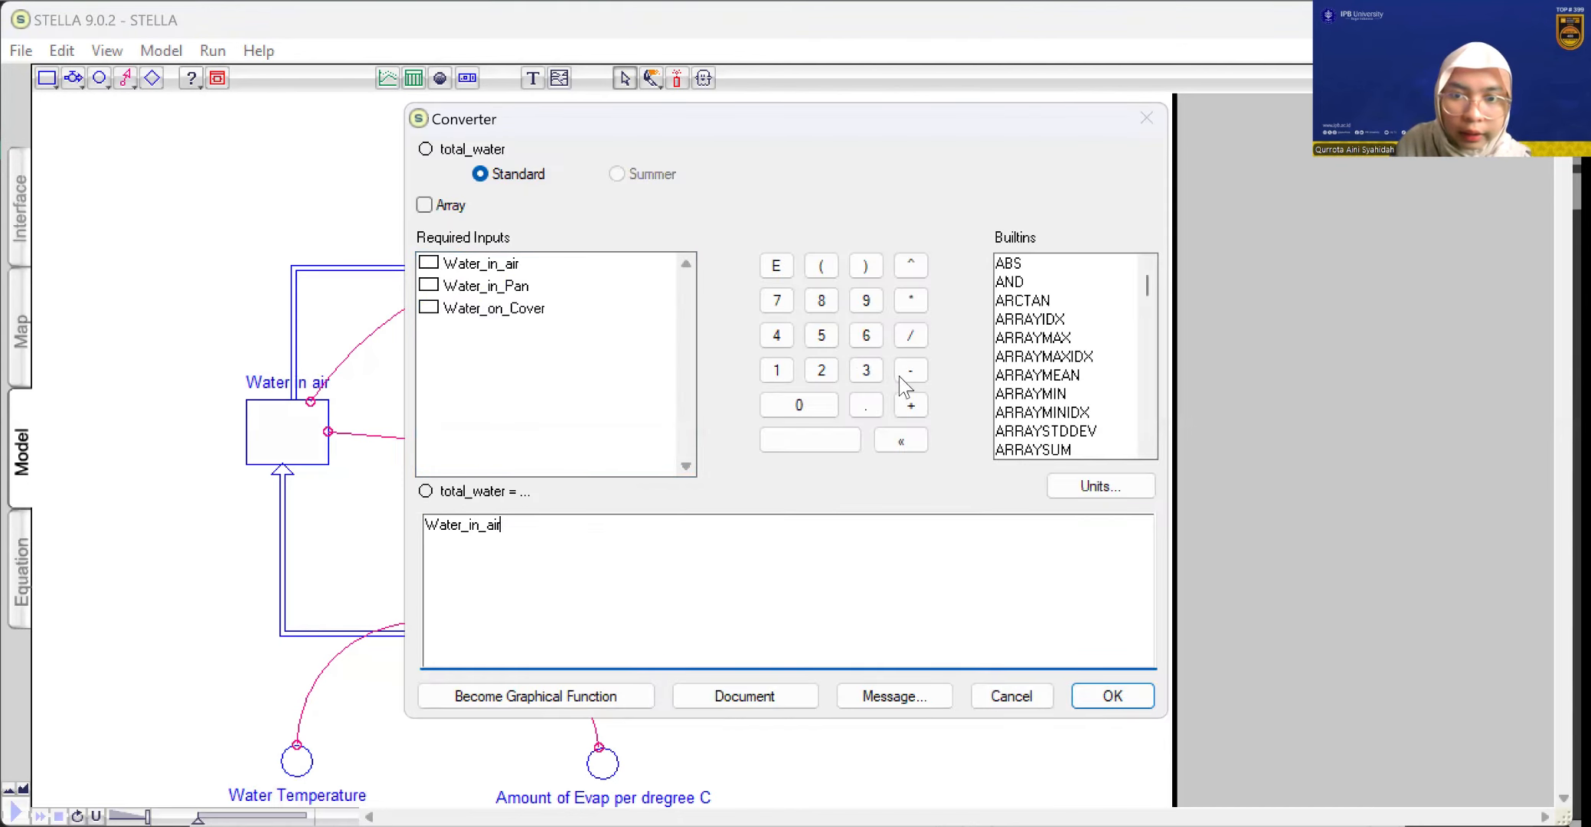
click(911, 407)
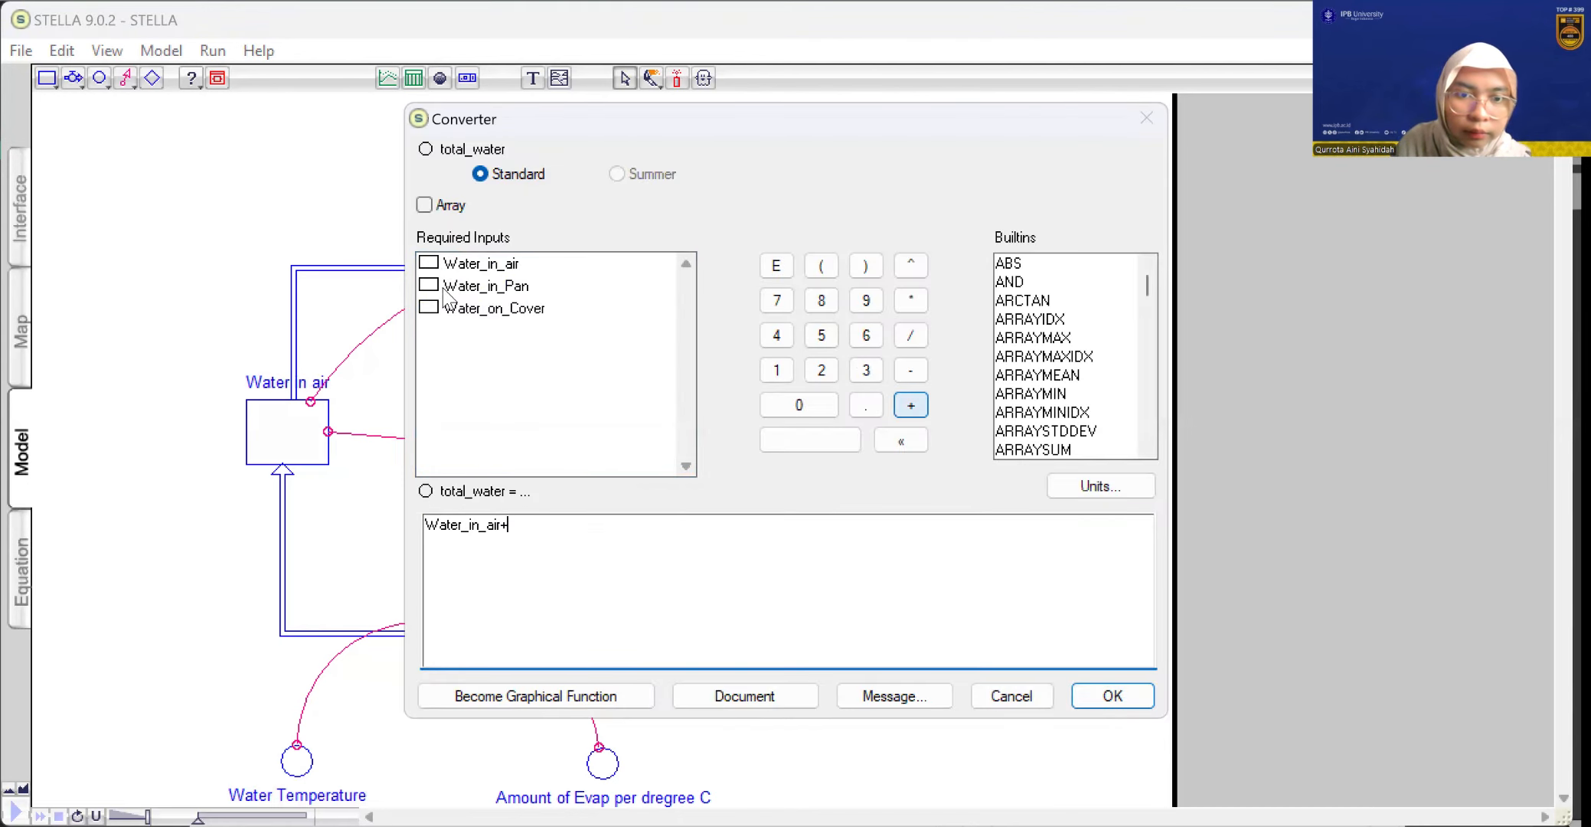
click(912, 406)
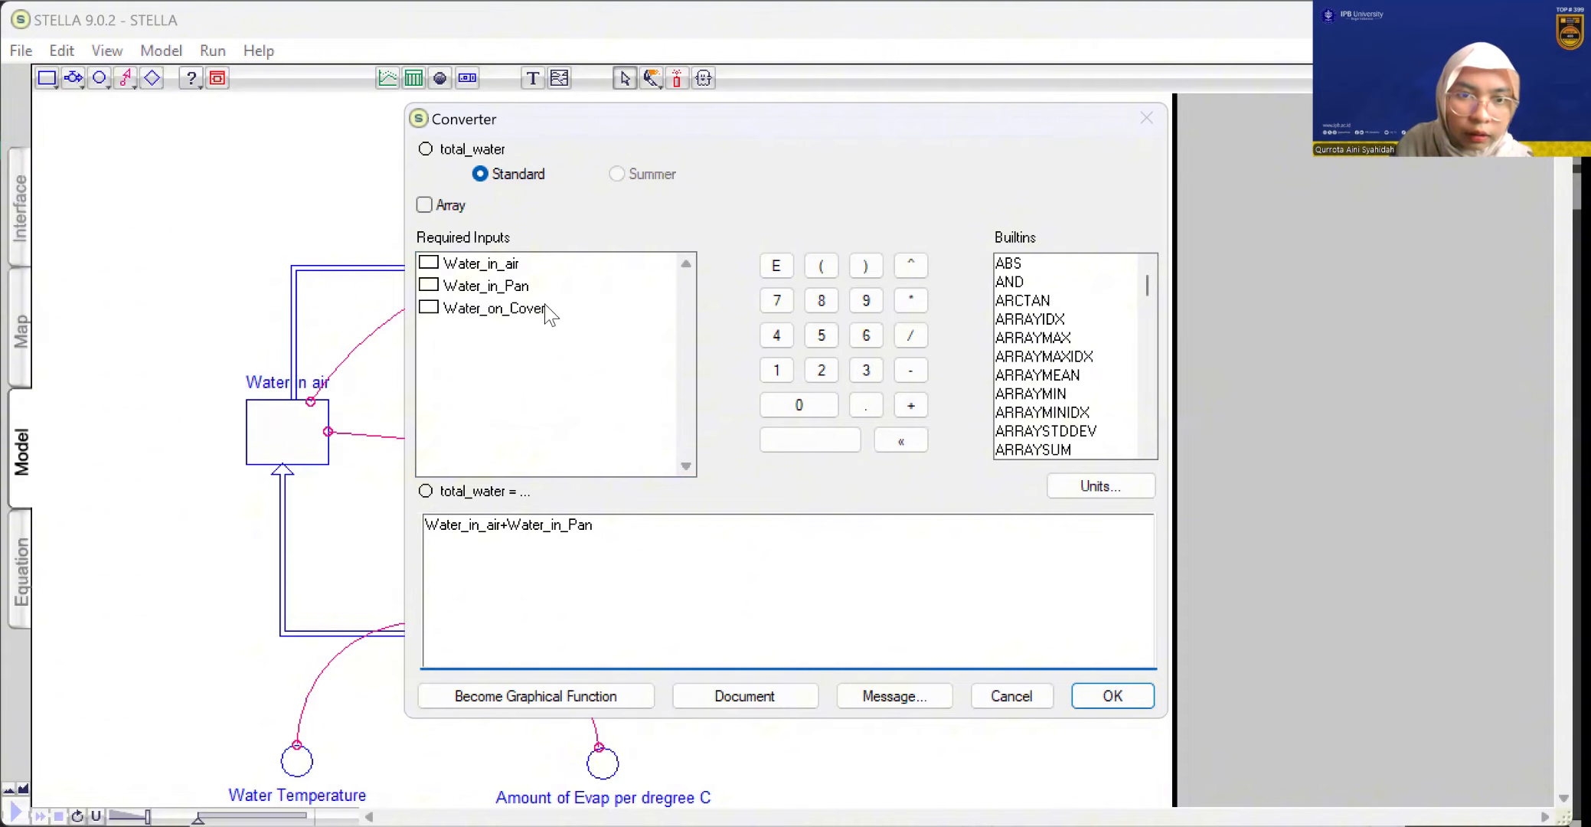
click(482, 314)
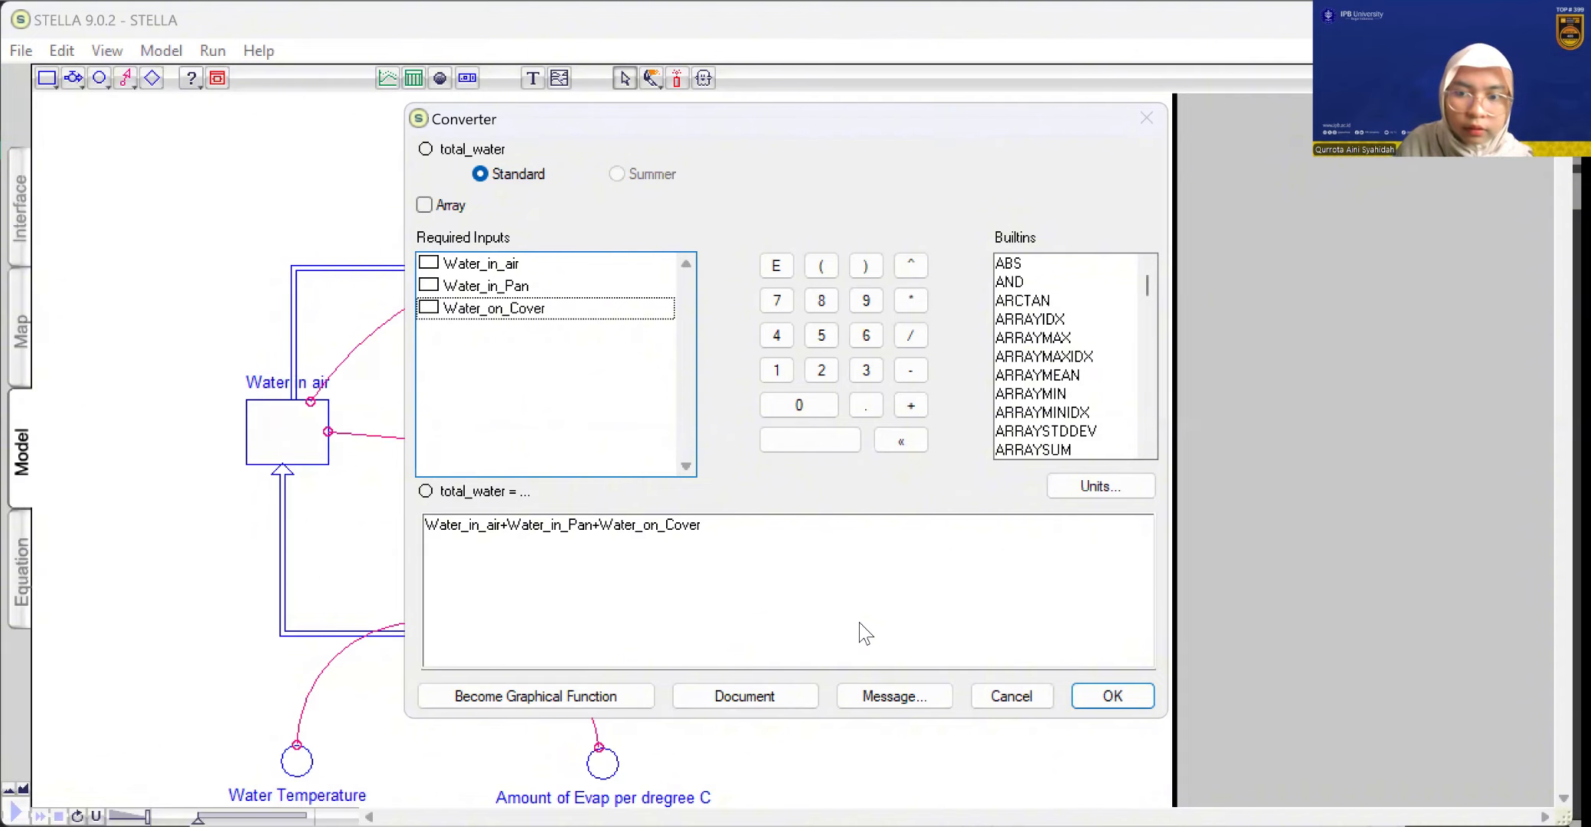
click(1114, 620)
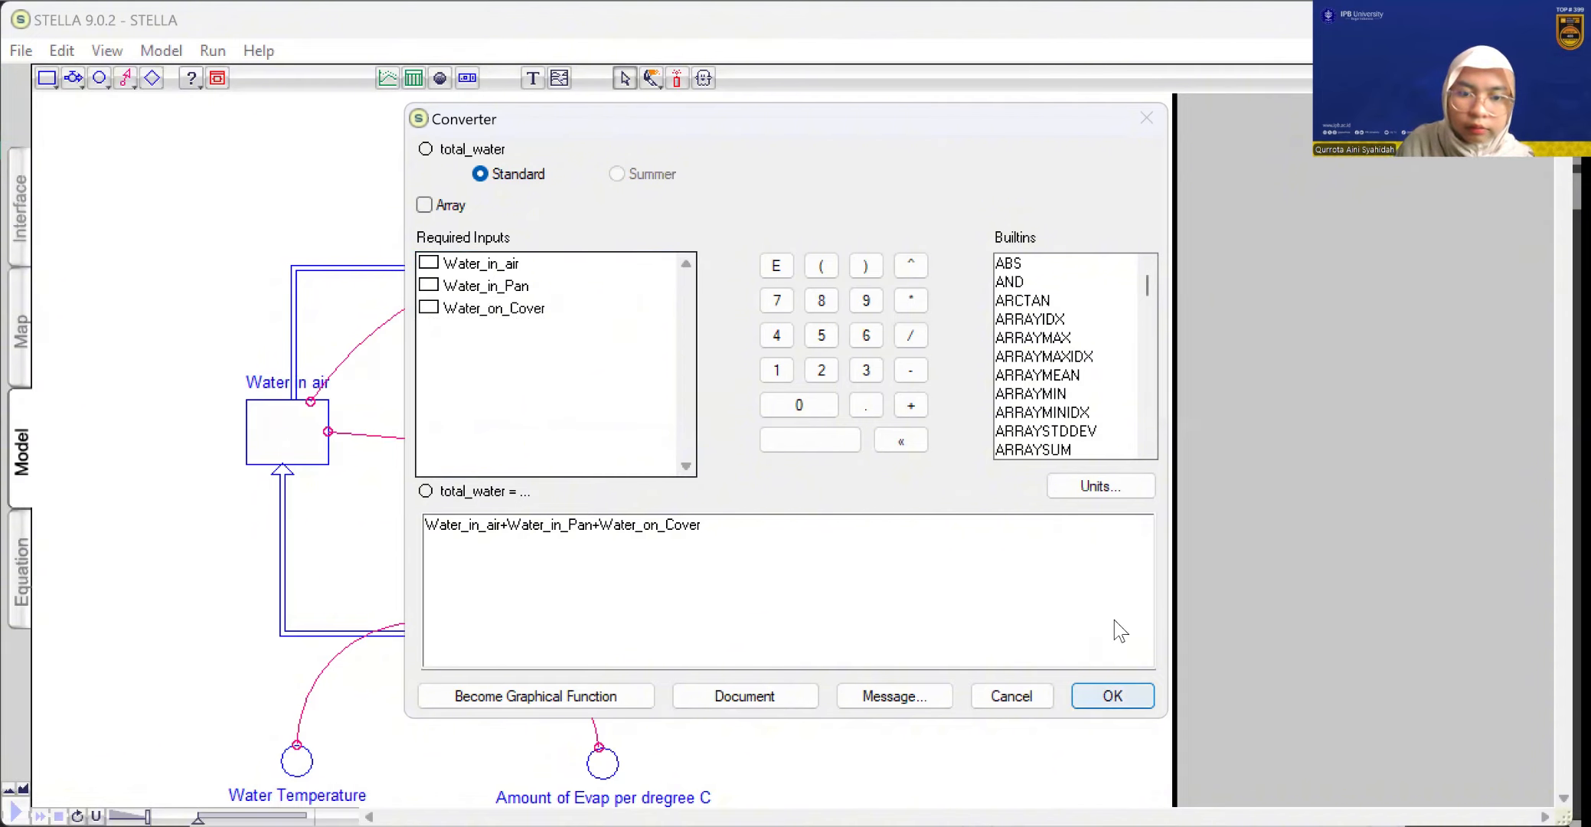
key(Return)
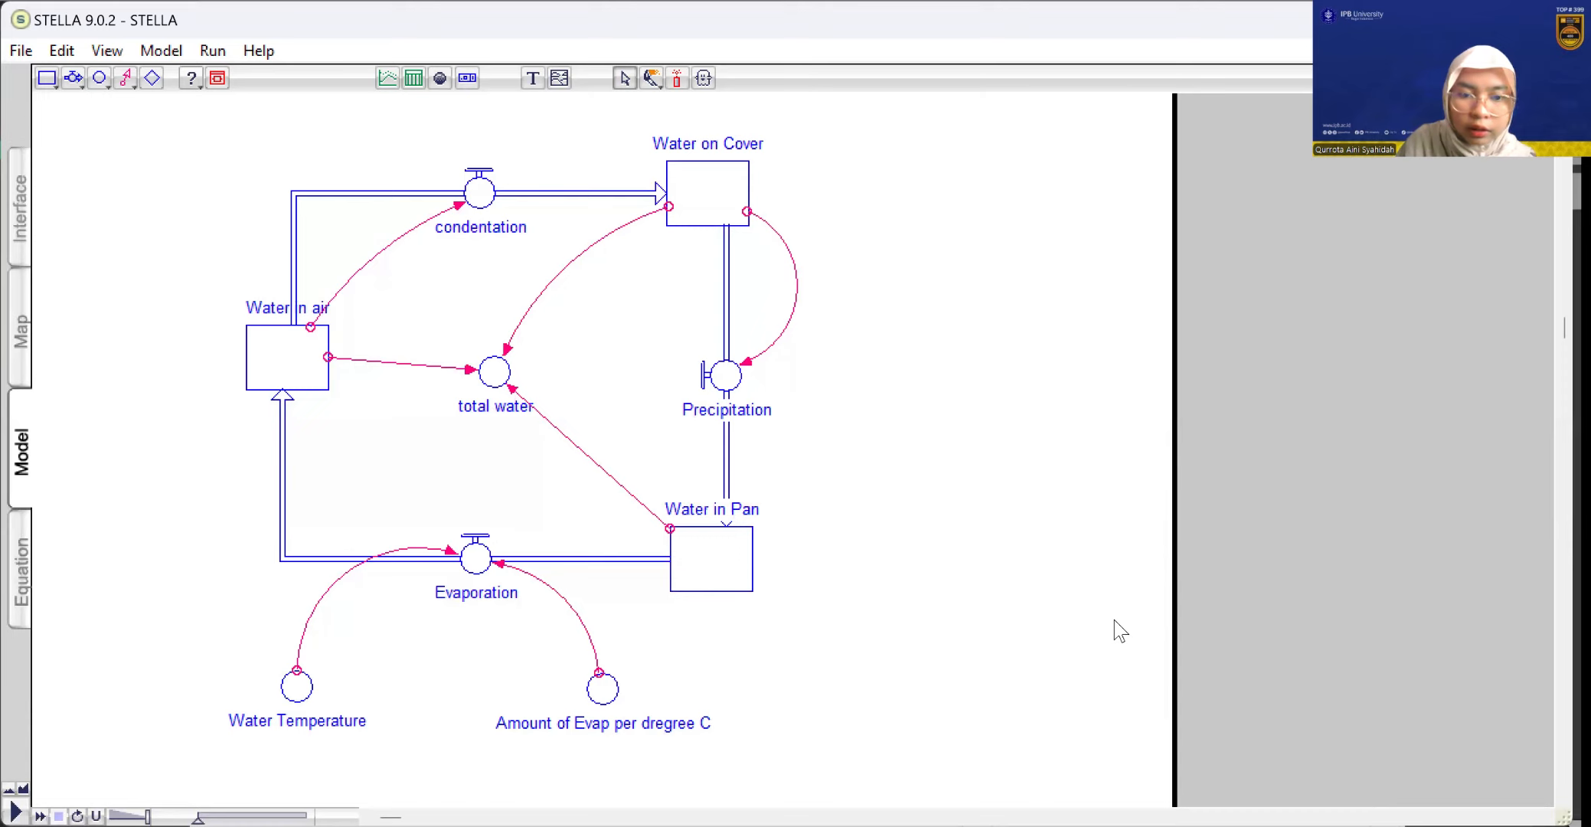
Display the model's equation listing to review the stock, flow and converter definitions
scroll(1114, 620, up, 3)
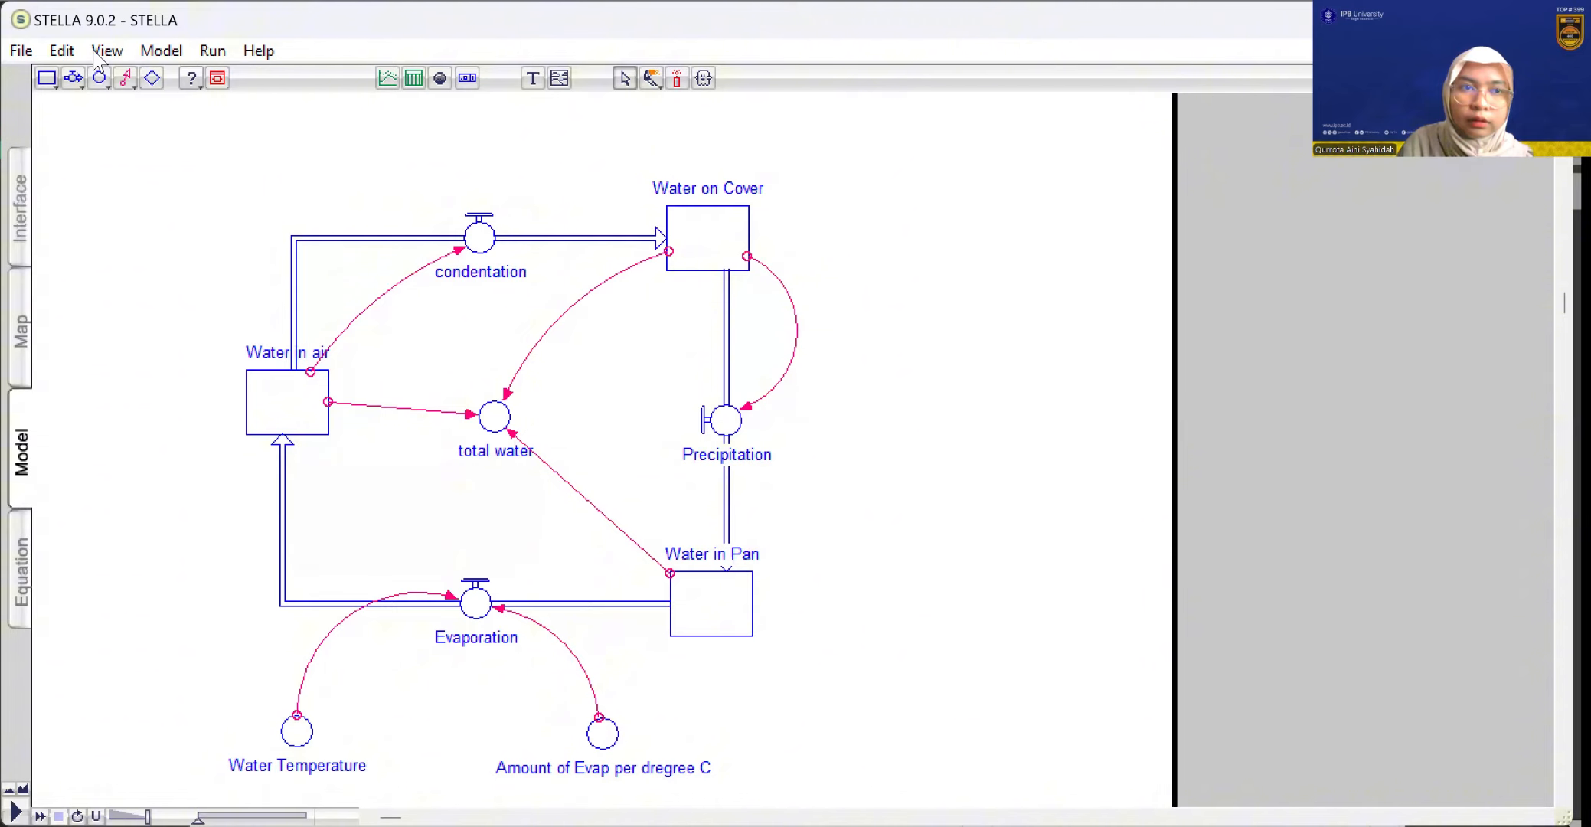
key(alt+Tab)
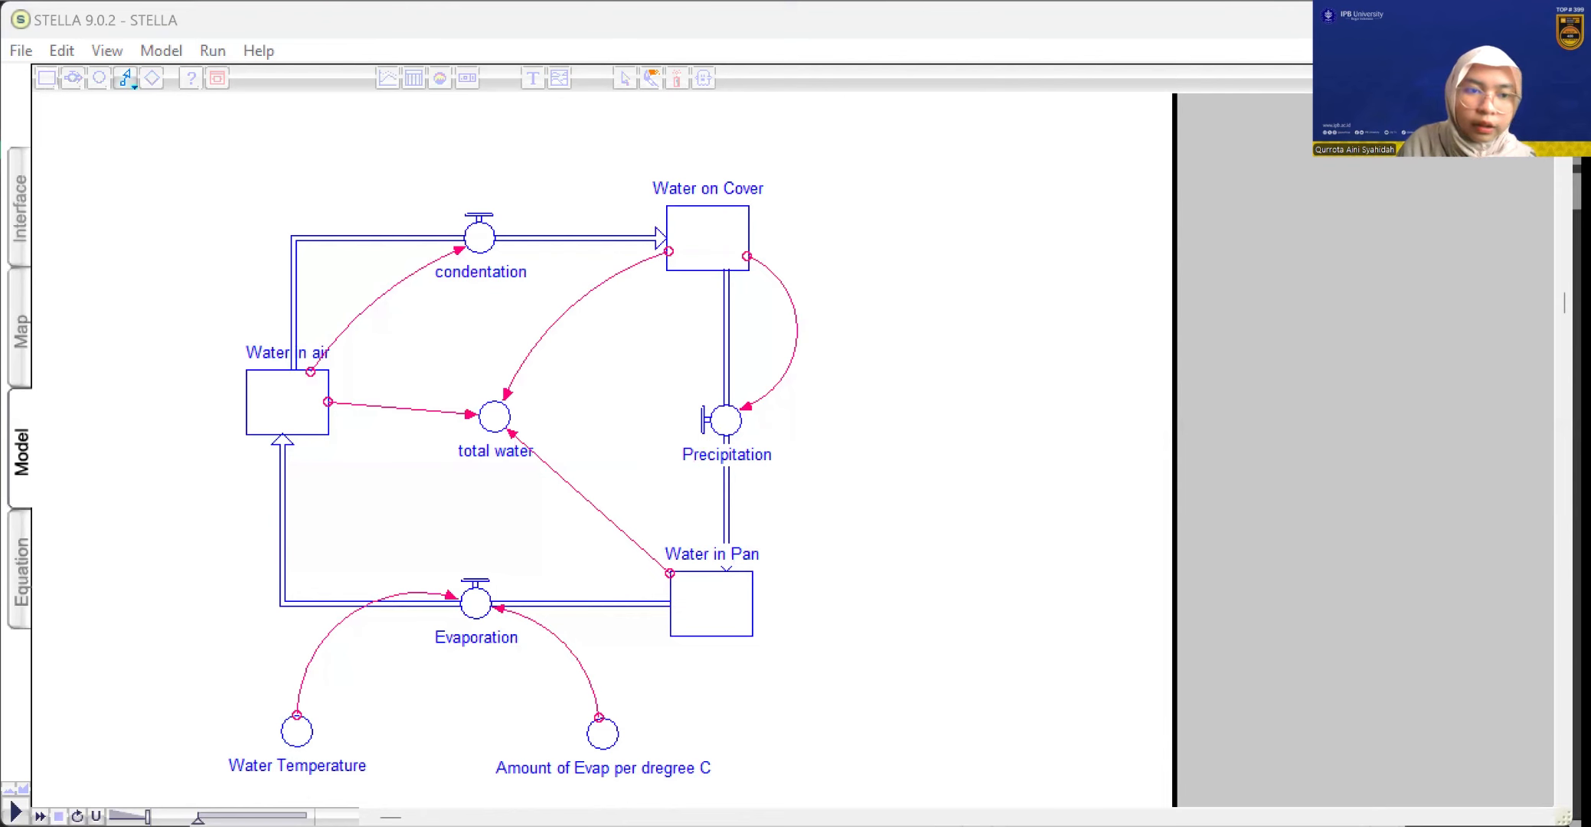
click(29, 588)
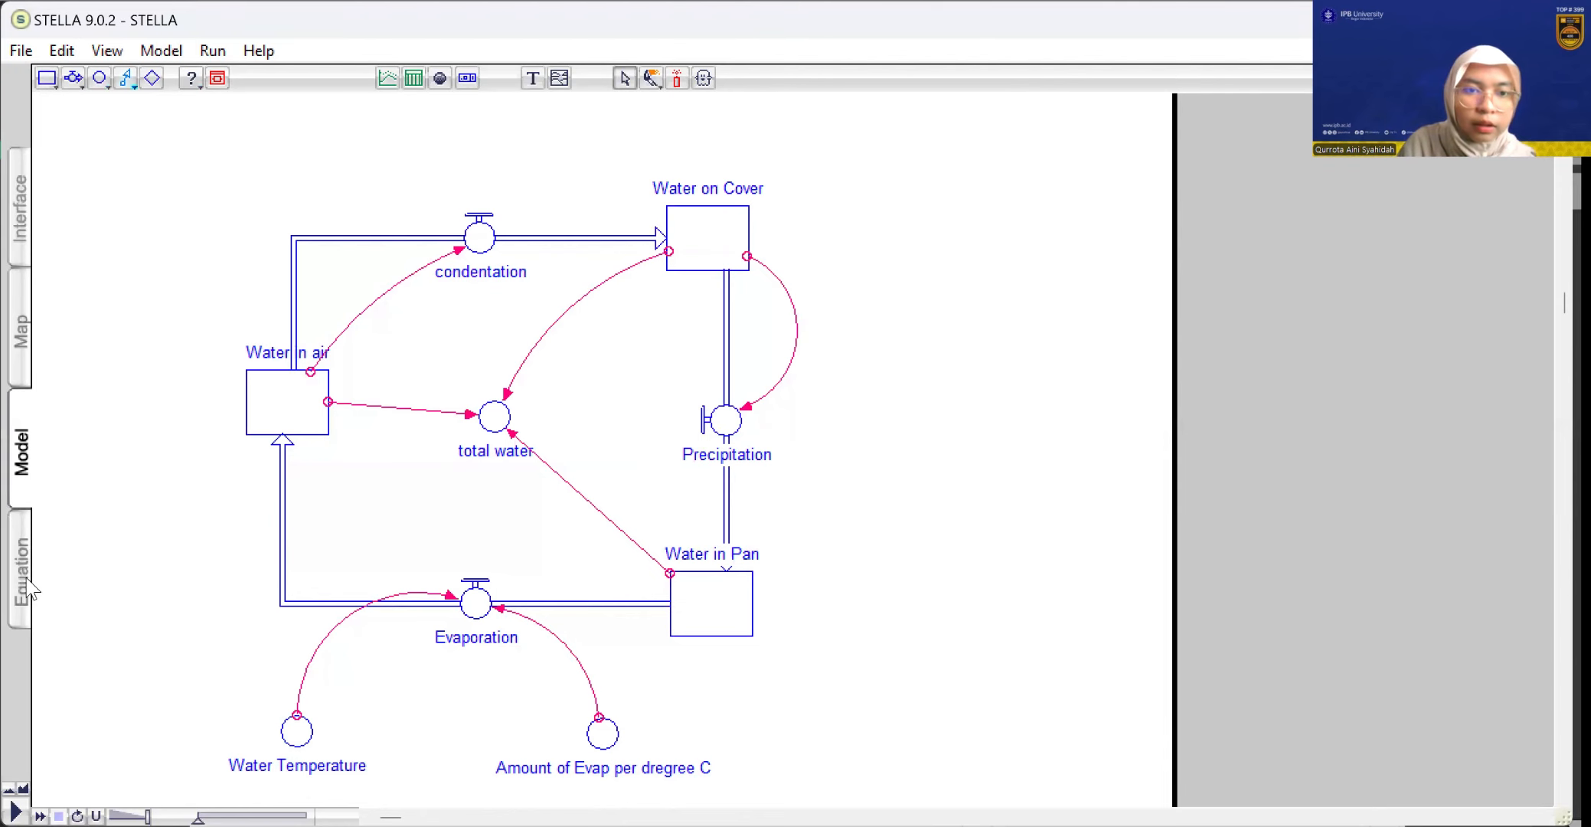
click(29, 588)
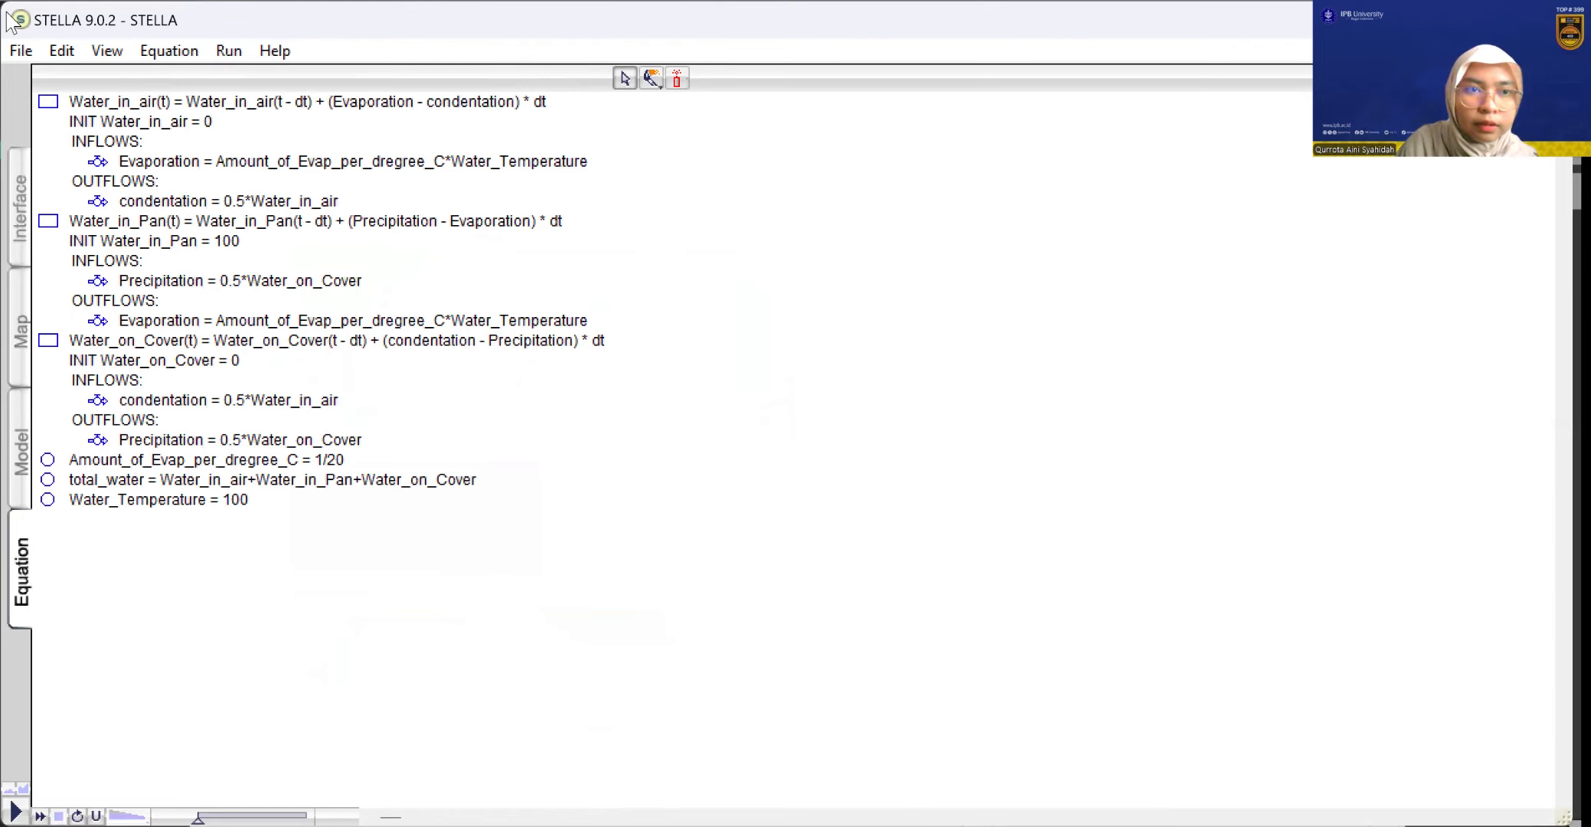
key(alt+Tab)
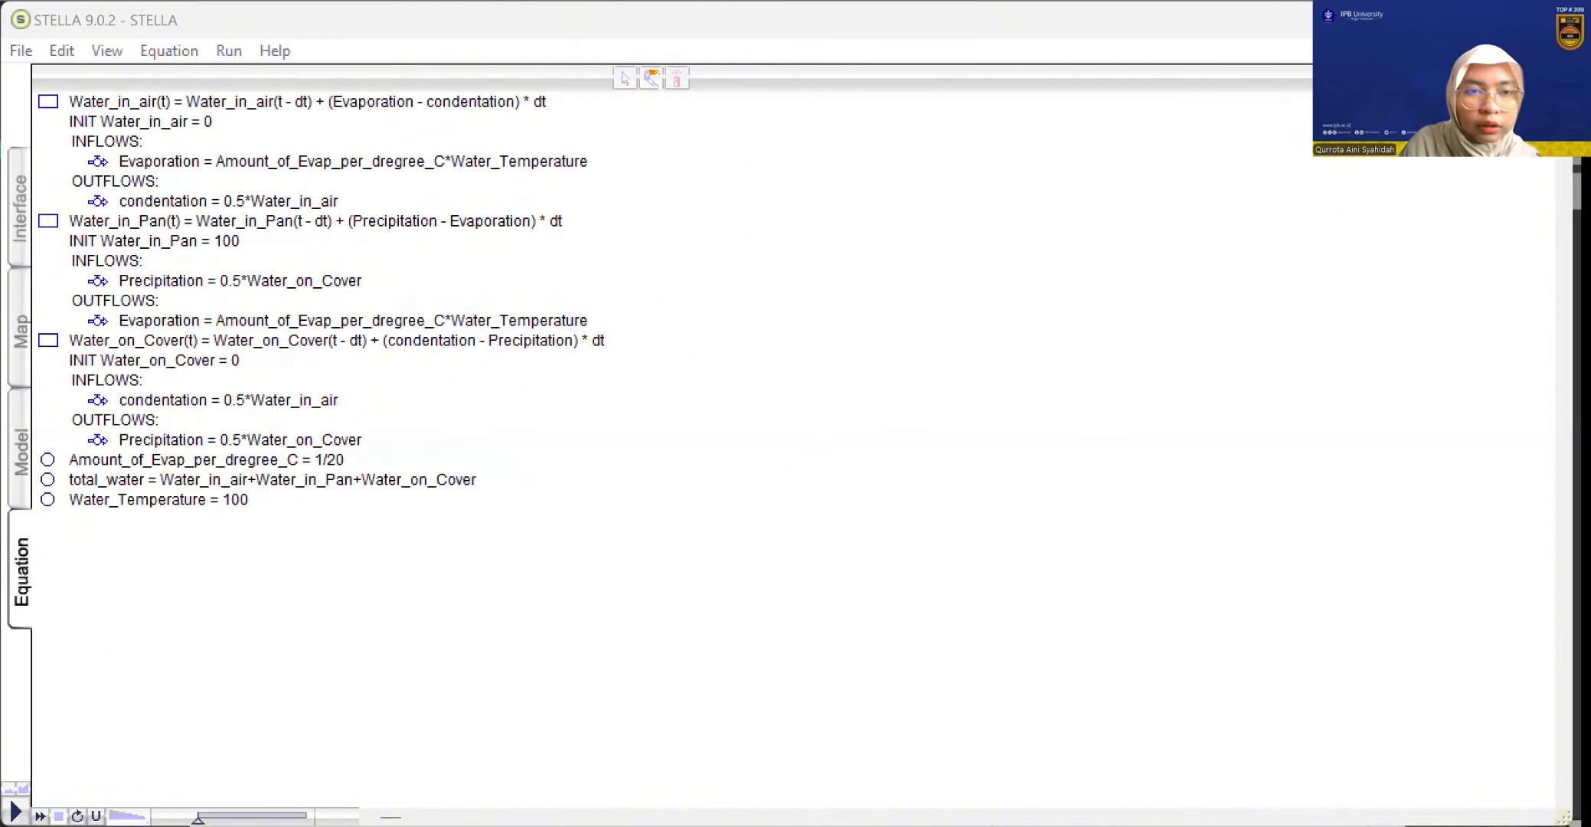
key(alt+Tab)
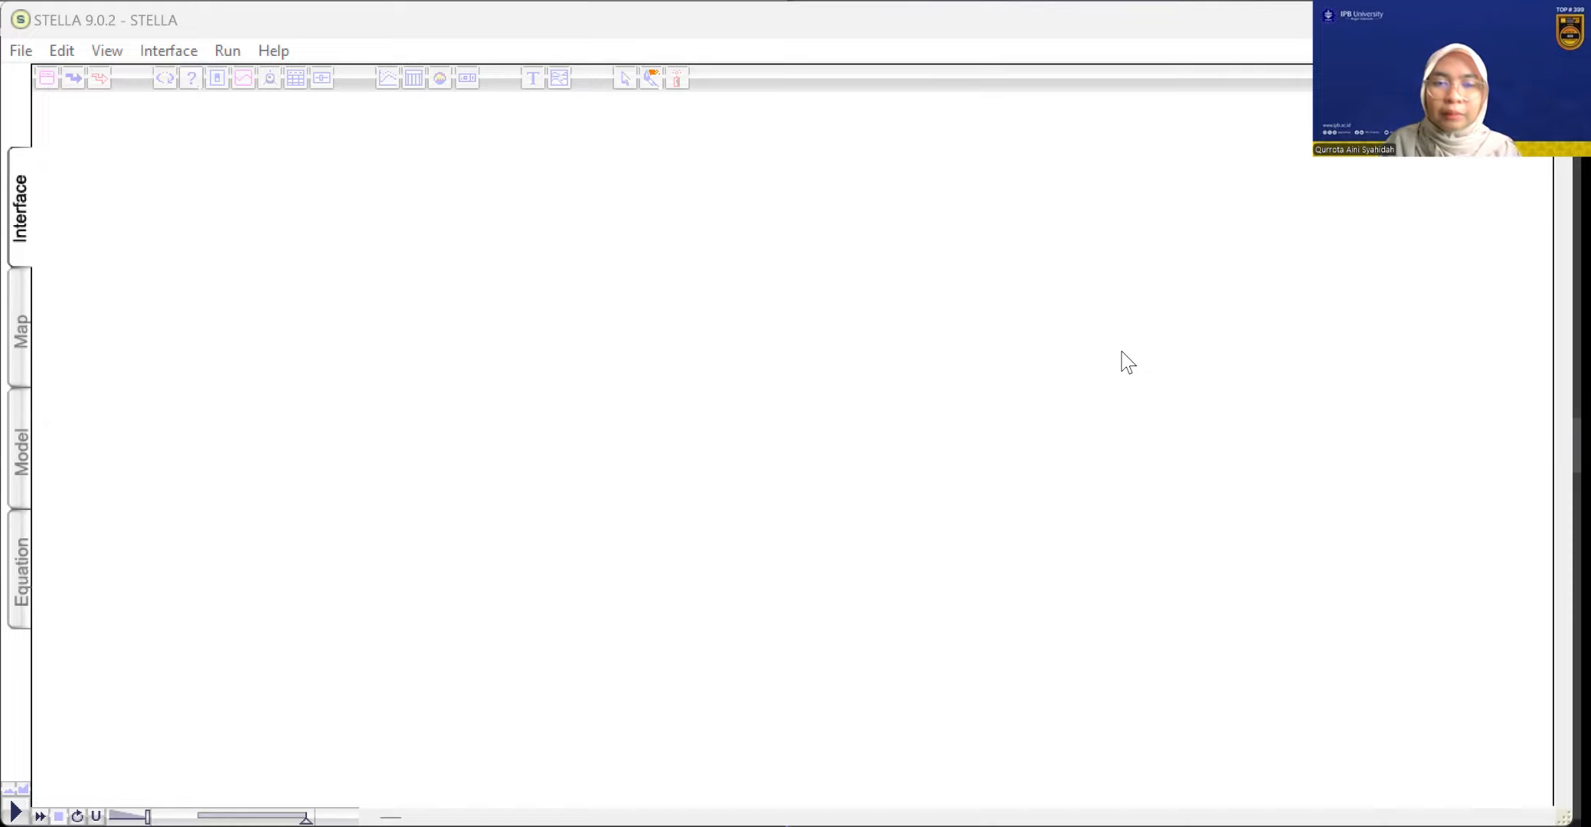
Place a graph near the upper-left corner of the Interface layer and open its definition
click(388, 88)
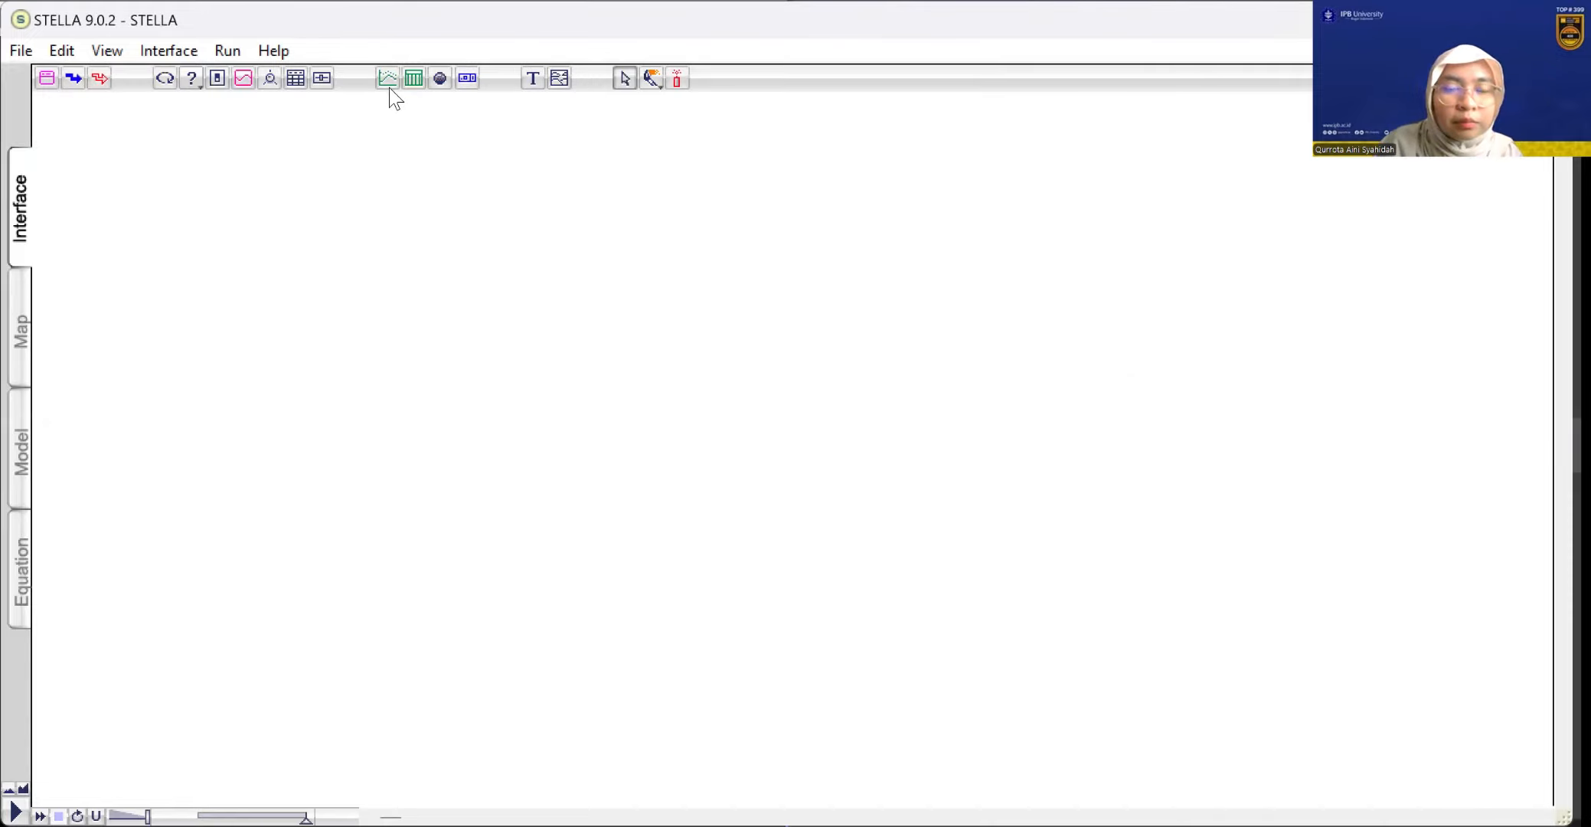
click(389, 79)
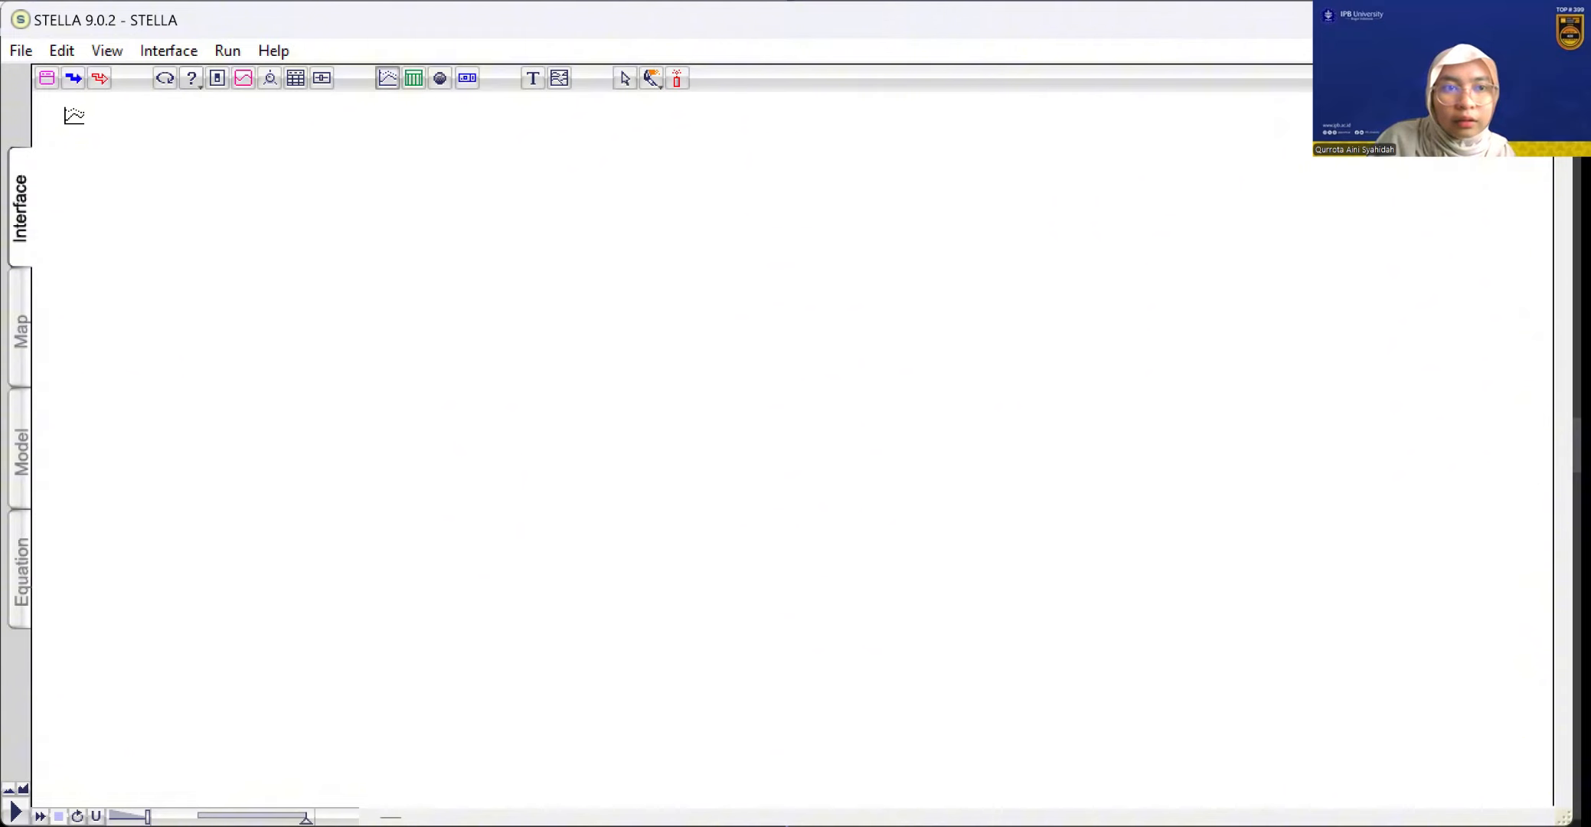
click(71, 114)
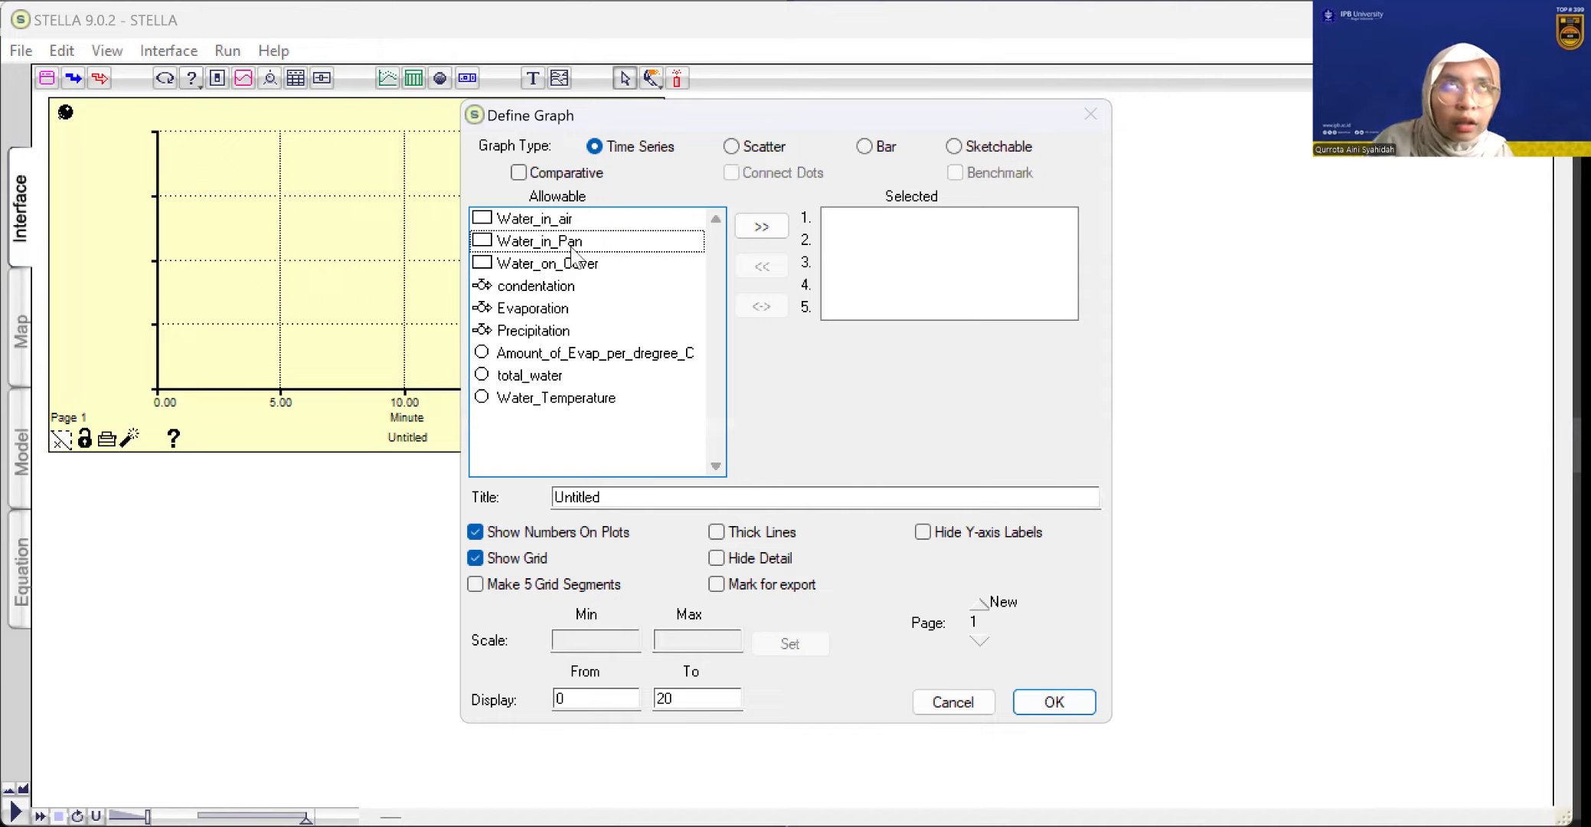
Add Water_in_Pan, Water_in_air, Water_on_Cover and total_water, in that order, to the time series graph's plotted variables
click(764, 226)
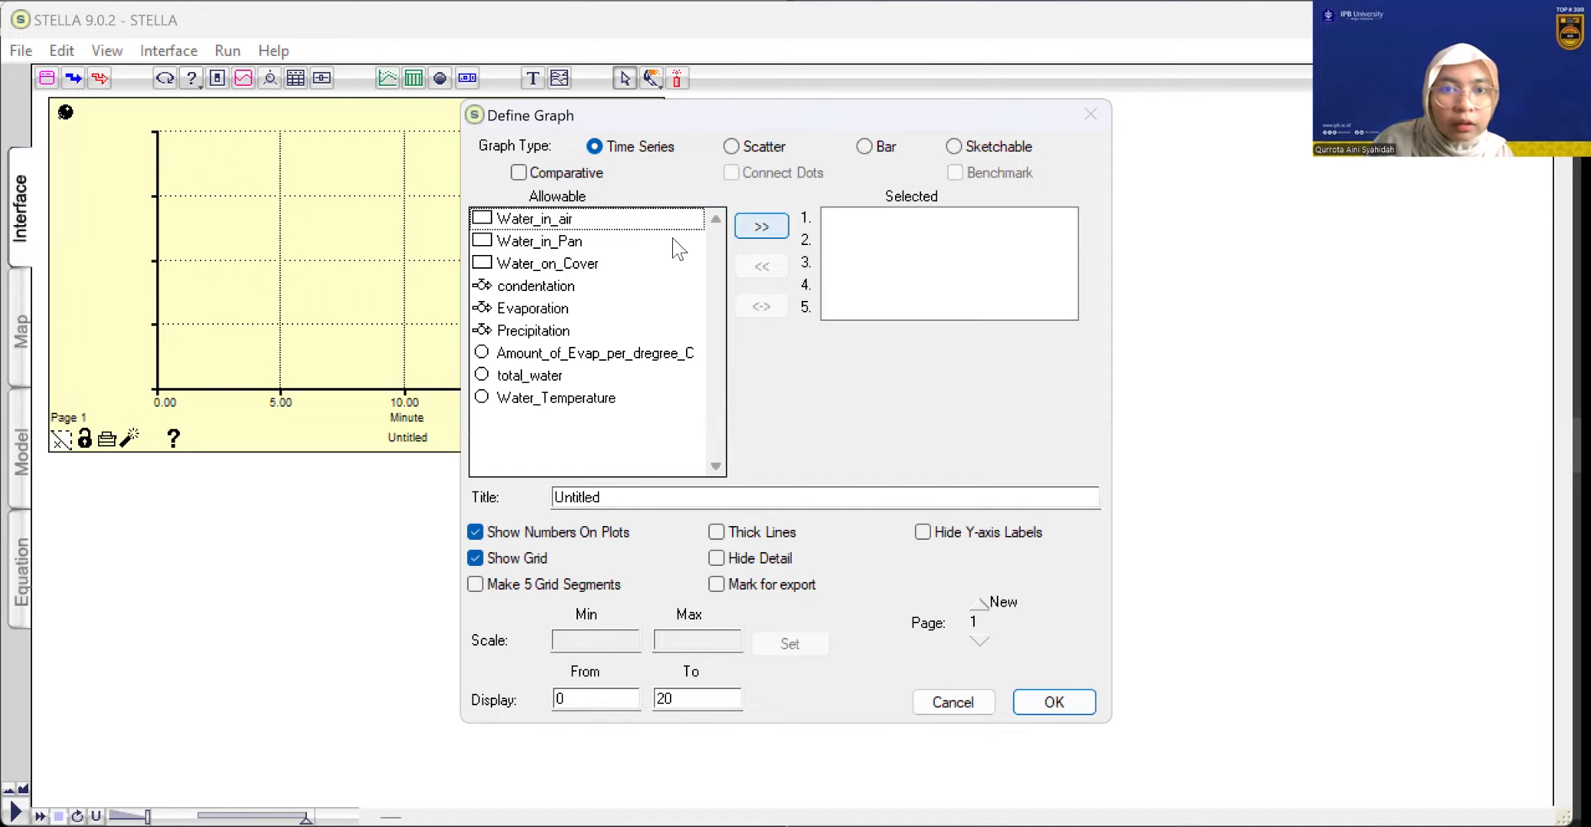
double_click(570, 243)
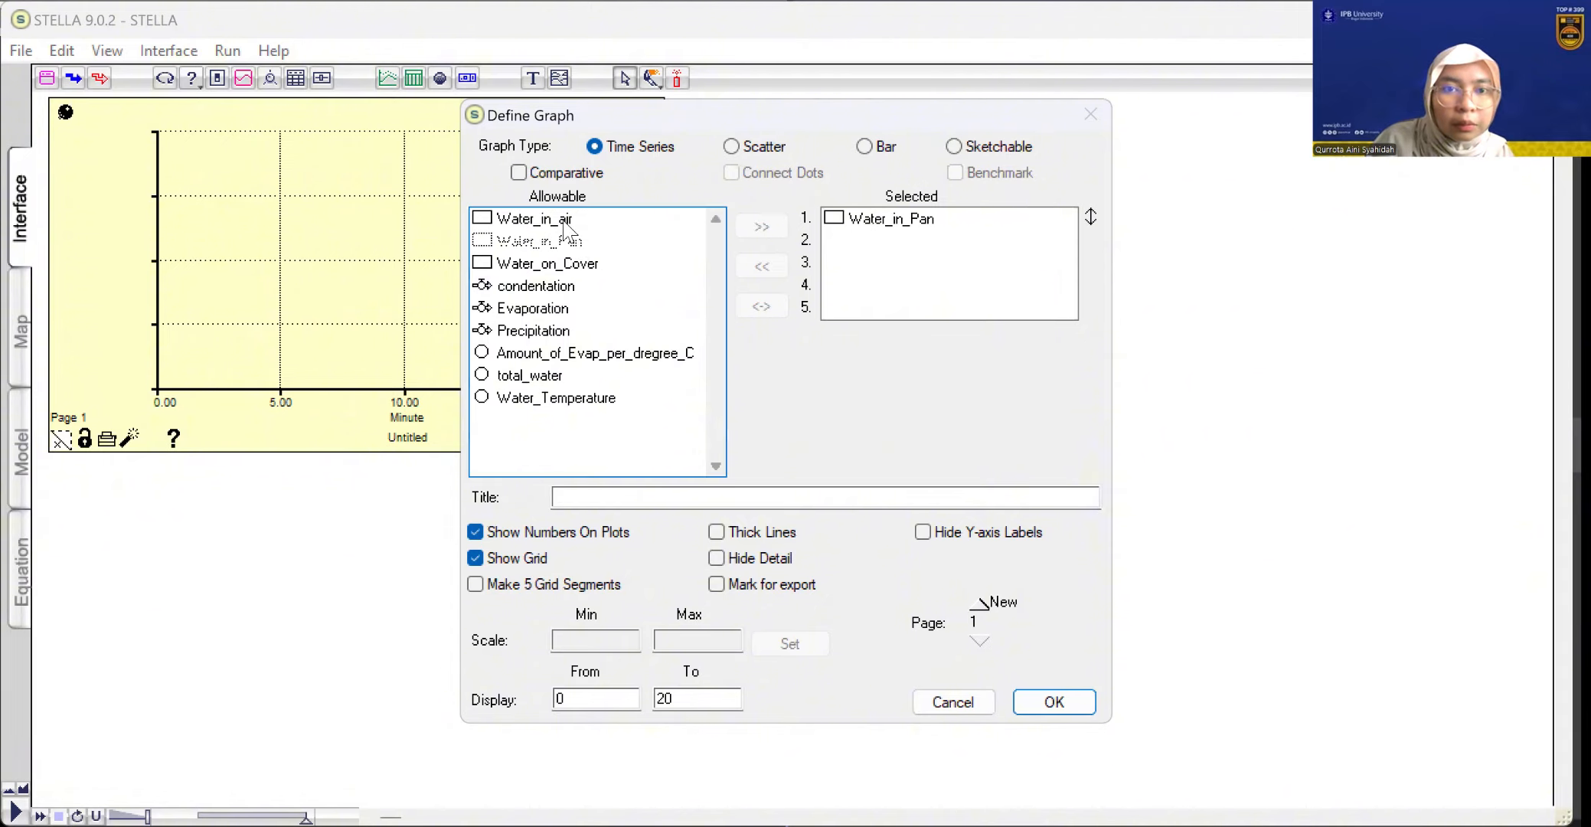
click(566, 222)
click(737, 229)
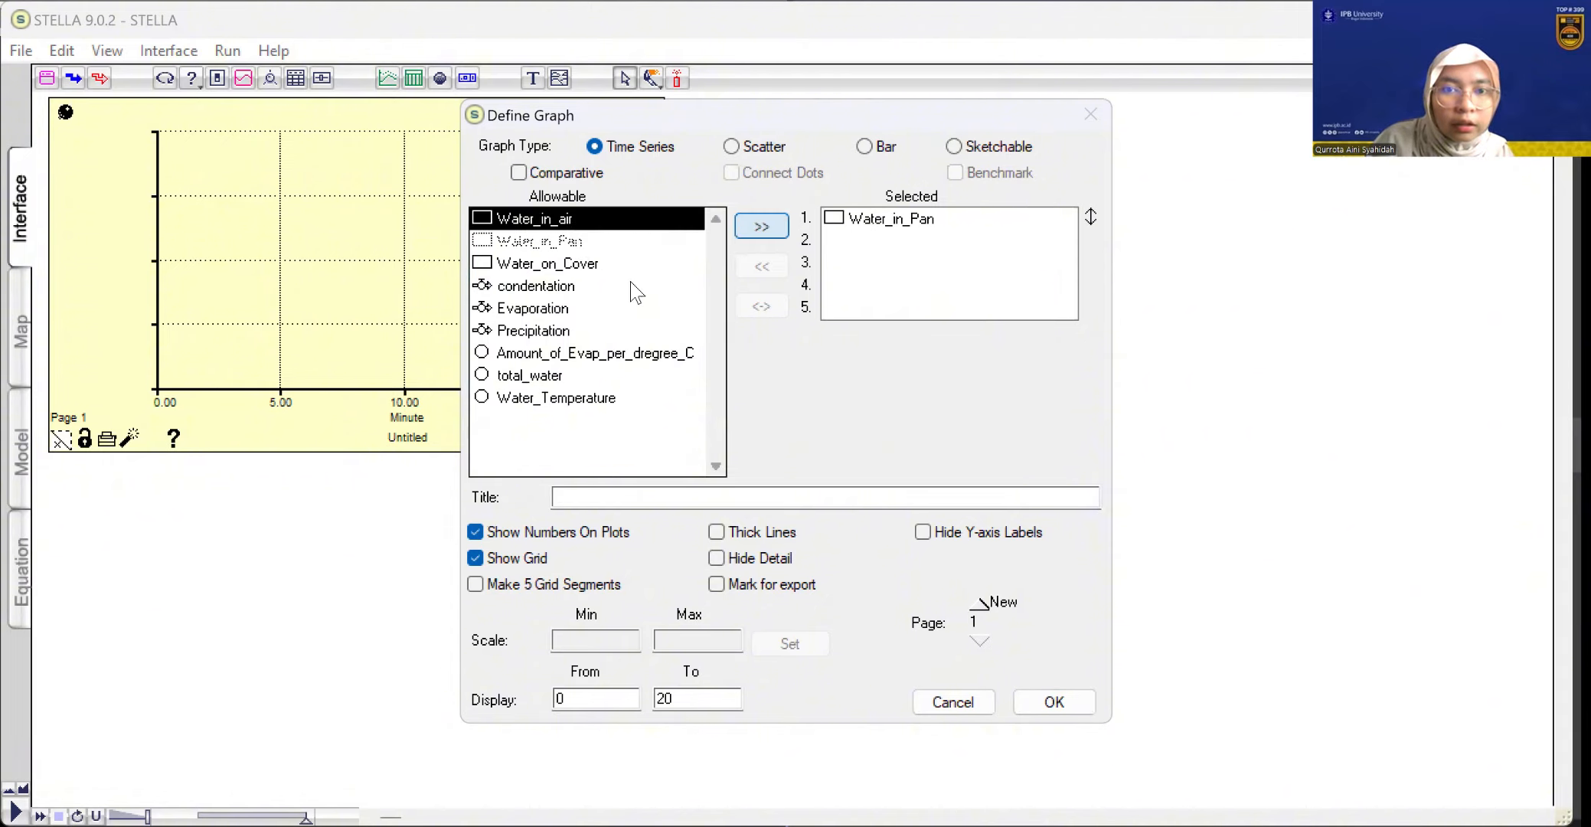
click(547, 263)
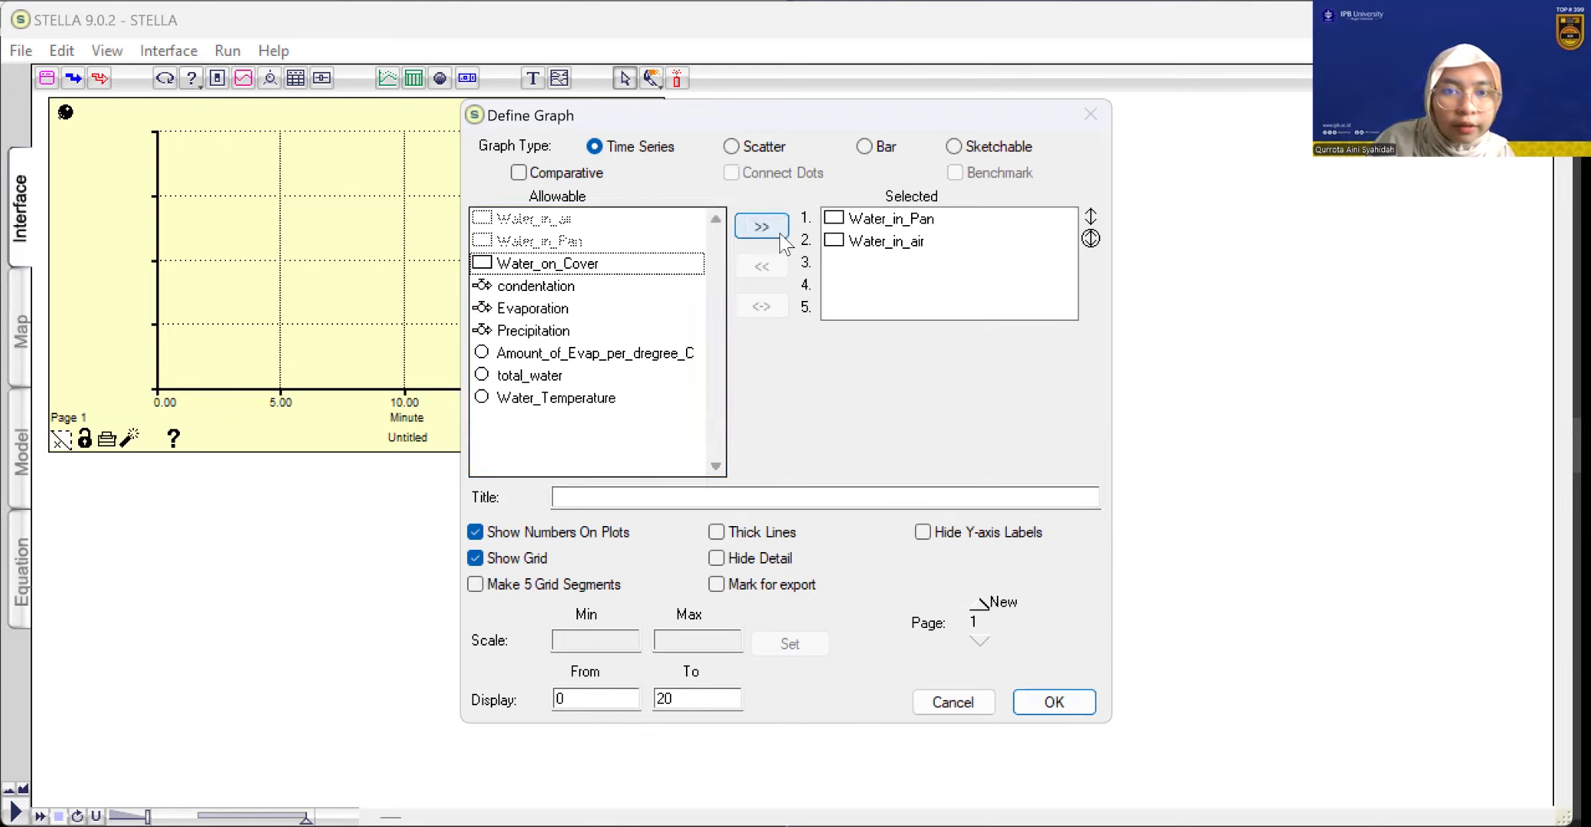
click(762, 227)
click(536, 375)
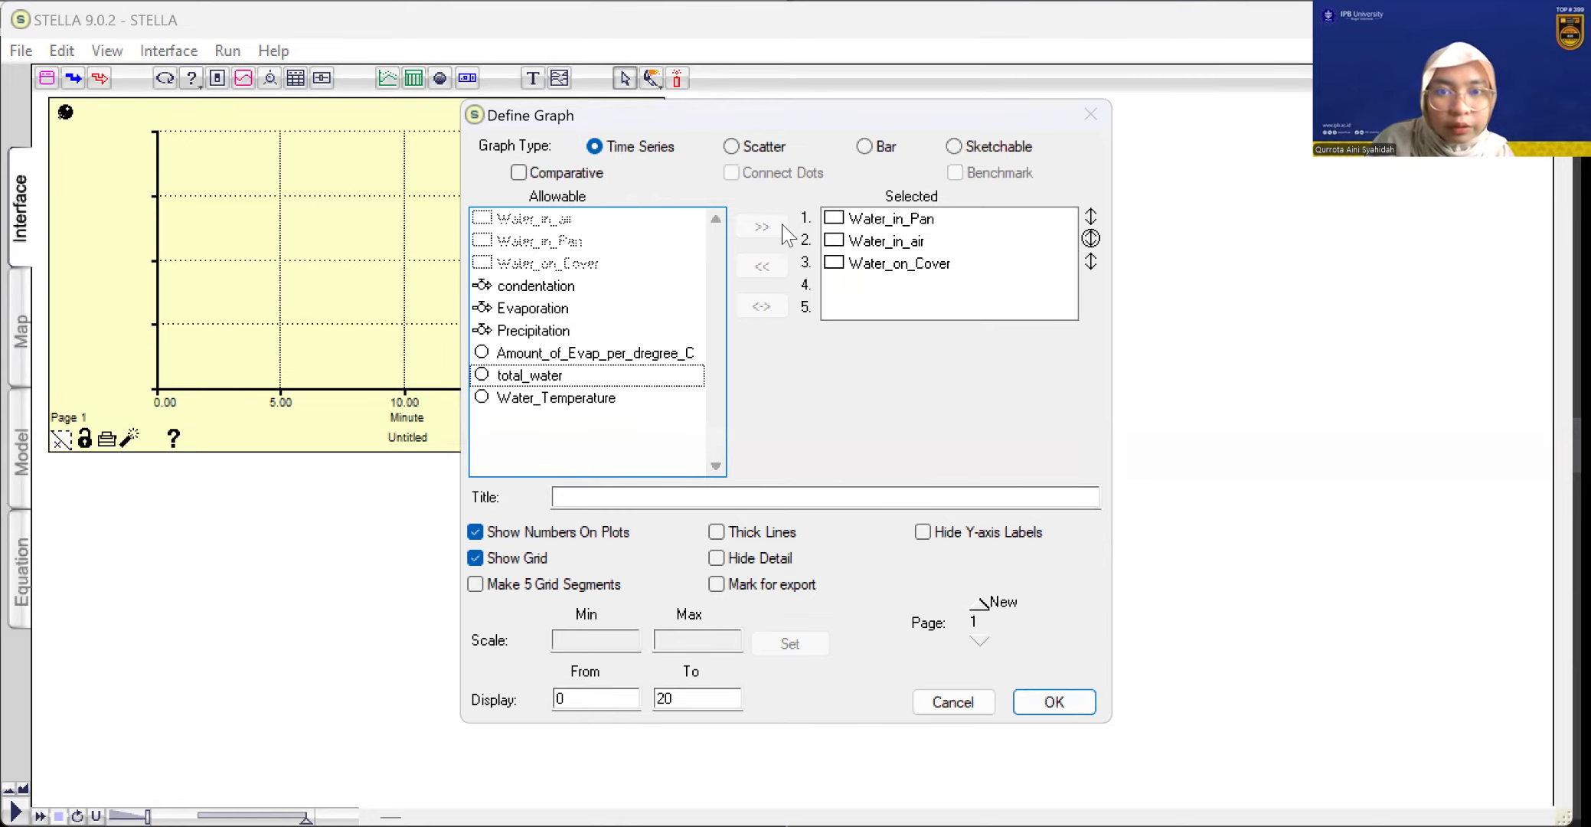
click(762, 226)
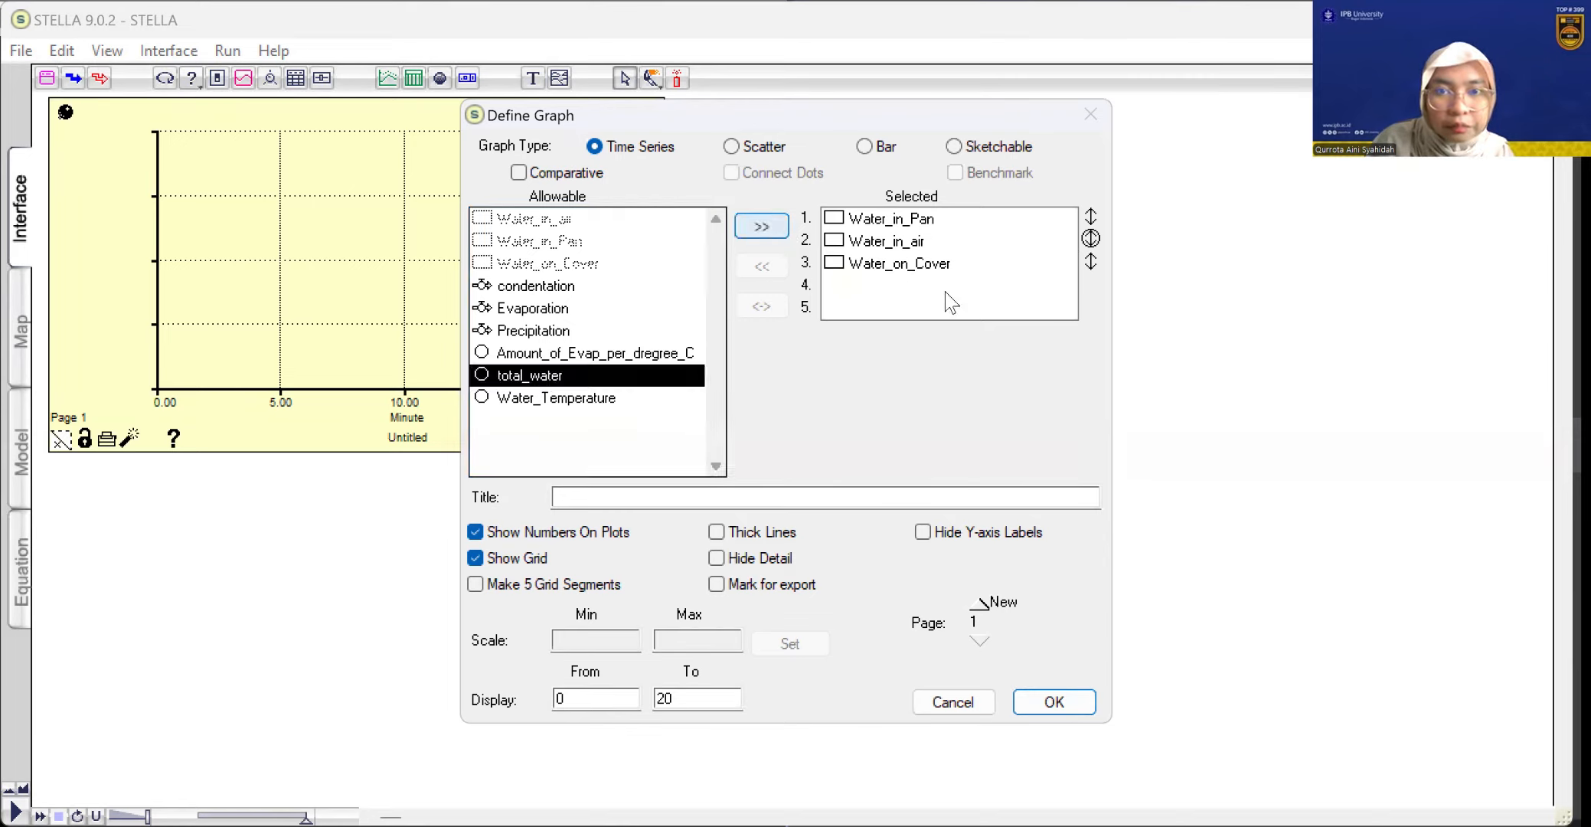
Set the graph scale minimum for Water_in_Pan to 0
click(961, 235)
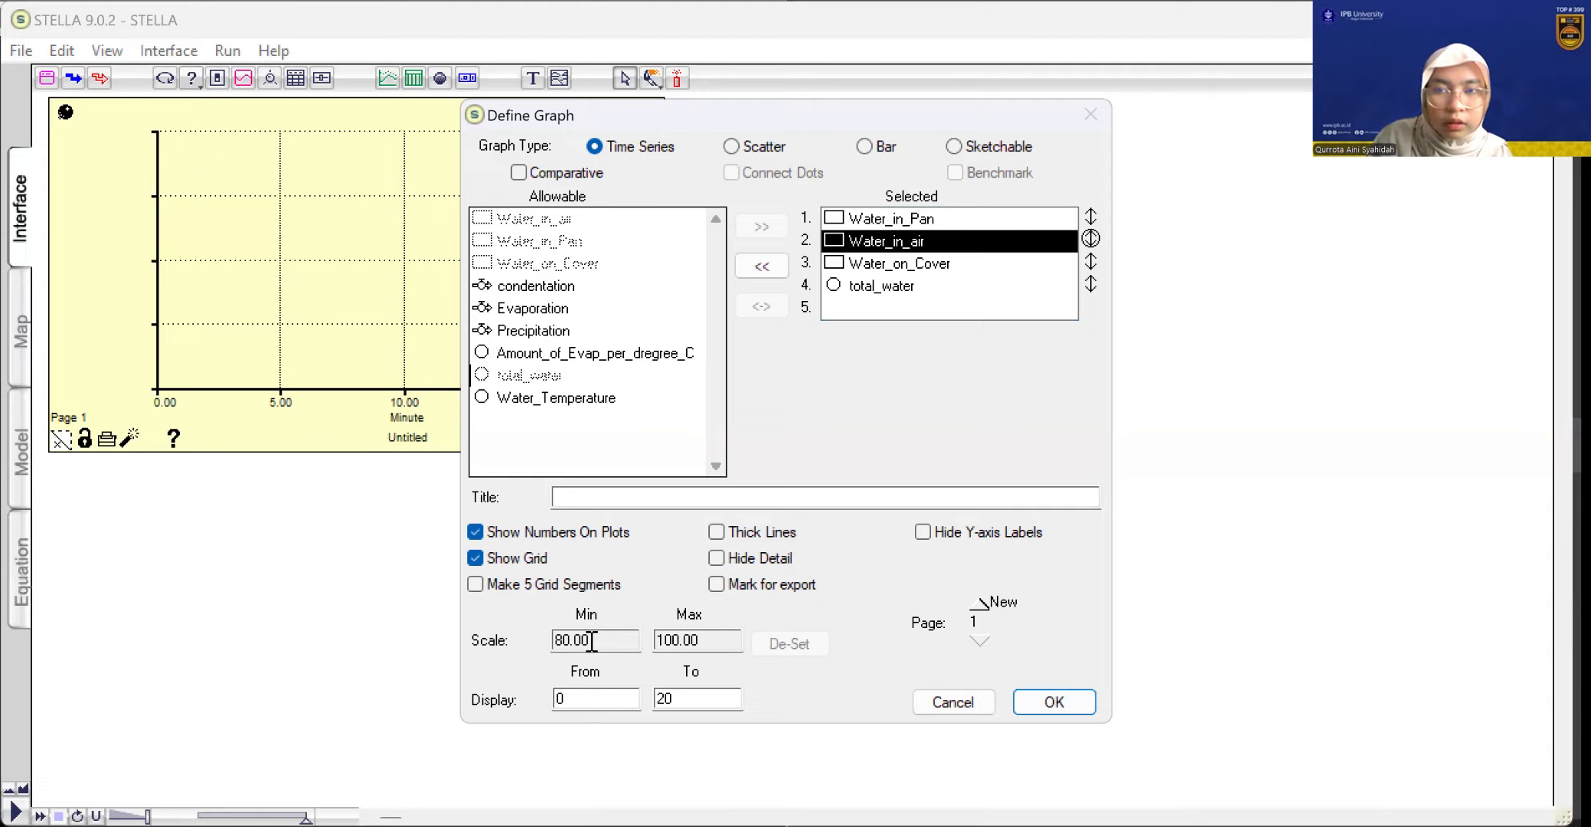
click(1094, 218)
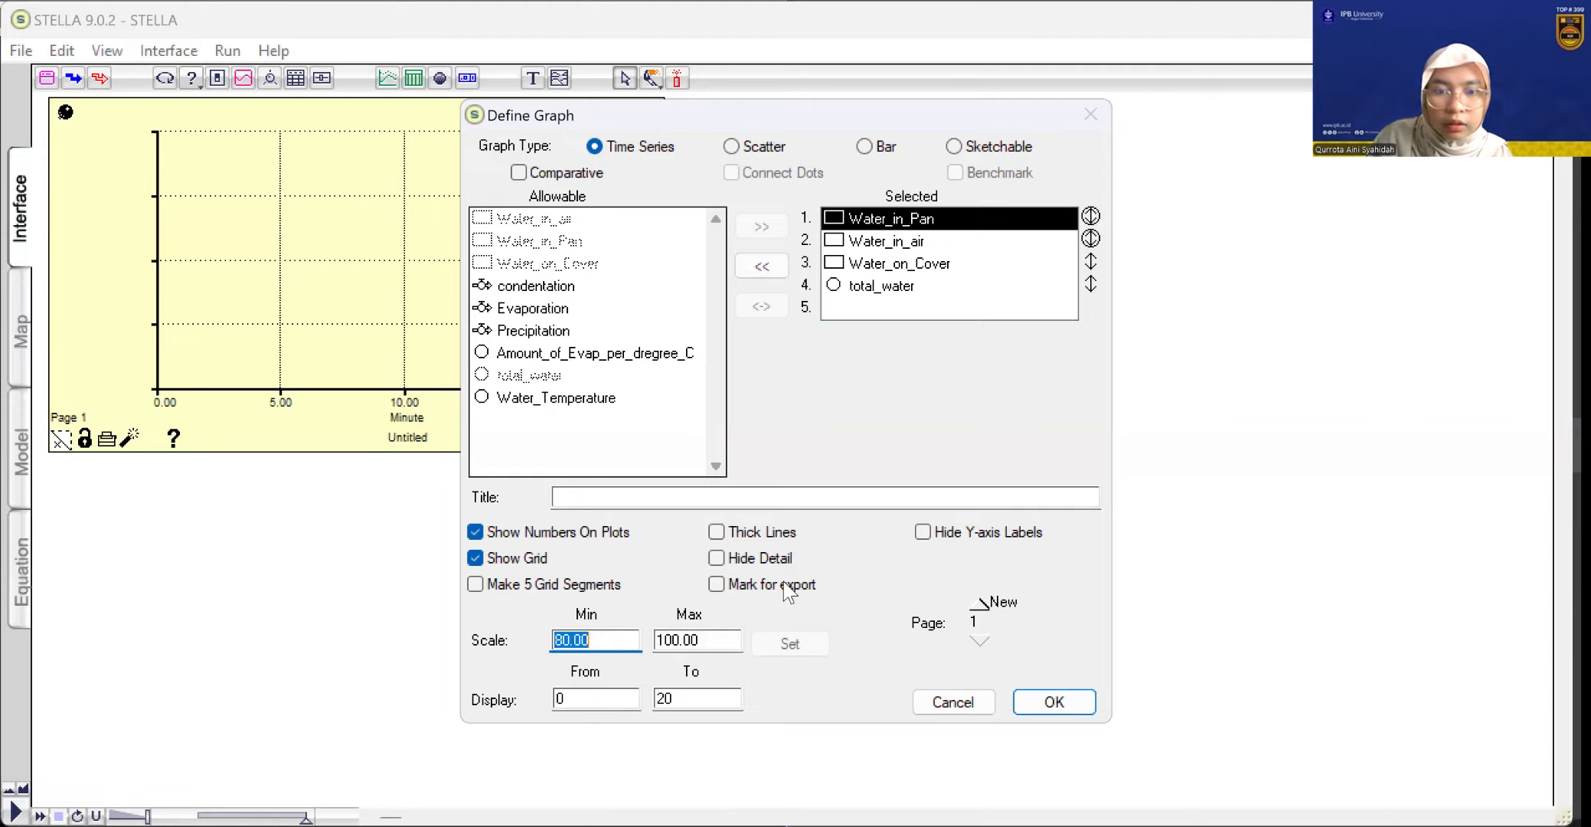
text(0)
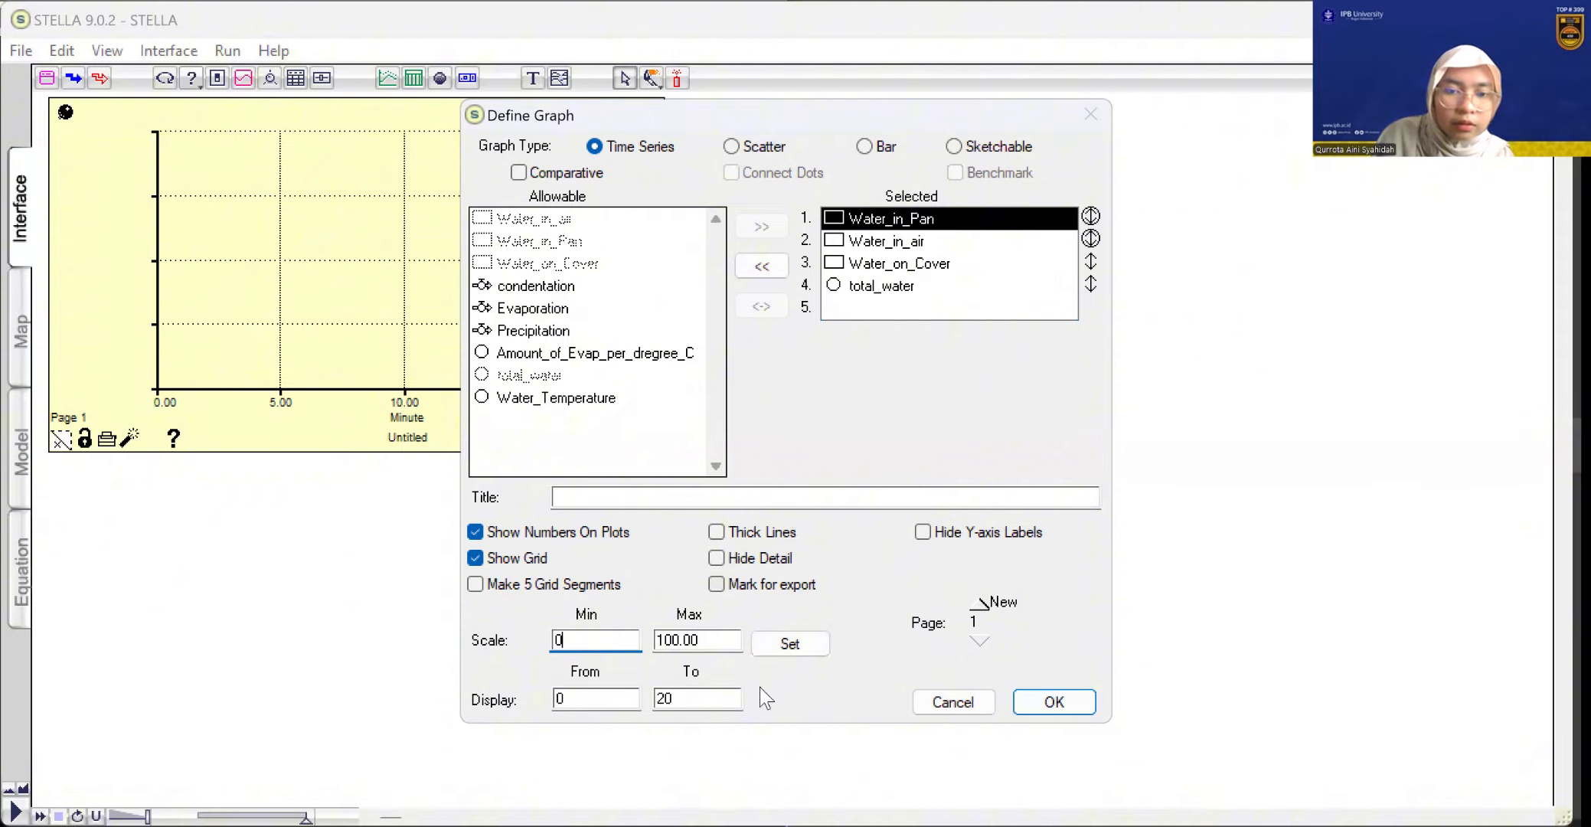
click(791, 647)
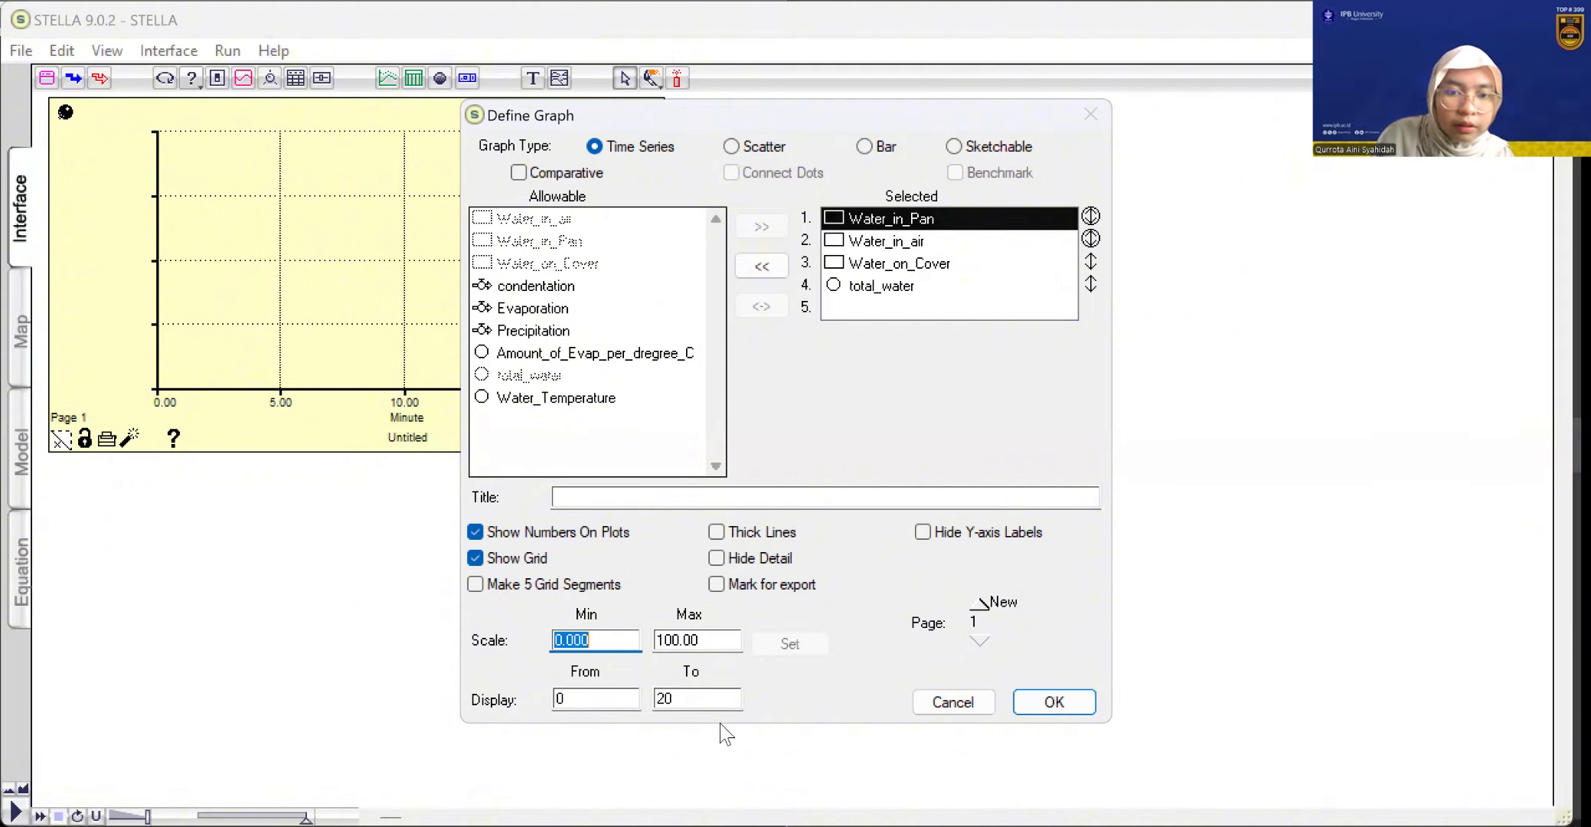
Set the graph scale maximum for Water_in_air to 100
click(999, 255)
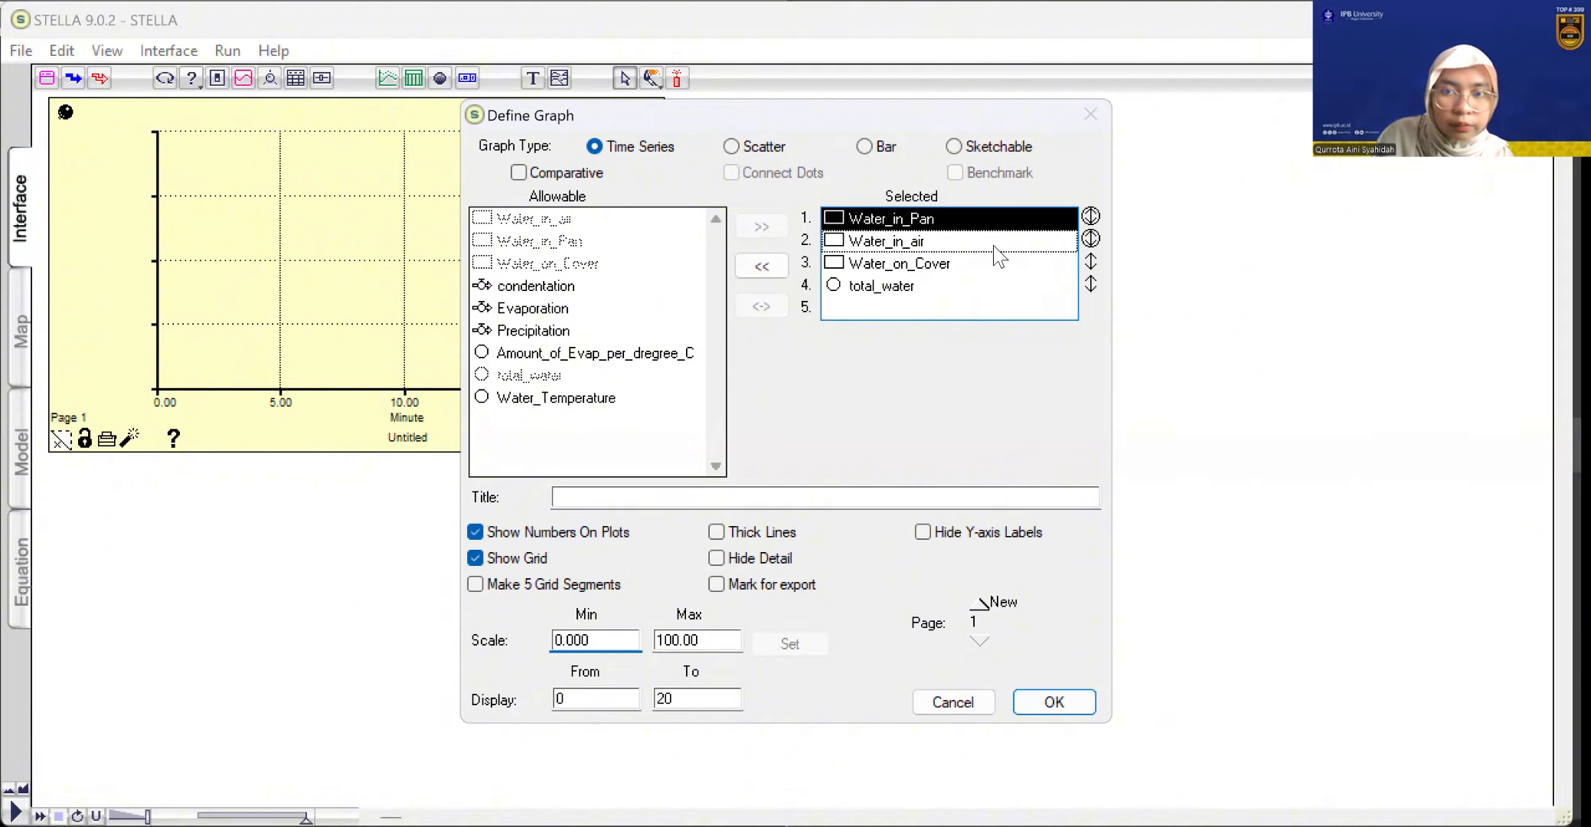
click(1032, 249)
click(1035, 243)
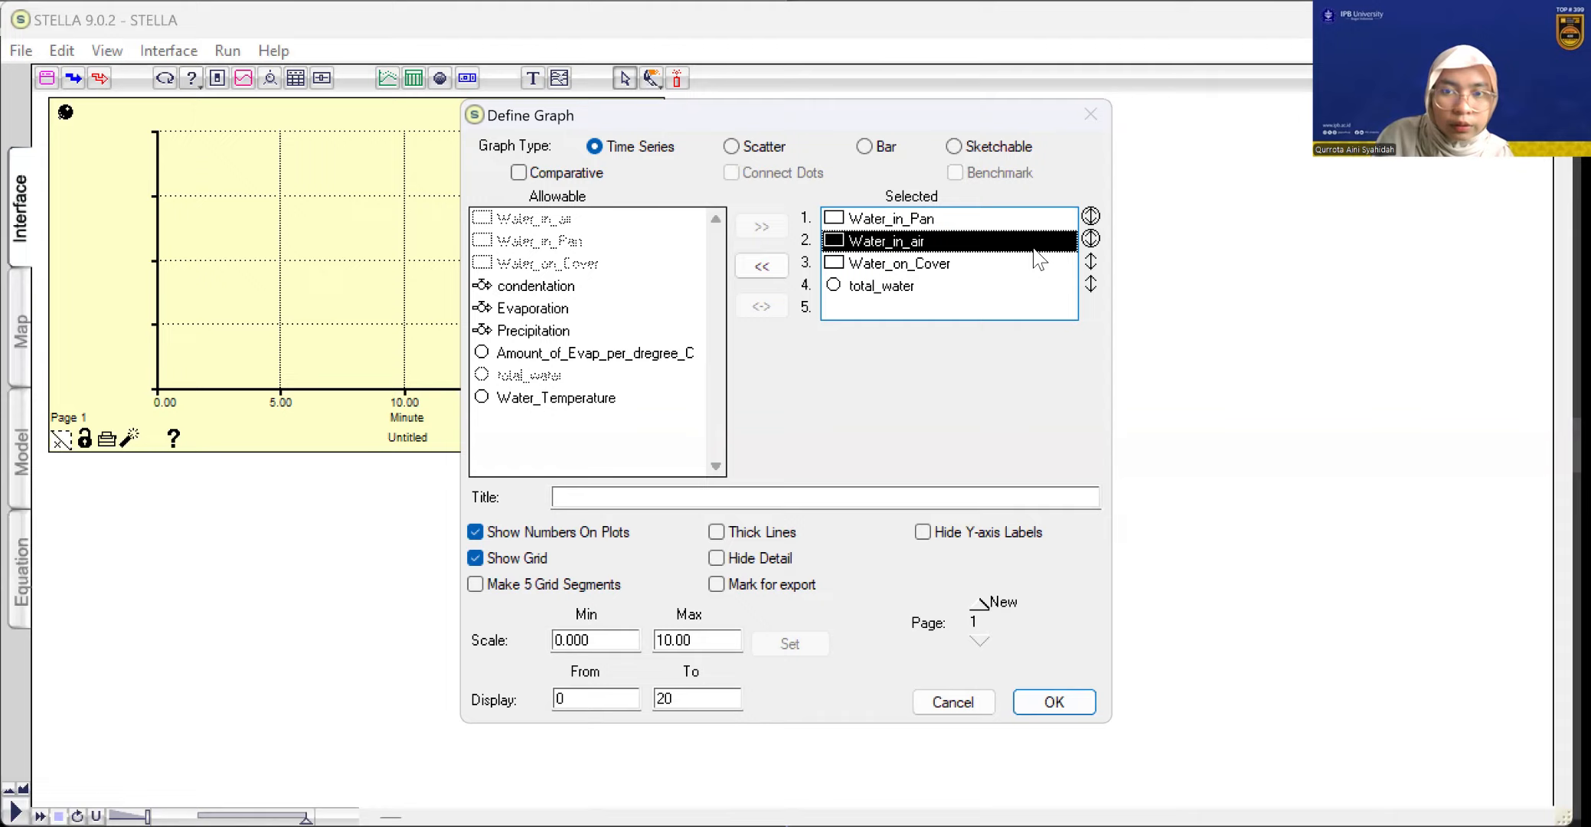
click(1092, 240)
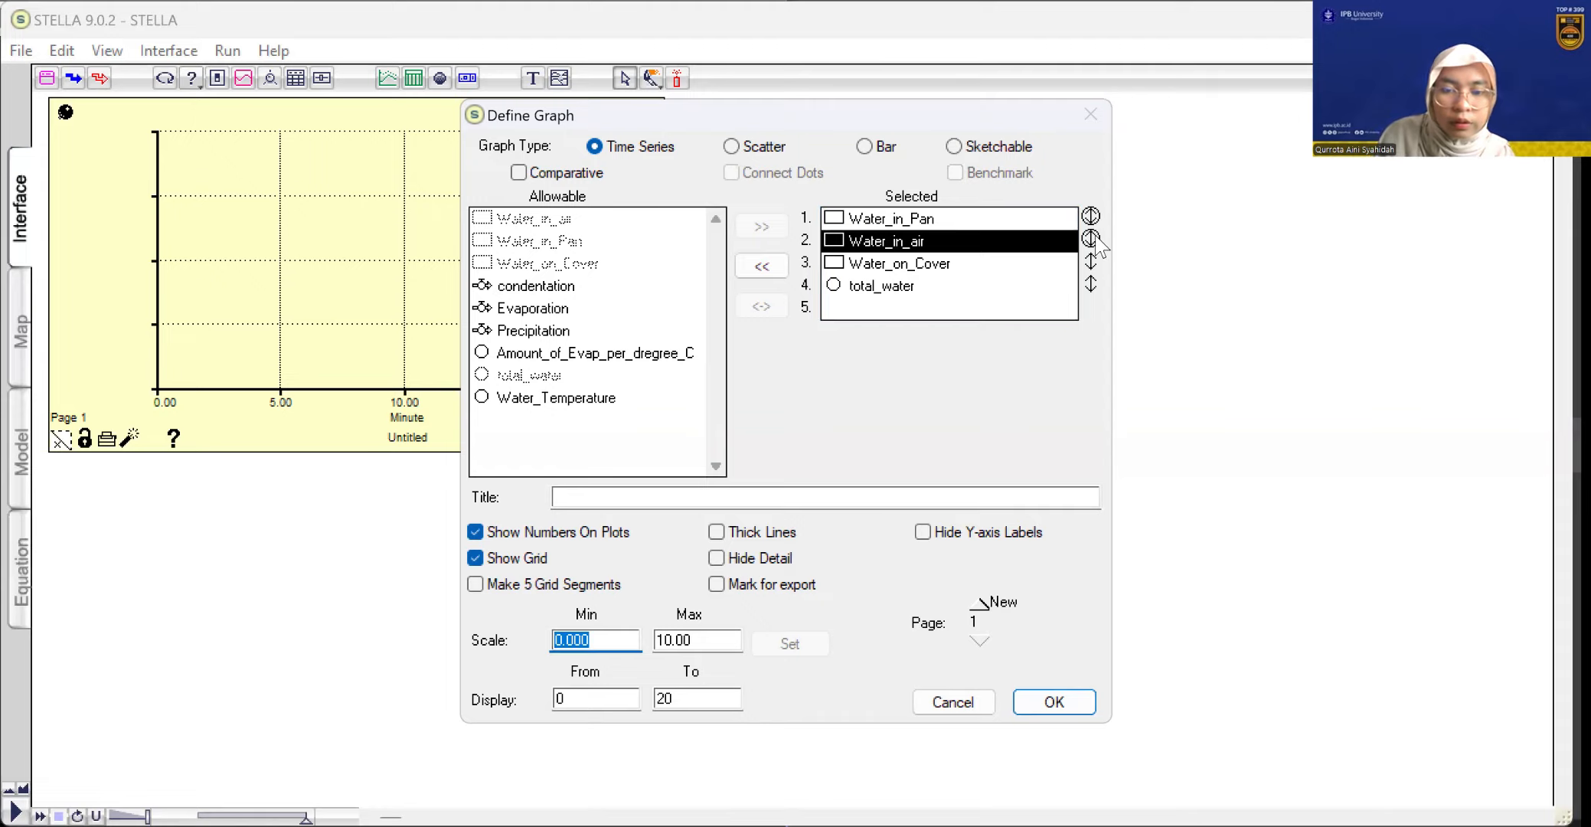
click(675, 642)
key(BackSpace)
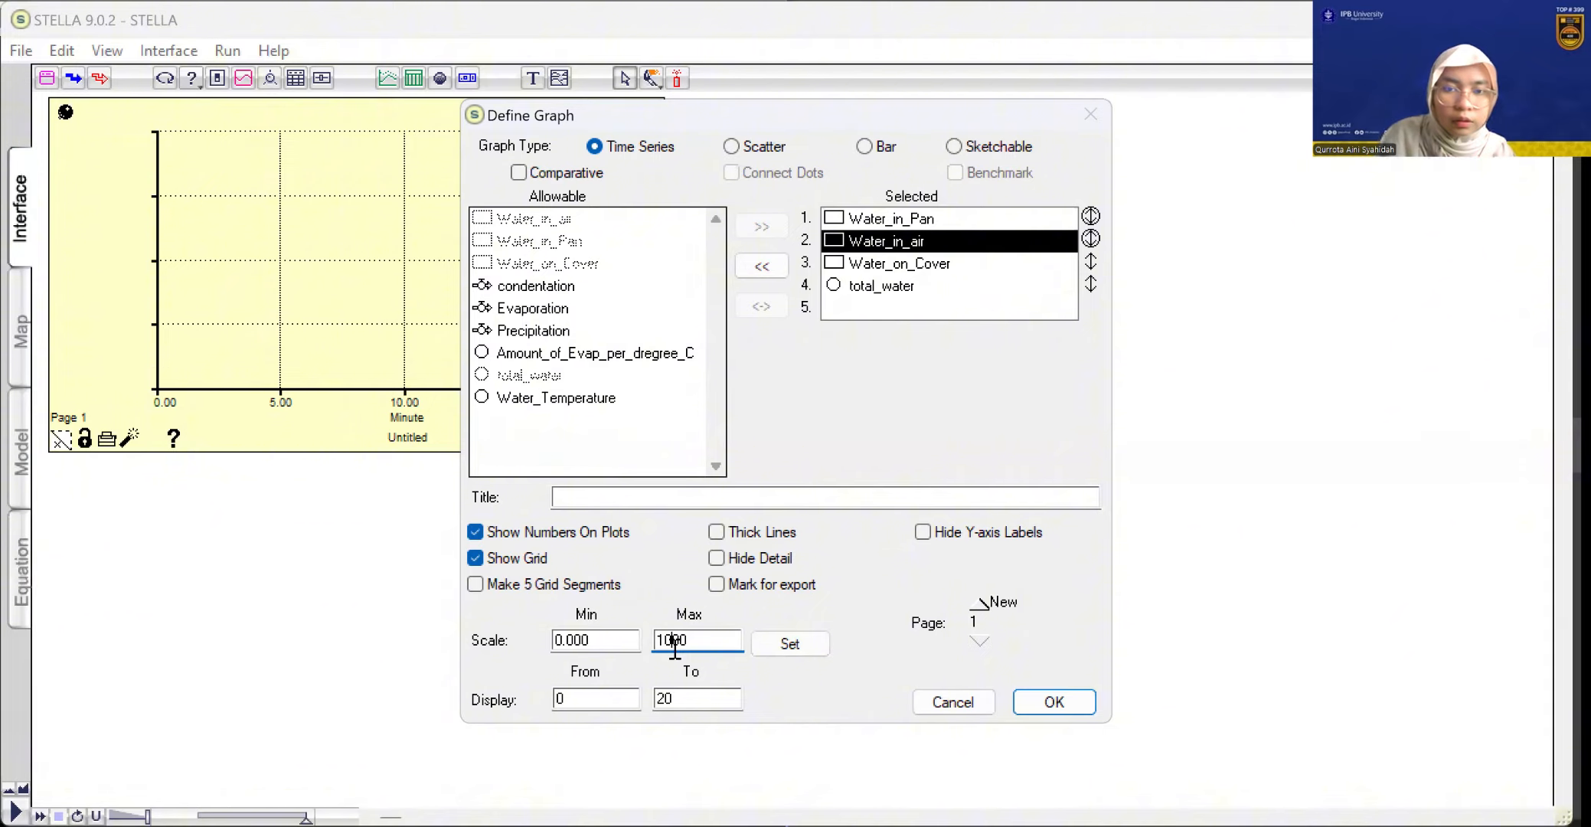
key(Delete)
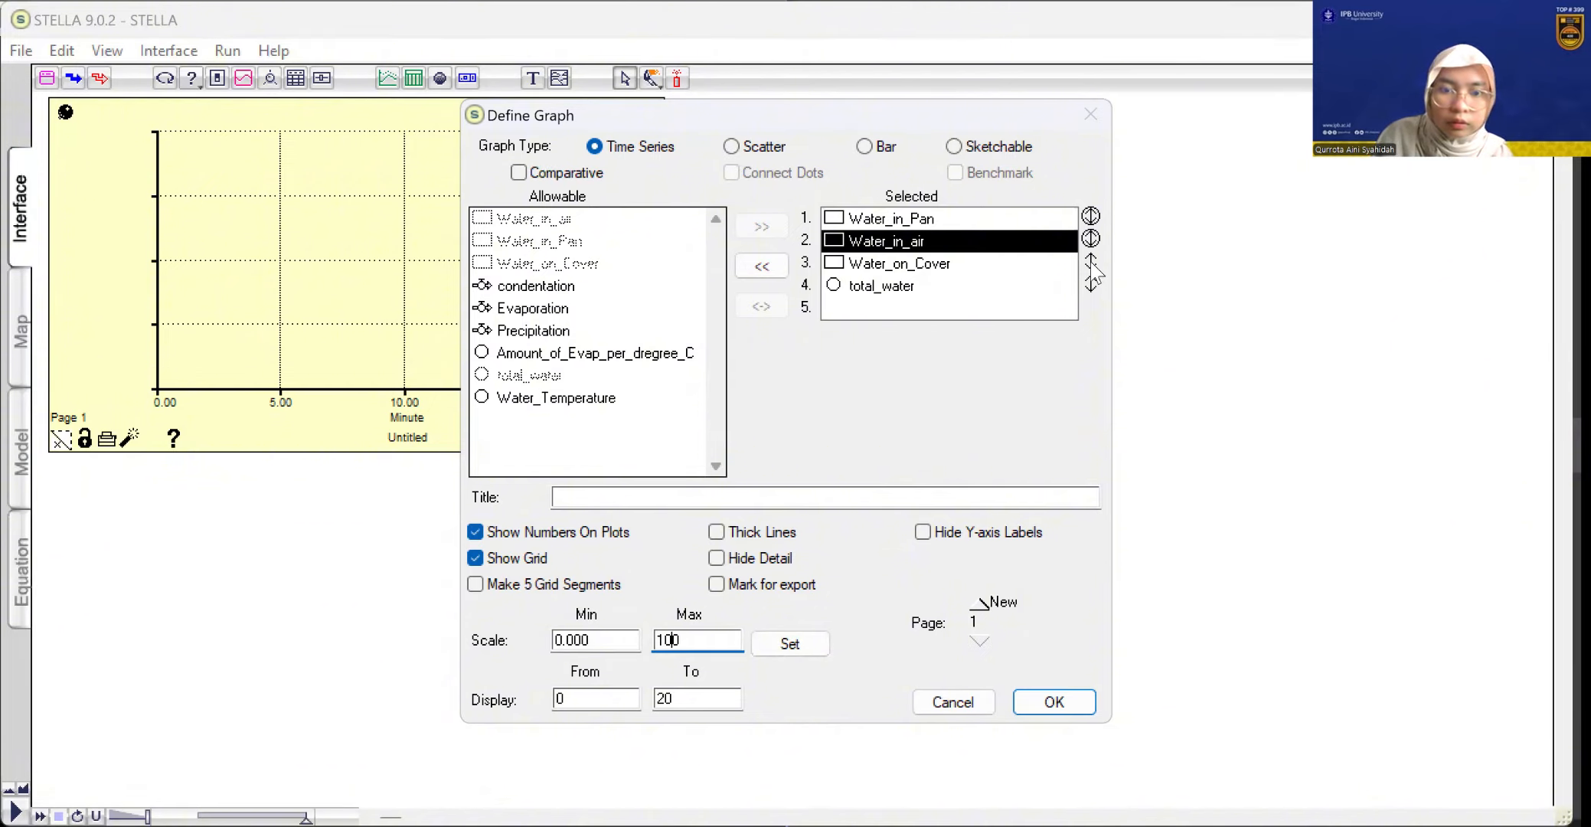
key(shift+Tab)
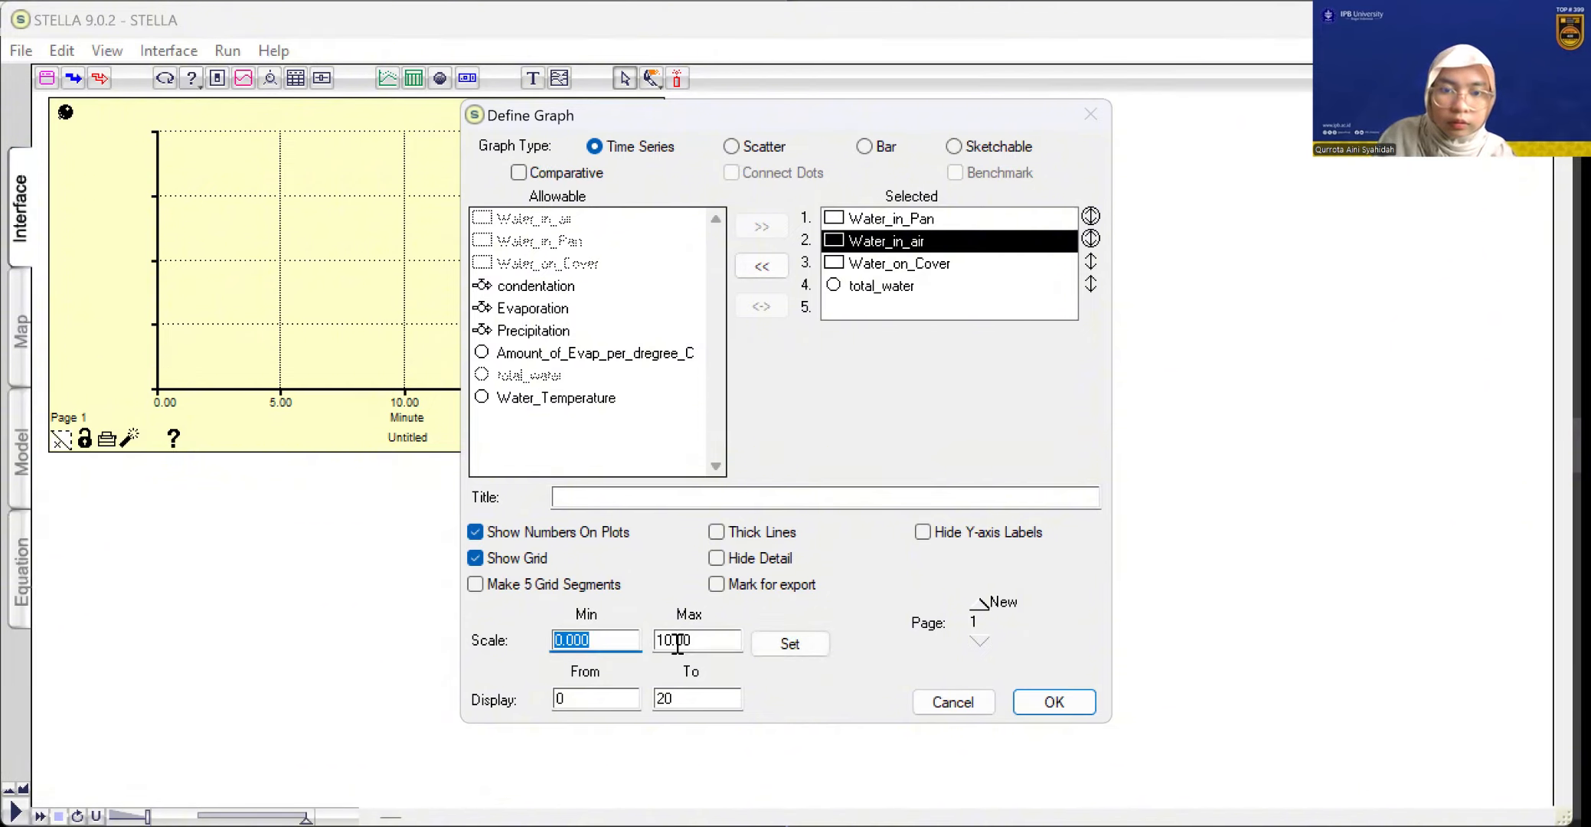
click(677, 643)
key(BackSpace)
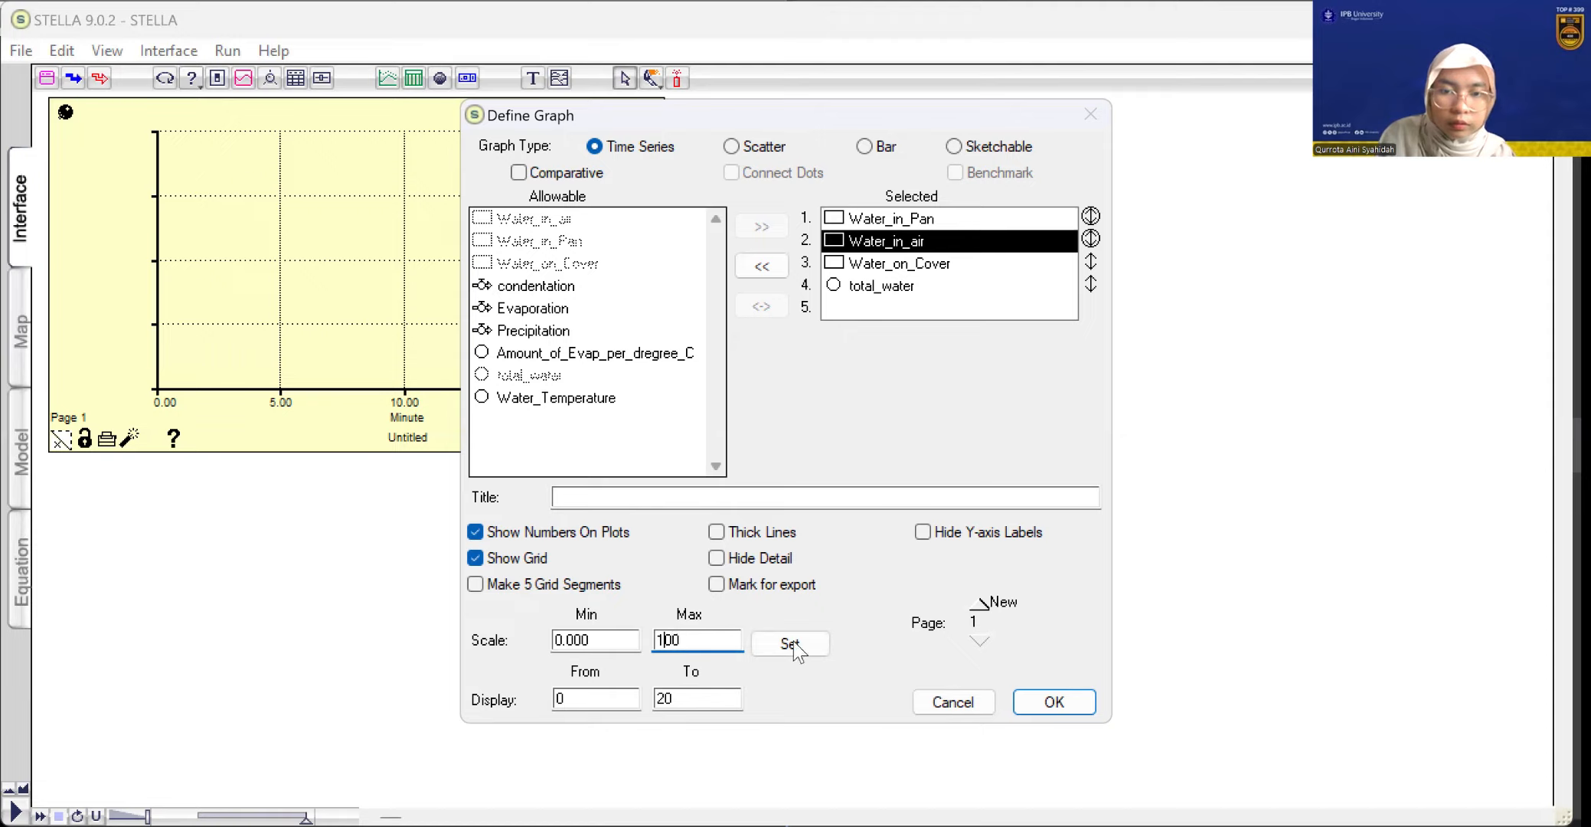
key(shift+Tab)
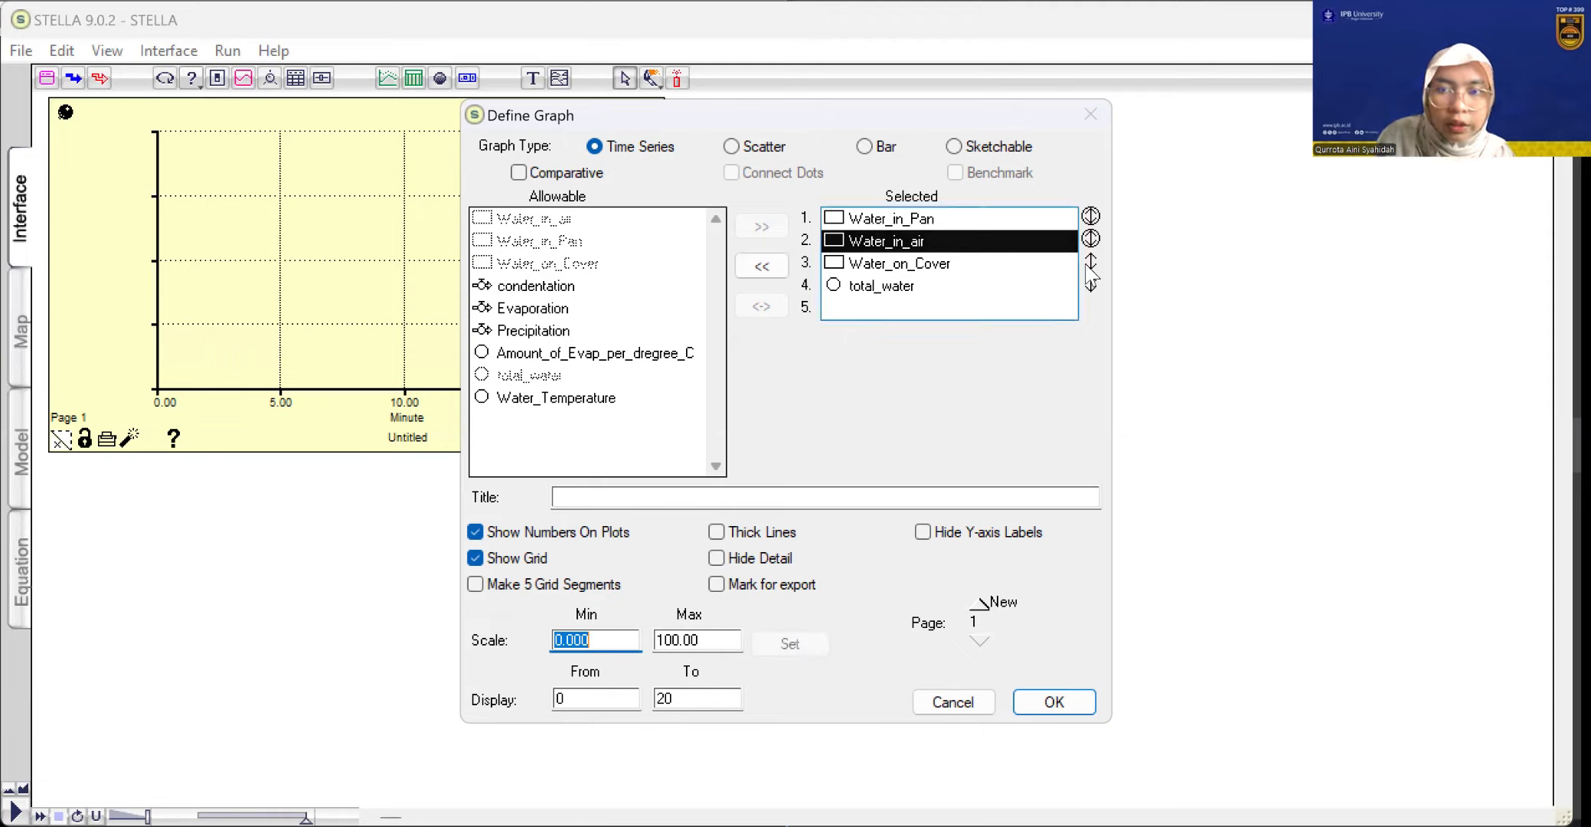
Set the graph scale maximum for Water_on_Cover, the third plotted variable, to 100
click(1041, 266)
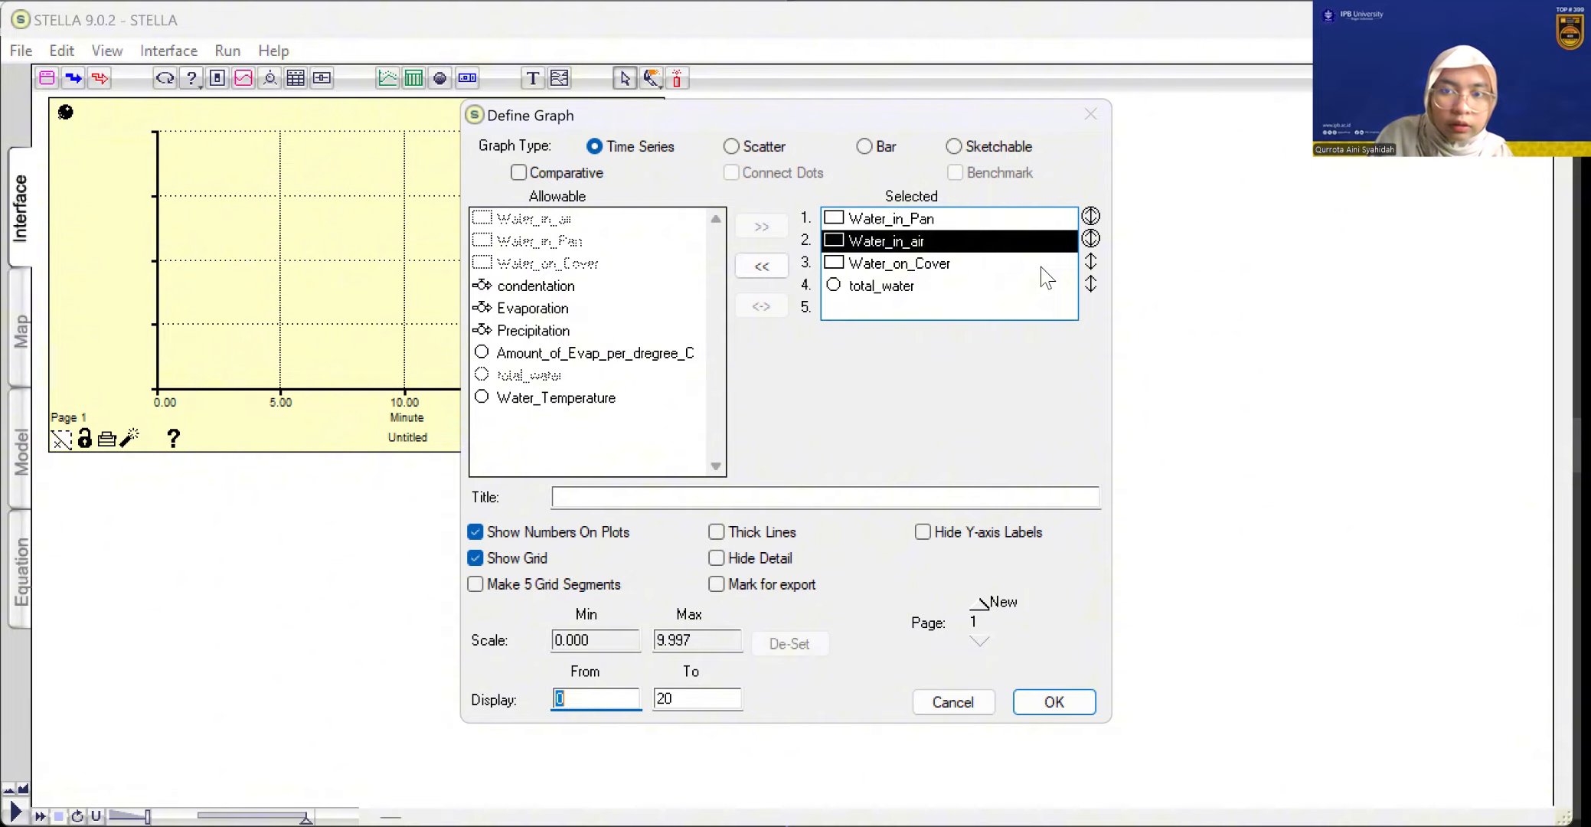
click(1043, 268)
key(Tab)
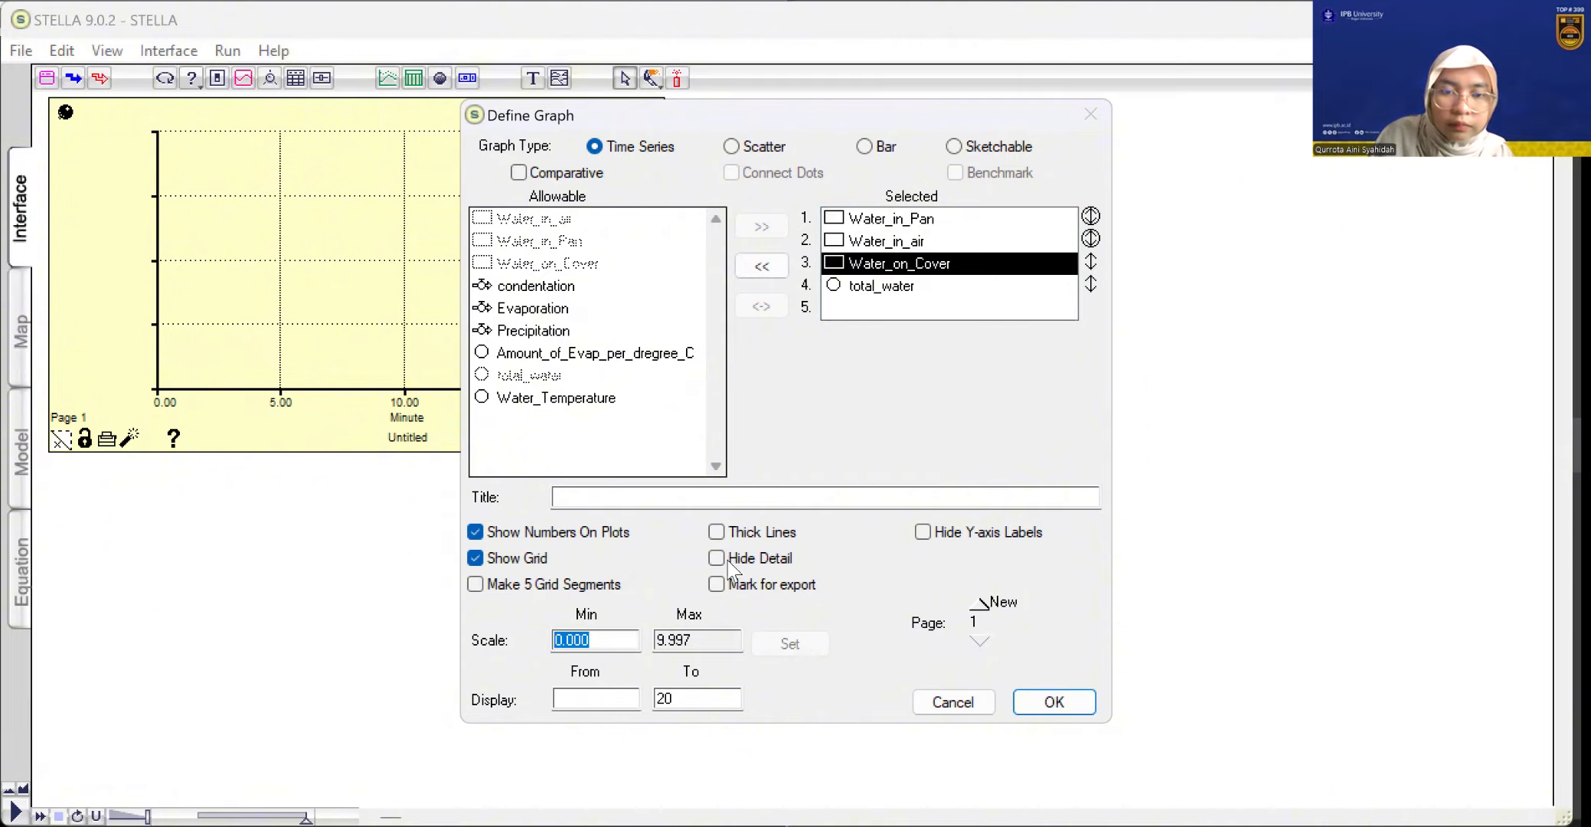
click(703, 640)
key(BackSpace)
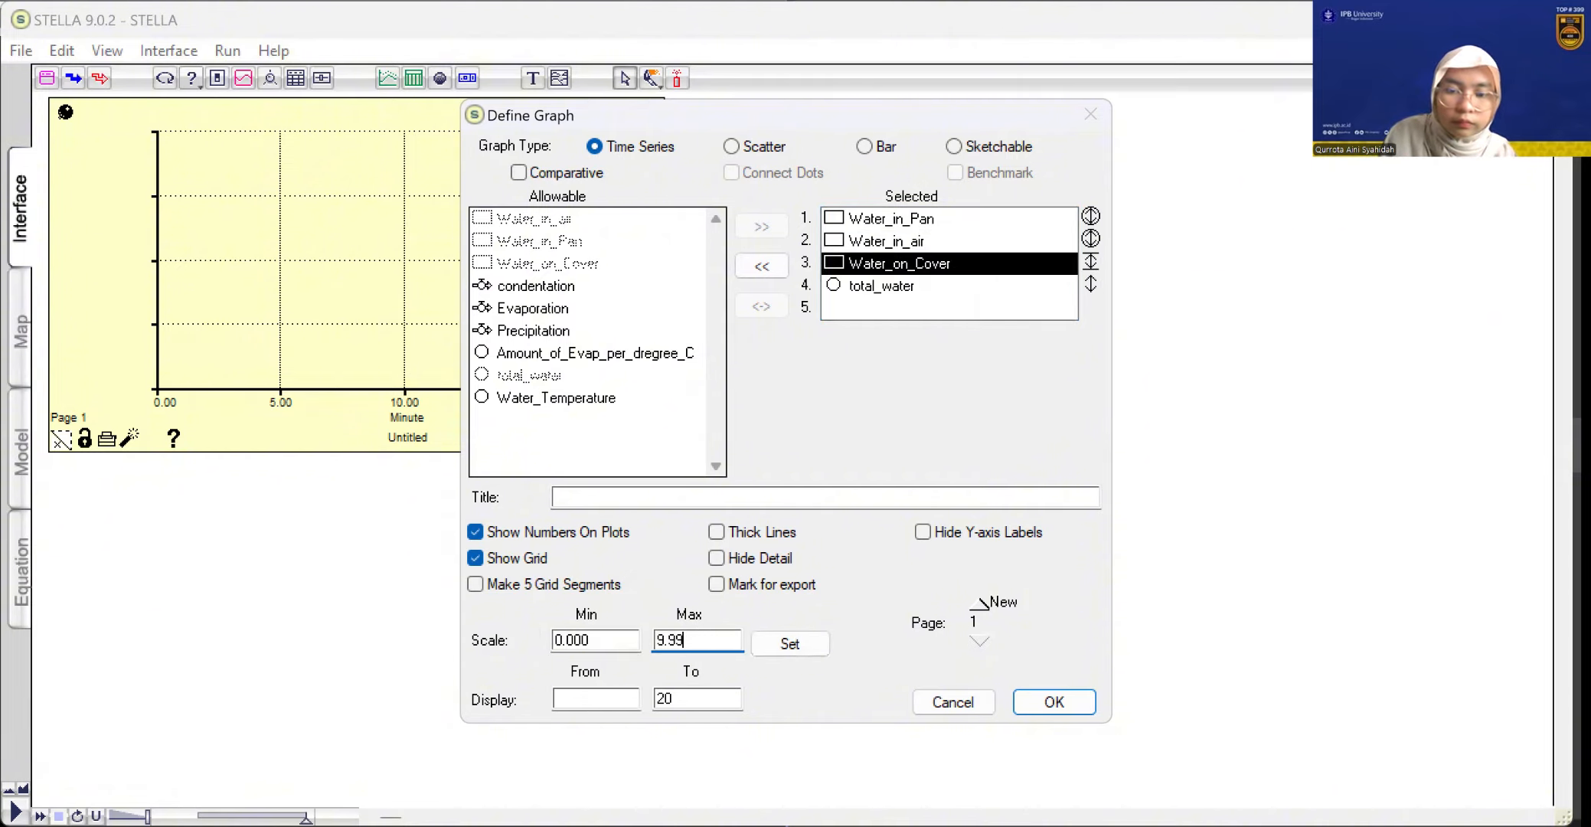
key(BackSpace)
key(BackSpace)
key(BackSpace)
key(BackSpace)
text(100)
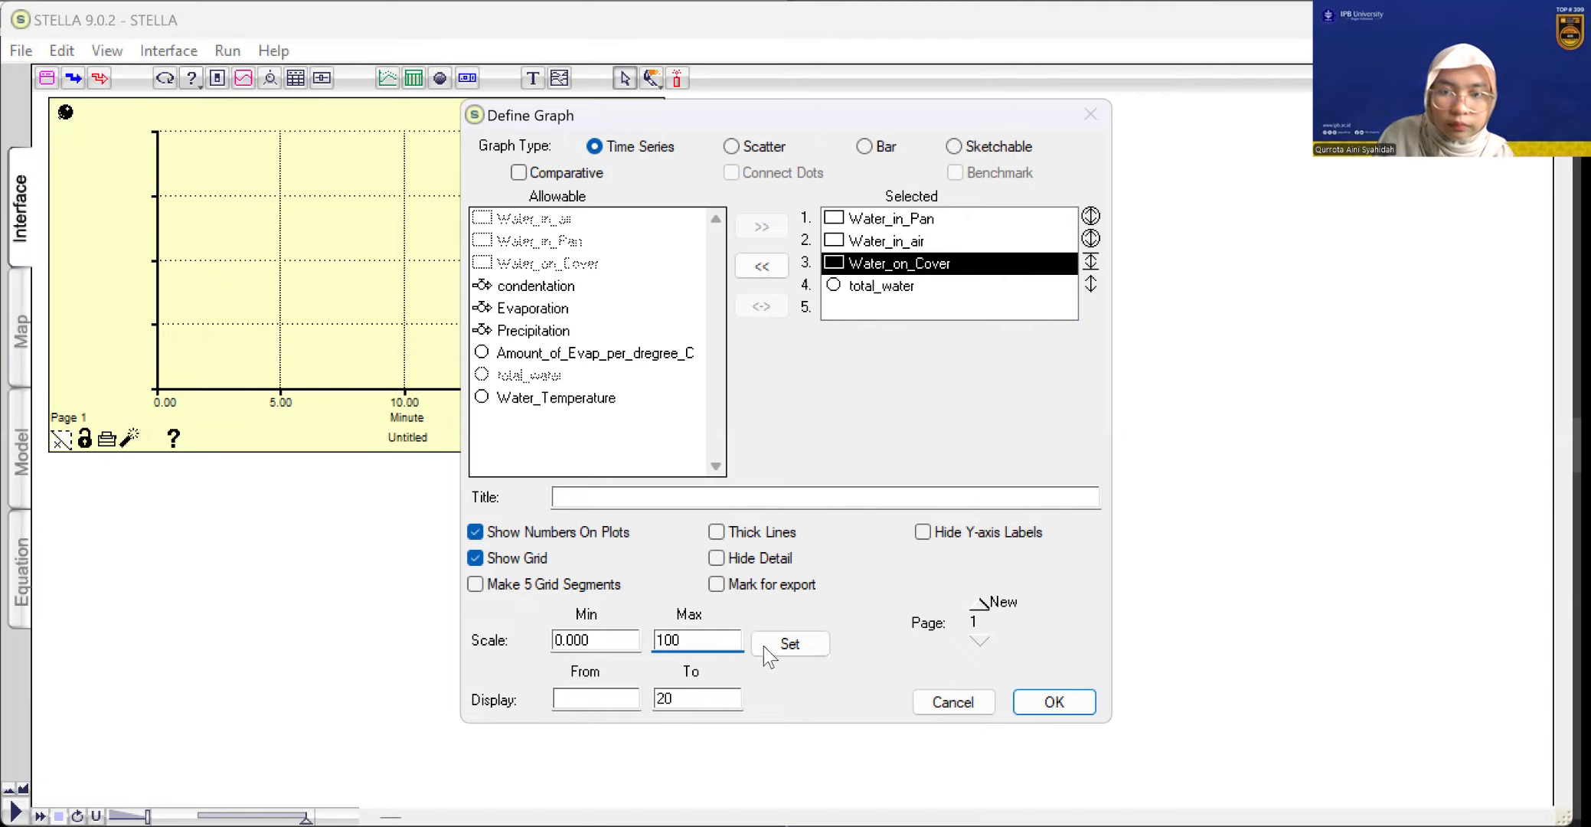
Remove Water_on_Cover from the plotted variables and add it back below total_water
click(892, 305)
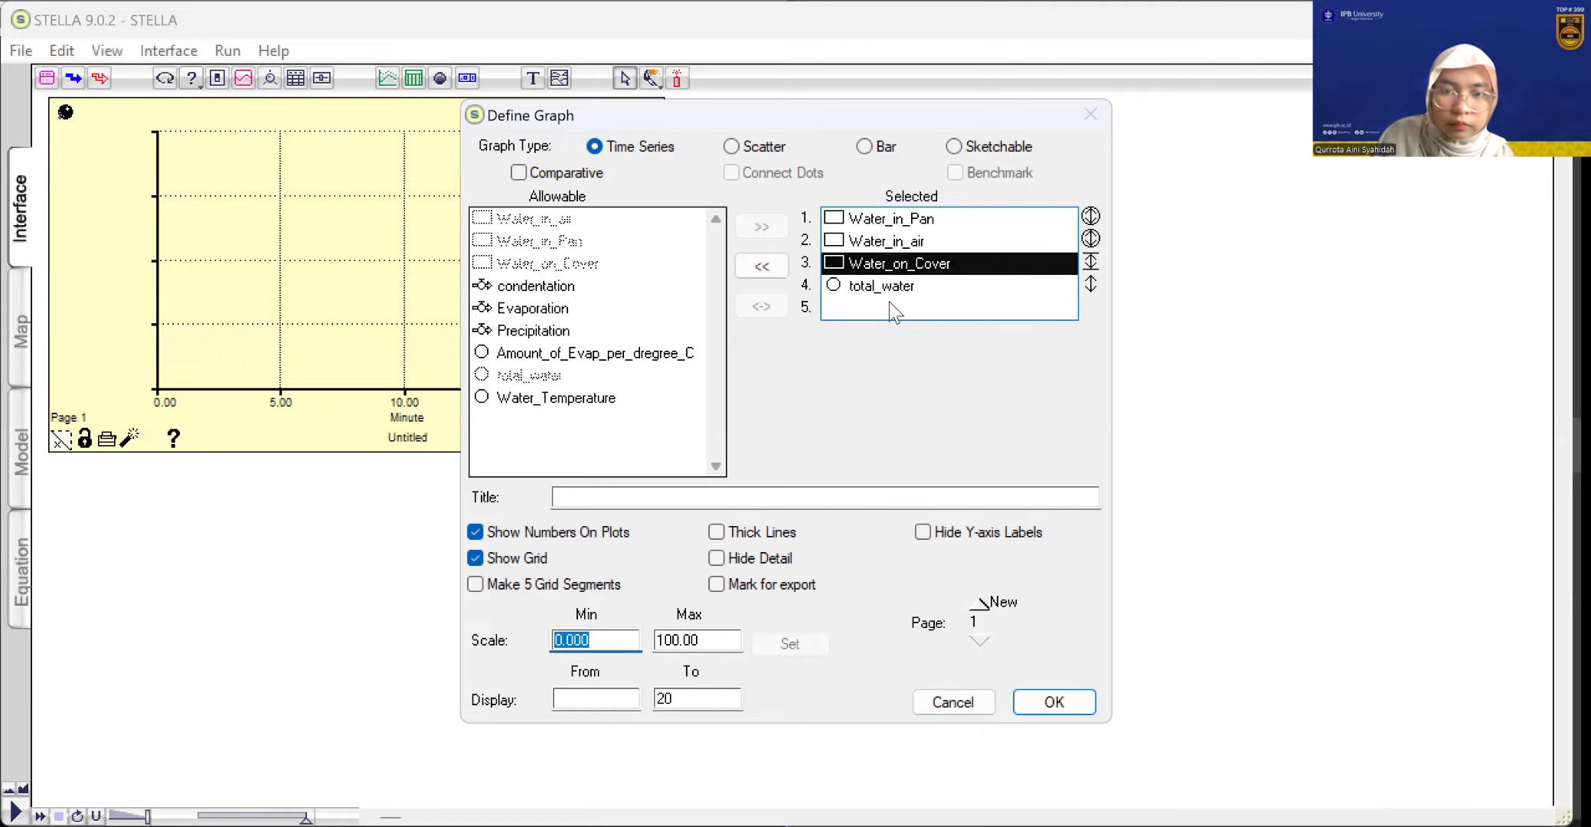
double_click(894, 299)
click(574, 317)
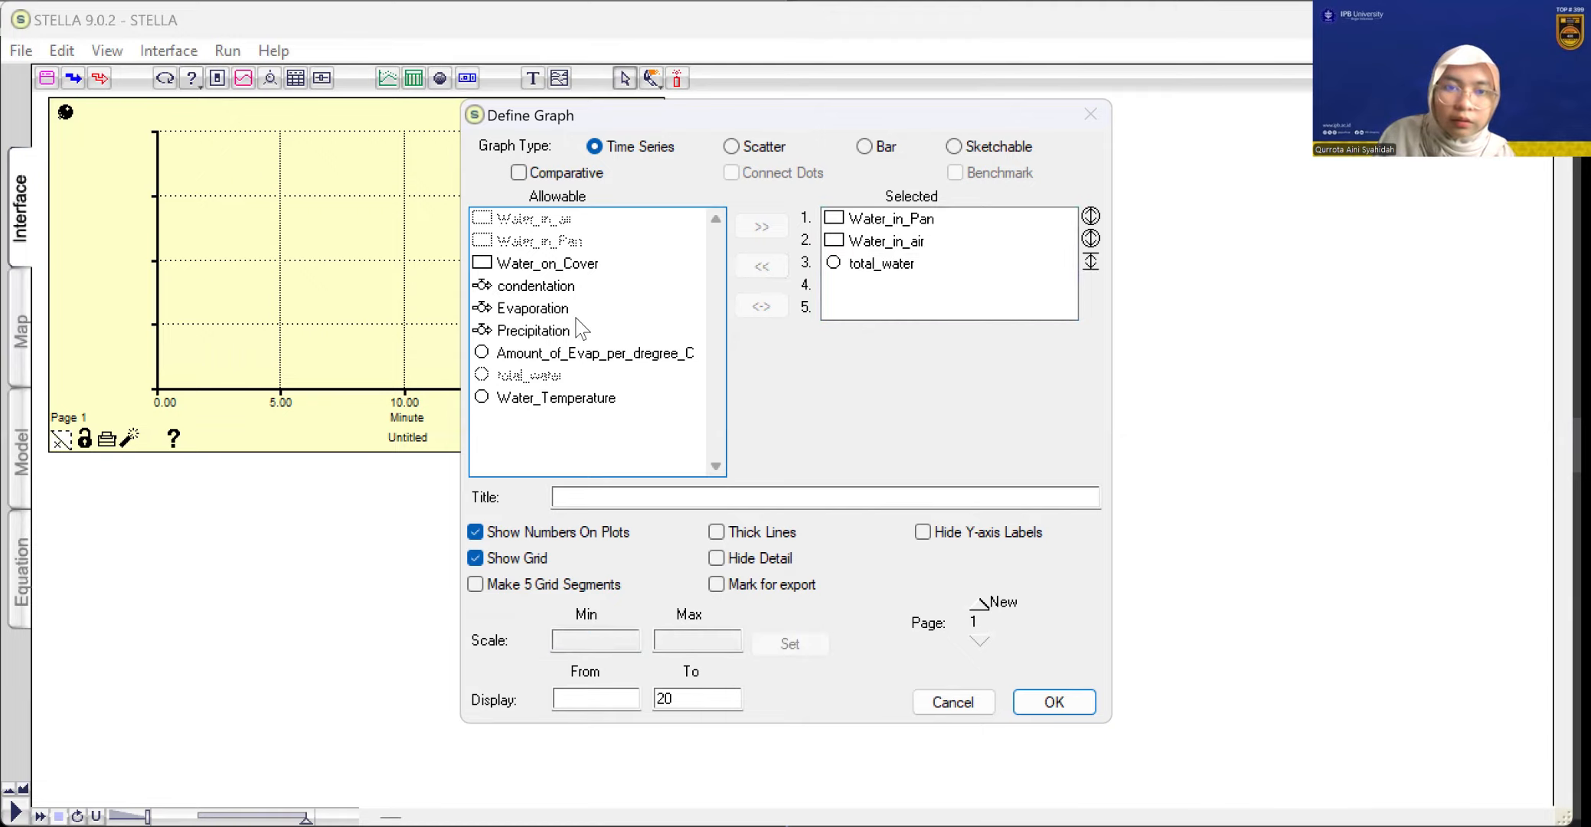
click(568, 277)
drag(575, 265, 649, 255)
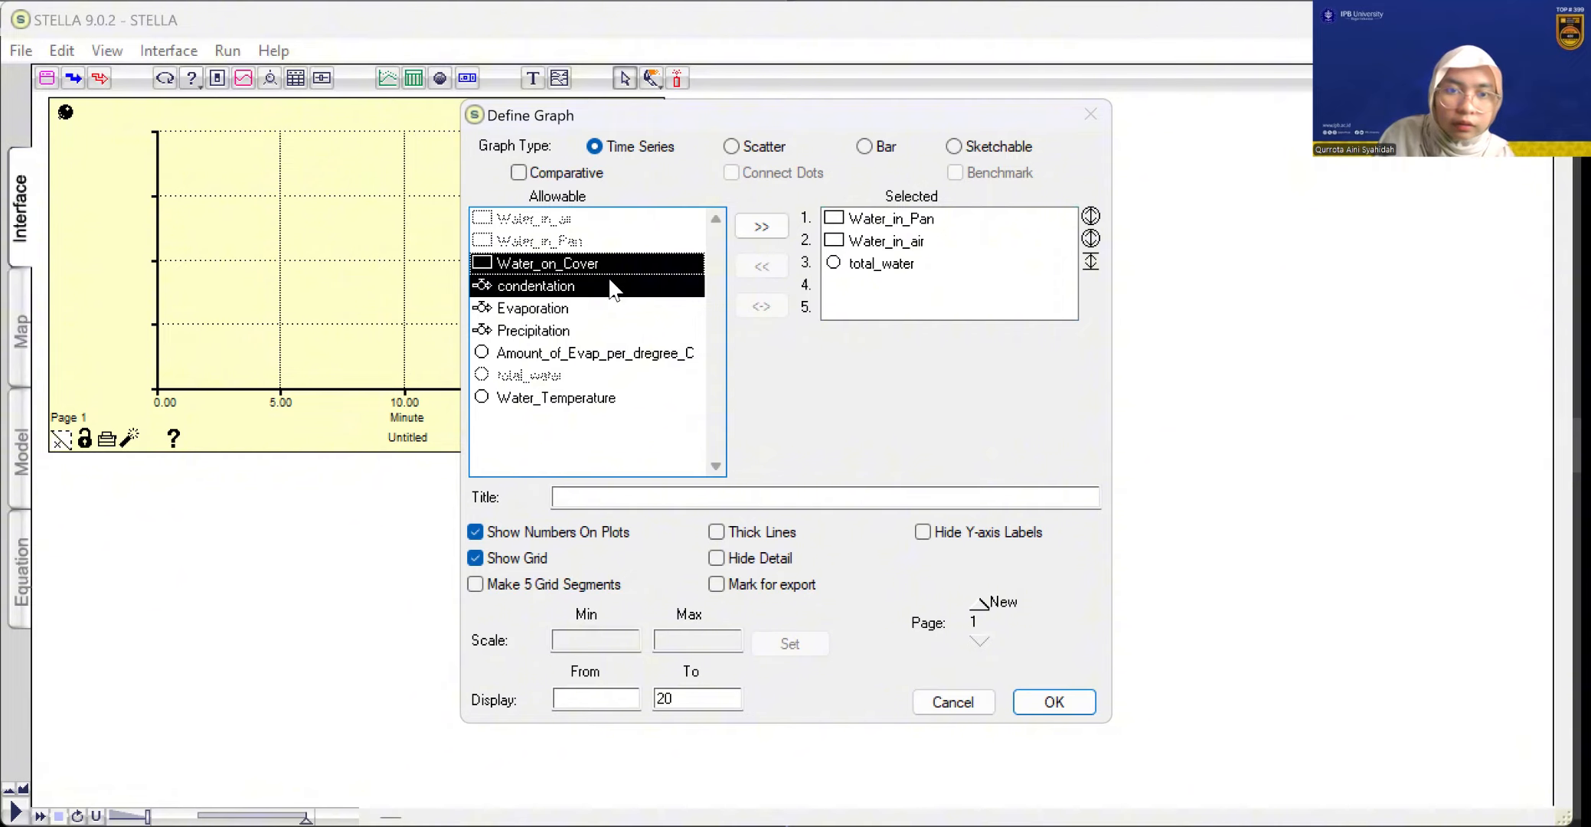
click(605, 279)
click(591, 272)
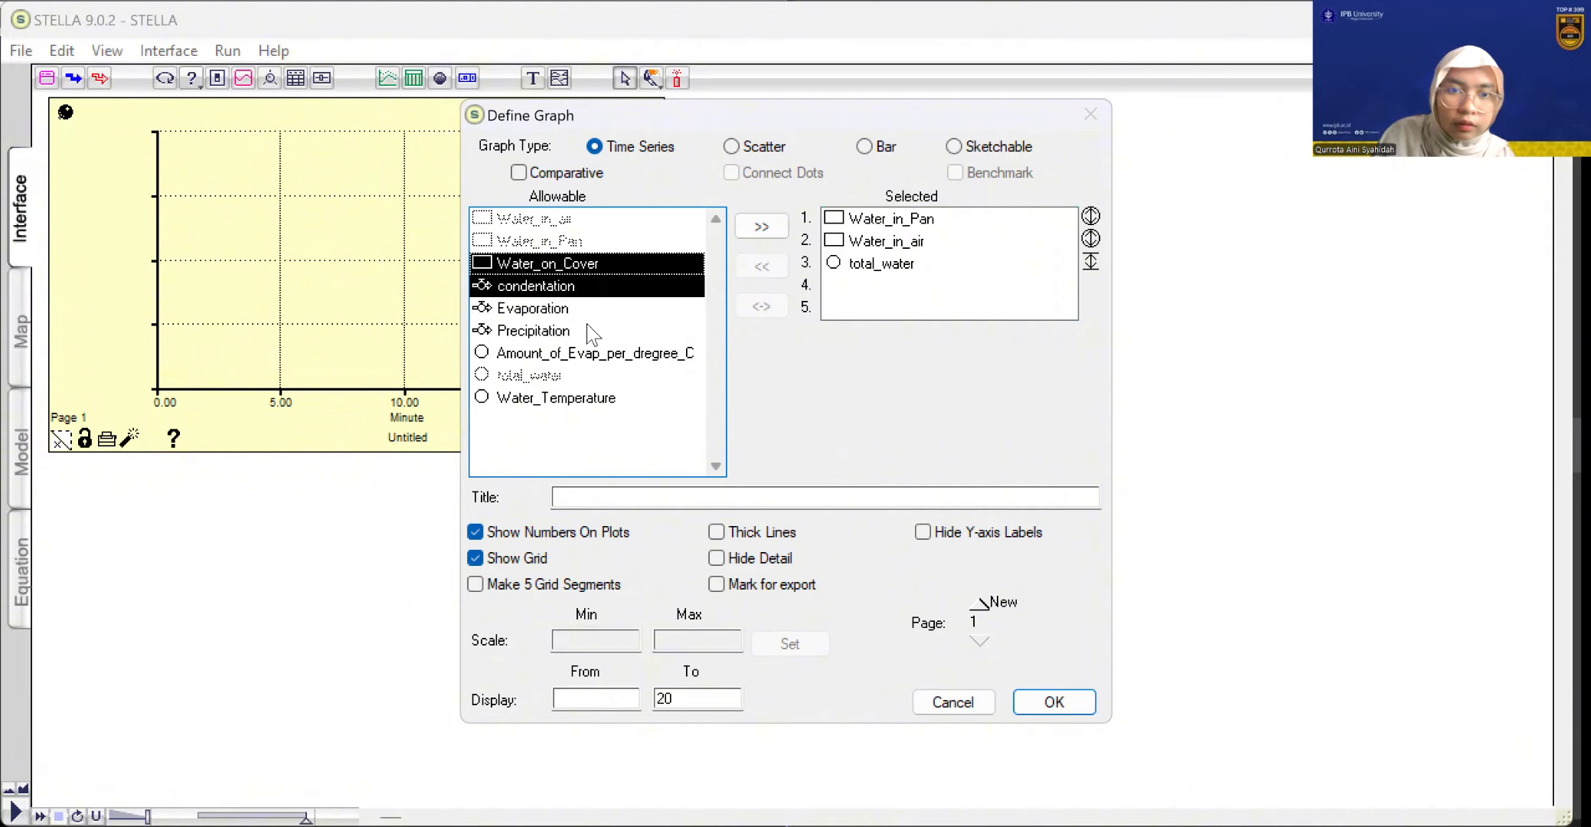
click(587, 327)
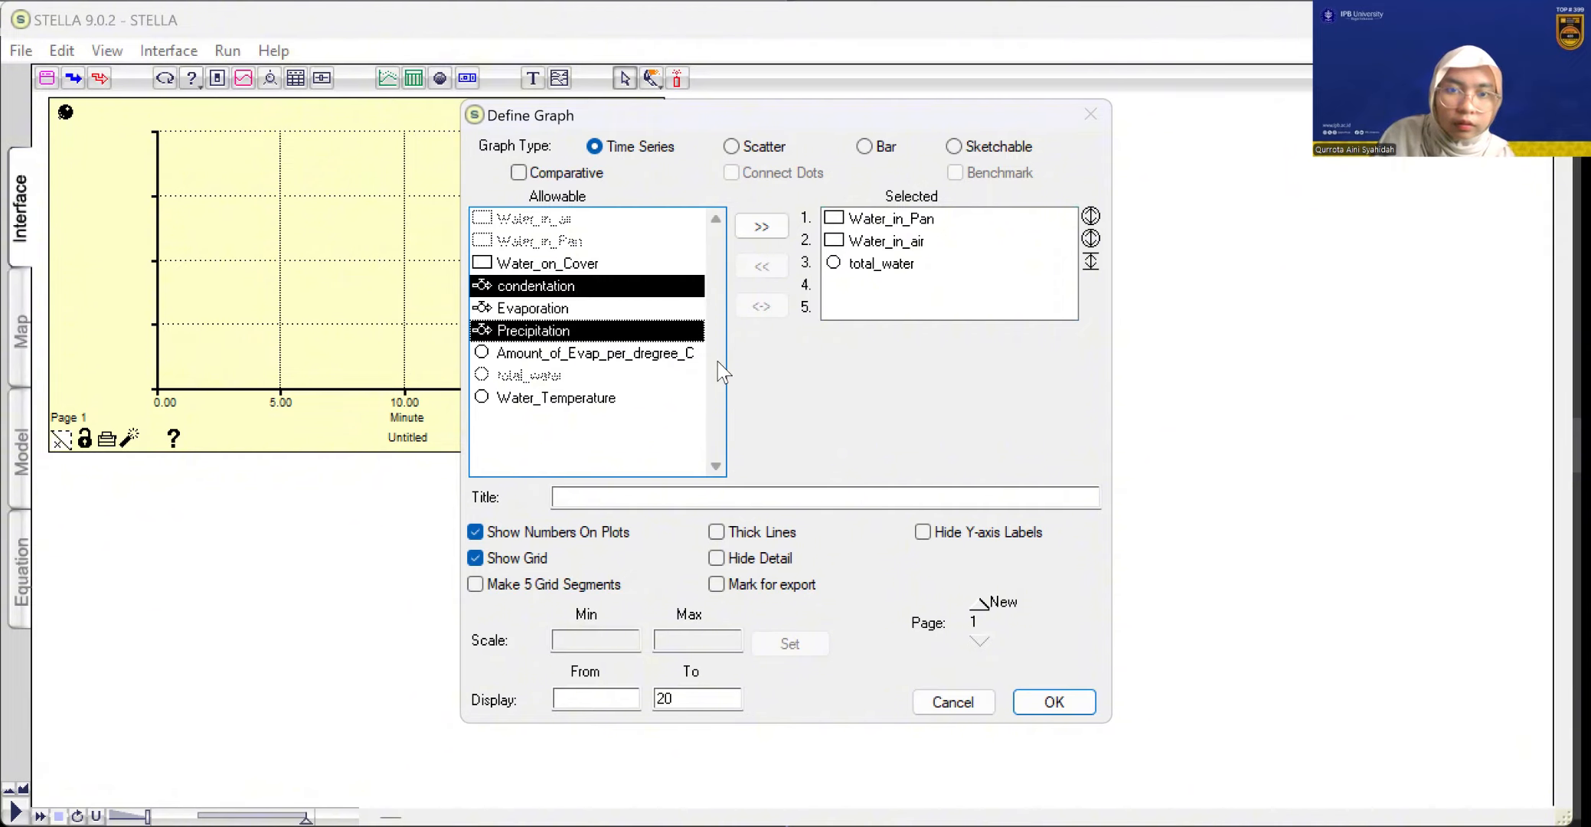
click(597, 229)
click(569, 265)
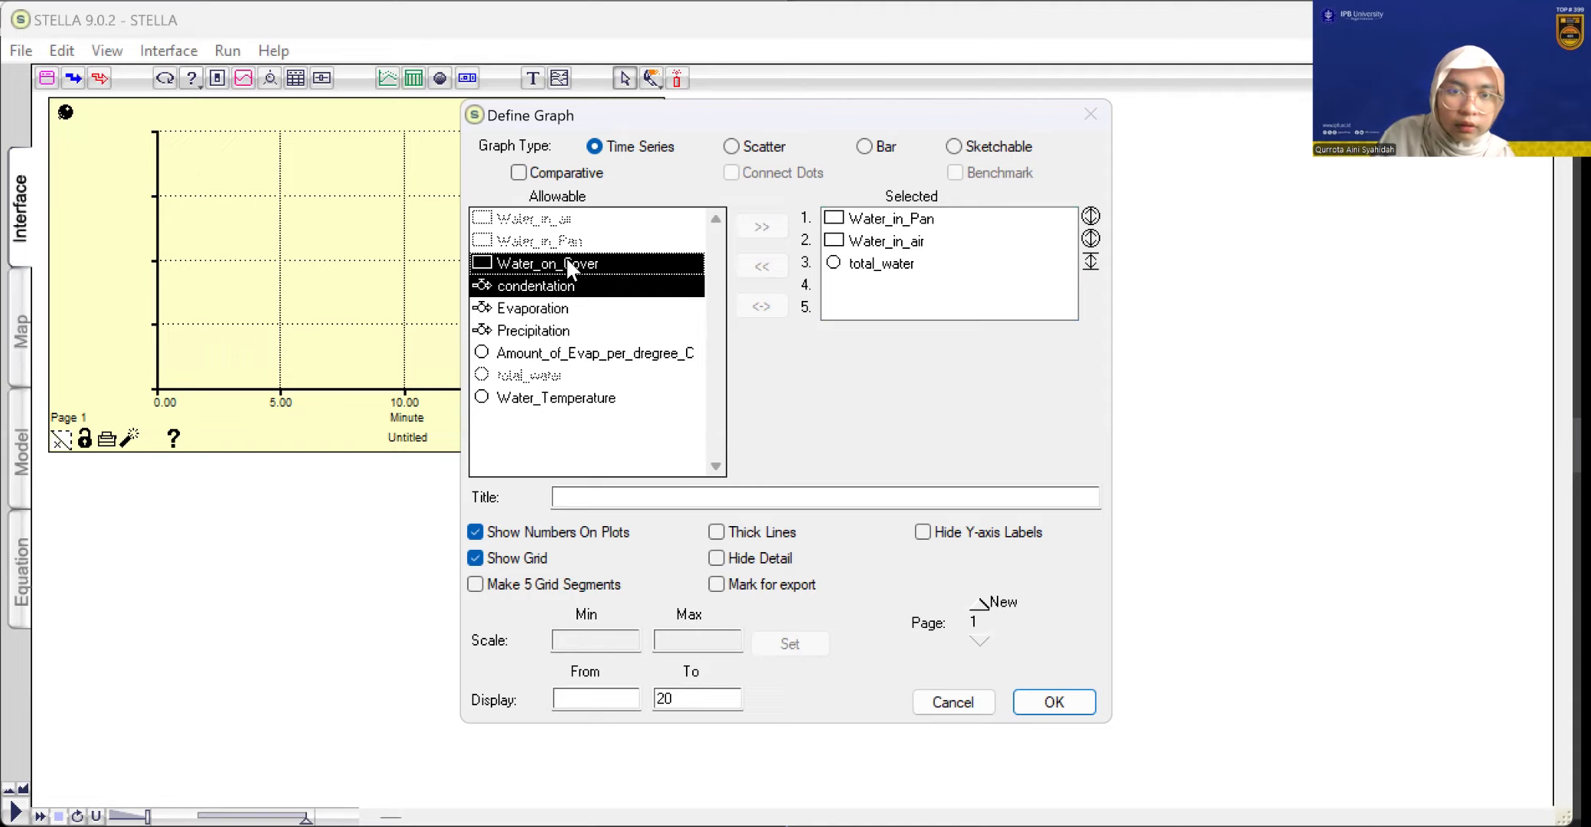
drag(565, 256, 941, 291)
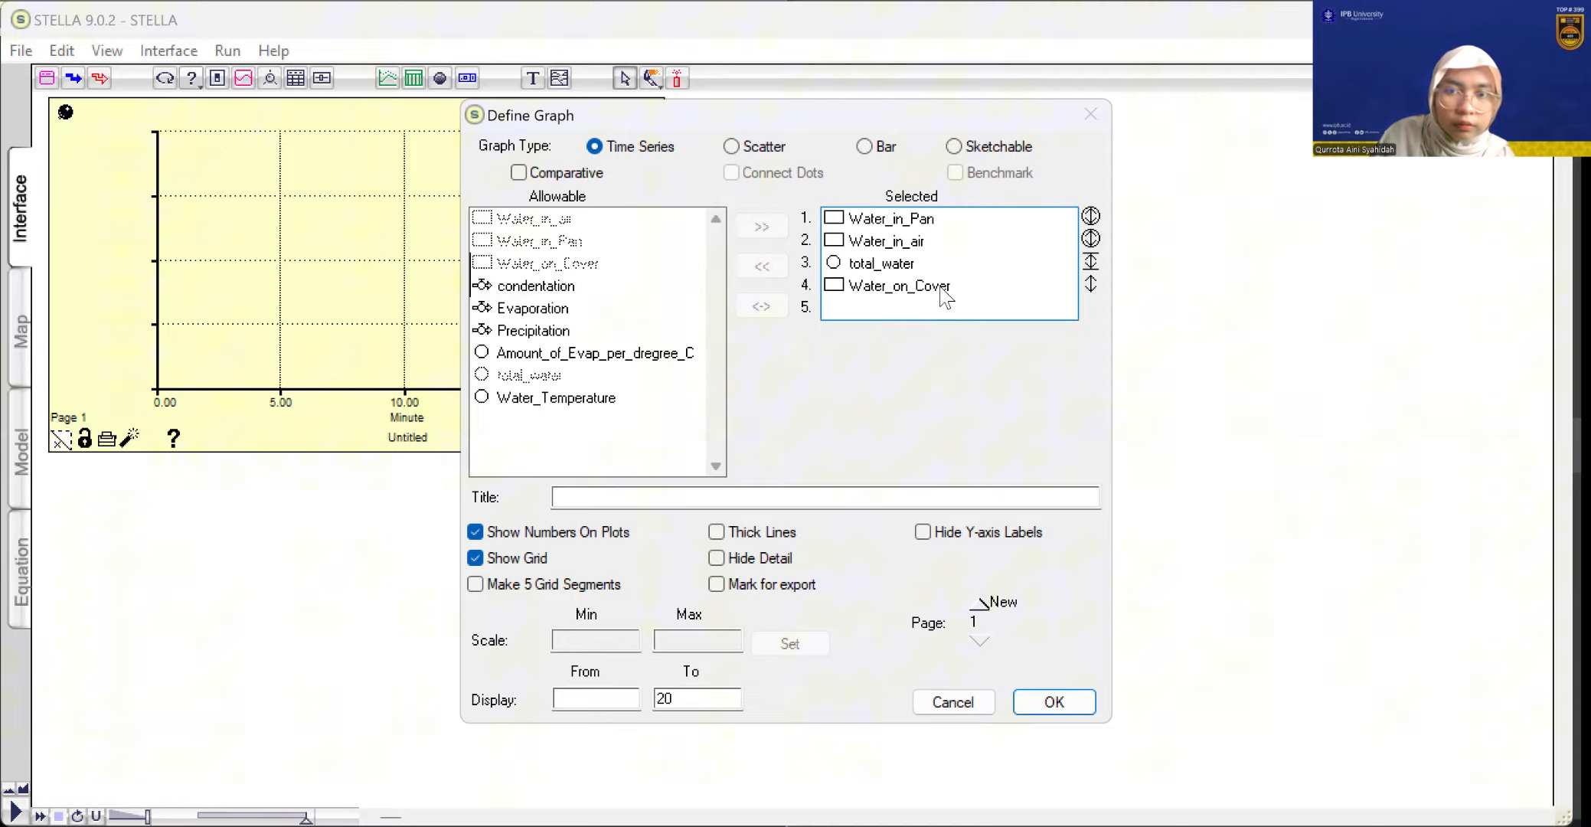
Give the re-added Water_on_Cover a scale maximum of 100 and start the graph's display range at 0
click(1084, 262)
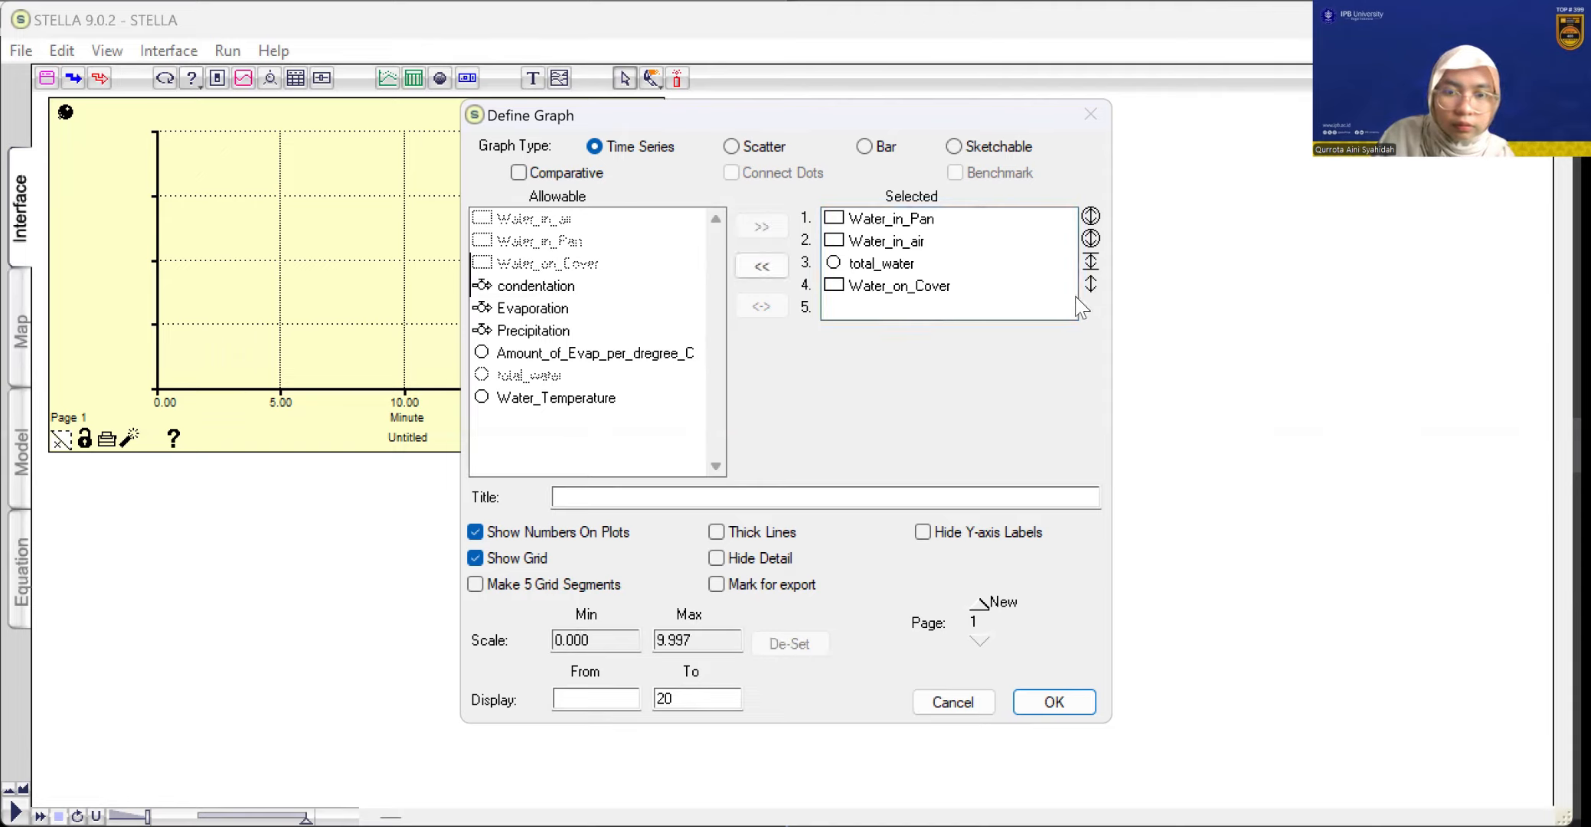
click(1057, 287)
click(708, 640)
key(BackSpace)
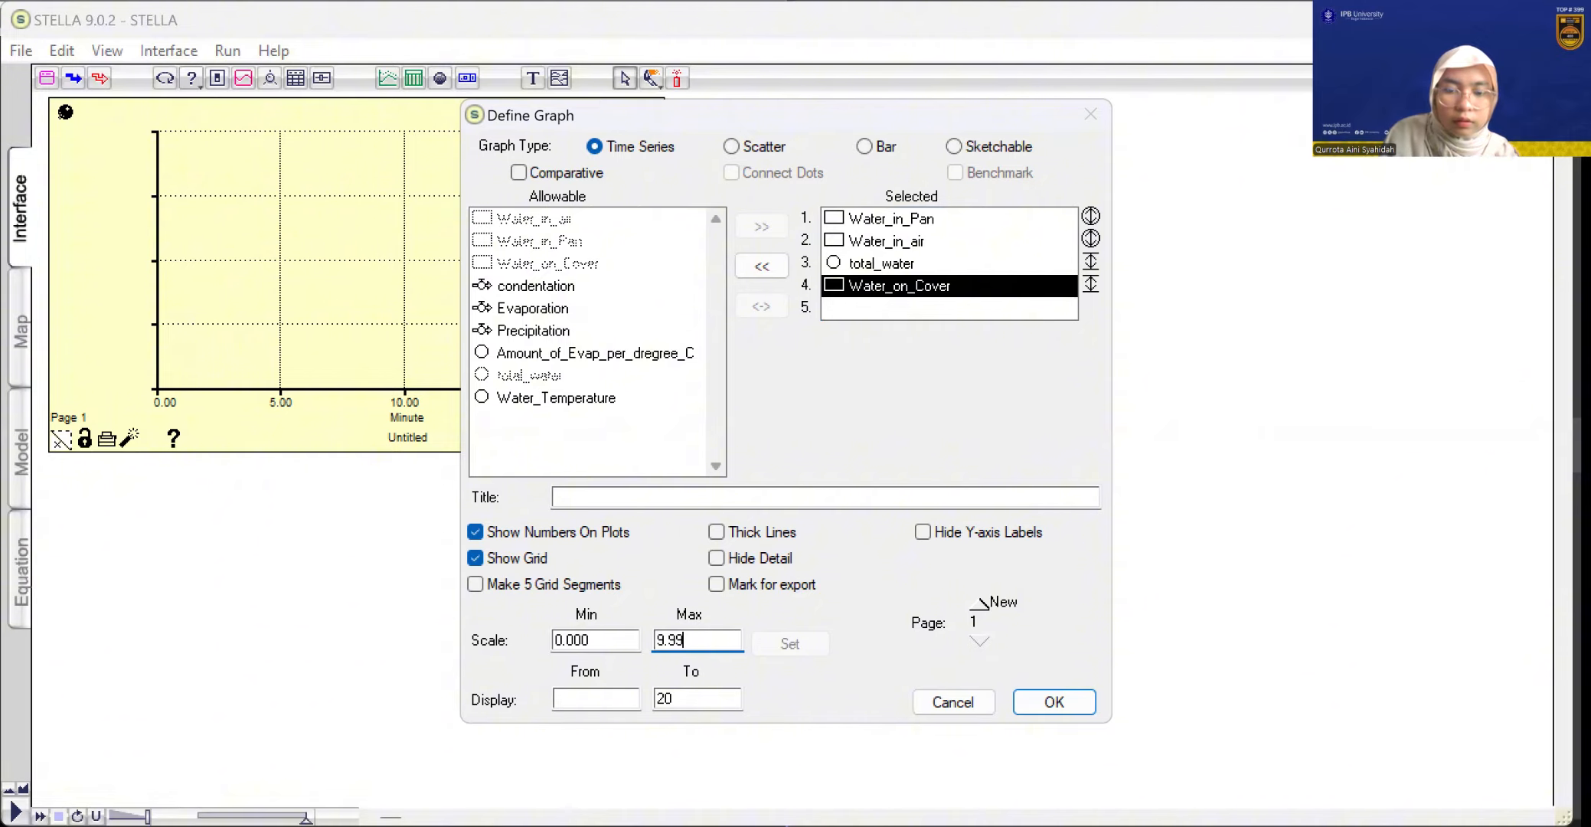
key(BackSpace)
key(BackSpace)
key(BackSpace)
key(BackSpace)
text(100)
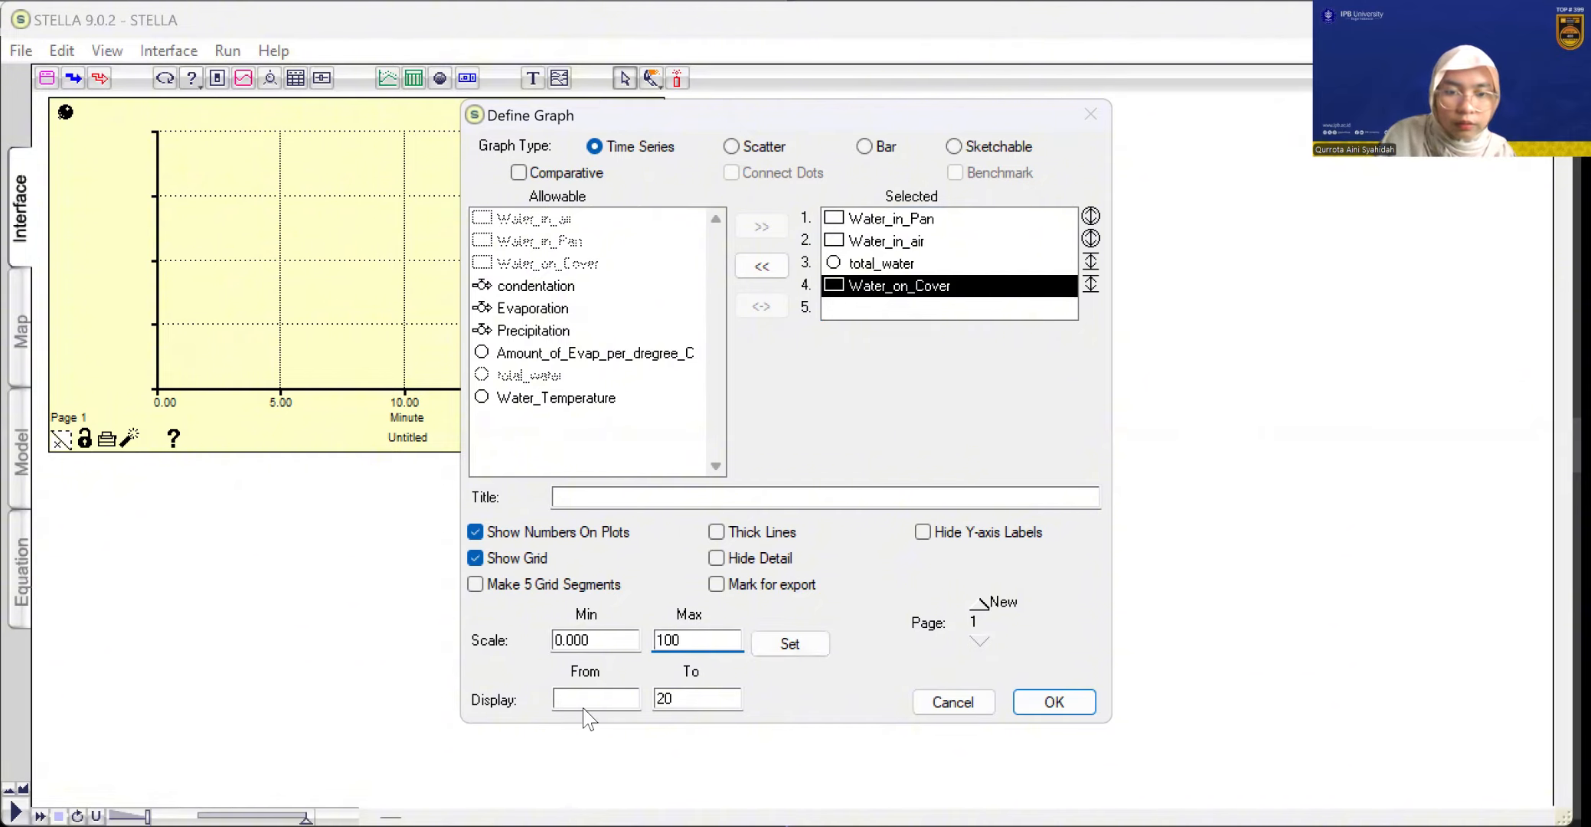
click(602, 691)
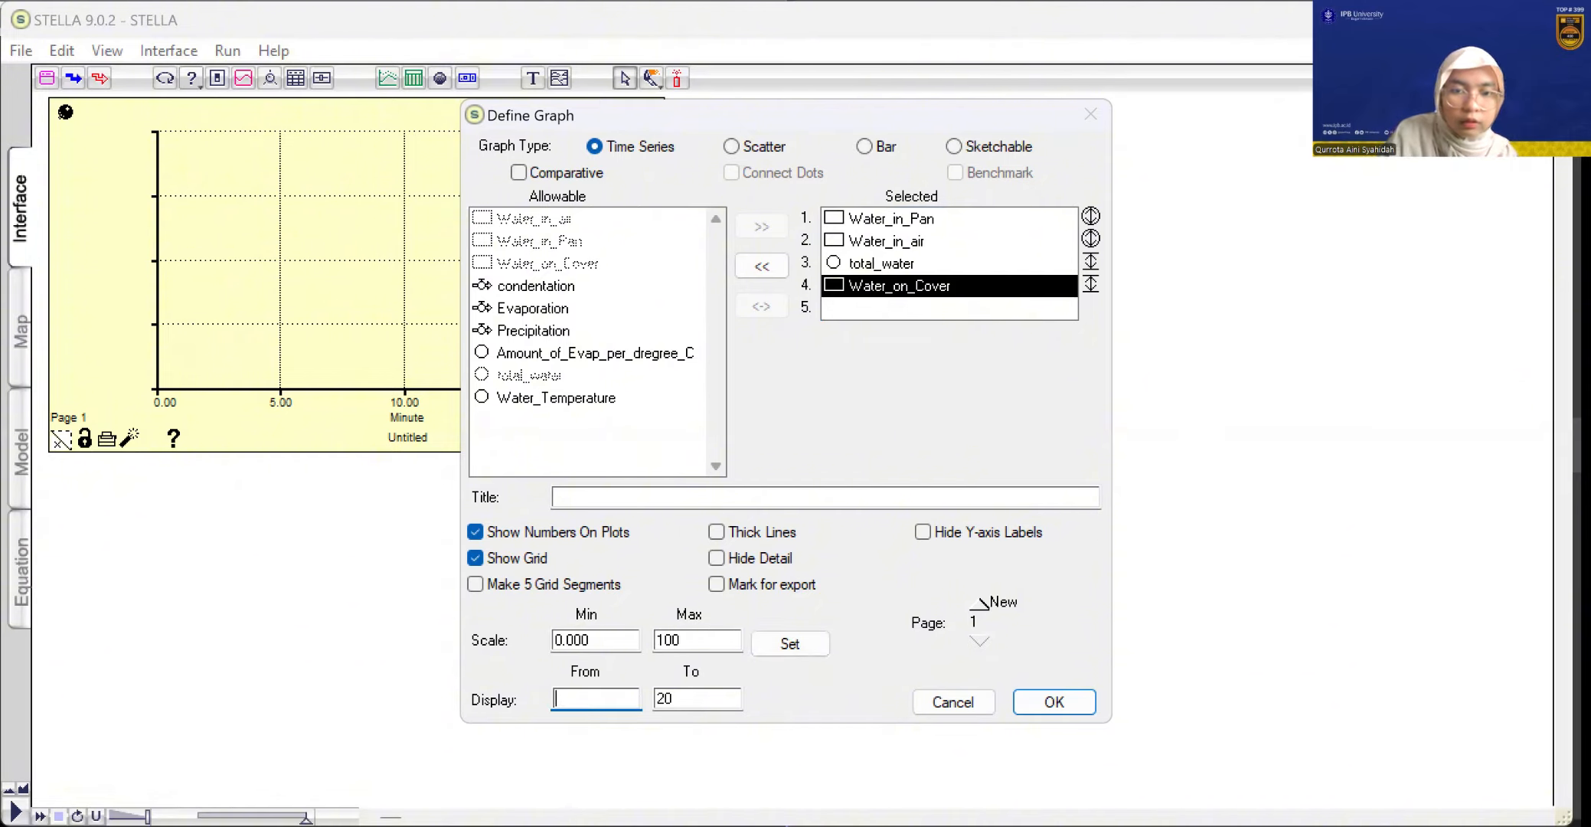
text(0)
click(804, 650)
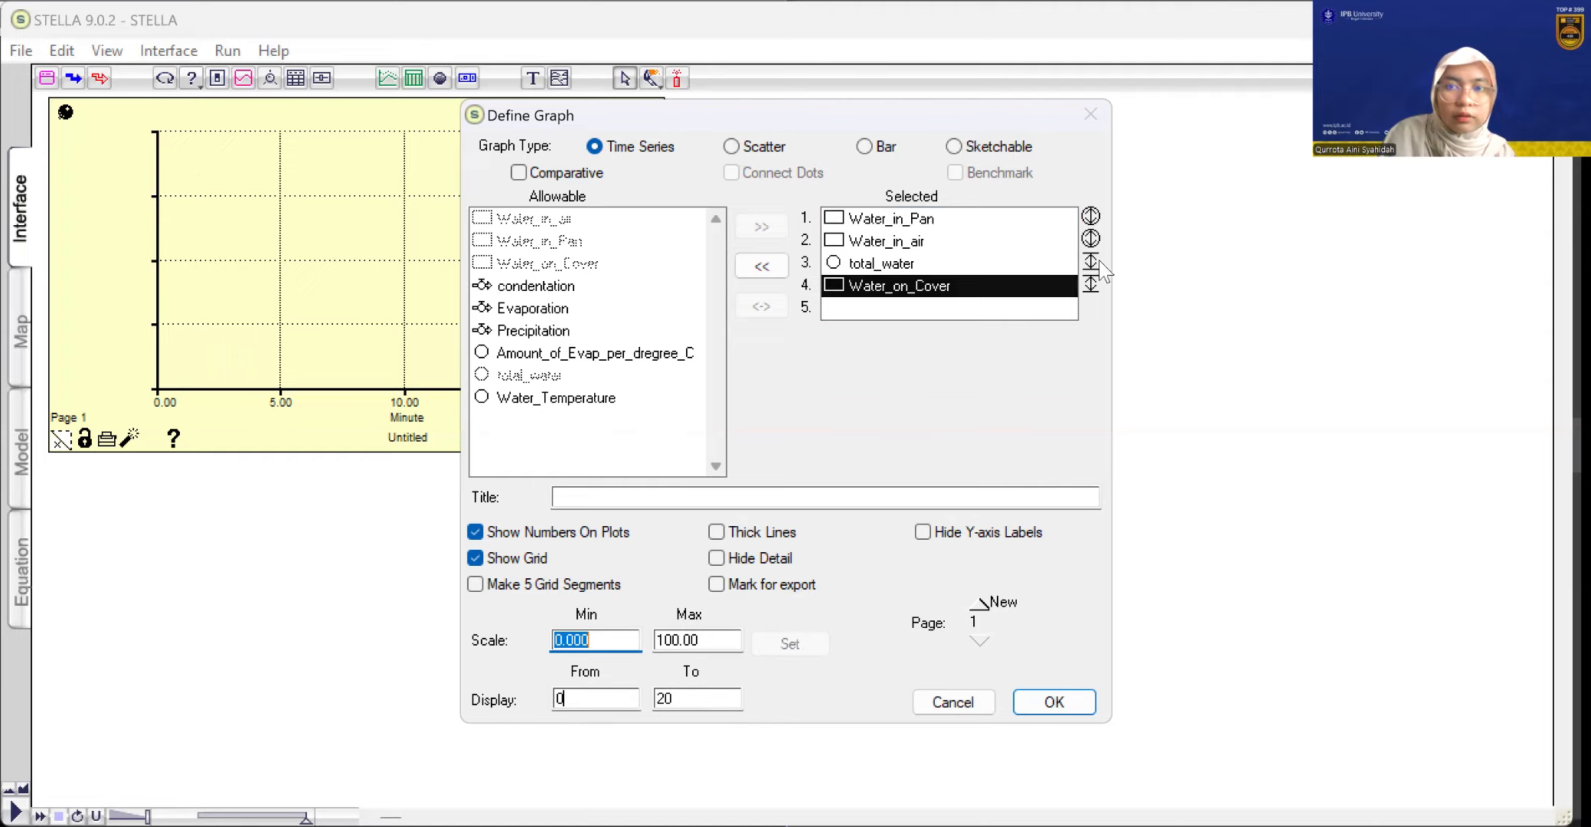
Set the scale minimum for total_water and Water_on_Cover to 0 and accept the graph definition
click(1035, 270)
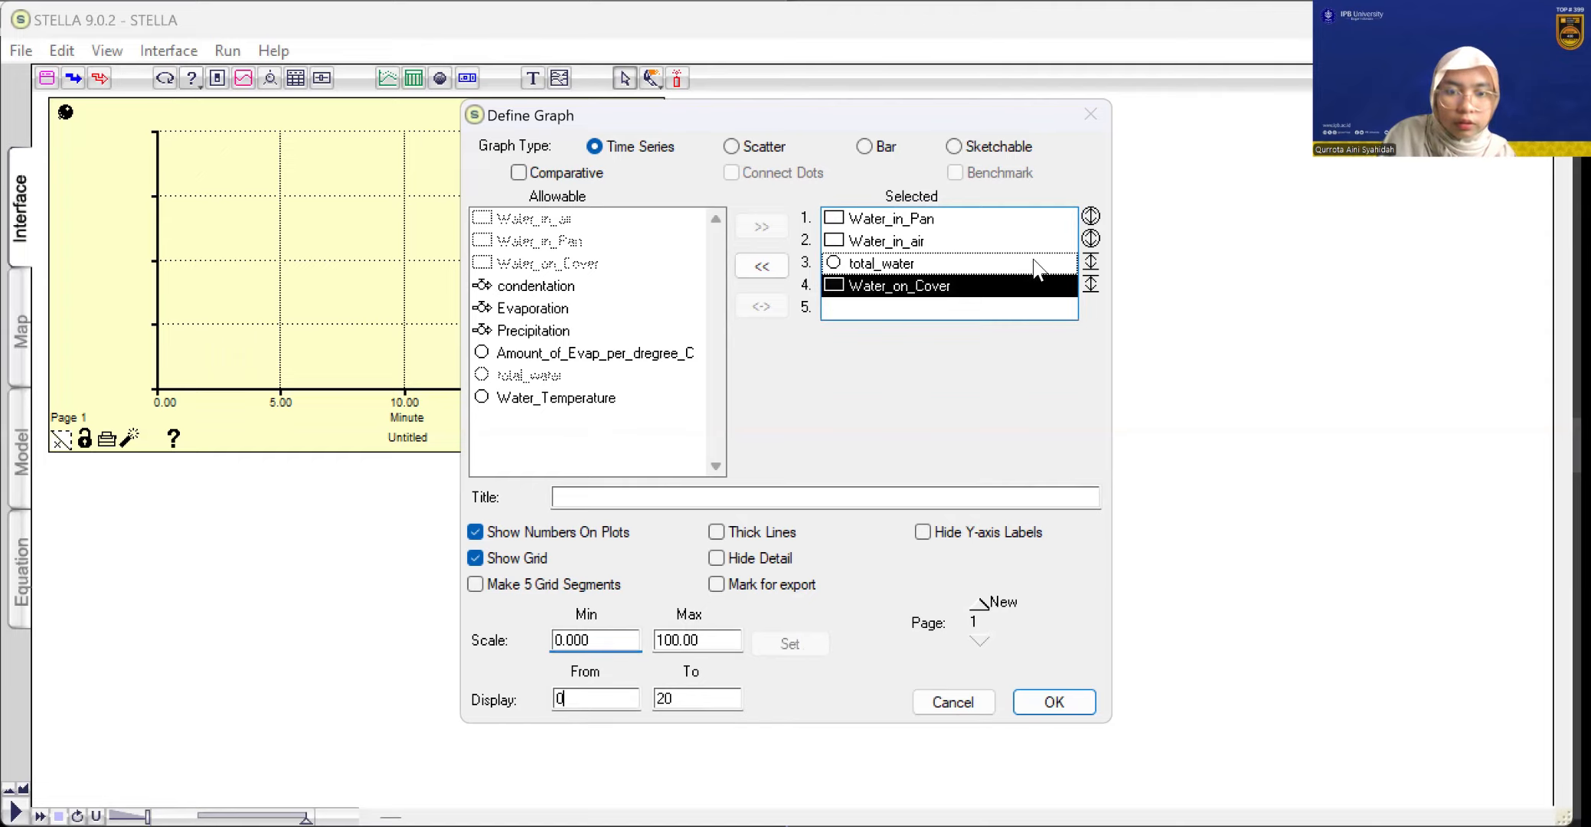
click(1092, 290)
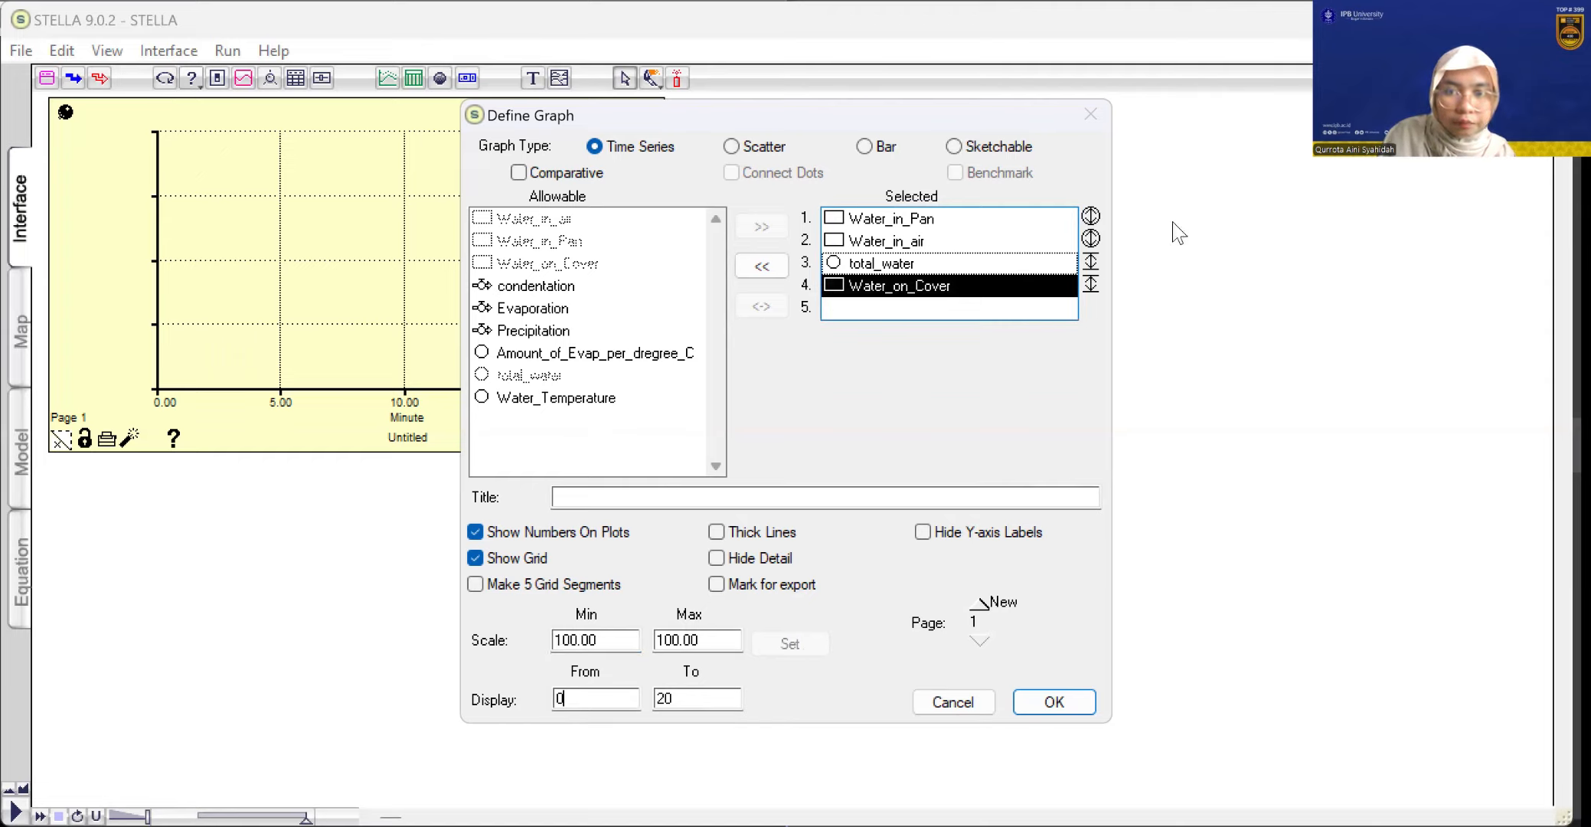
click(566, 640)
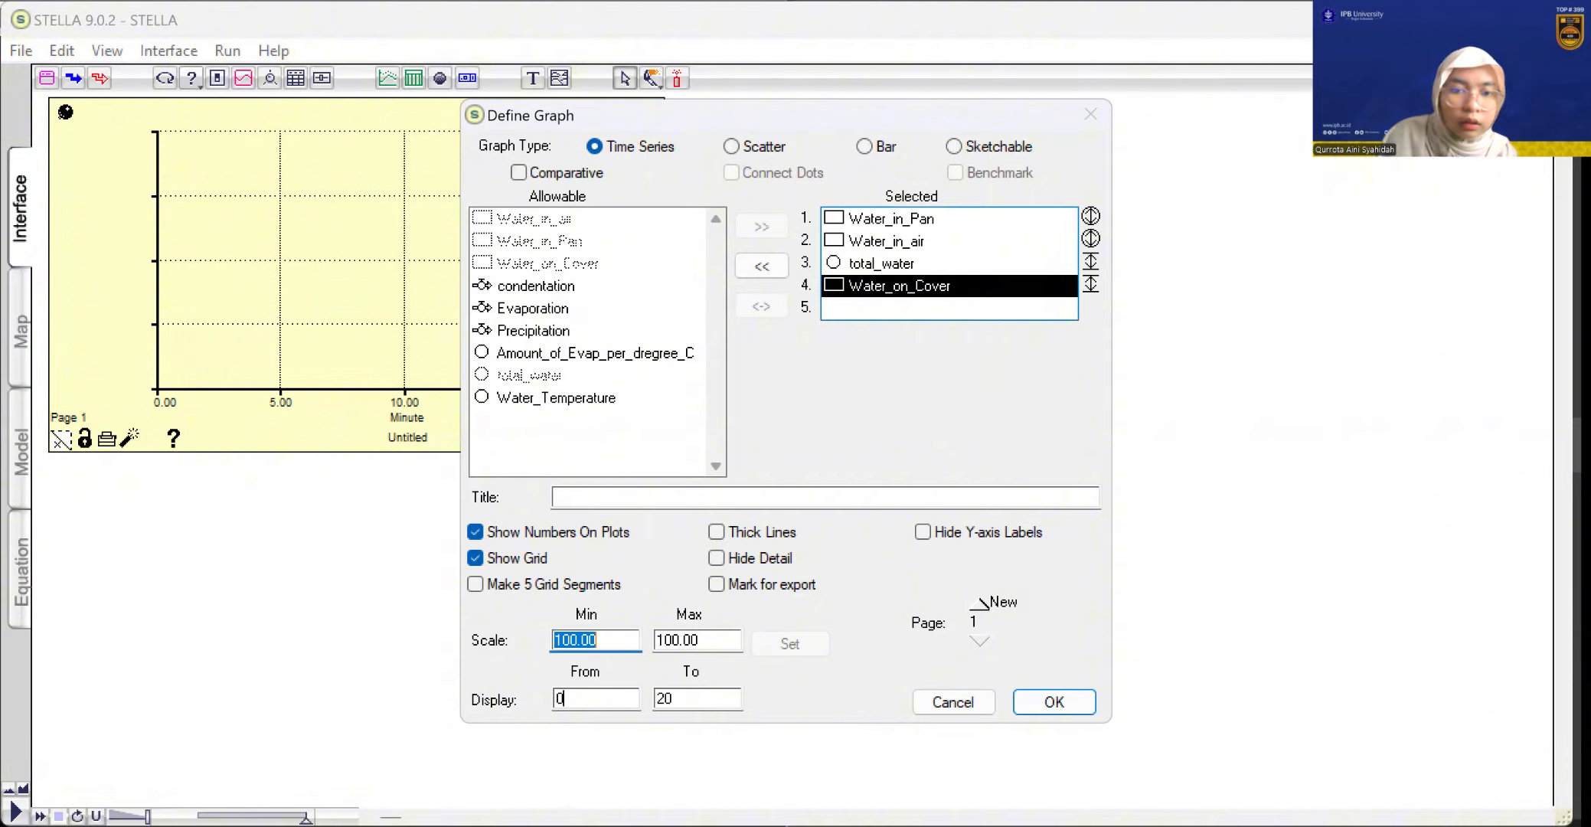
text(0)
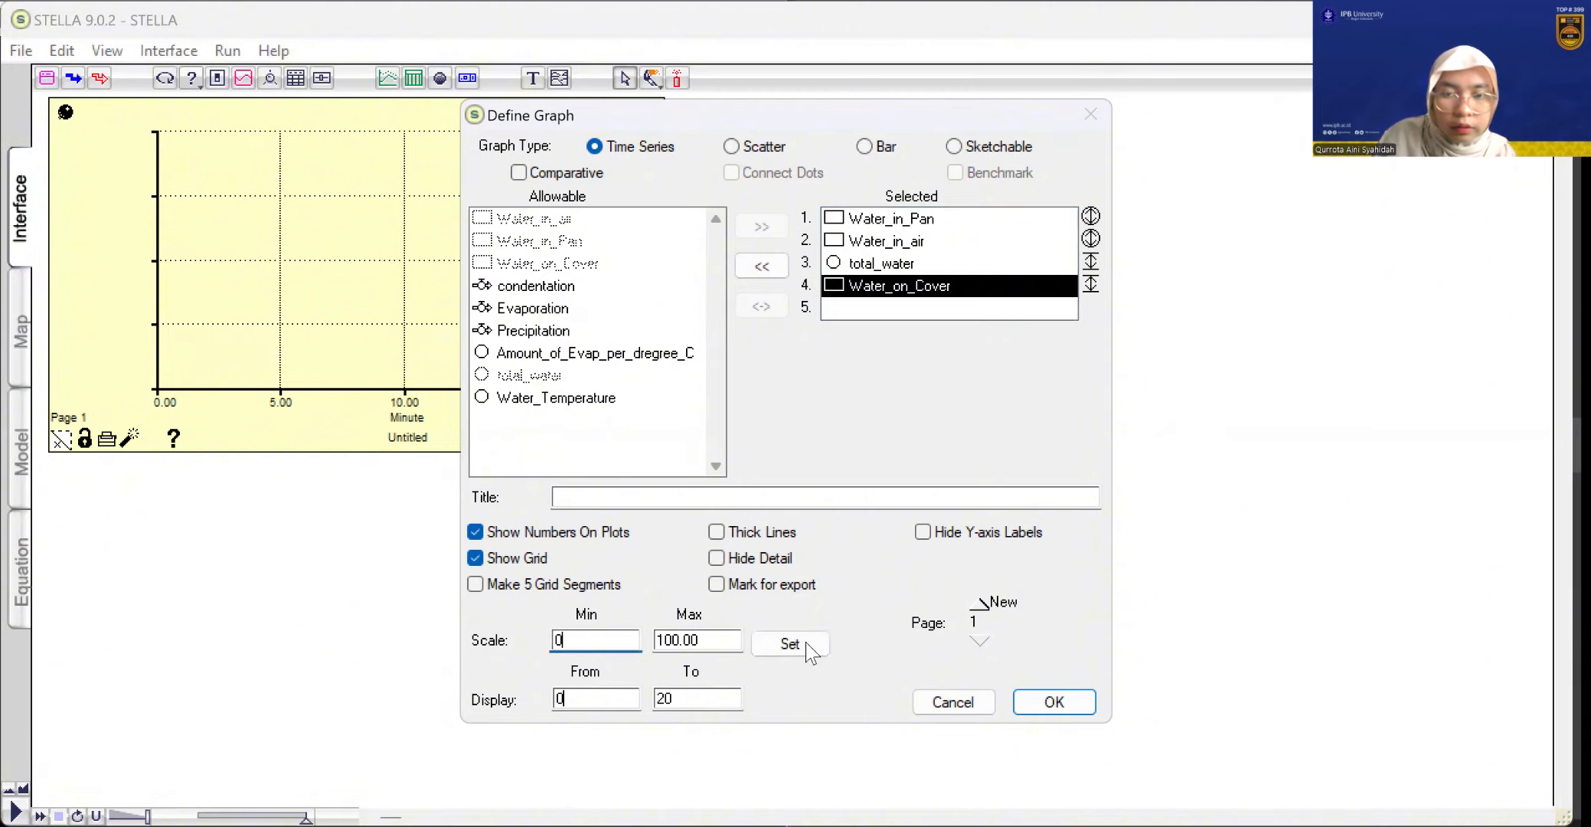
click(792, 645)
click(948, 256)
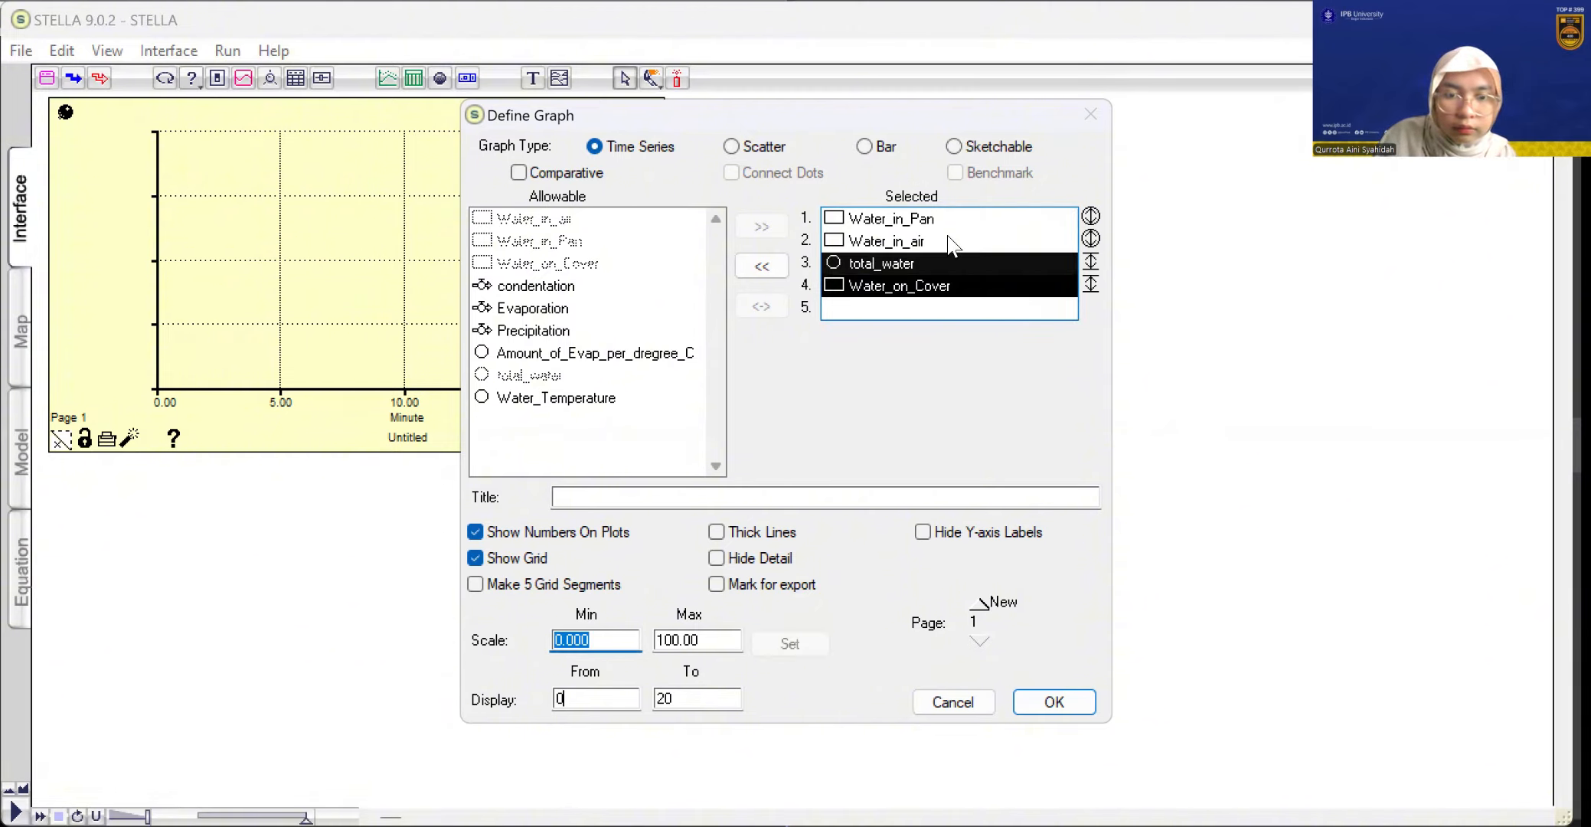
click(952, 224)
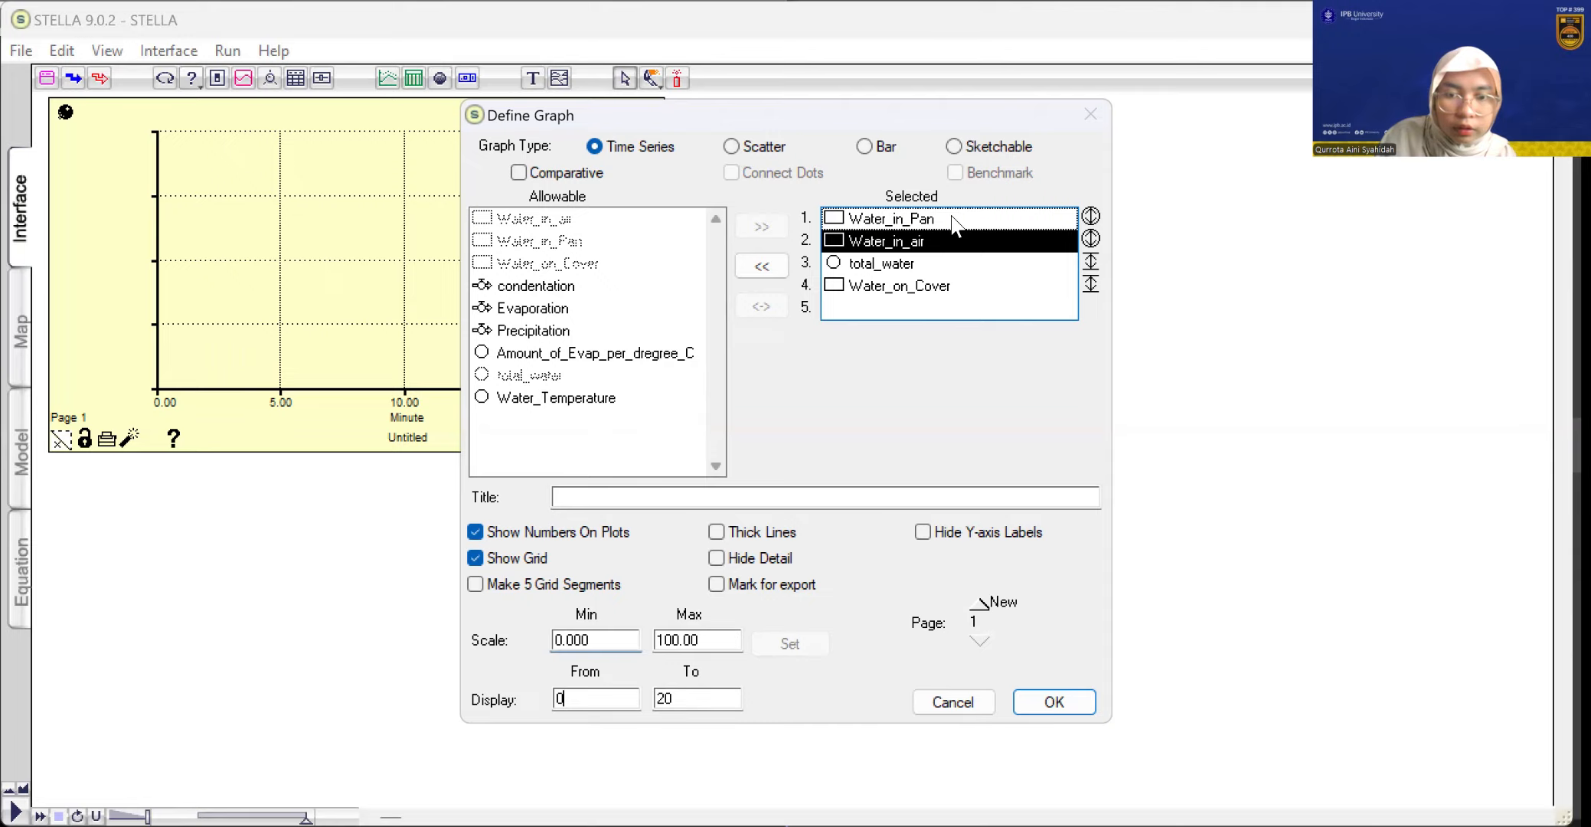
click(1051, 703)
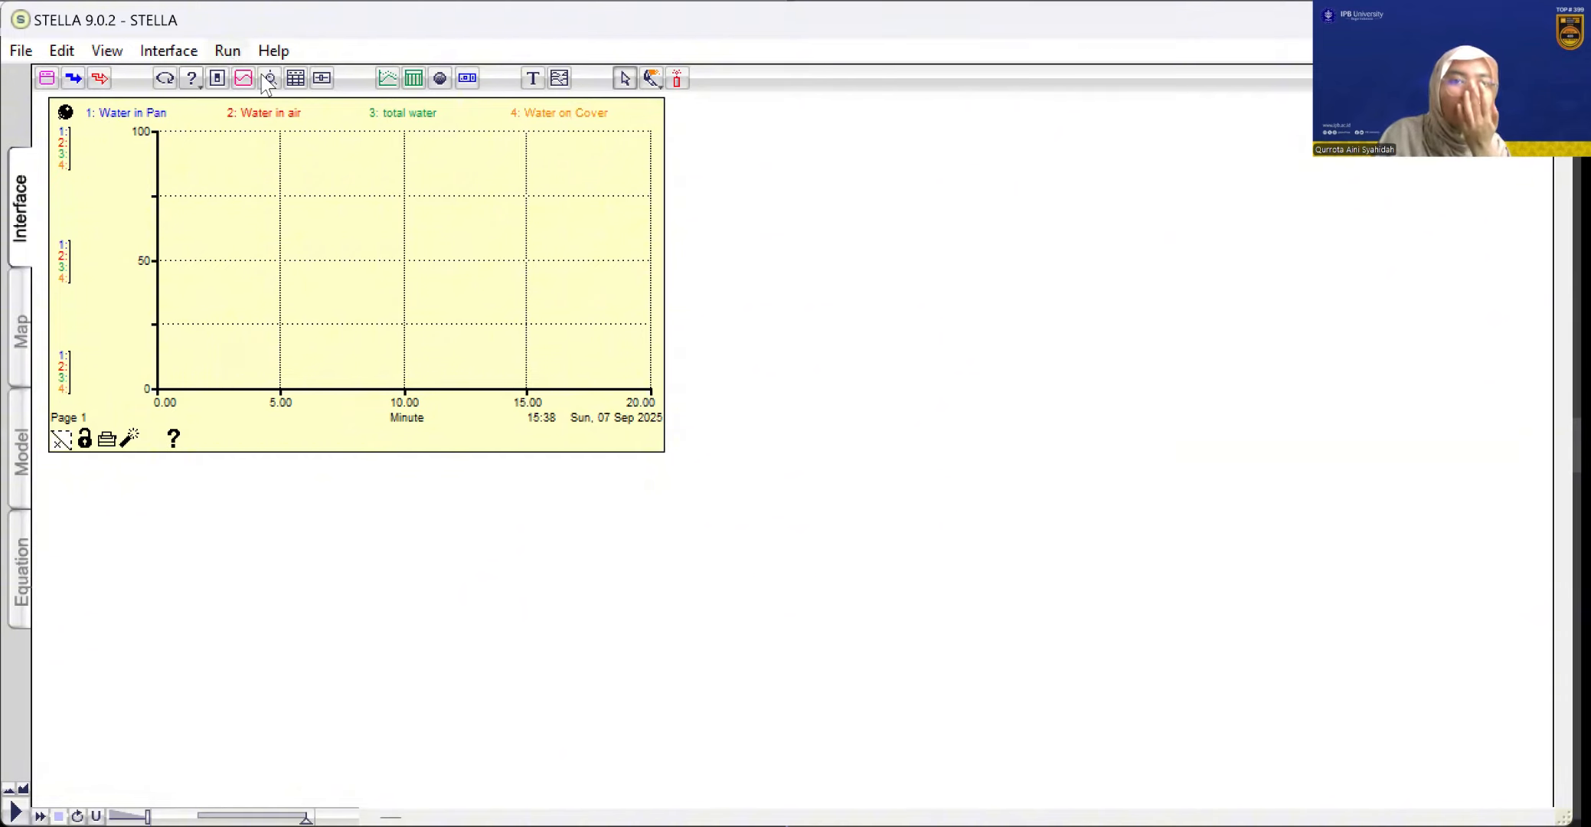
Run the simulation to plot the four variables and place a second graph beside the first on the Interface layer
key(alt+r)
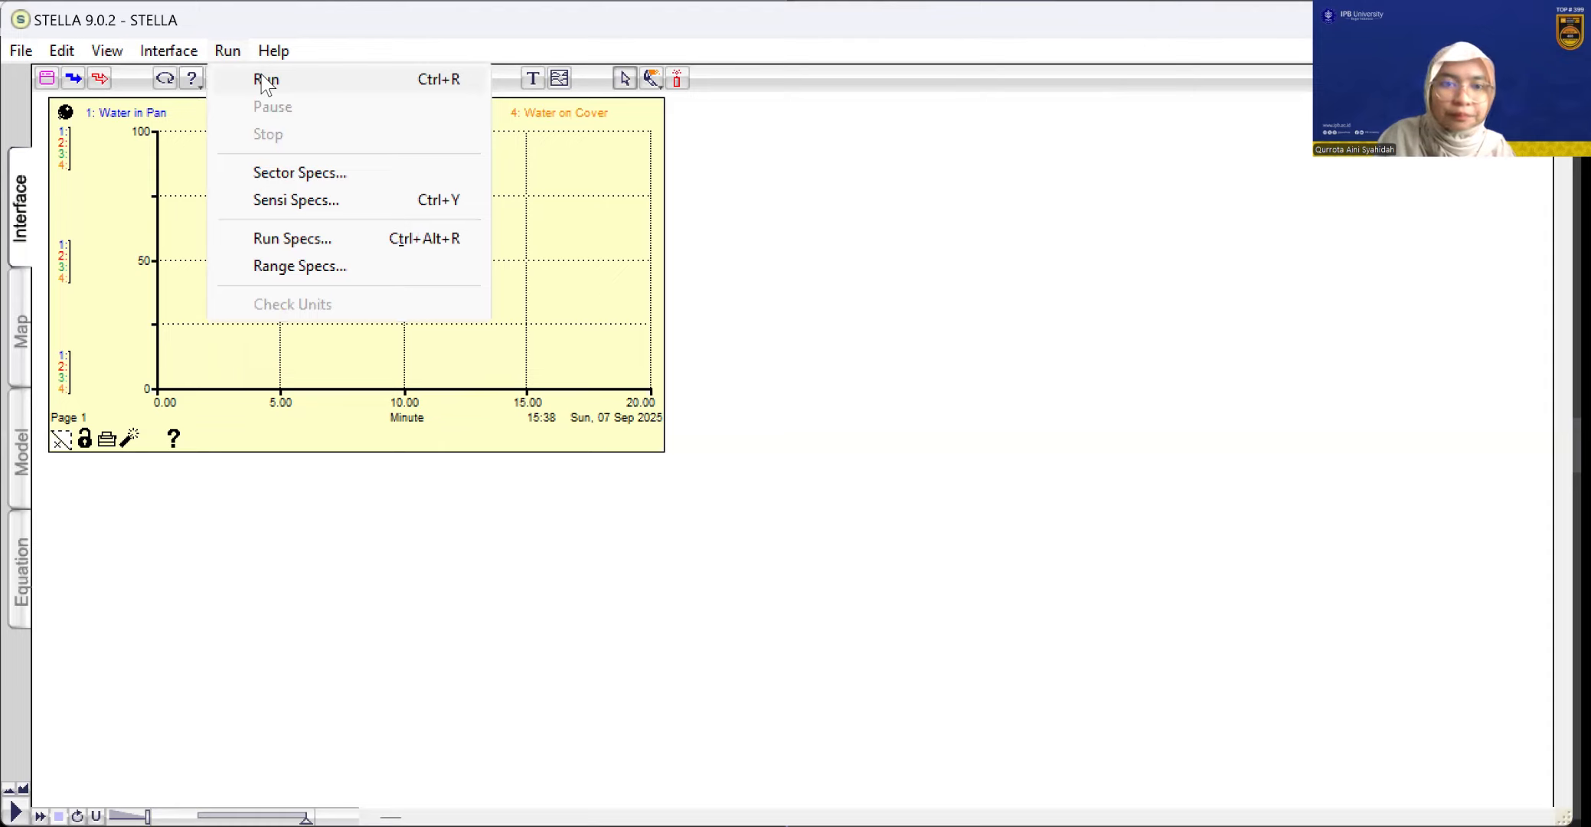
click(262, 76)
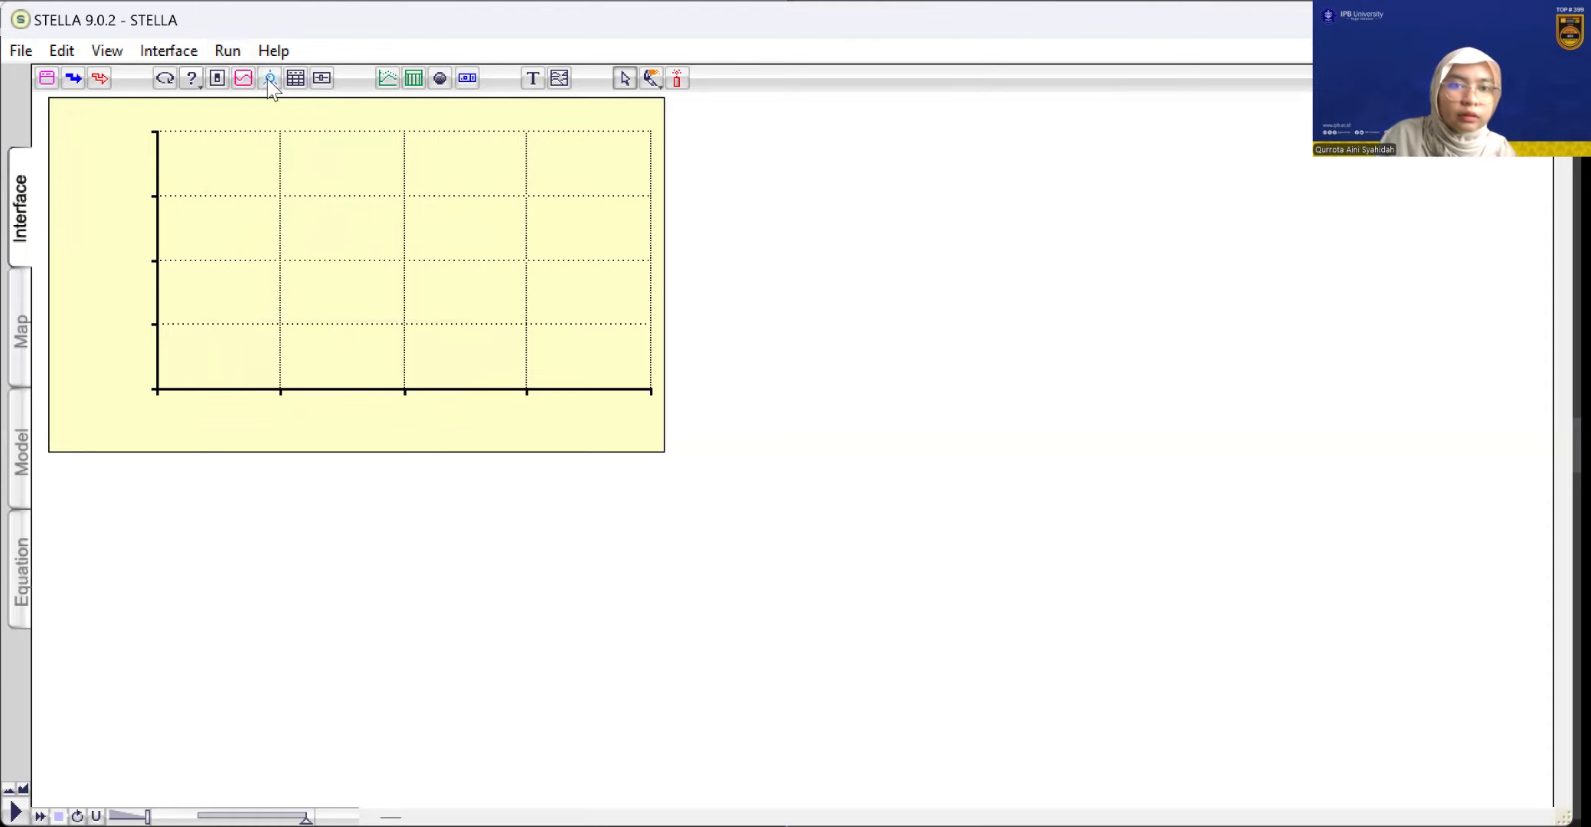
click(392, 81)
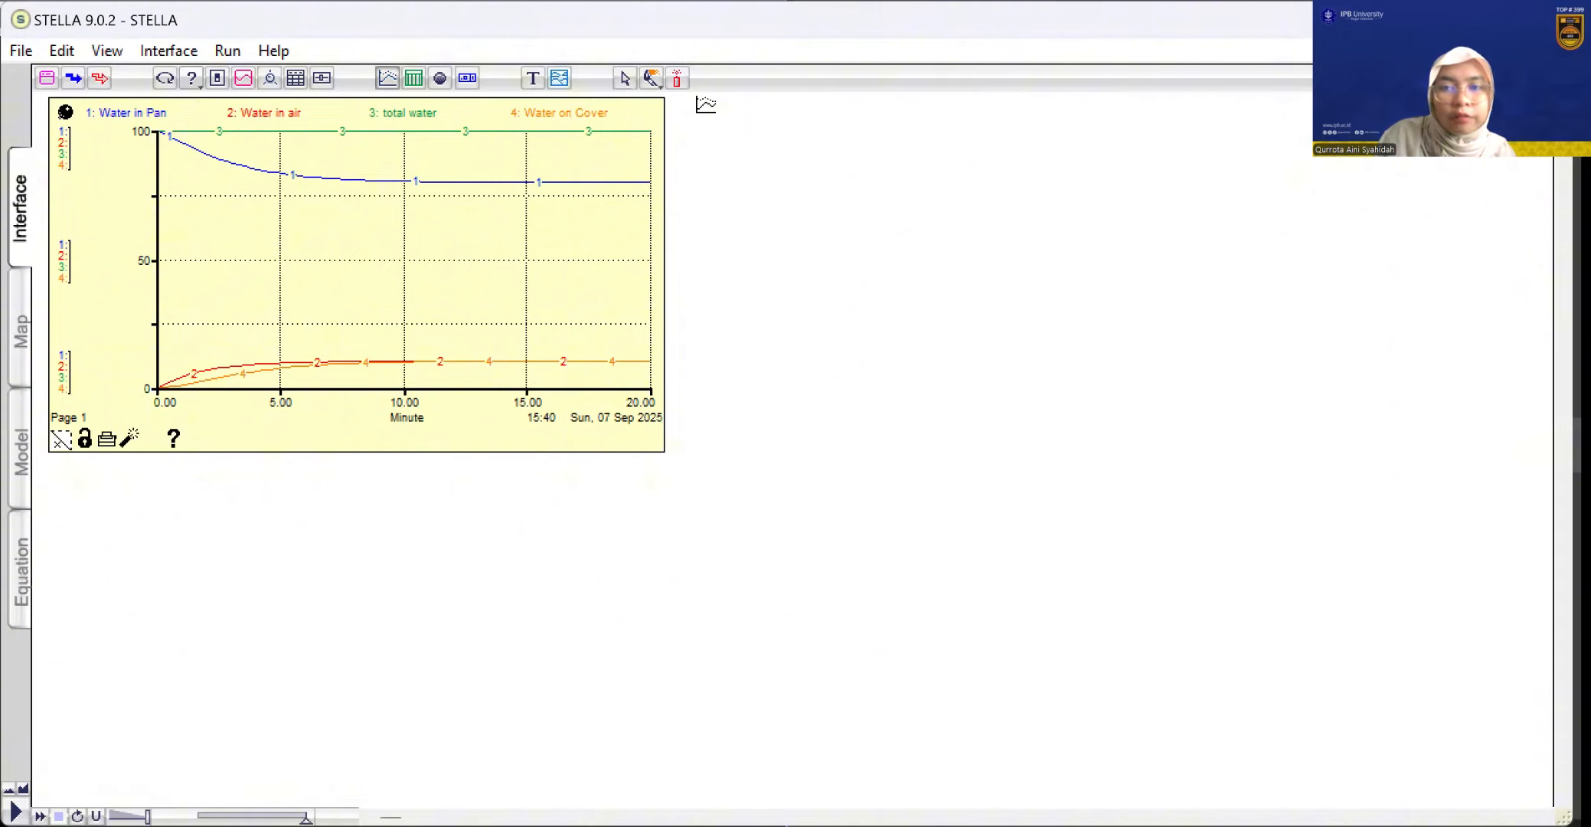
click(843, 128)
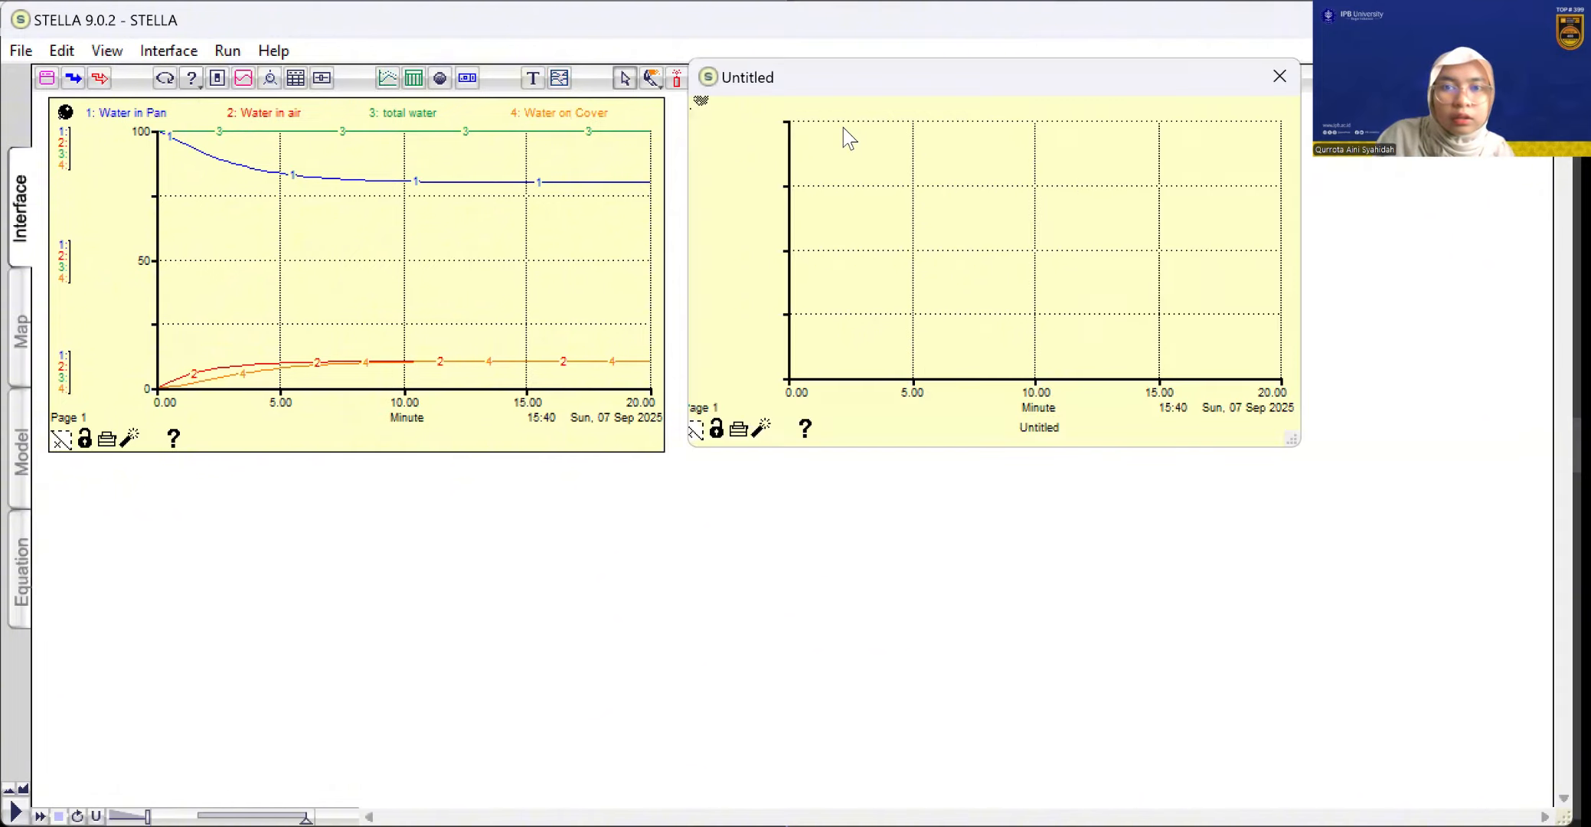
Define the second graph to plot Water_on_Cover first and Water_in_air second
double_click(599, 242)
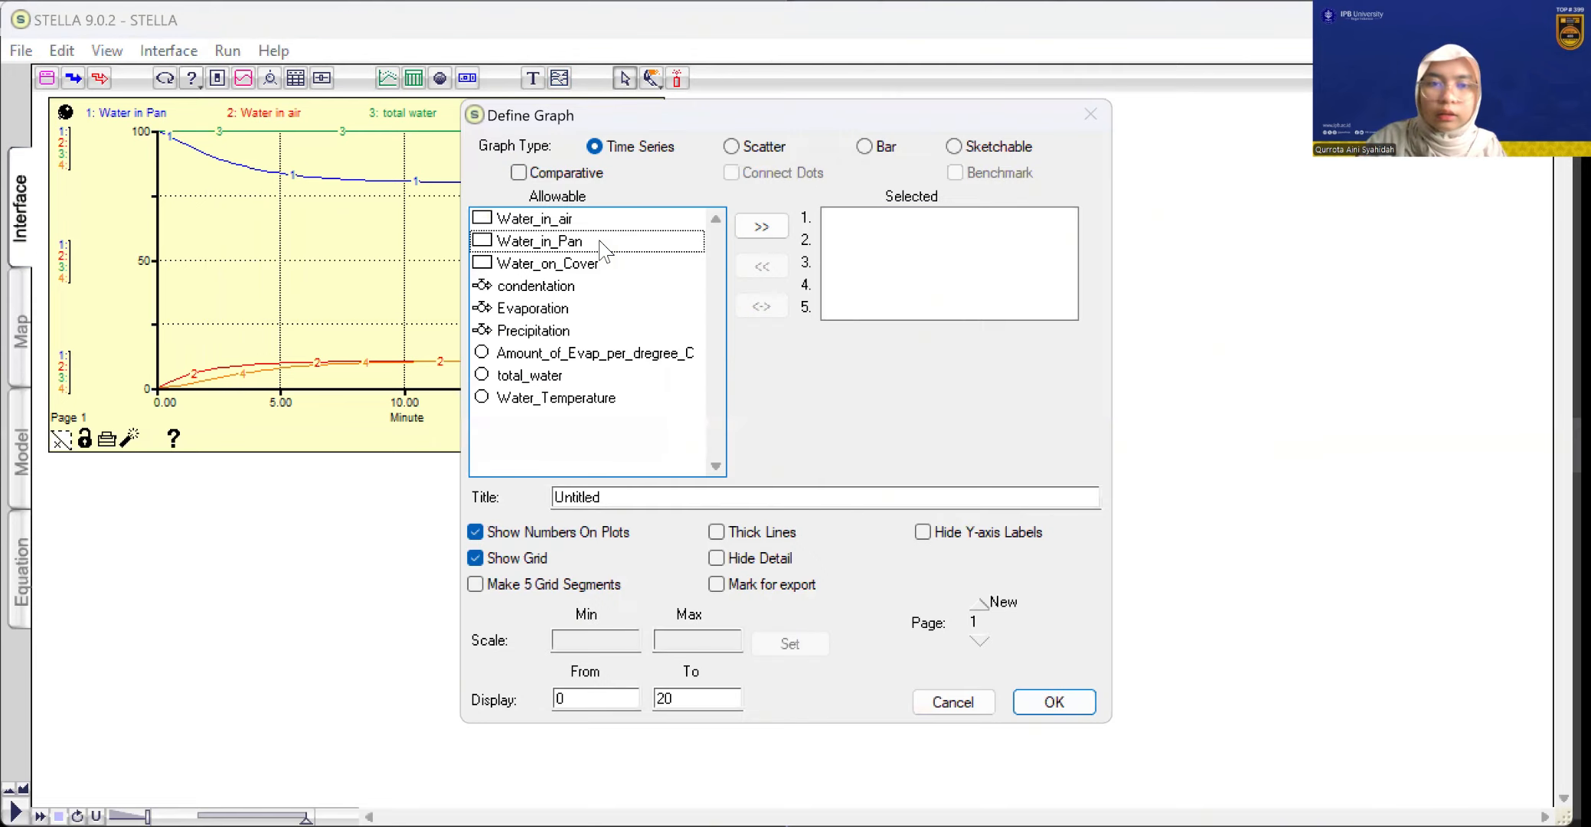
click(566, 392)
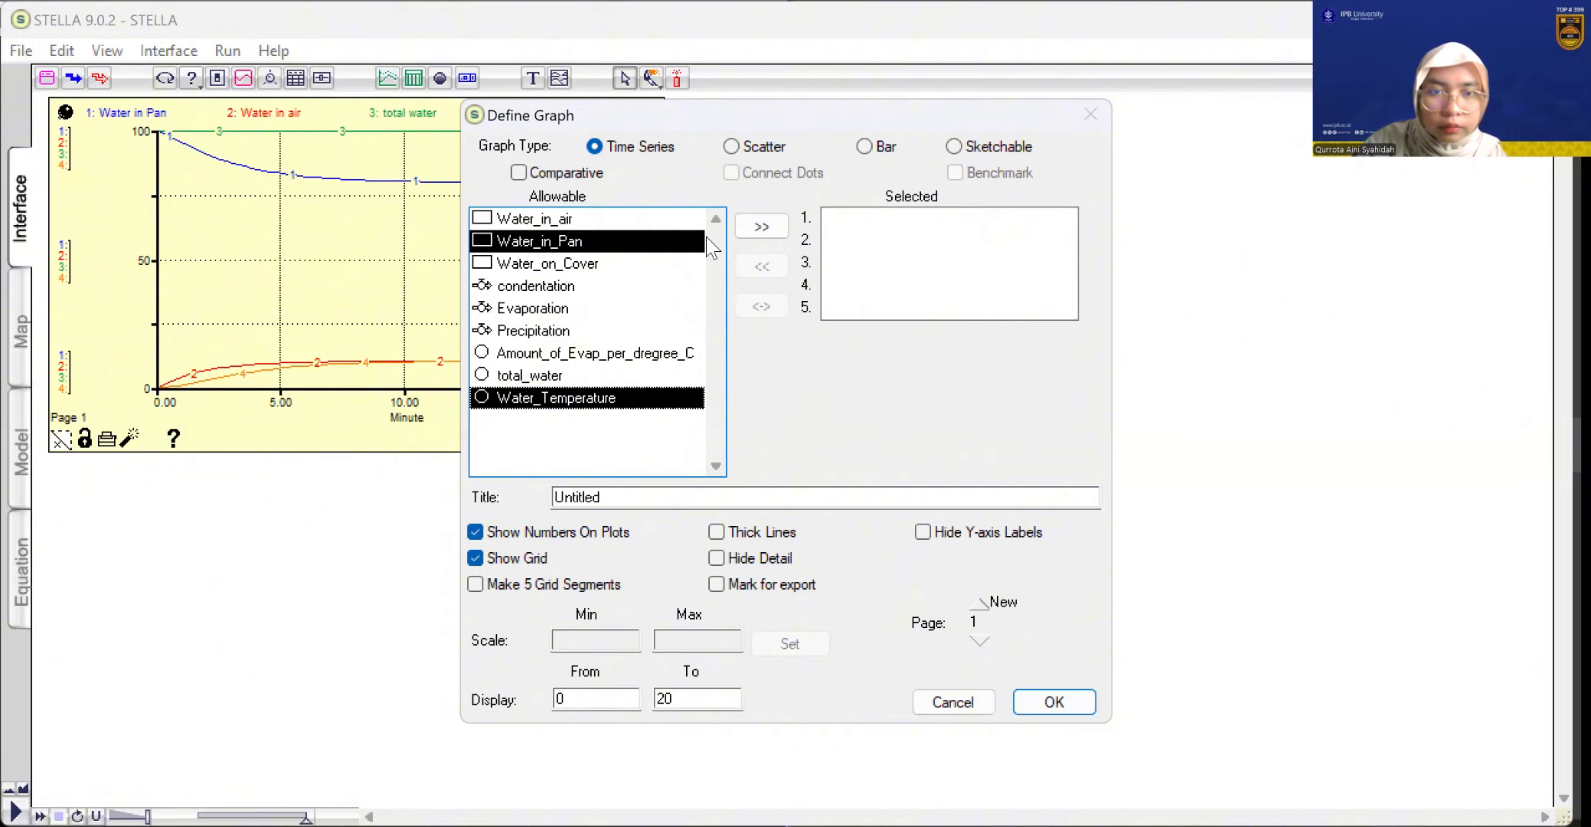
drag(702, 239, 680, 227)
double_click(679, 228)
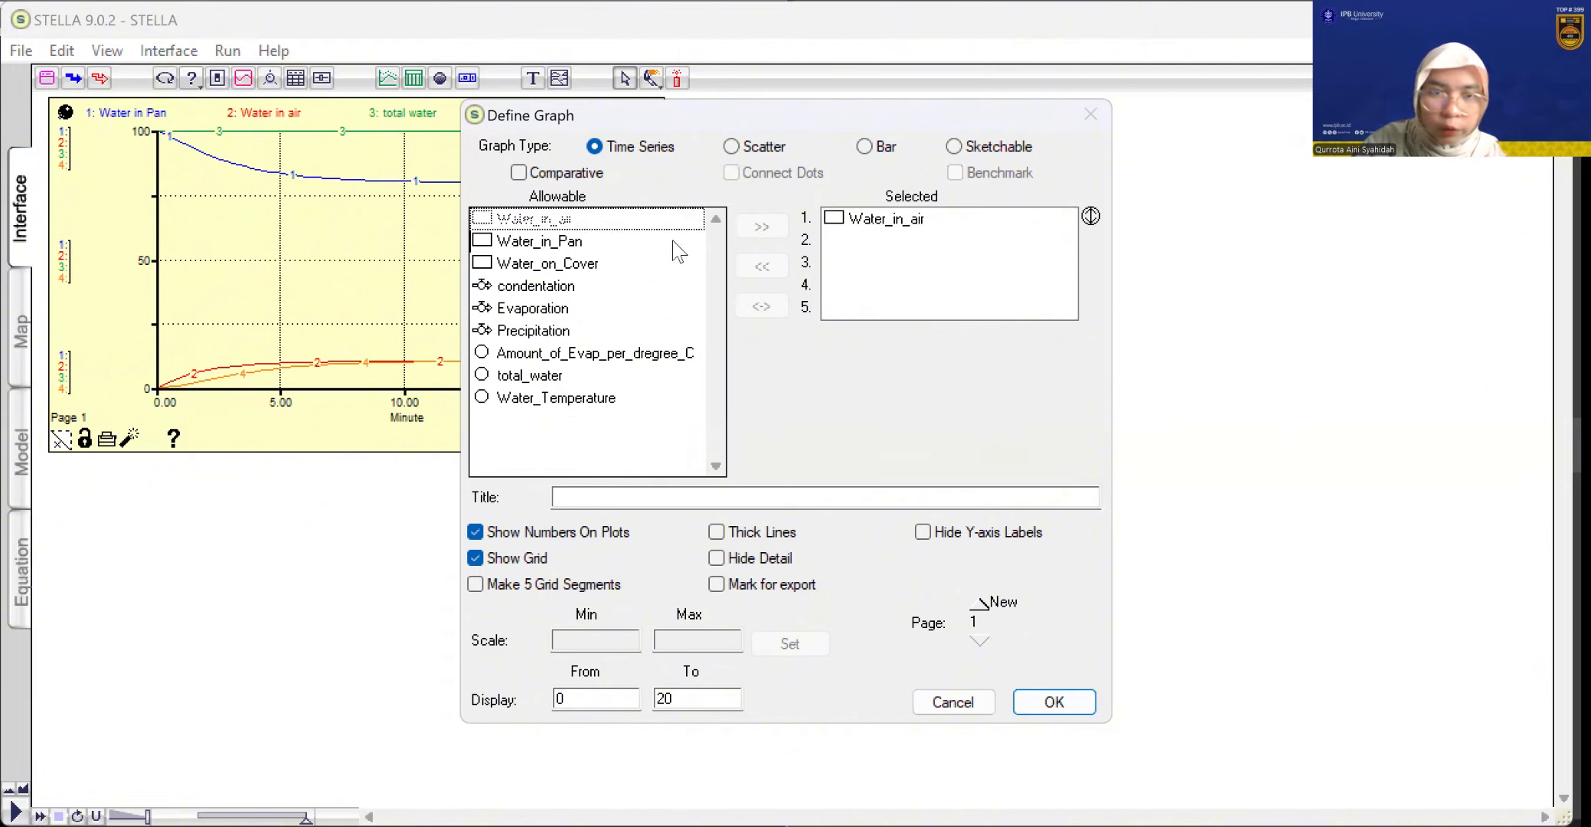
click(625, 266)
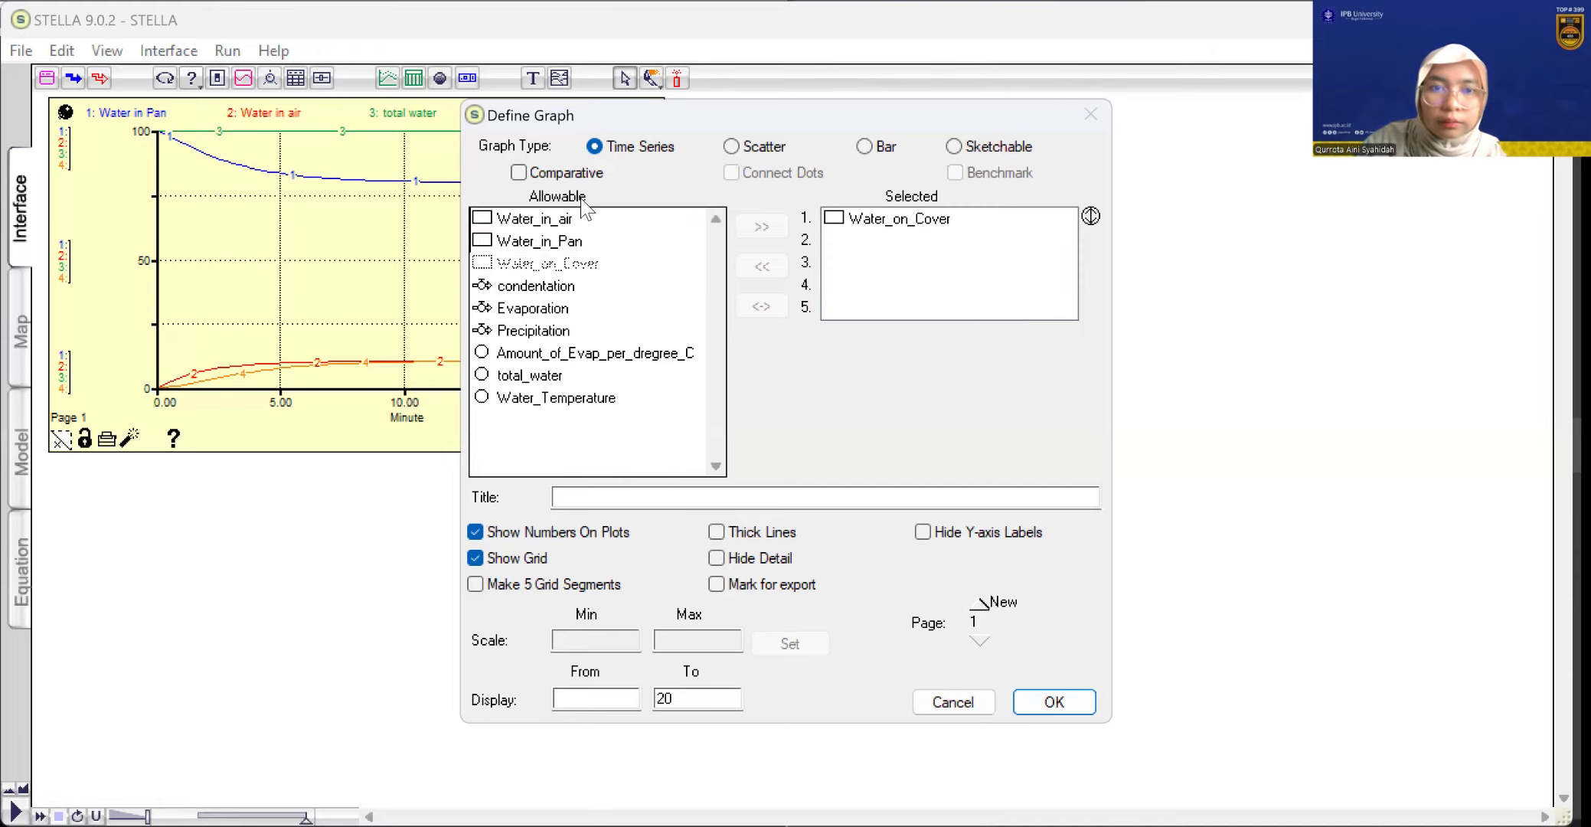
drag(568, 224, 966, 245)
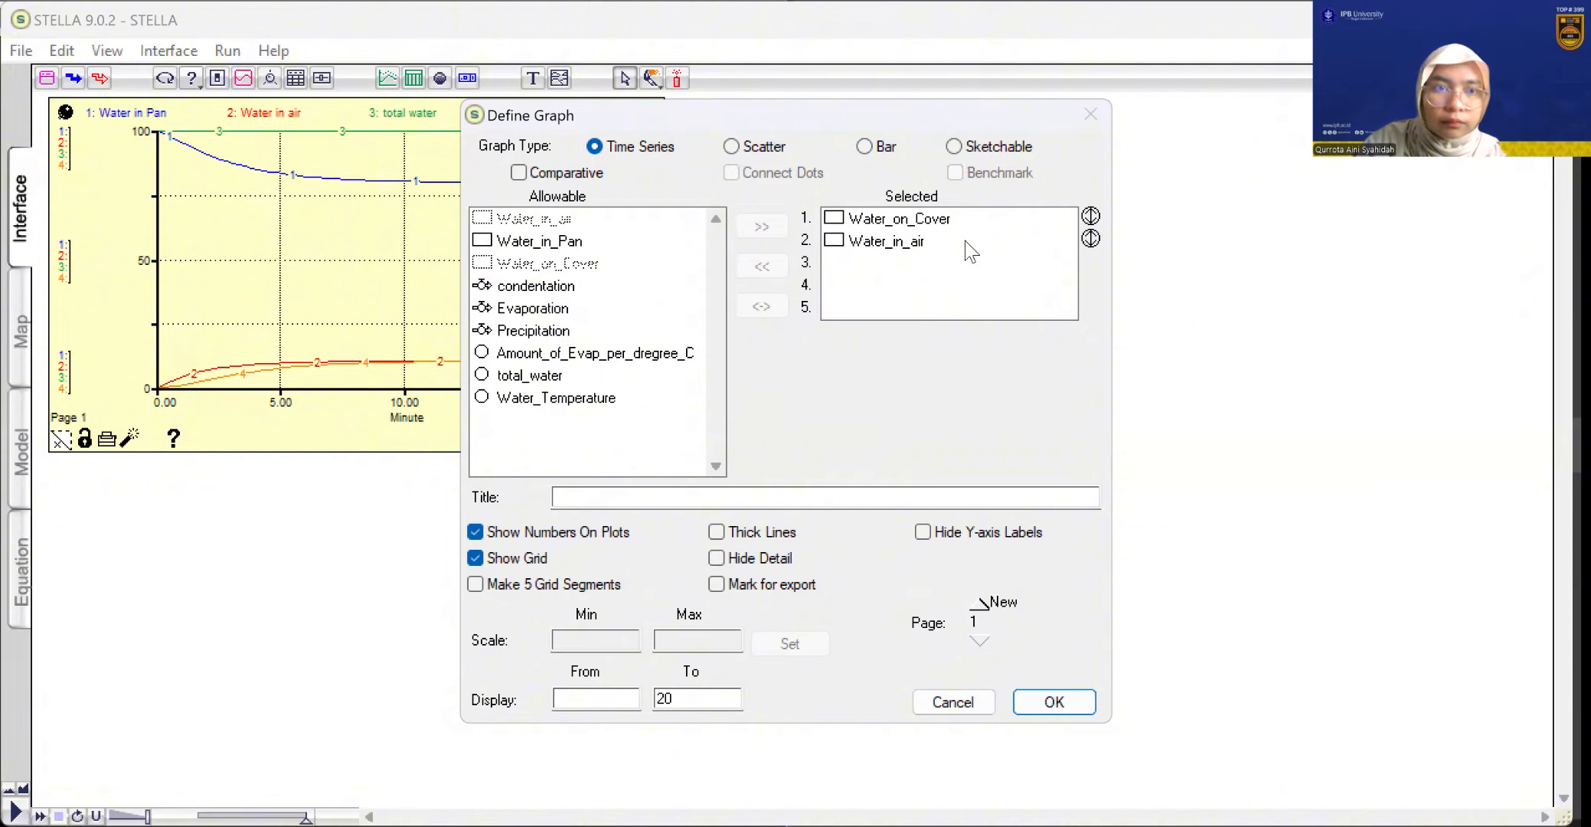
Start the second graph's display range at 0
click(964, 241)
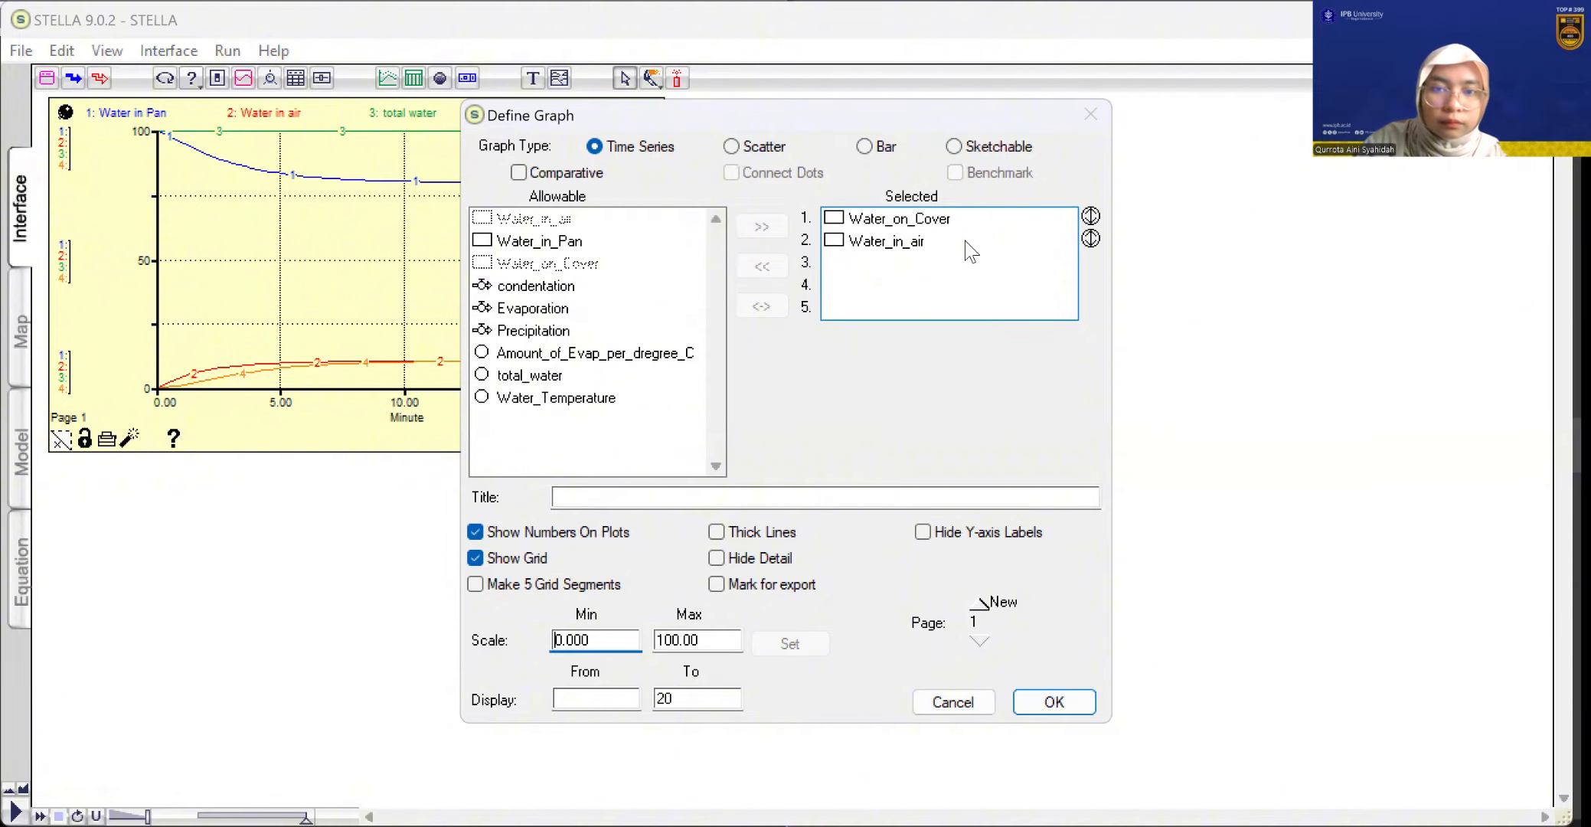
click(613, 695)
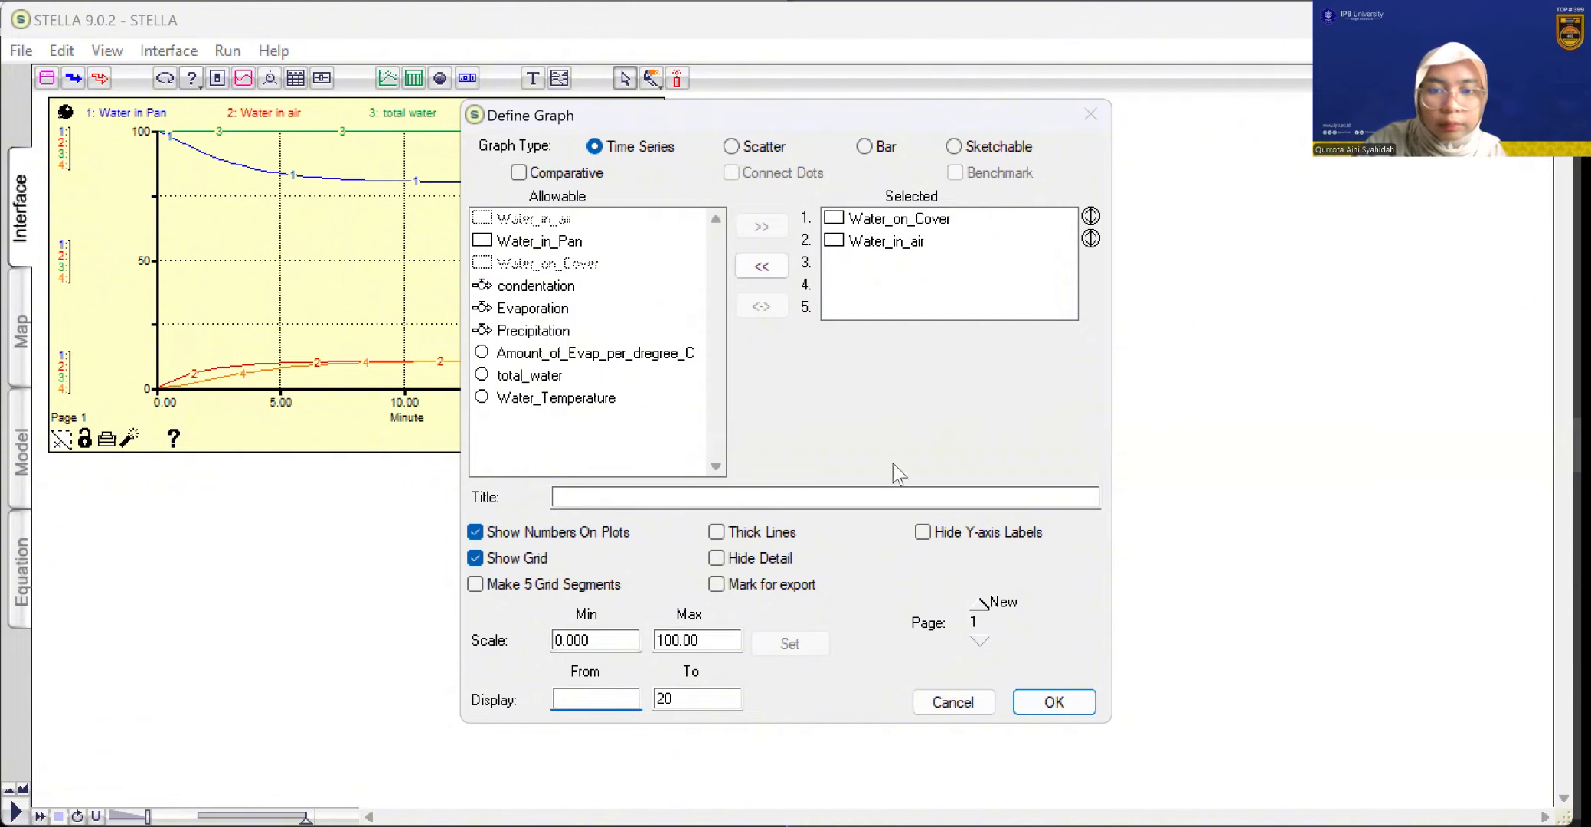
text(0)
Set the scale maximum for Water_in_air to 100 in the second graph
click(948, 222)
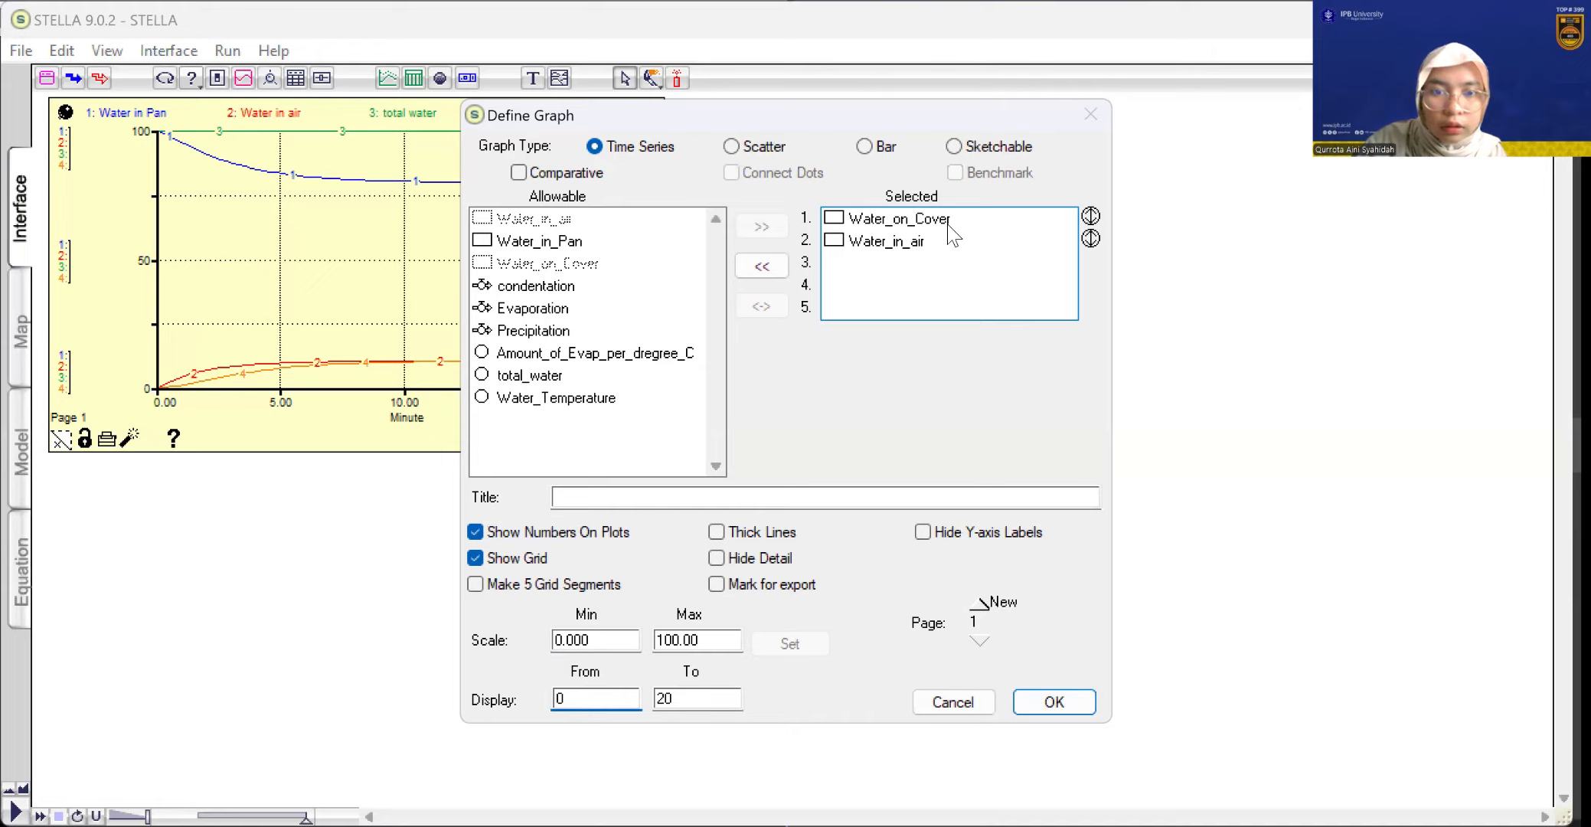
click(949, 241)
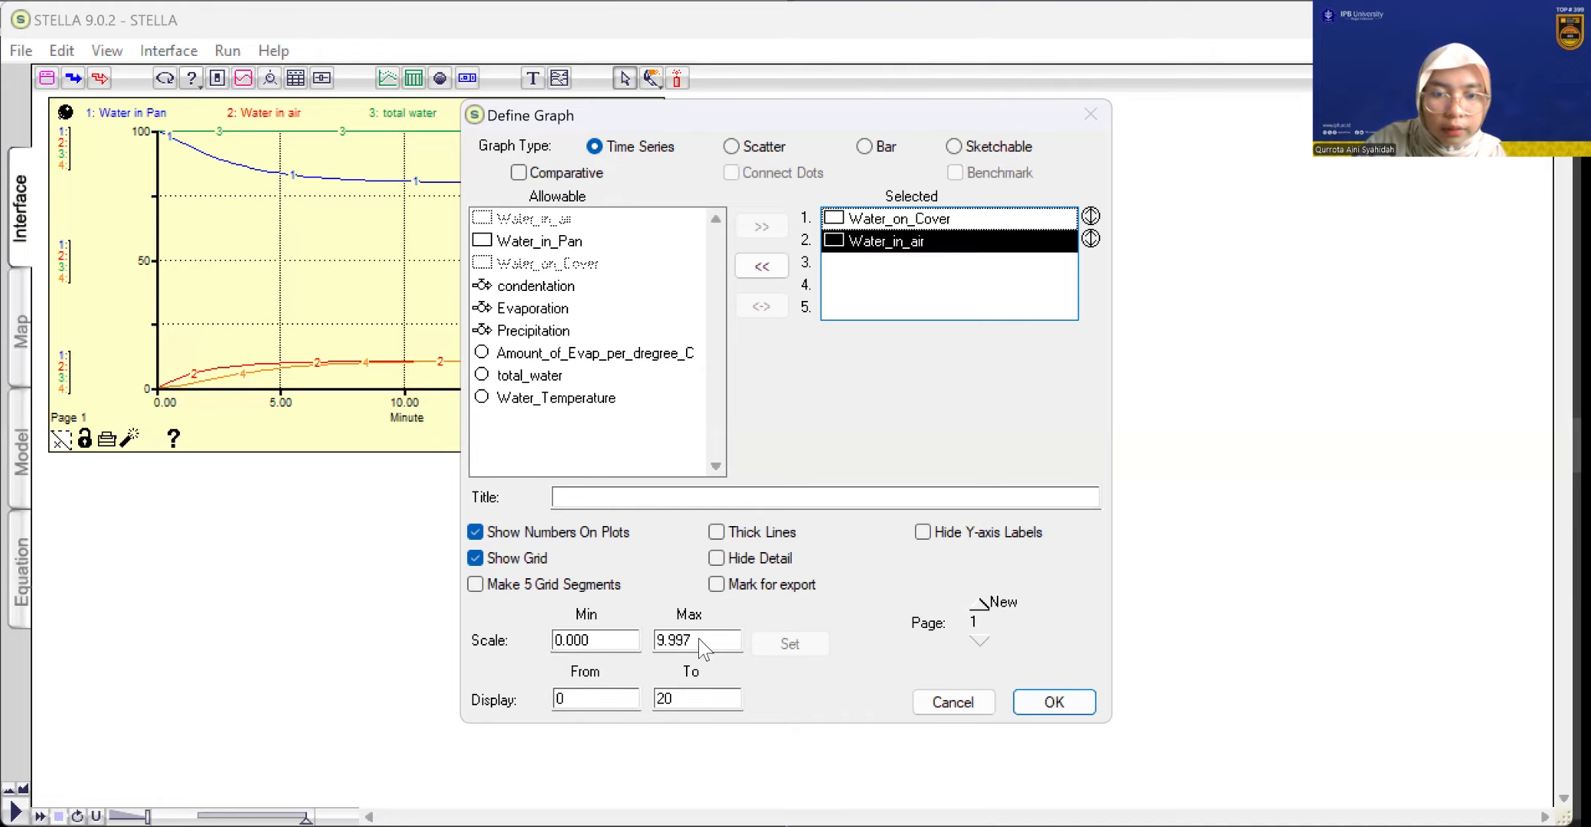
click(1093, 234)
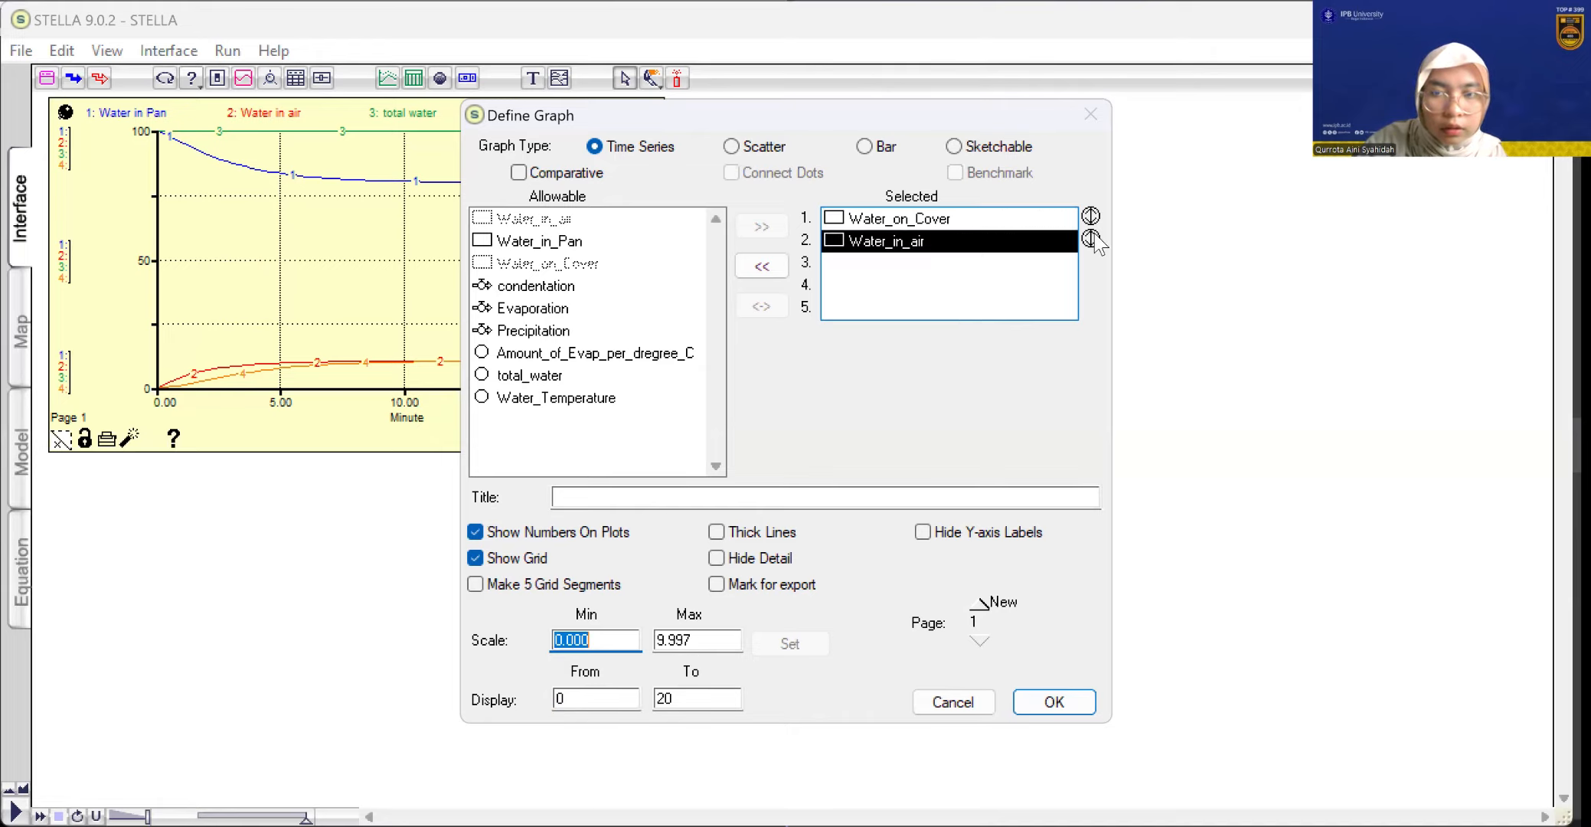
double_click(695, 639)
text(10)
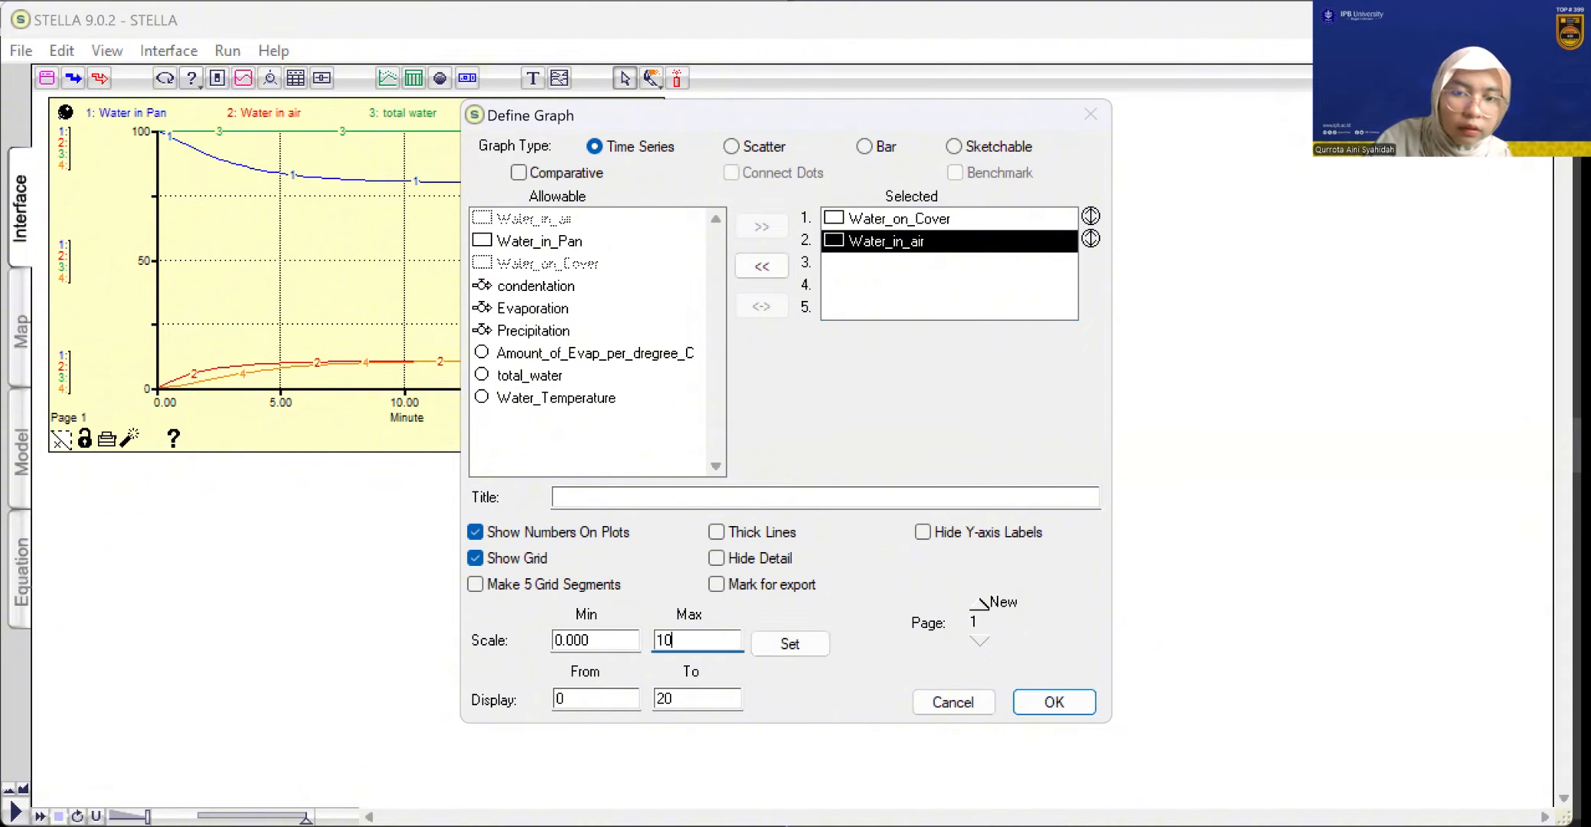
text(0)
click(790, 643)
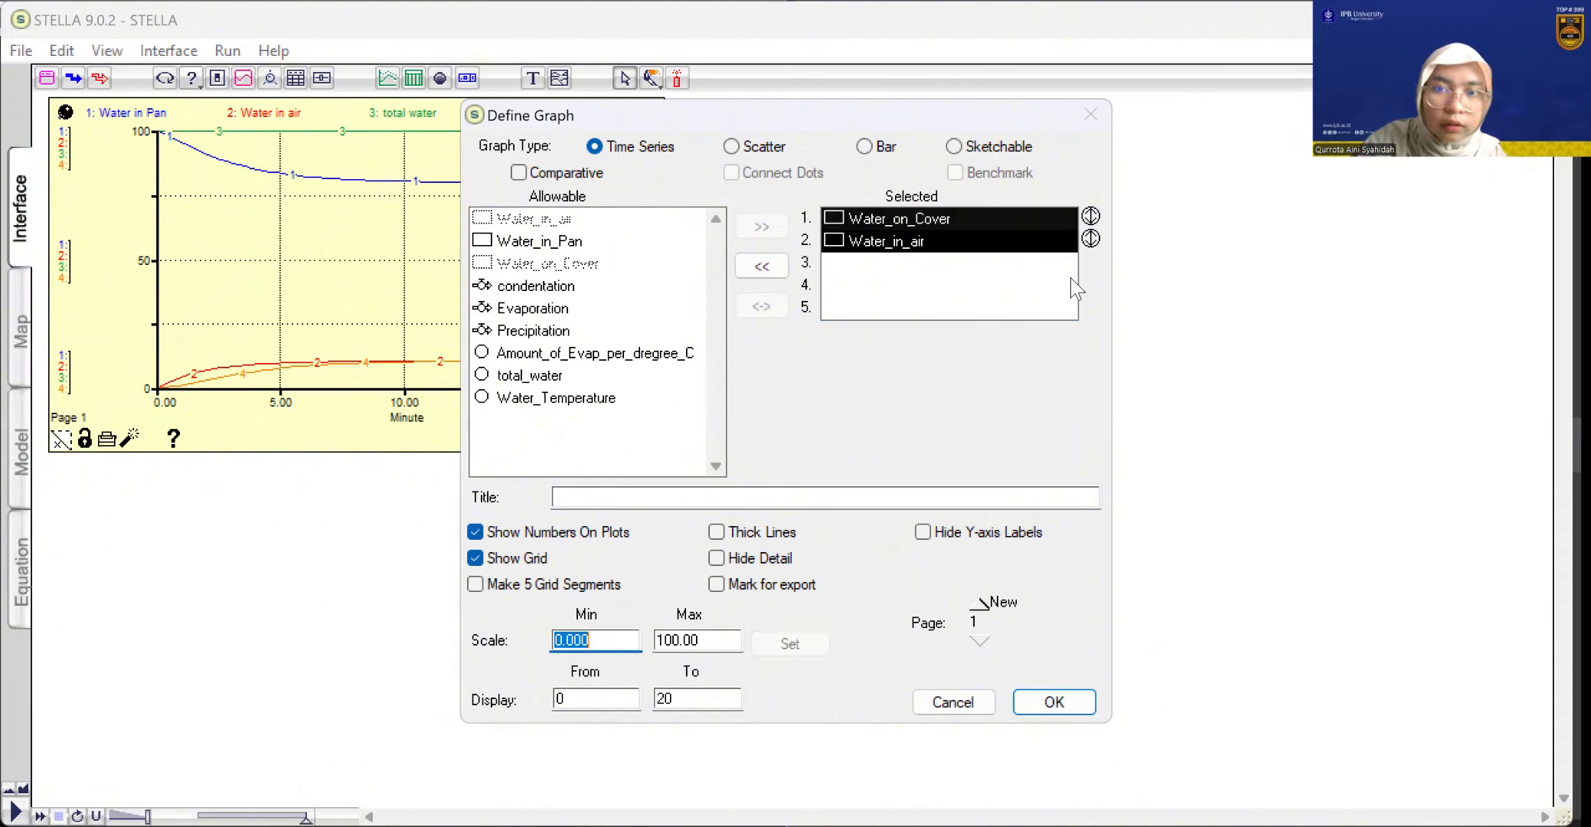
Check both variables' scales, accept the second graph's definition and run the simulation to plot Water_on_Cover and Water_in_air
click(988, 216)
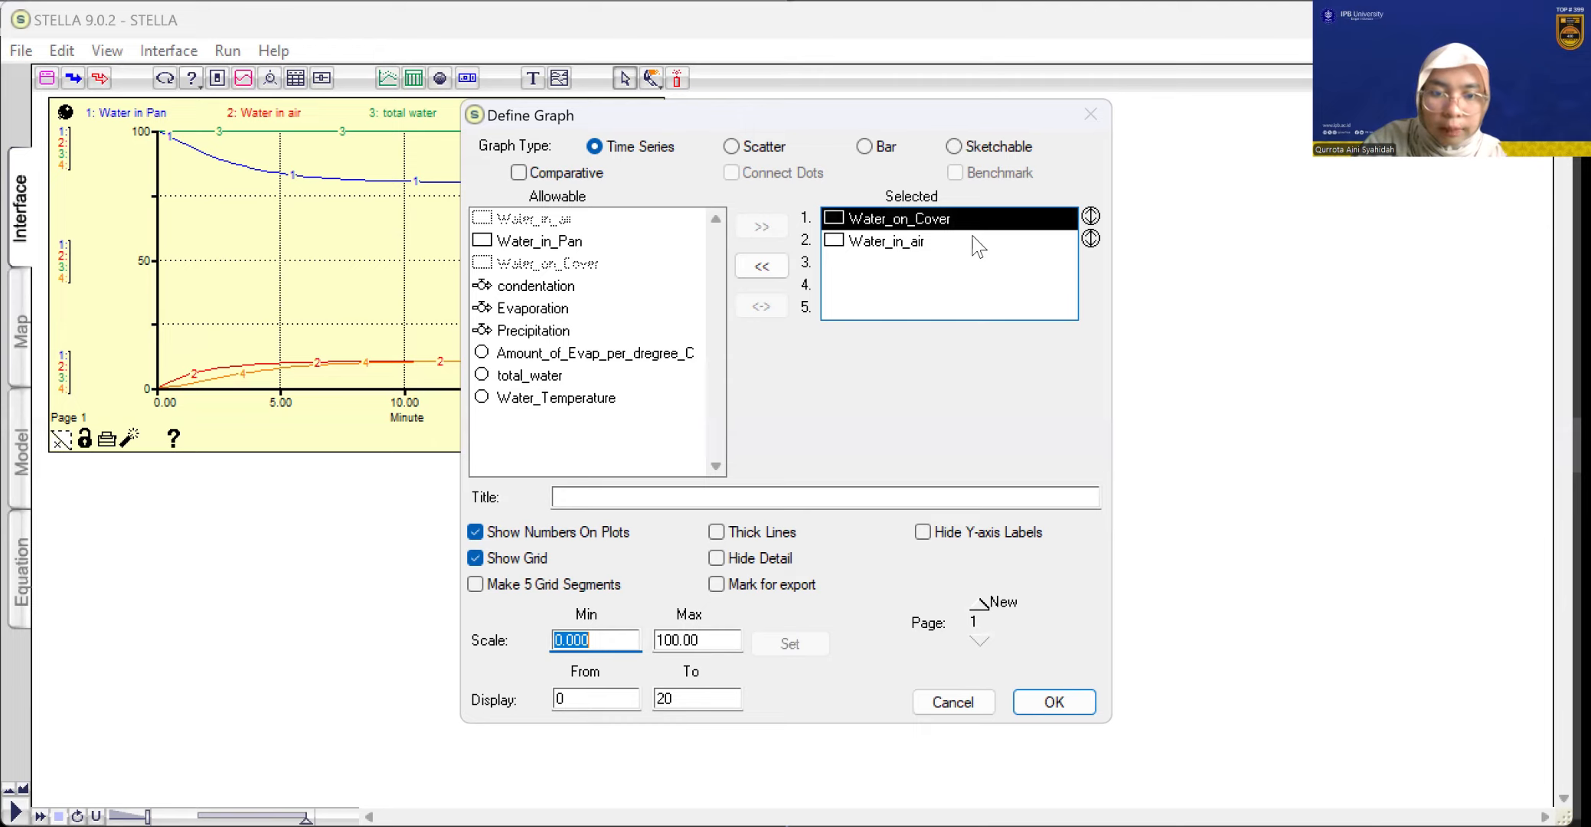
click(978, 243)
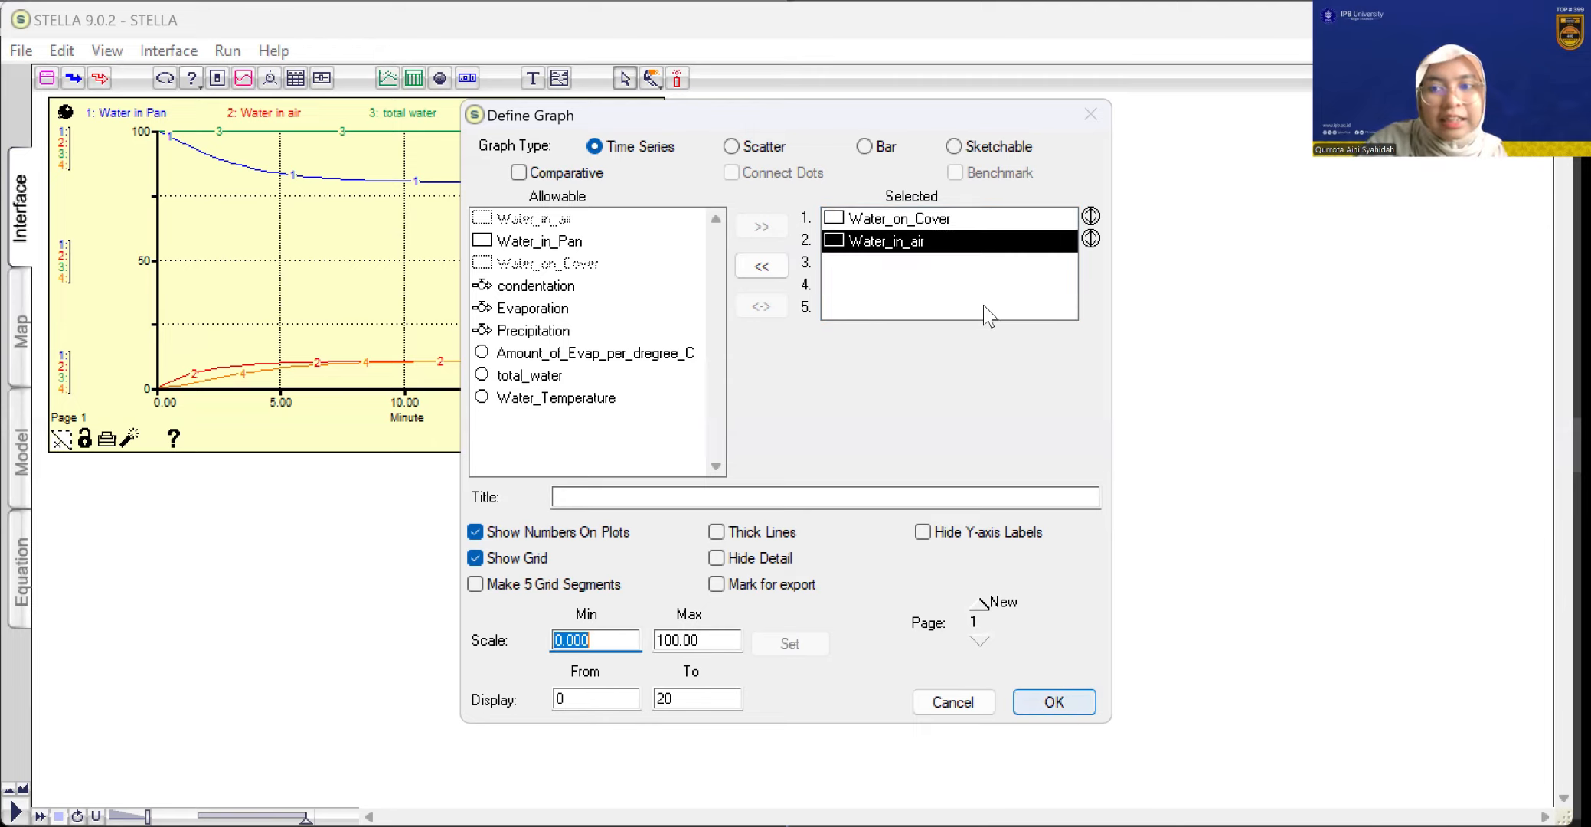
key(Return)
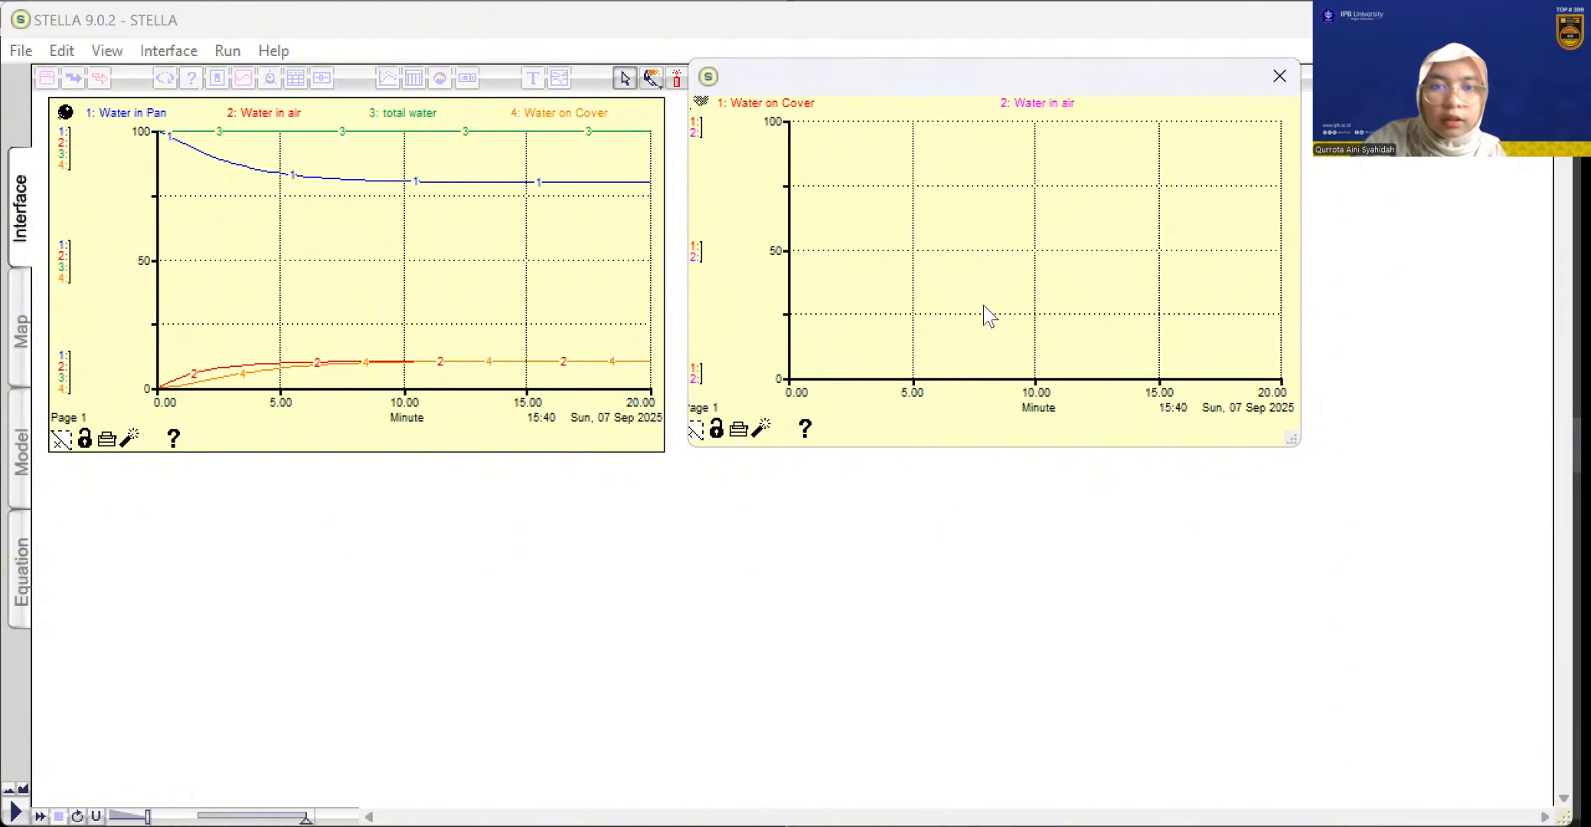
key(ctrl+r)
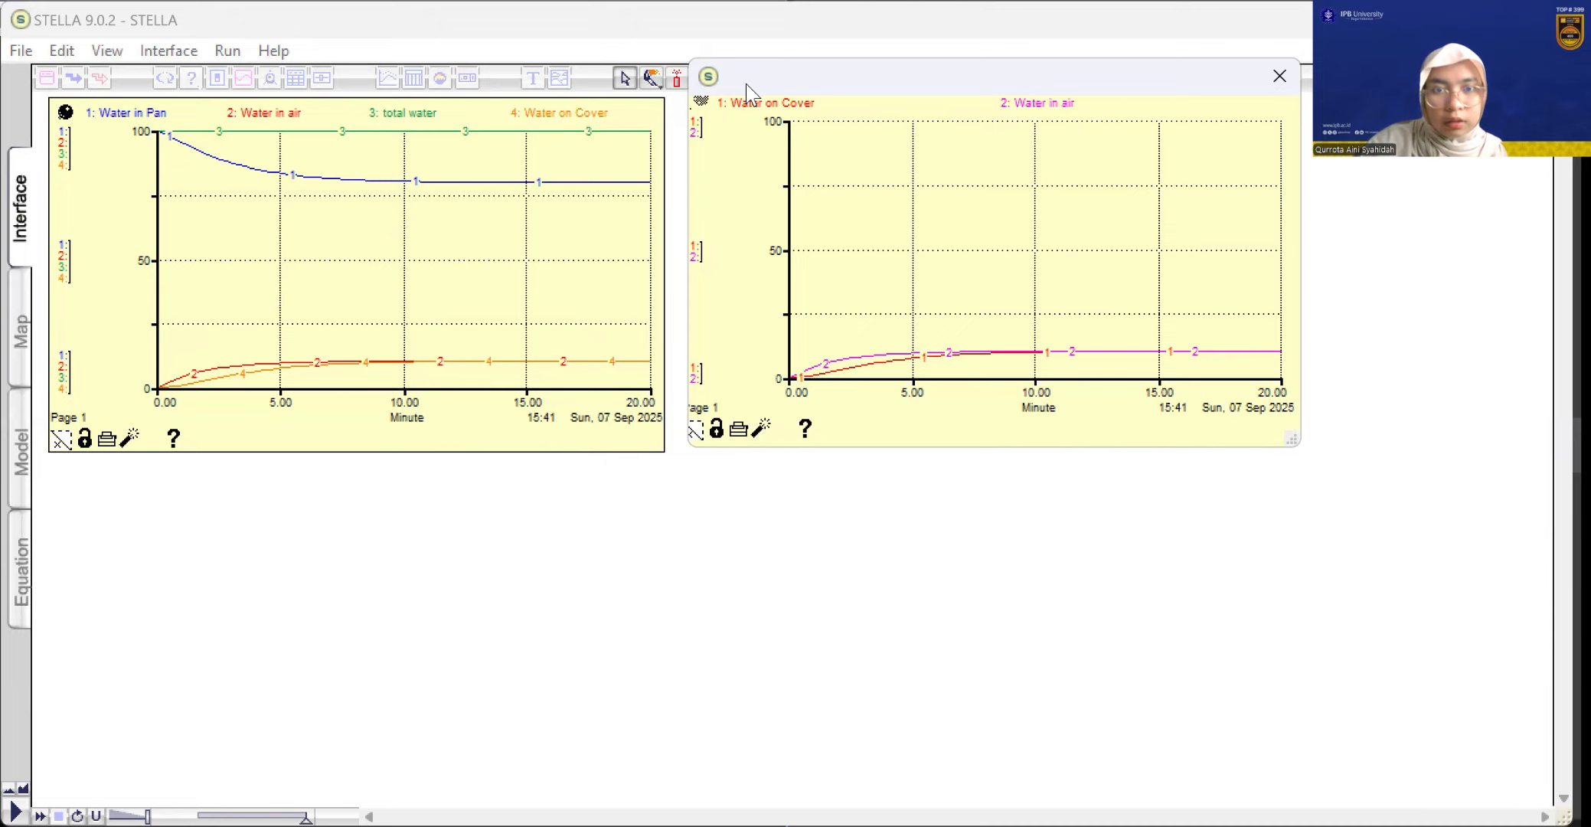
click(1029, 406)
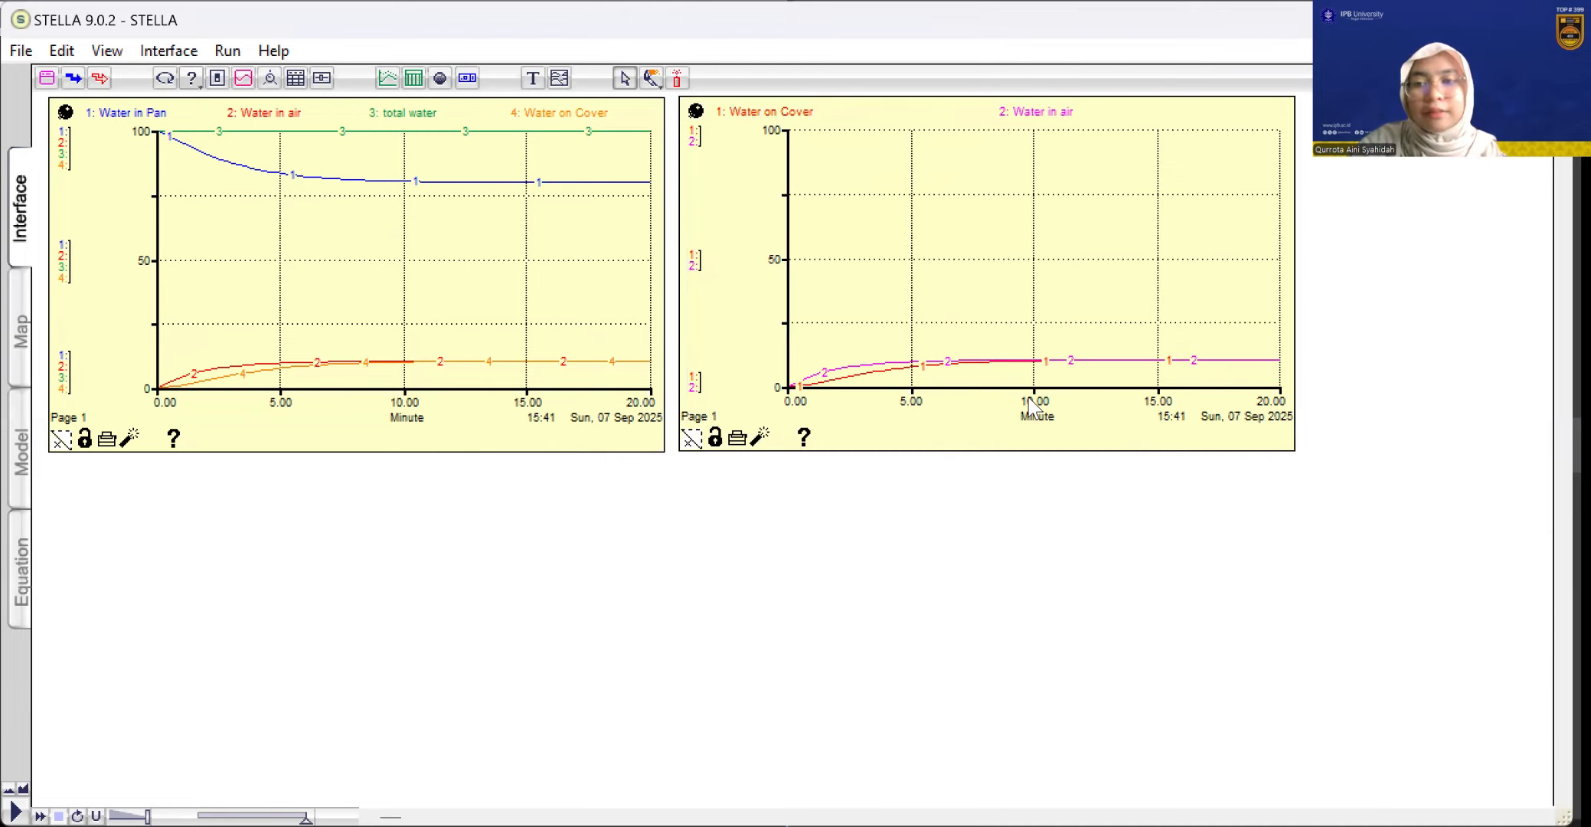